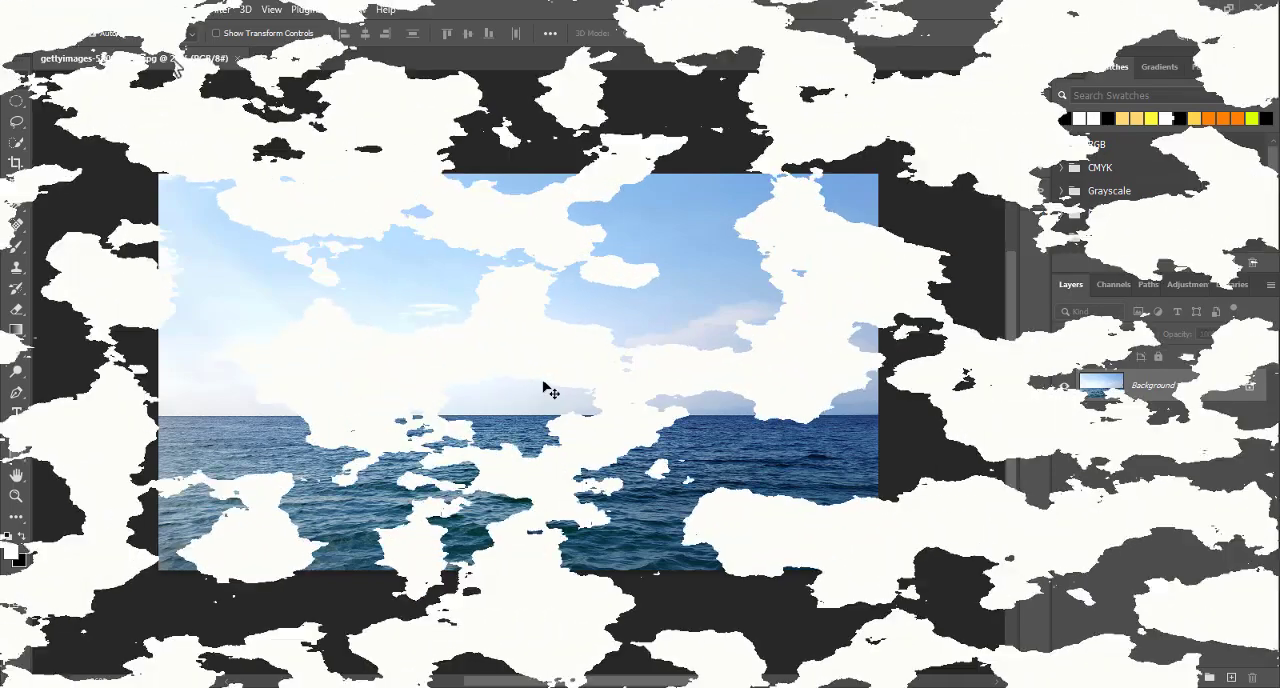
pyautogui.moveTo(167, 53); pyautogui.dragTo(337, 197)
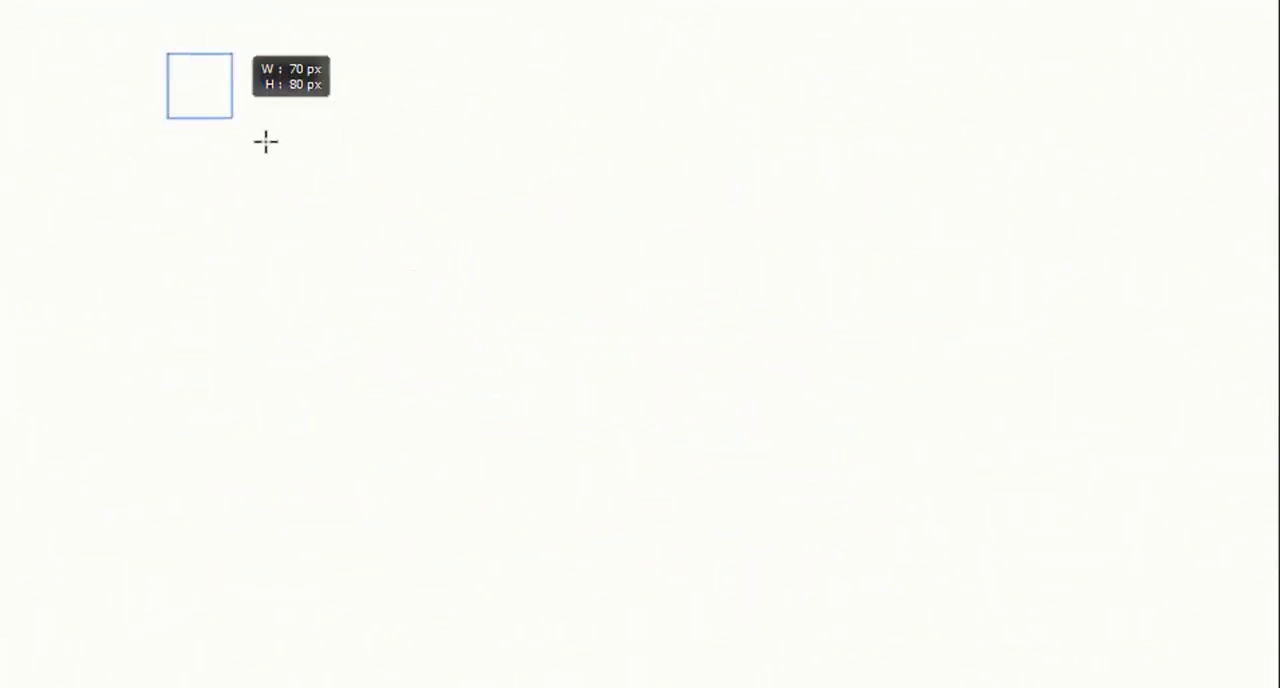
pyautogui.moveTo(404, 43)
pyautogui.mouseDown()
pyautogui.moveTo(641, 190)
pyautogui.moveTo(654, 183)
pyautogui.mouseUp()
pyautogui.moveTo(579, 98); pyautogui.dragTo(743, 233)
pyautogui.moveTo(279, 165); pyautogui.dragTo(470, 274)
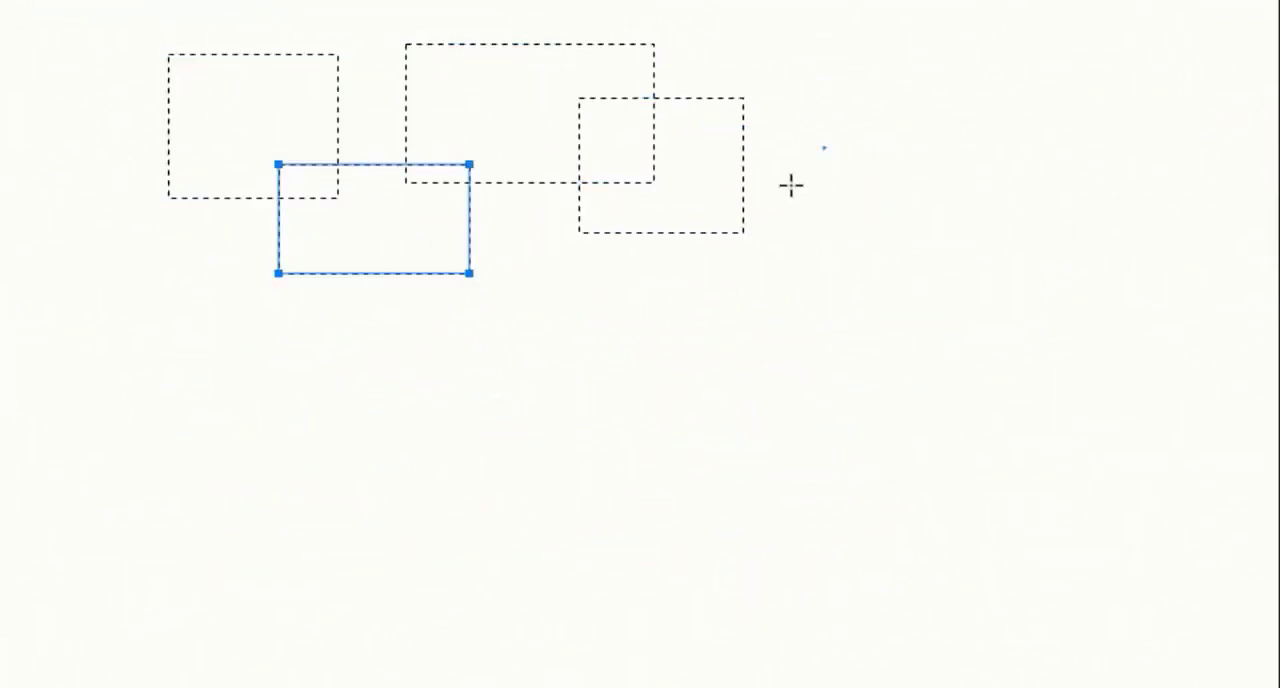
pyautogui.moveTo(694, 148); pyautogui.dragTo(826, 298)
pyautogui.moveTo(822, 25); pyautogui.dragTo(982, 175)
pyautogui.moveTo(968, 168); pyautogui.dragTo(1109, 291)
pyautogui.moveTo(829, 254); pyautogui.dragTo(1086, 372)
pyautogui.moveTo(1205, 377)
pyautogui.mouseDown()
pyautogui.moveTo(1083, 477)
pyautogui.moveTo(1027, 570)
pyautogui.mouseUp()
pyautogui.moveTo(175, 230); pyautogui.dragTo(311, 391)
pyautogui.moveTo(118, 470); pyautogui.dragTo(226, 623)
pyautogui.moveTo(230, 382); pyautogui.dragTo(407, 563)
pyautogui.moveTo(909, 484); pyautogui.dragTo(708, 636)
pyautogui.moveTo(344, 510); pyautogui.dragTo(660, 644)
pyautogui.moveTo(363, 163)
pyautogui.mouseDown()
pyautogui.moveTo(611, 409)
pyautogui.moveTo(934, 529)
pyautogui.moveTo(926, 541)
pyautogui.mouseUp()
pyautogui.write('PHOTOSHOP')
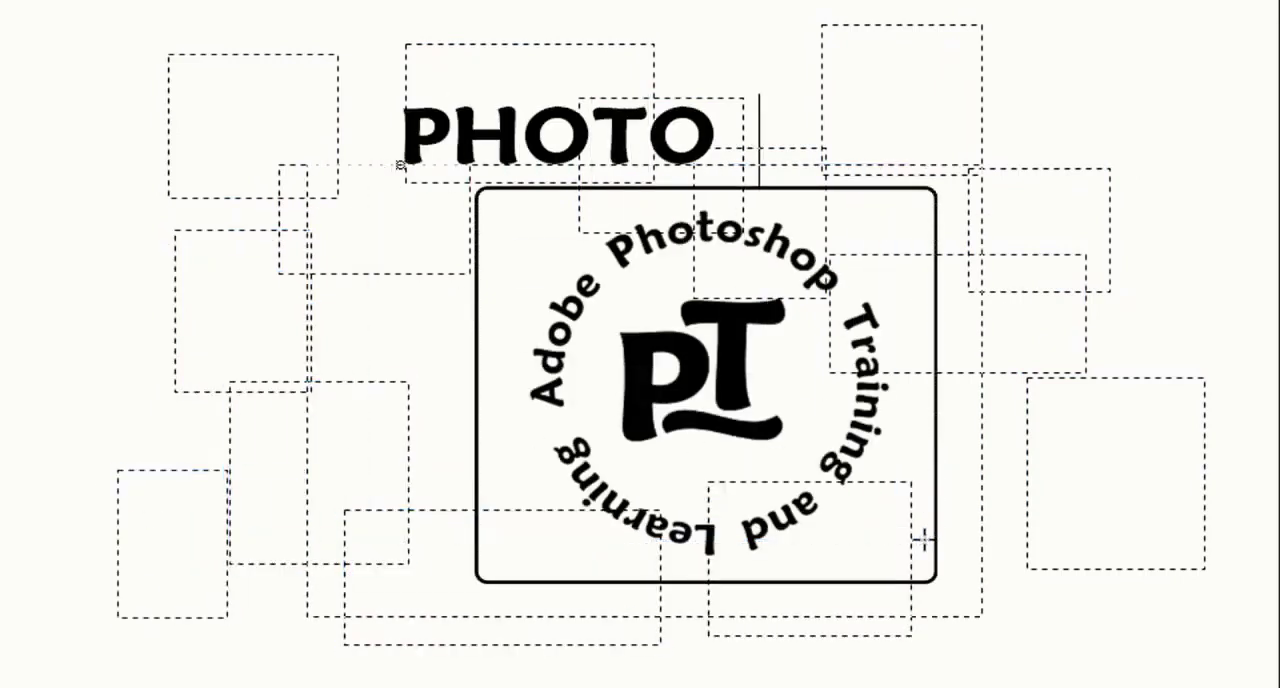
pyautogui.write('TUTORIAL')
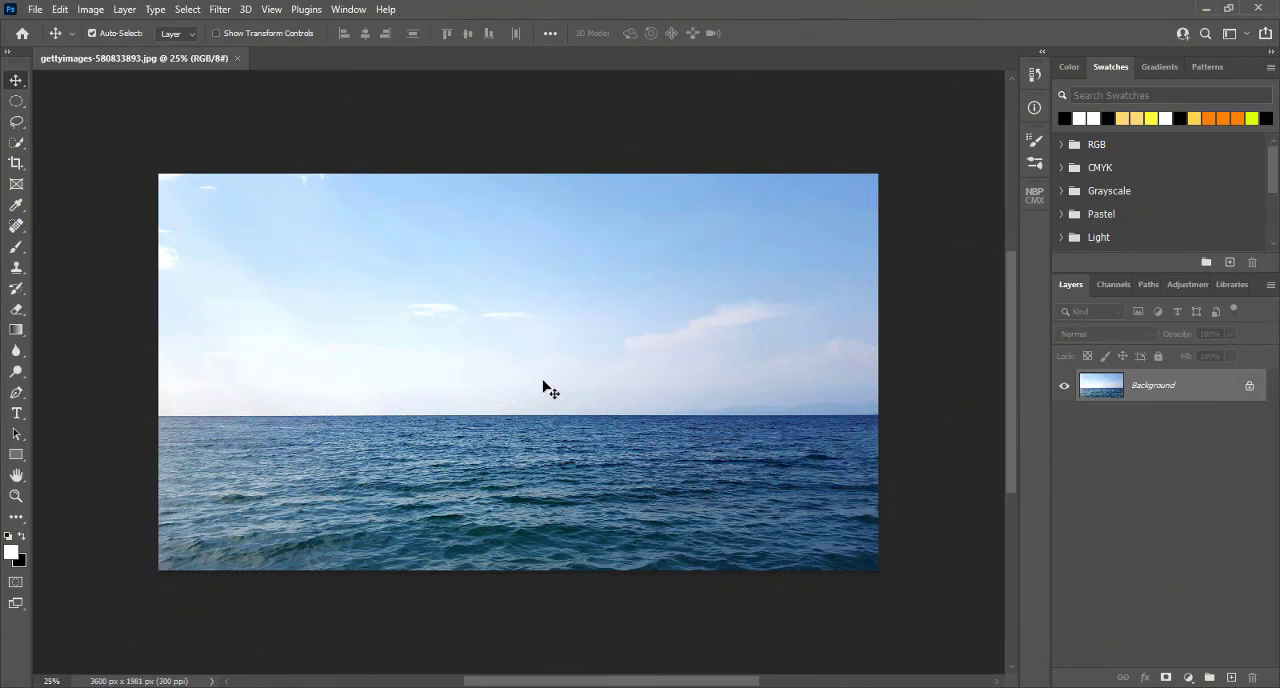
# Step: Open Sky Replacement for the ocean photo
pyautogui.hotkey('ctrl', '+')
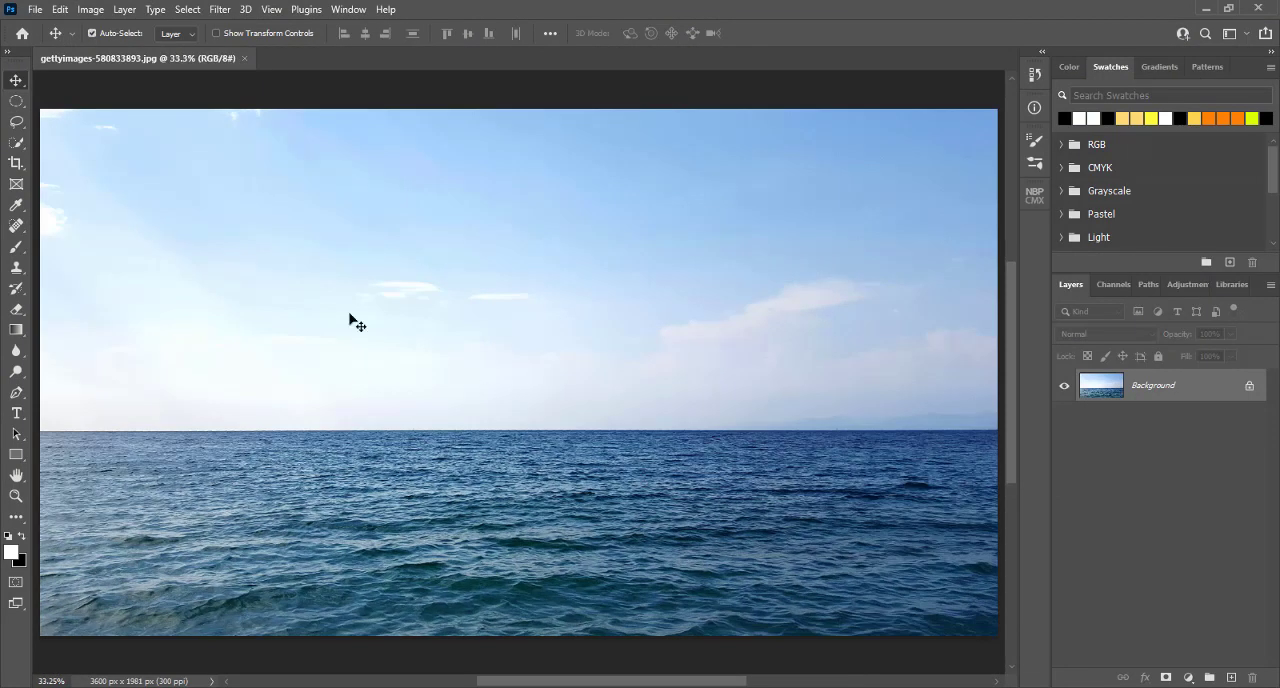
pyautogui.click(92, 33)
pyautogui.click(91, 9)
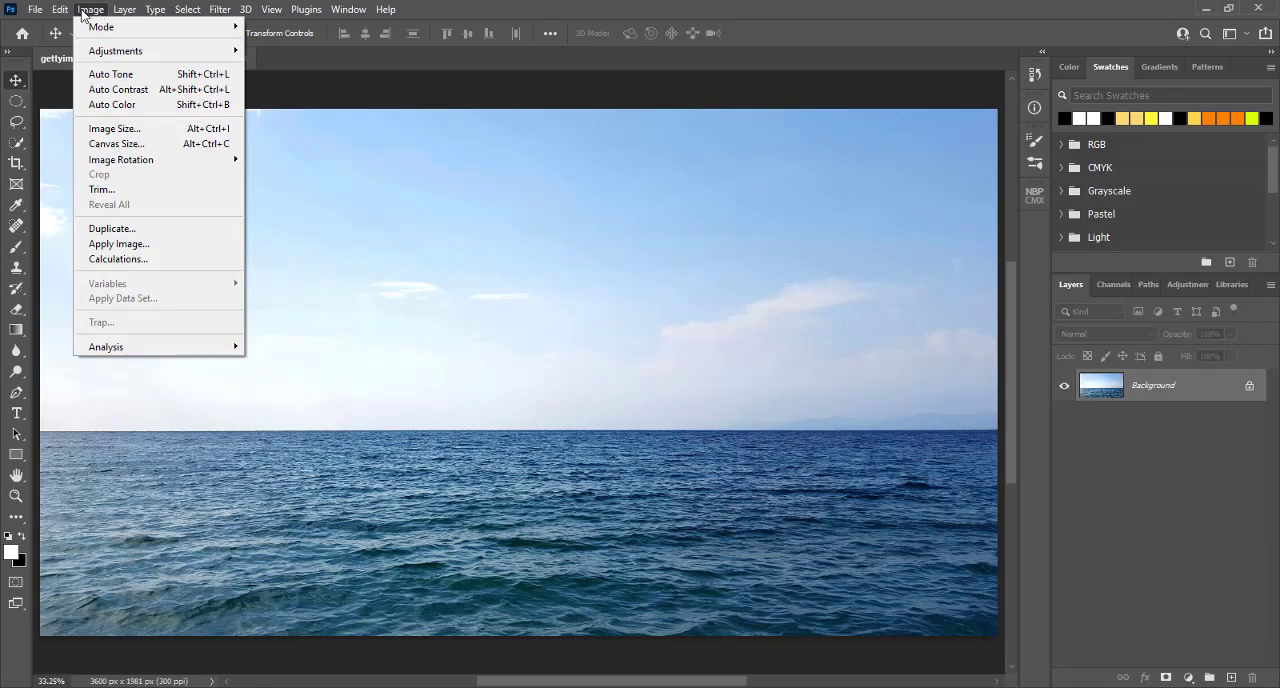
pyautogui.moveTo(60, 9)
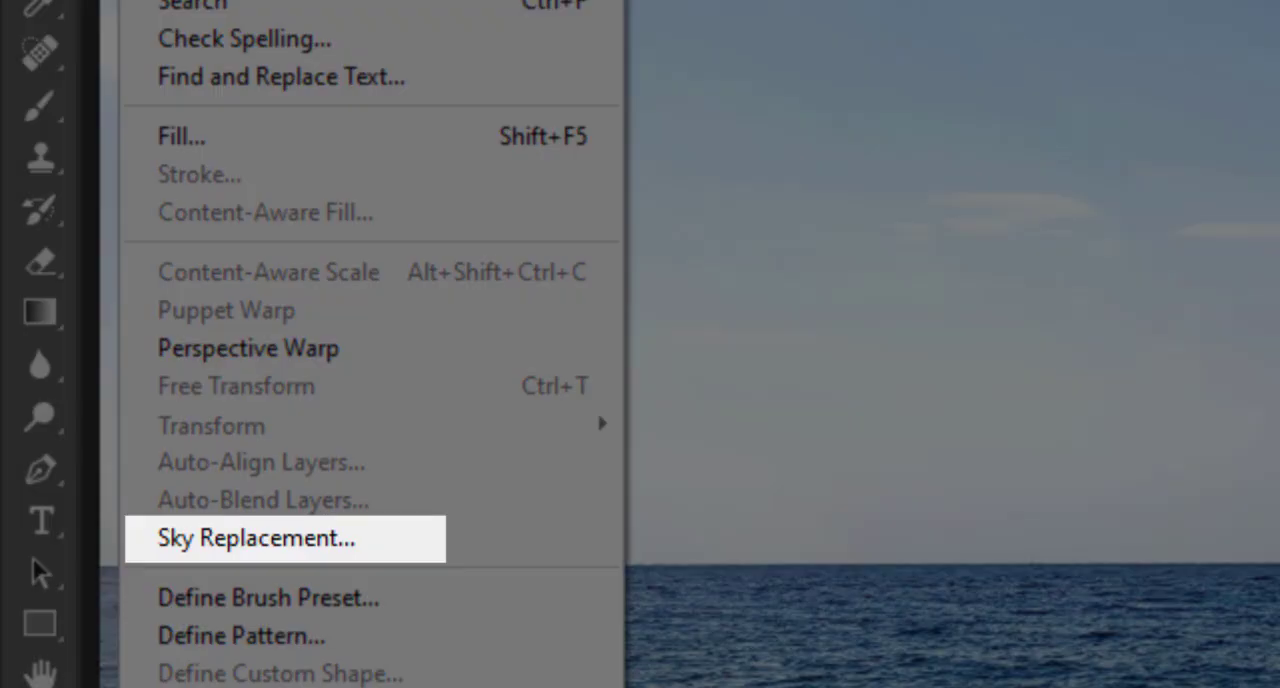
pyautogui.click(255, 542)
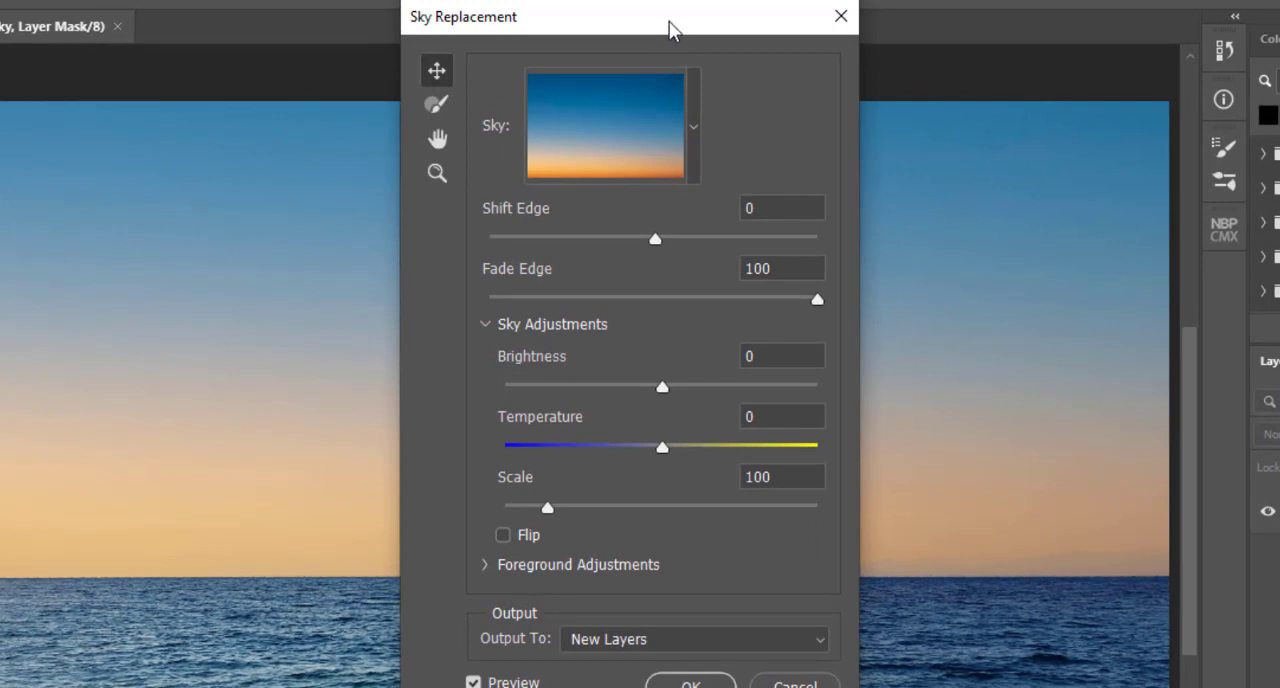
# Step: Choose the sky preset with streaked pink and orange sunset clouds as the replacement sky
pyautogui.moveTo(670, 30); pyautogui.dragTo(1178, 30)
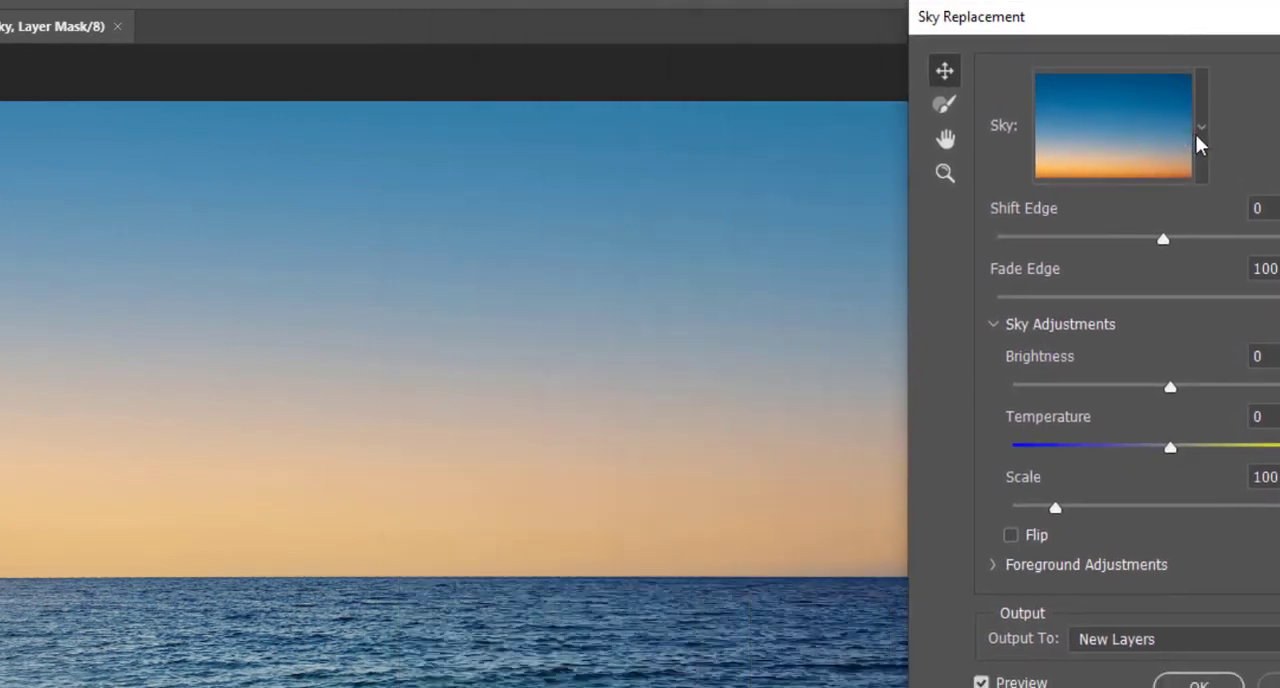
pyautogui.click(1200, 130)
pyautogui.scroll(-1, 1090, 438)
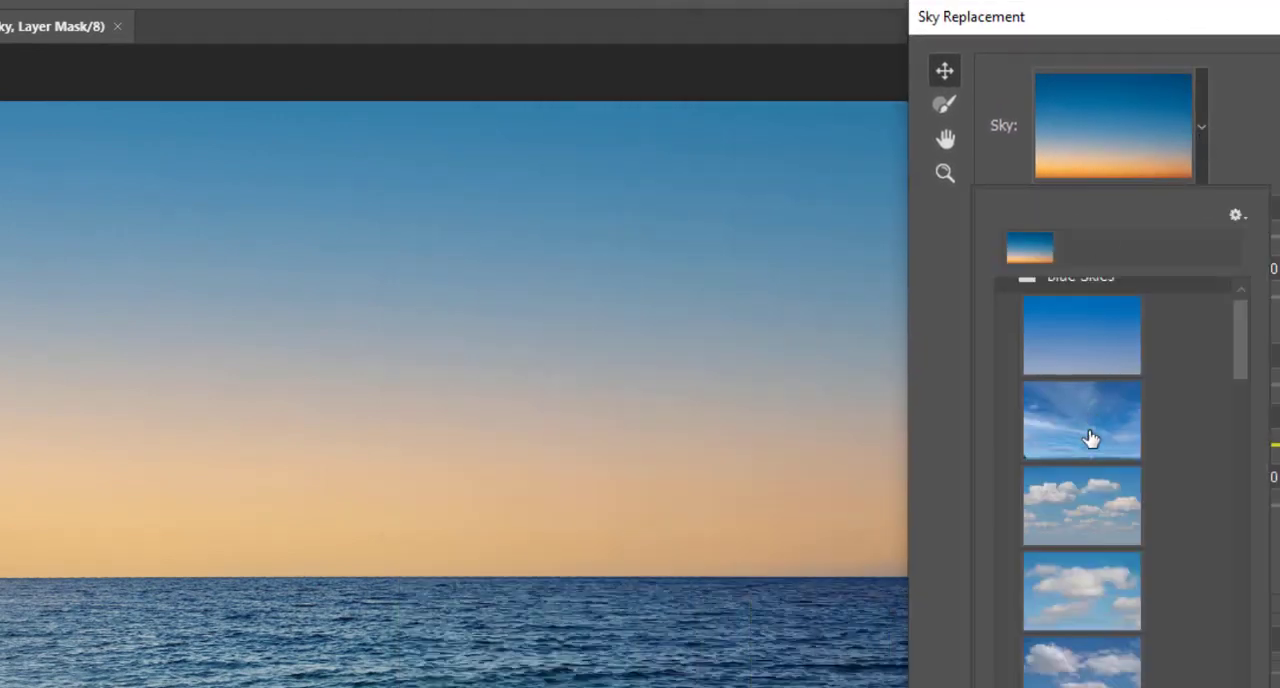
pyautogui.scroll(-4, 1090, 438)
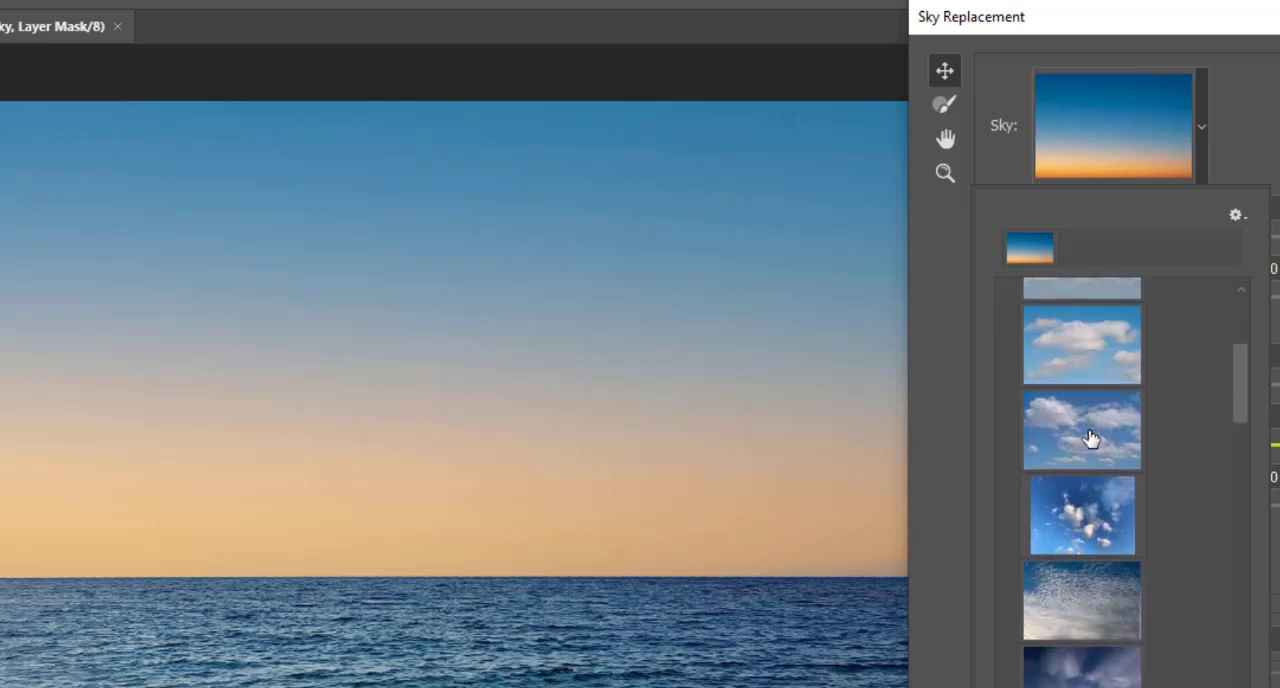
pyautogui.scroll(-4, 1090, 438)
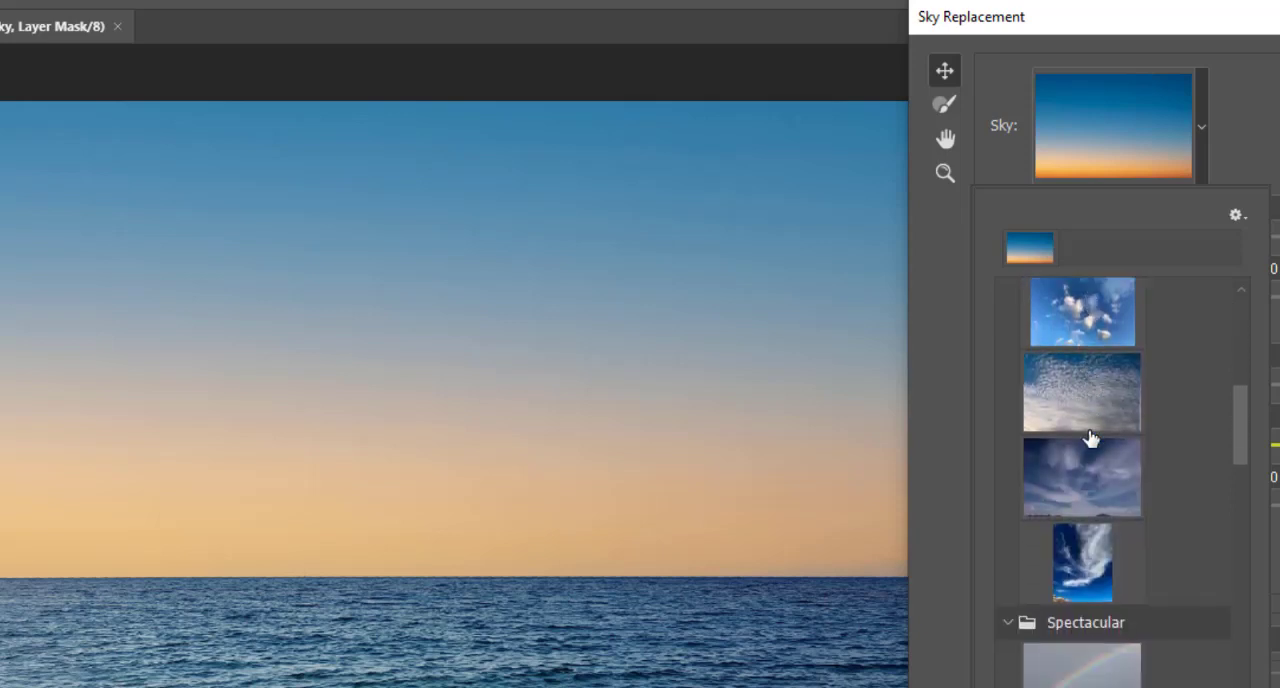
pyautogui.scroll(-5, 1090, 438)
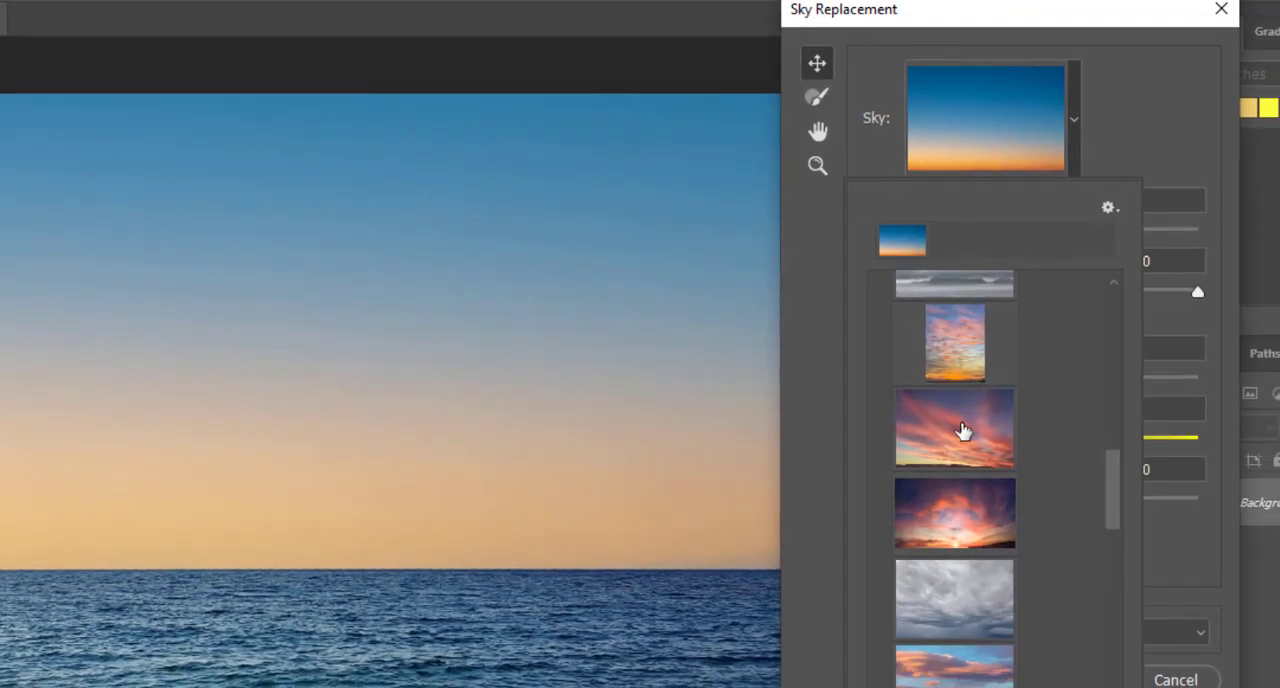
pyautogui.click(960, 424)
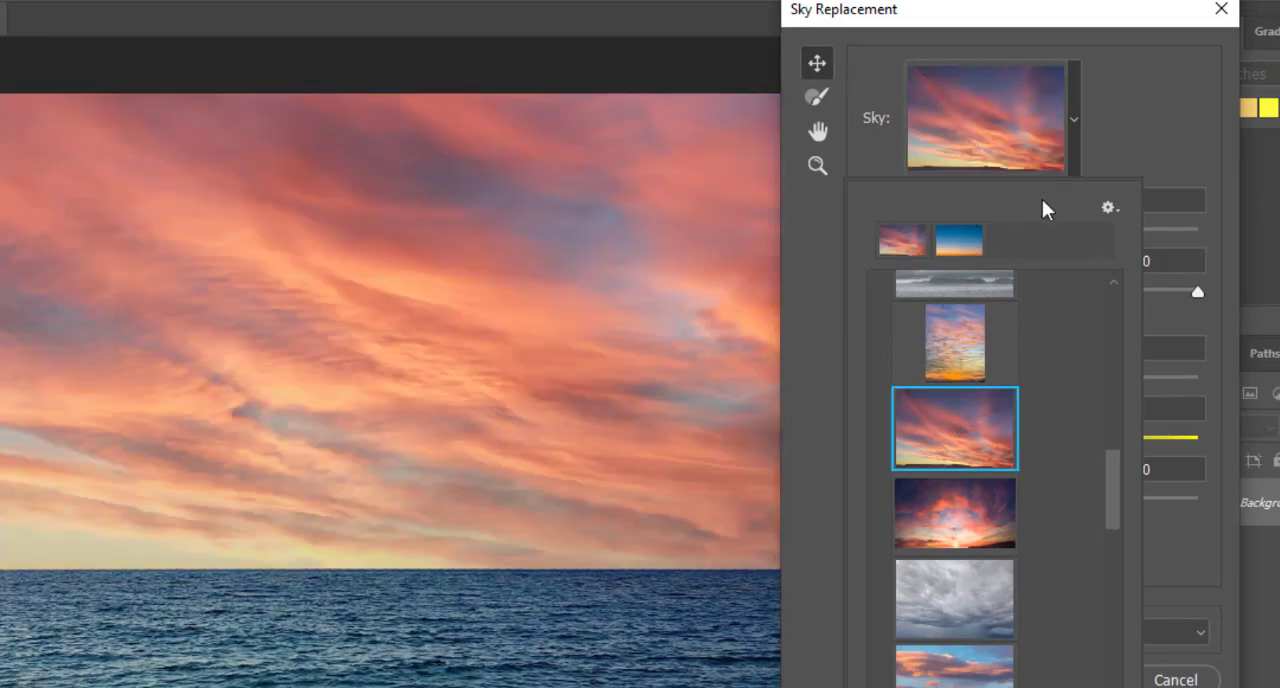
pyautogui.click(1156, 135)
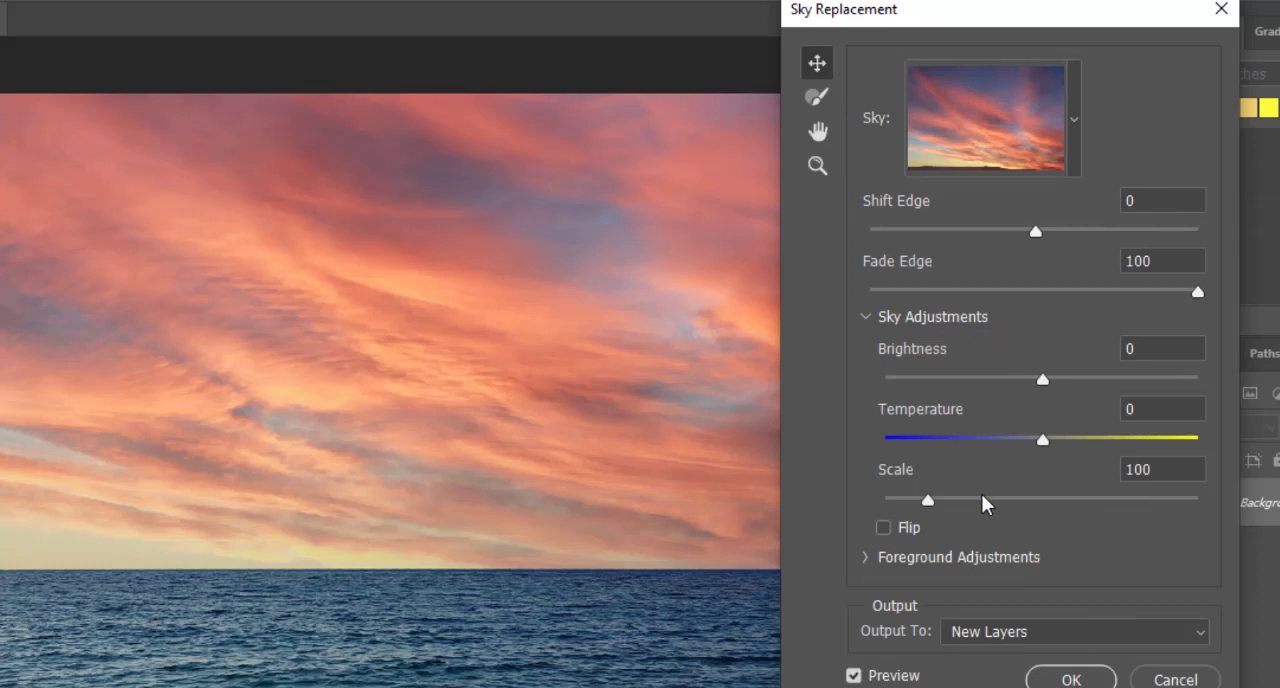
# Step: Adjust the replacement sky to Scale 135, Temperature 15, Brightness -16 and Fade Edge 84
pyautogui.moveTo(926, 500); pyautogui.dragTo(964, 494)
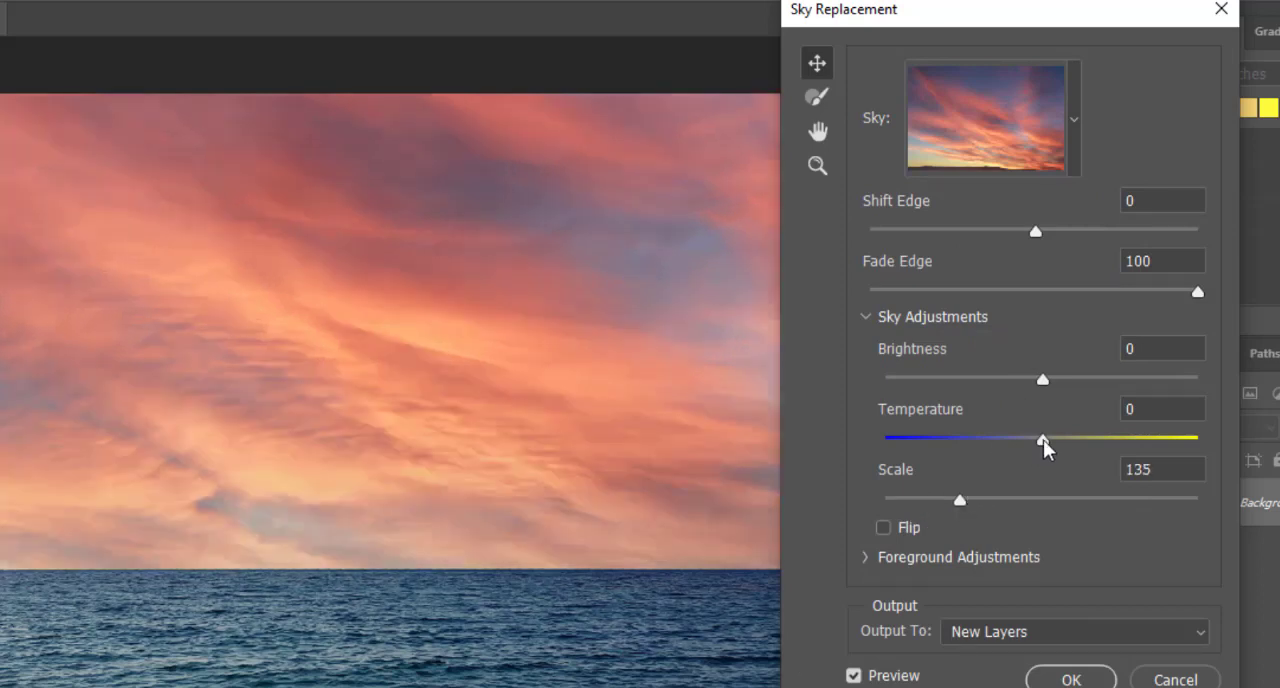
pyautogui.moveTo(1043, 439); pyautogui.dragTo(1064, 439)
pyautogui.moveTo(1042, 379); pyautogui.dragTo(1016, 381)
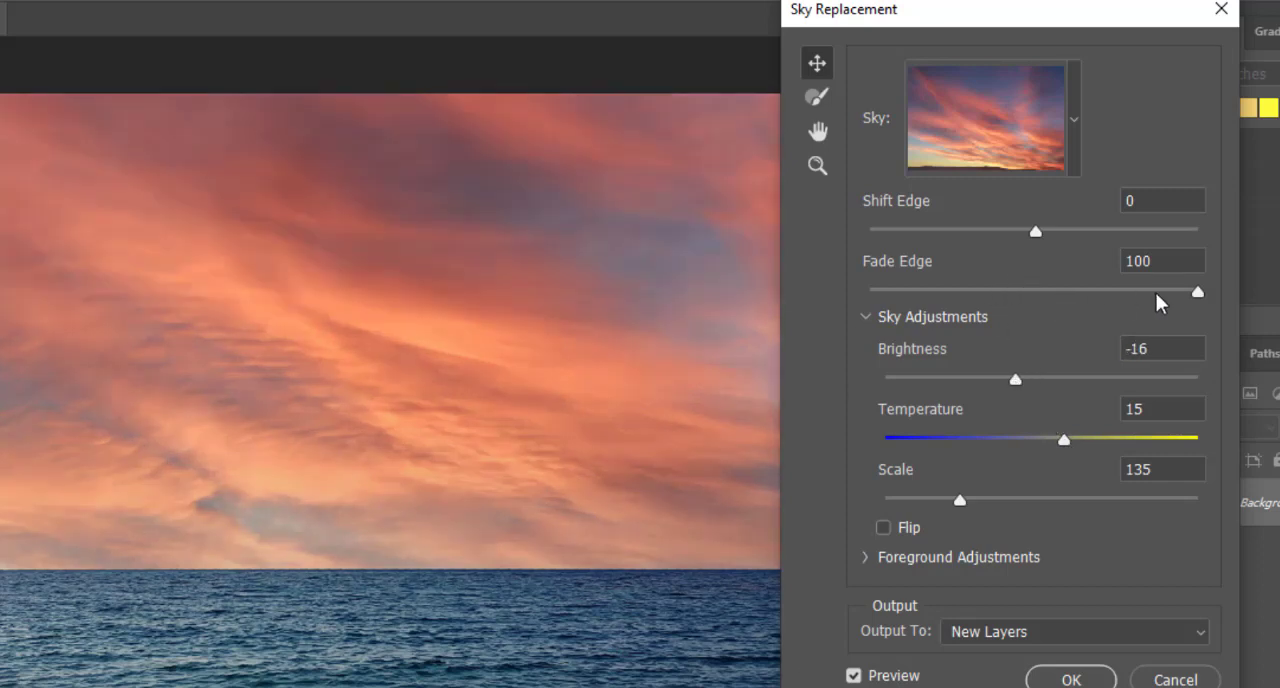
pyautogui.moveTo(1198, 296); pyautogui.dragTo(1193, 296)
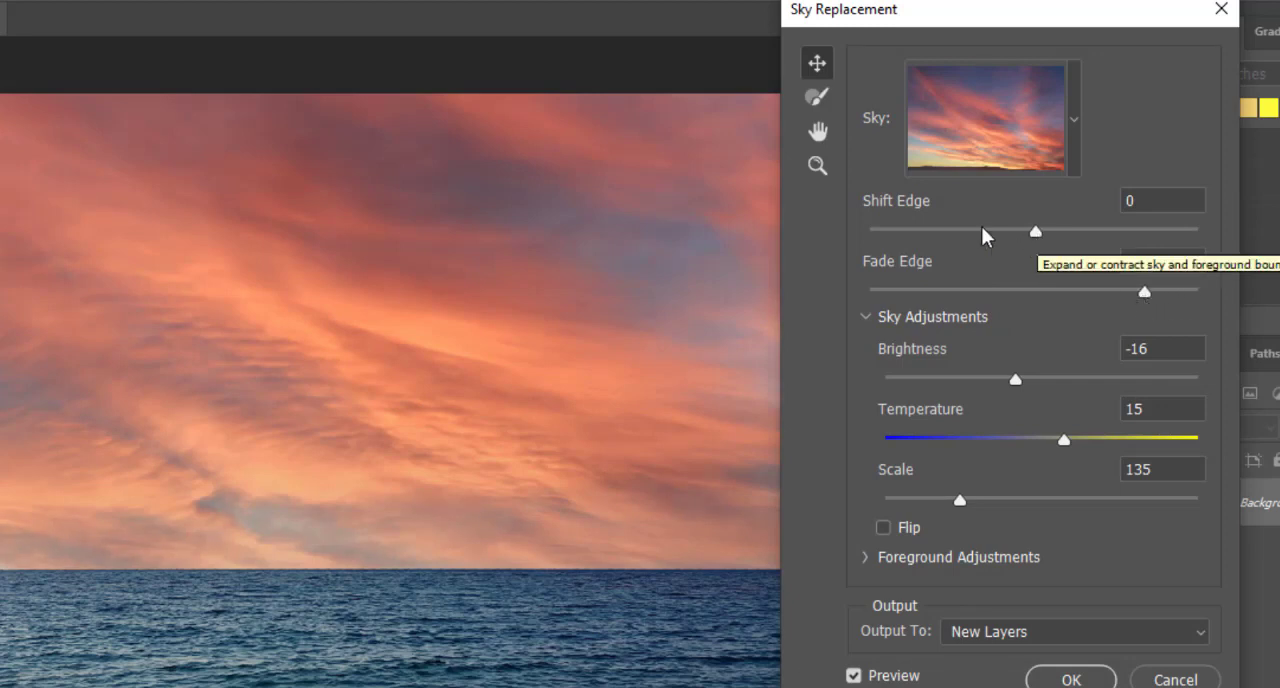
# Step: Apply the sky replacement with the output kept as New Layers
pyautogui.click(819, 99)
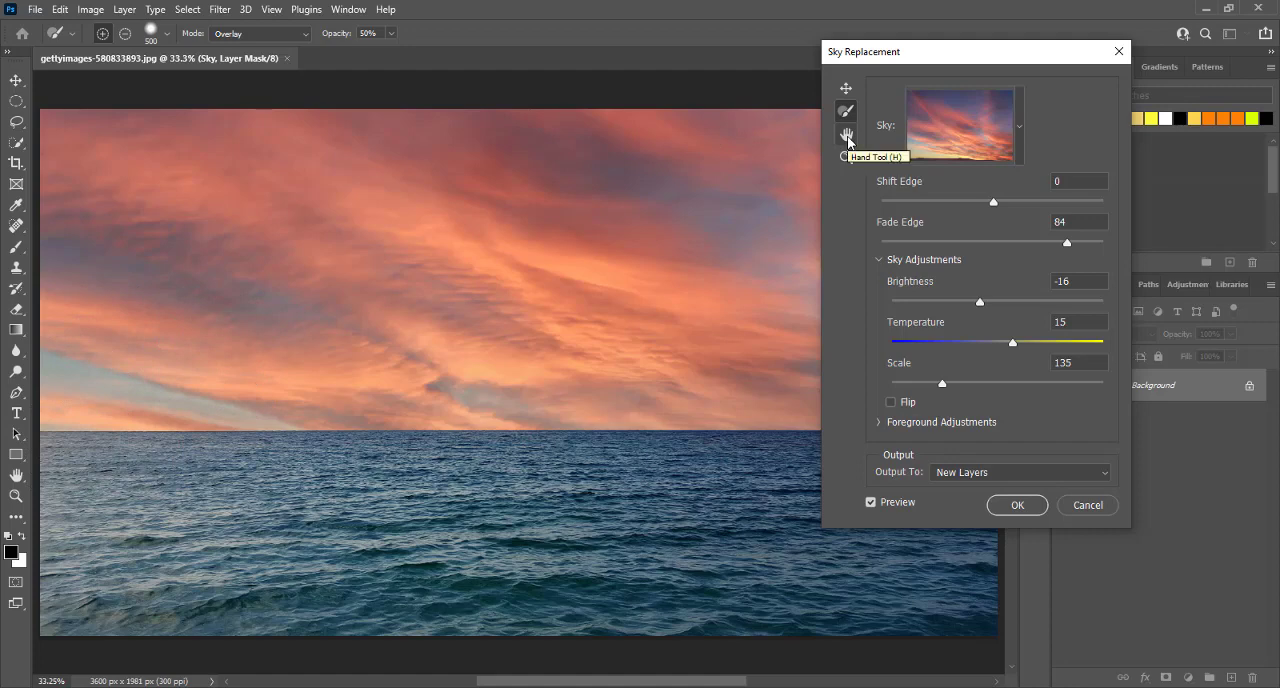
pyautogui.click(847, 136)
pyautogui.moveTo(590, 206); pyautogui.dragTo(617, 209)
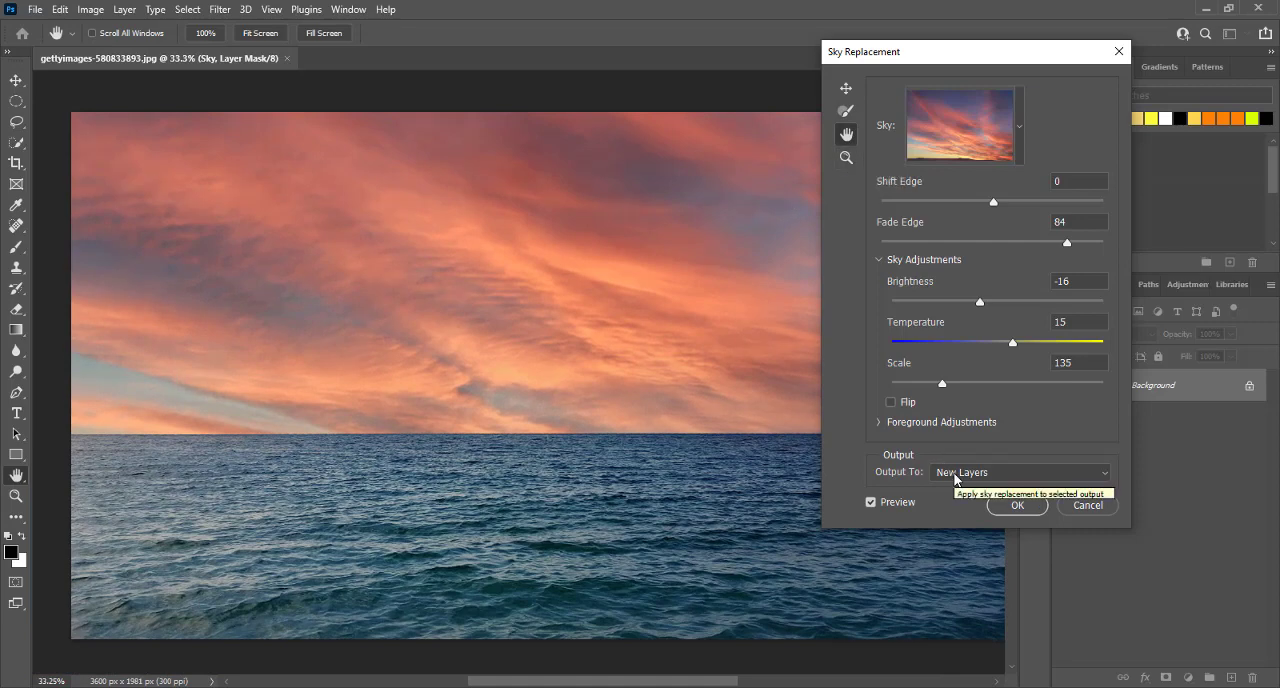
pyautogui.click(955, 474)
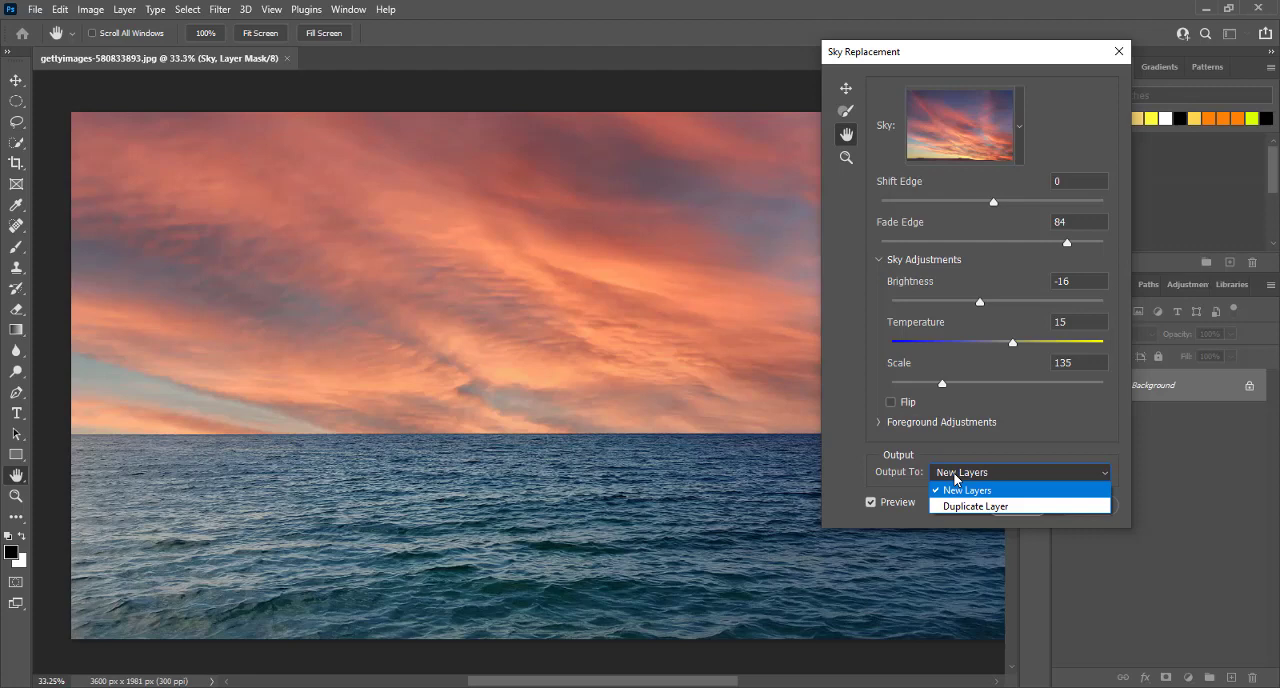
pyautogui.click(955, 477)
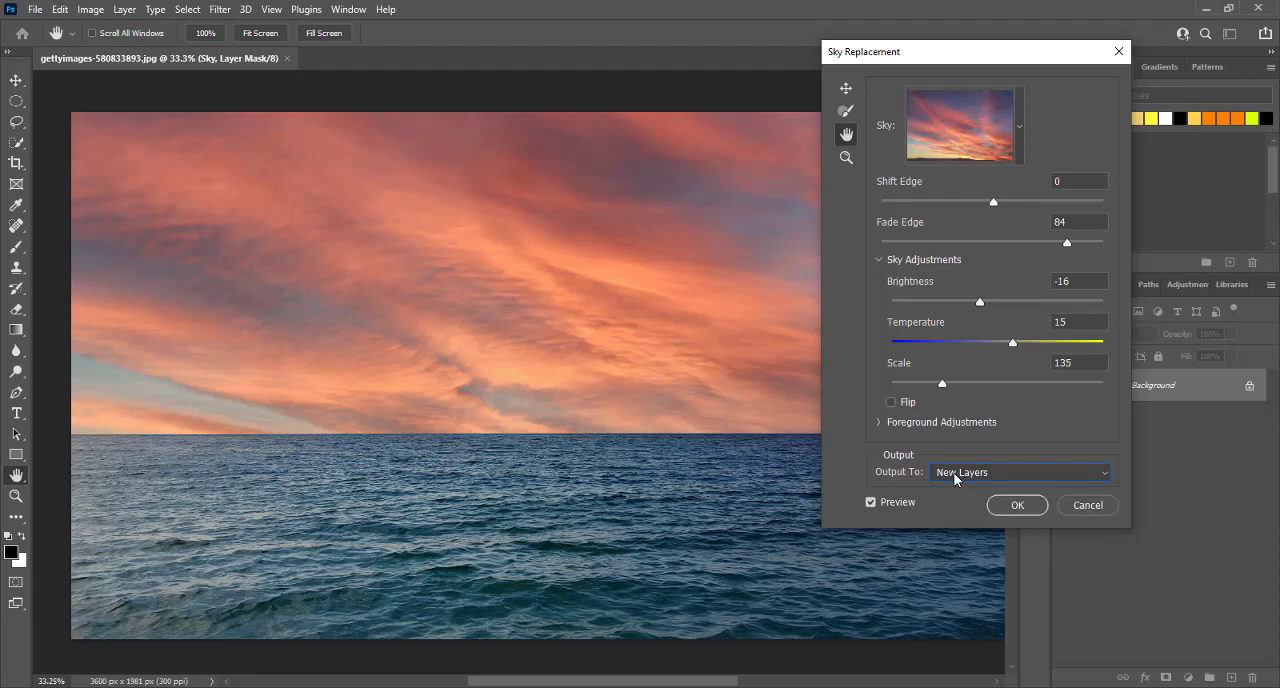
pyautogui.click(1023, 503)
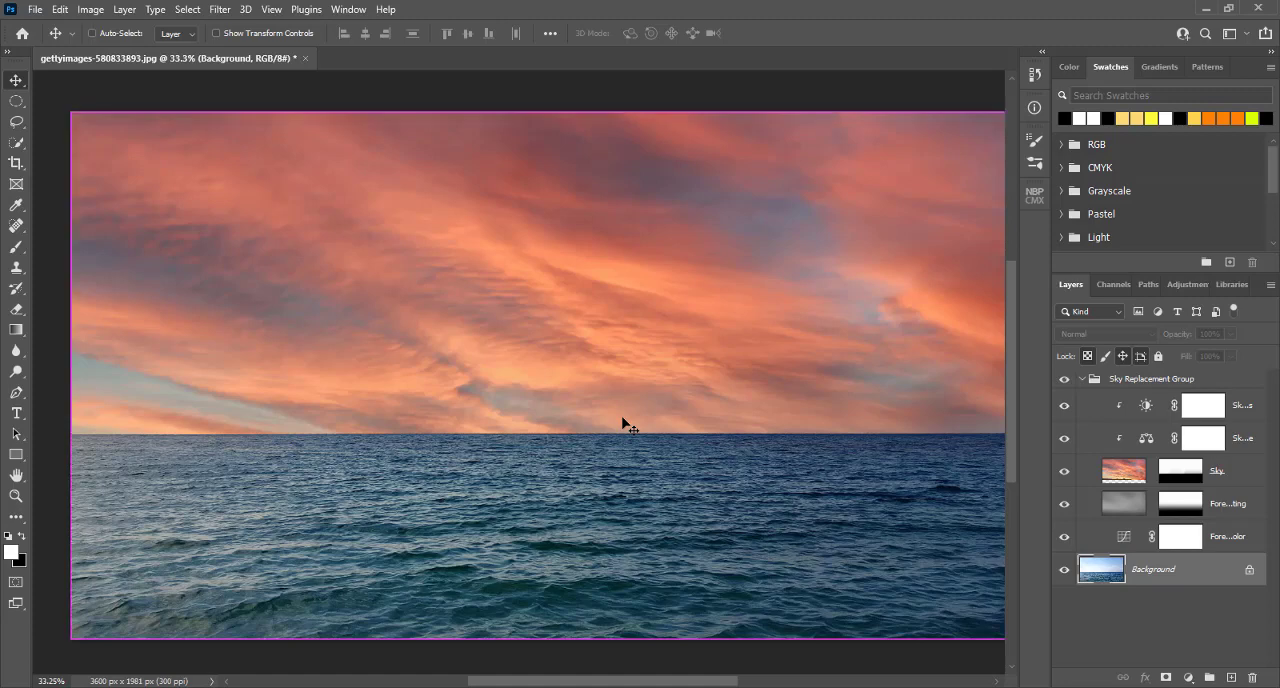
# Step: Check the Sky layer by toggling its visibility, and duplicate the layer
pyautogui.hscroll(2, 622, 424)
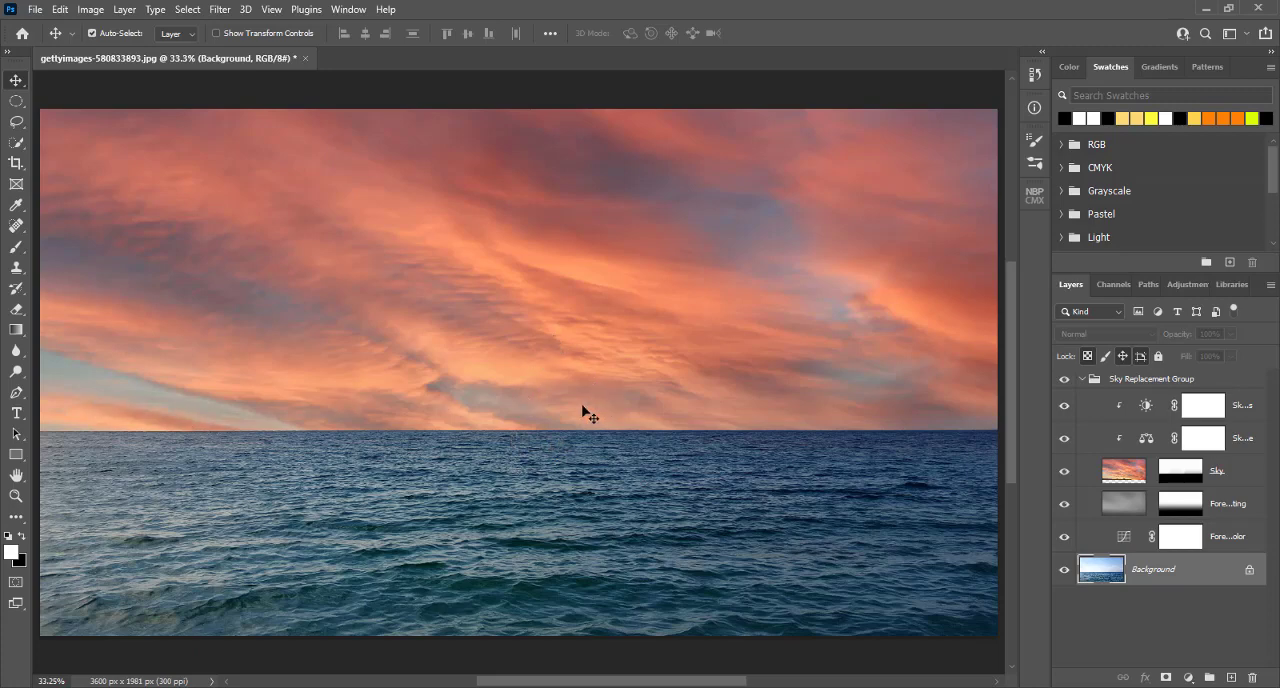
pyautogui.click(1064, 472)
pyautogui.click(1064, 472)
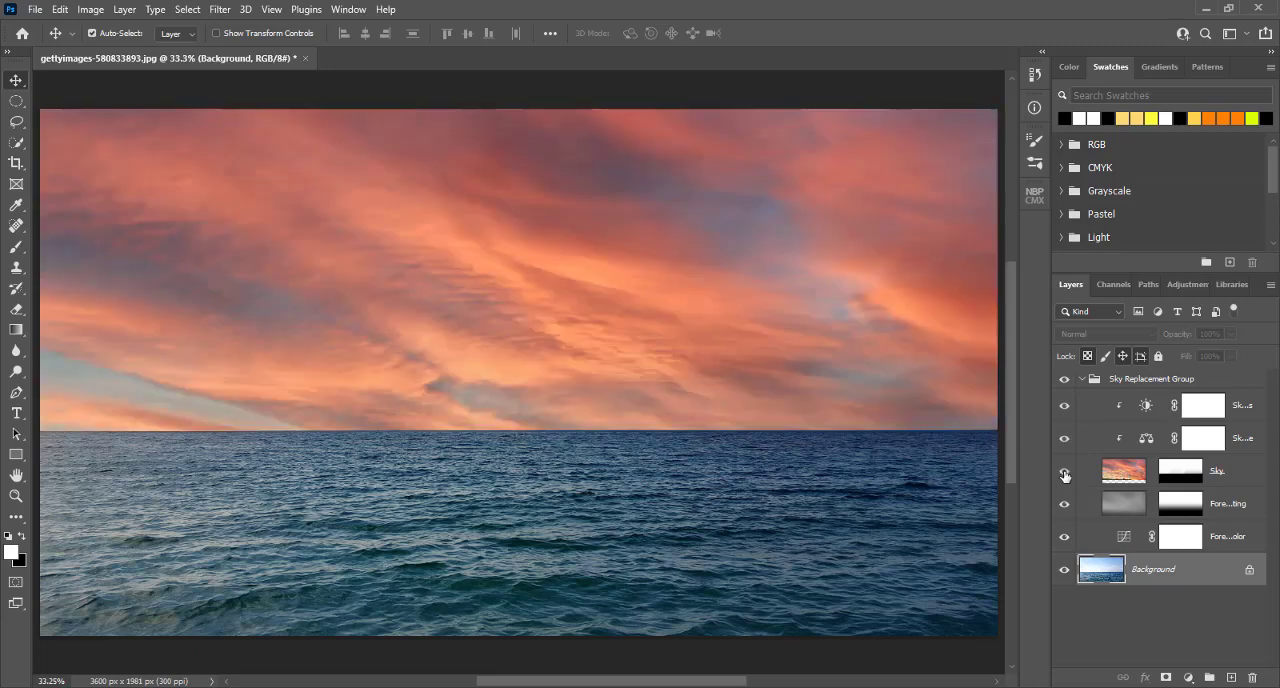
pyautogui.click(1122, 472)
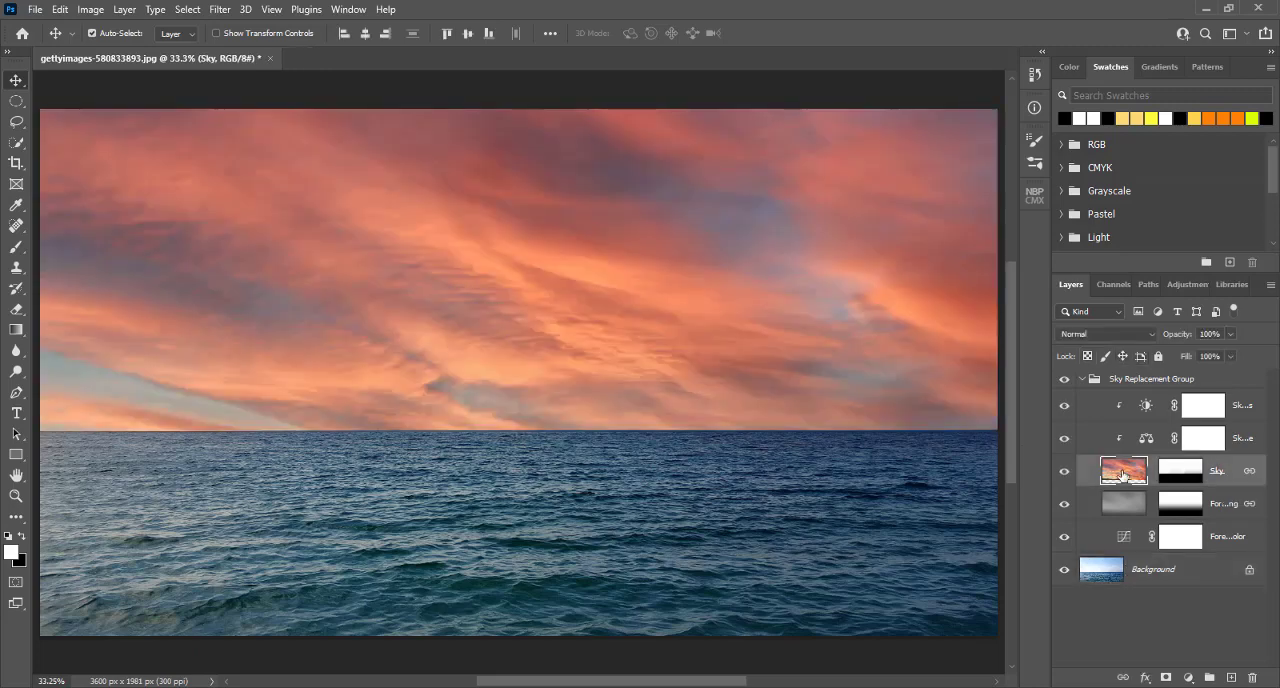
pyautogui.press('ctrl')
pyautogui.hotkey('ctrl', 'j')
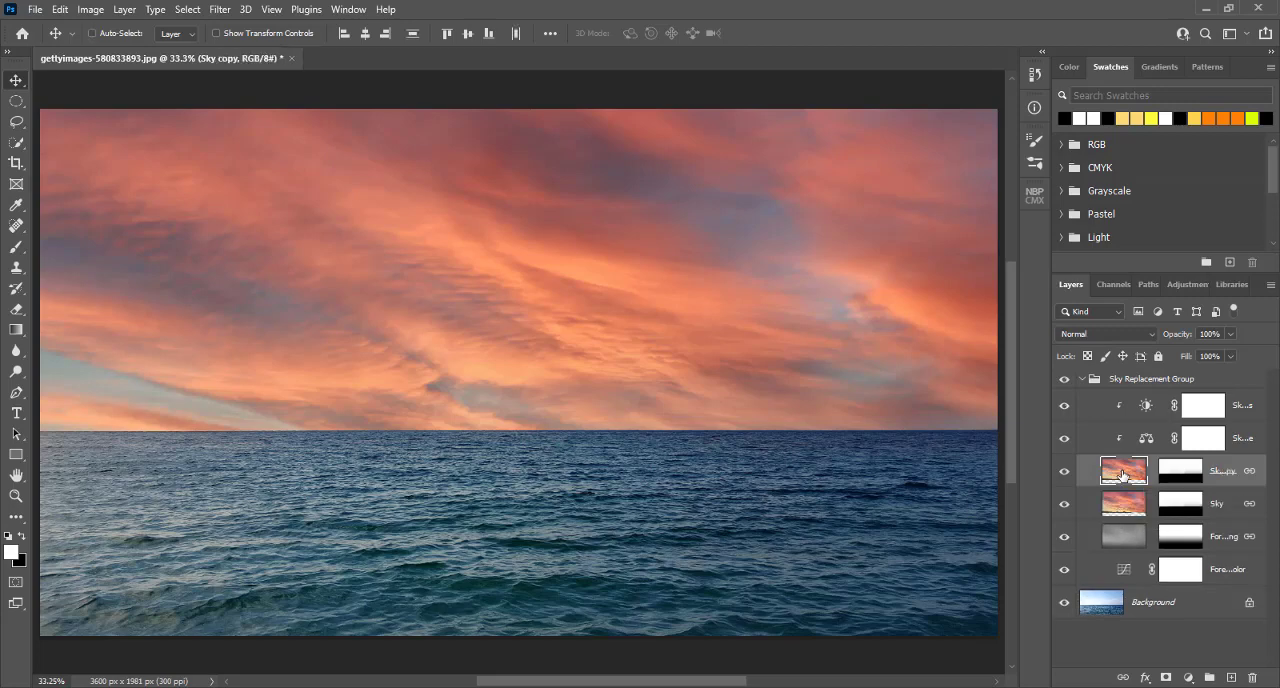
# Step: Flip the duplicated sky and its linked layers vertically
pyautogui.click(60, 12)
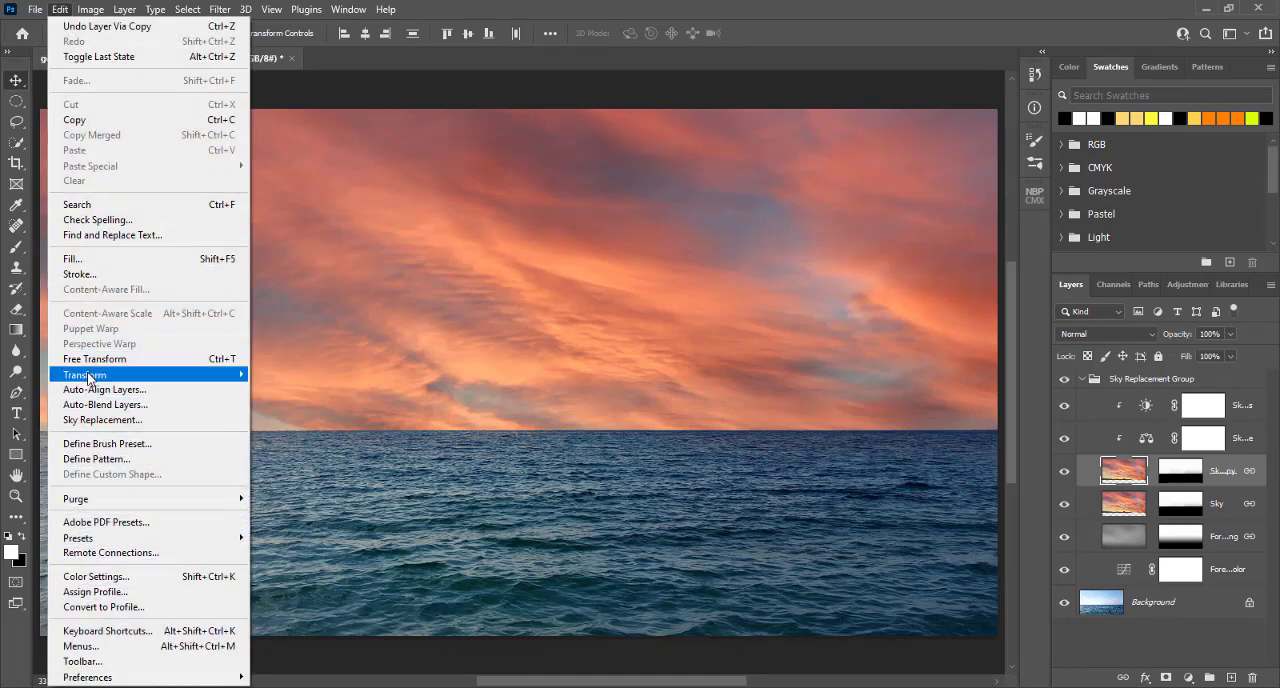
pyautogui.moveTo(90, 376)
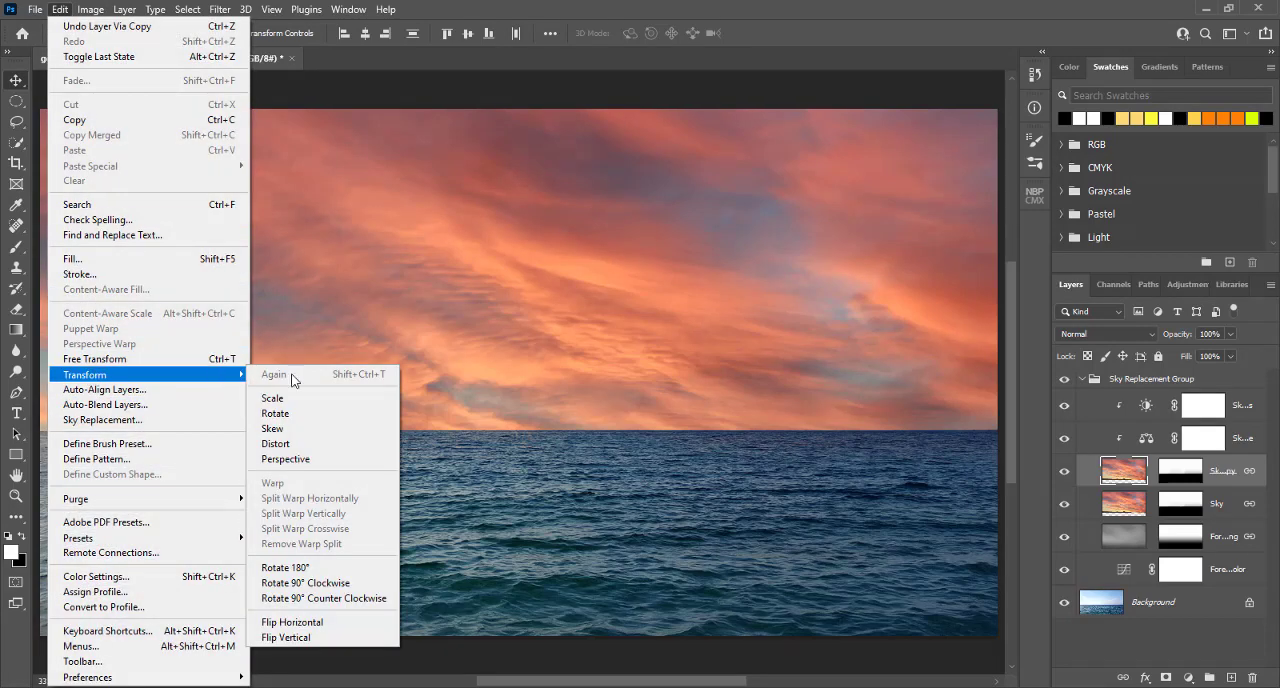
pyautogui.click(299, 638)
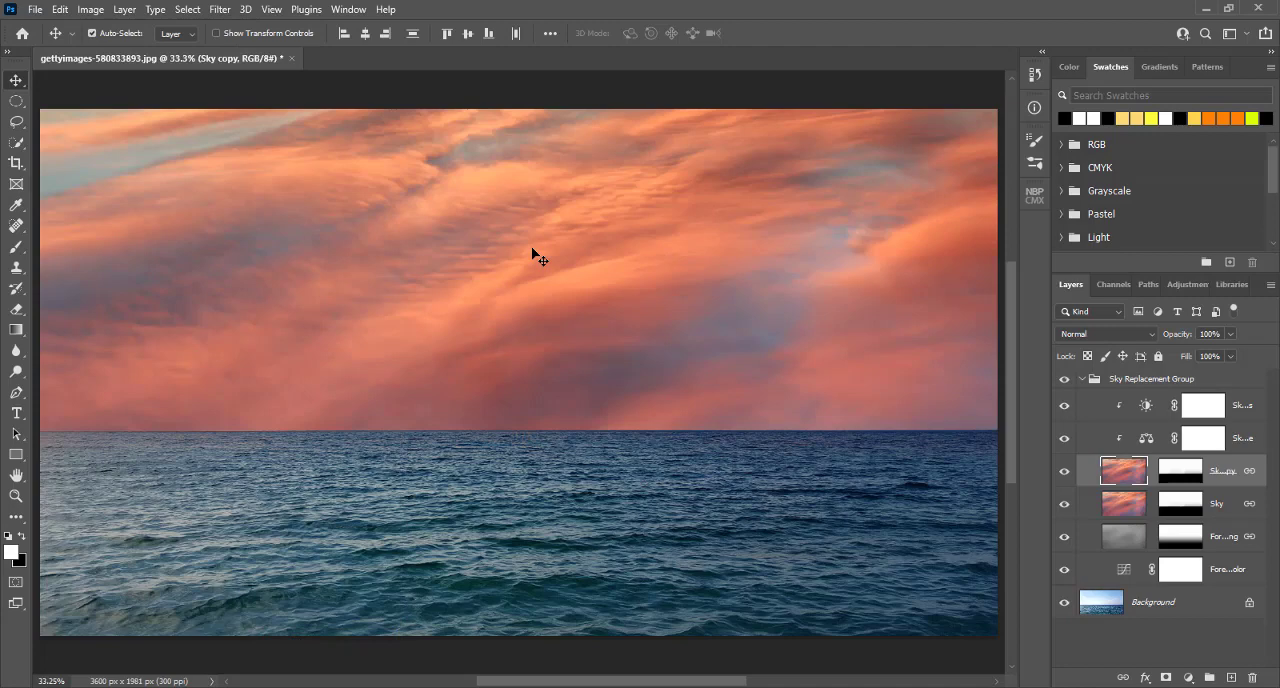
# Step: Move the Sky copy layer above the sky adjustment layers at the top of the Sky Replacement Group
pyautogui.click(532, 254)
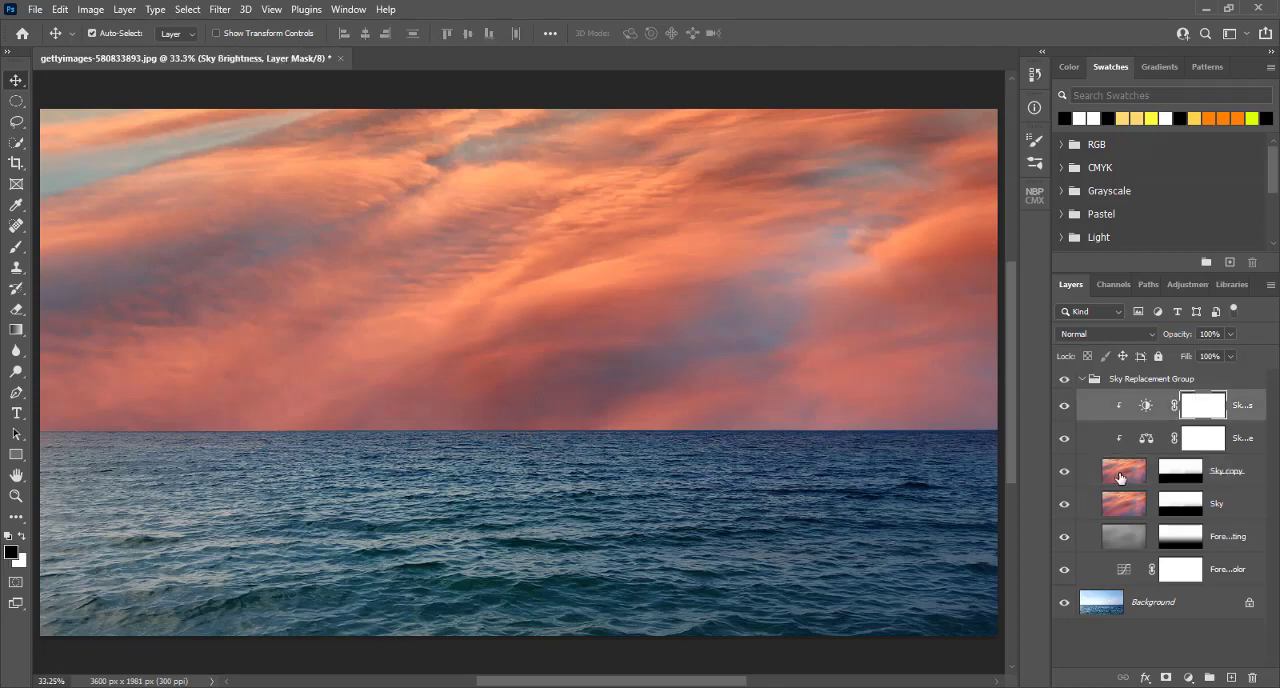
pyautogui.moveTo(1120, 477); pyautogui.dragTo(1116, 381)
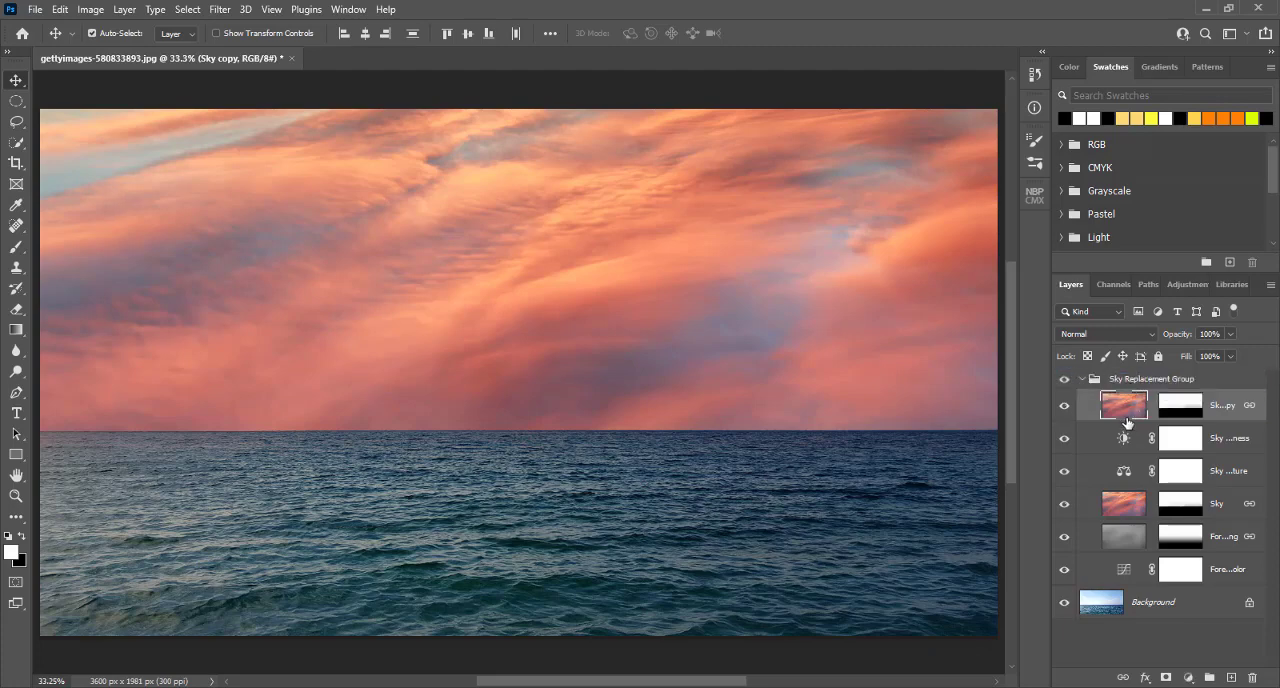
pyautogui.moveTo(1127, 414); pyautogui.dragTo(1121, 378)
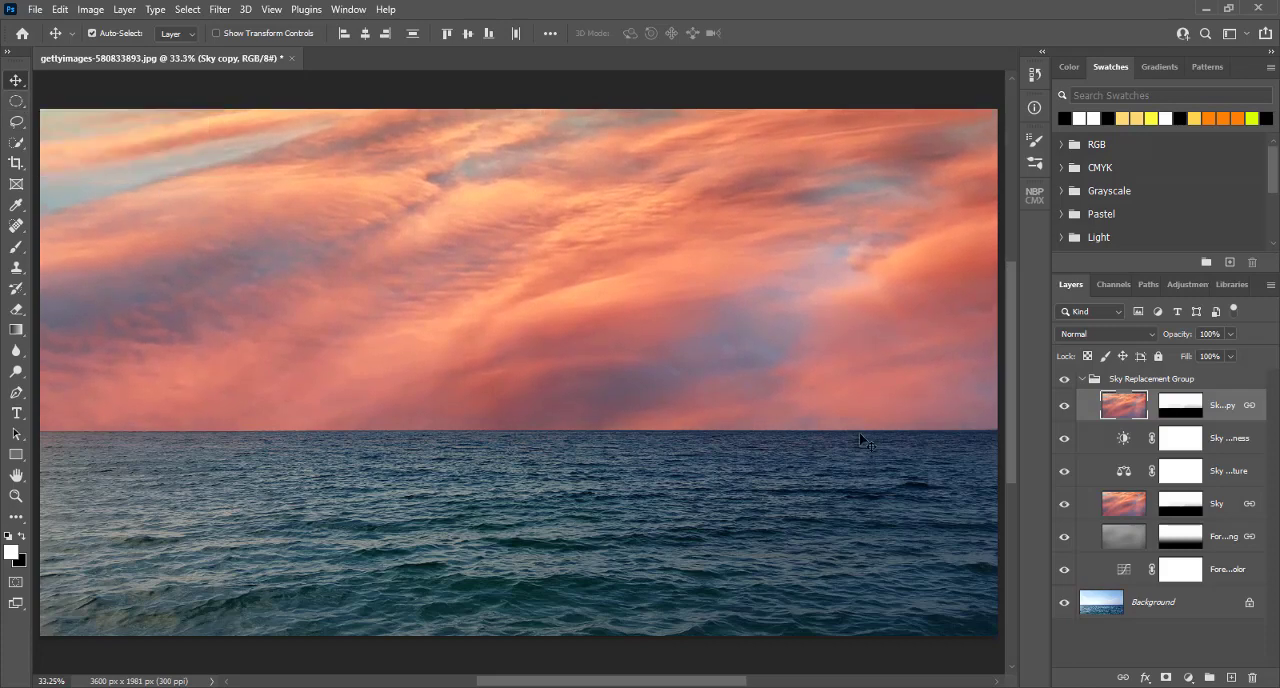
# Step: Delete the layer mask from the Sky copy layer
pyautogui.click(1181, 409)
pyautogui.rightClick(1181, 409)
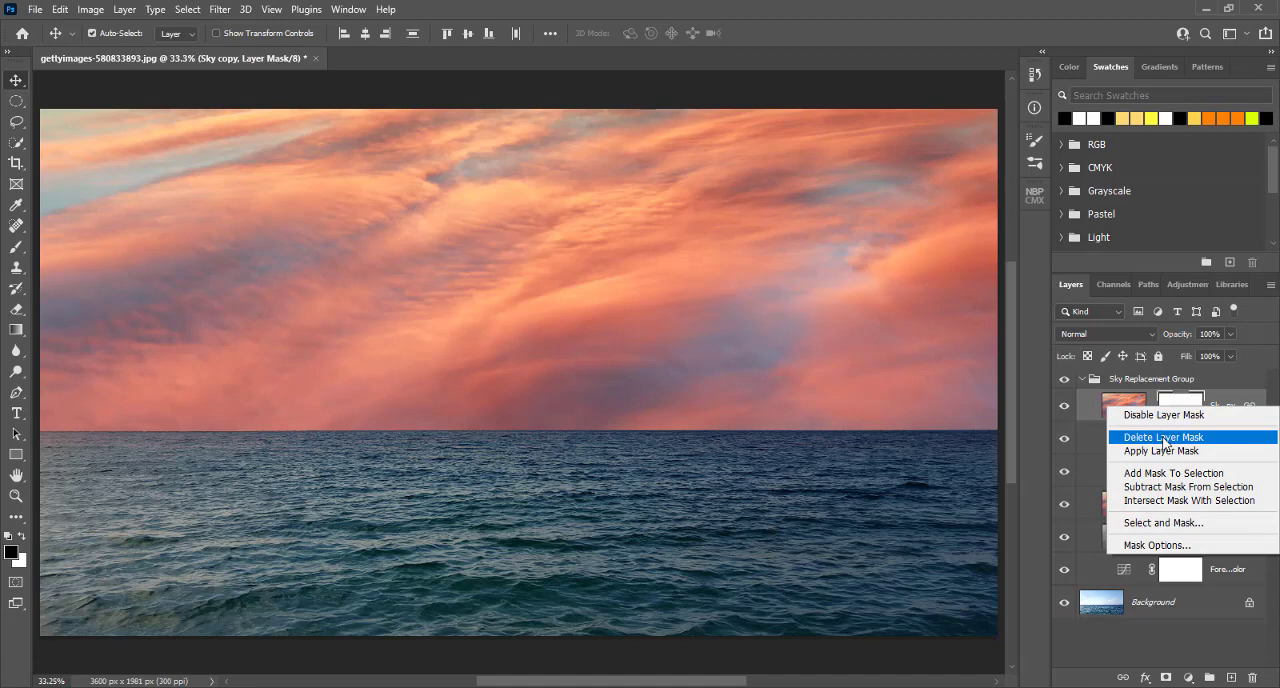
pyautogui.click(1164, 438)
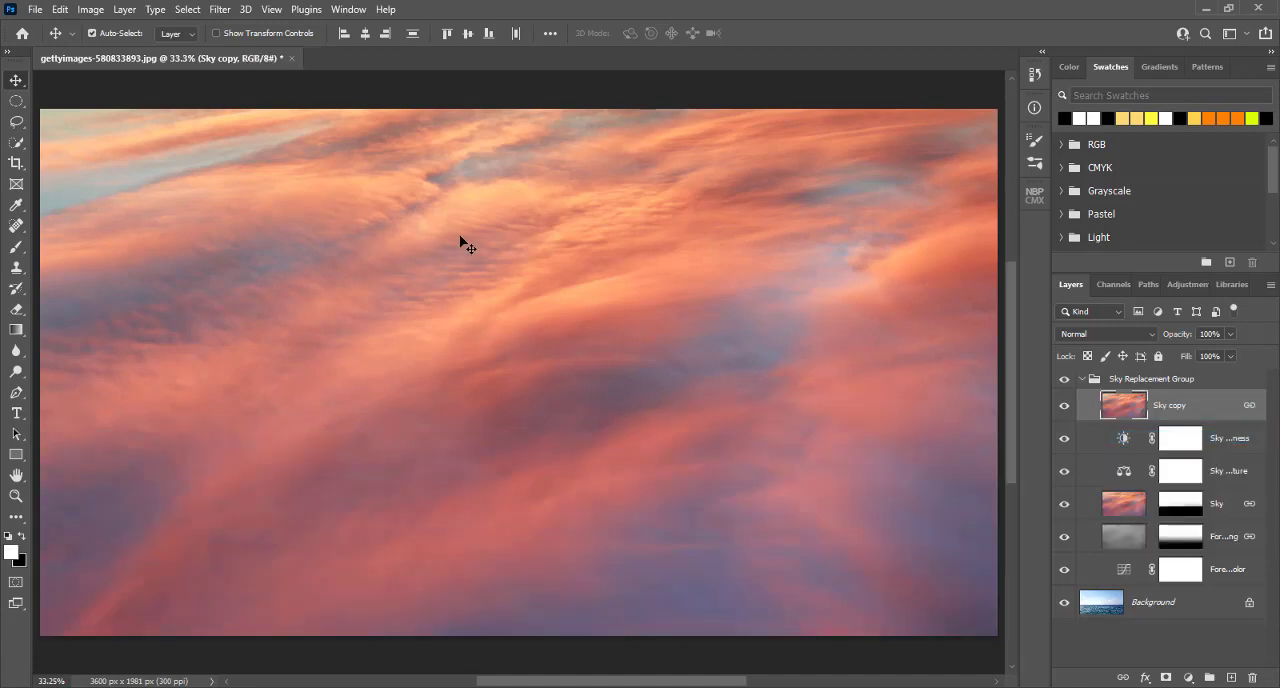
# Step: Shift the flipped sky downward on the canvas and add a white layer mask to the Sky copy layer
pyautogui.moveTo(466, 243); pyautogui.dragTo(451, 338)
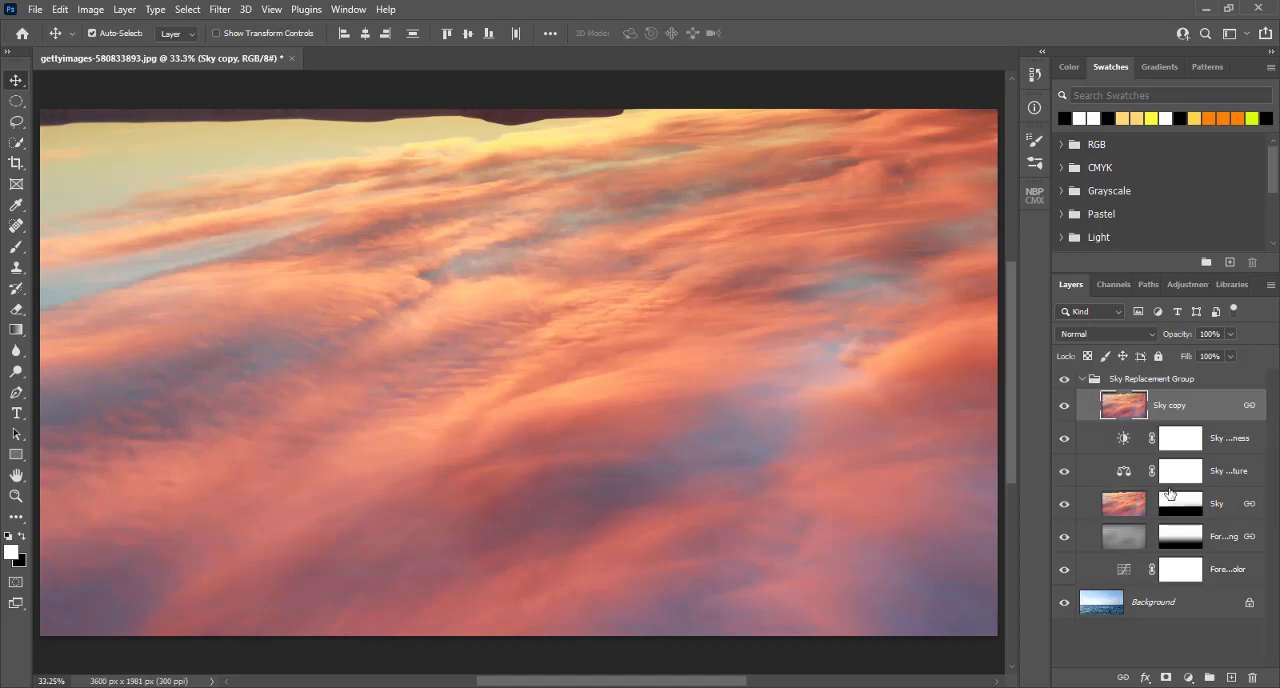
pyautogui.click(1164, 680)
pyautogui.press('x')
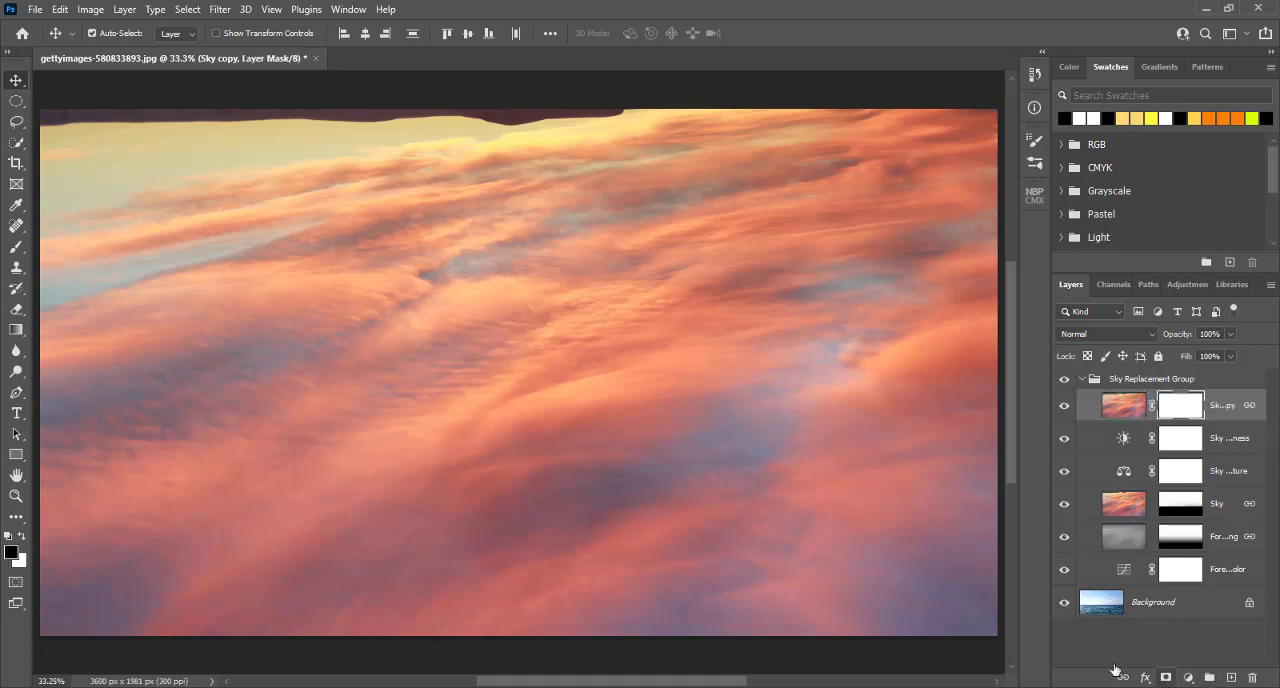
# Step: Apply black-to-white gradients on the Sky copy layer mask, ending with one running upward from below the photo to fade out the flipped sky
pyautogui.press('g')
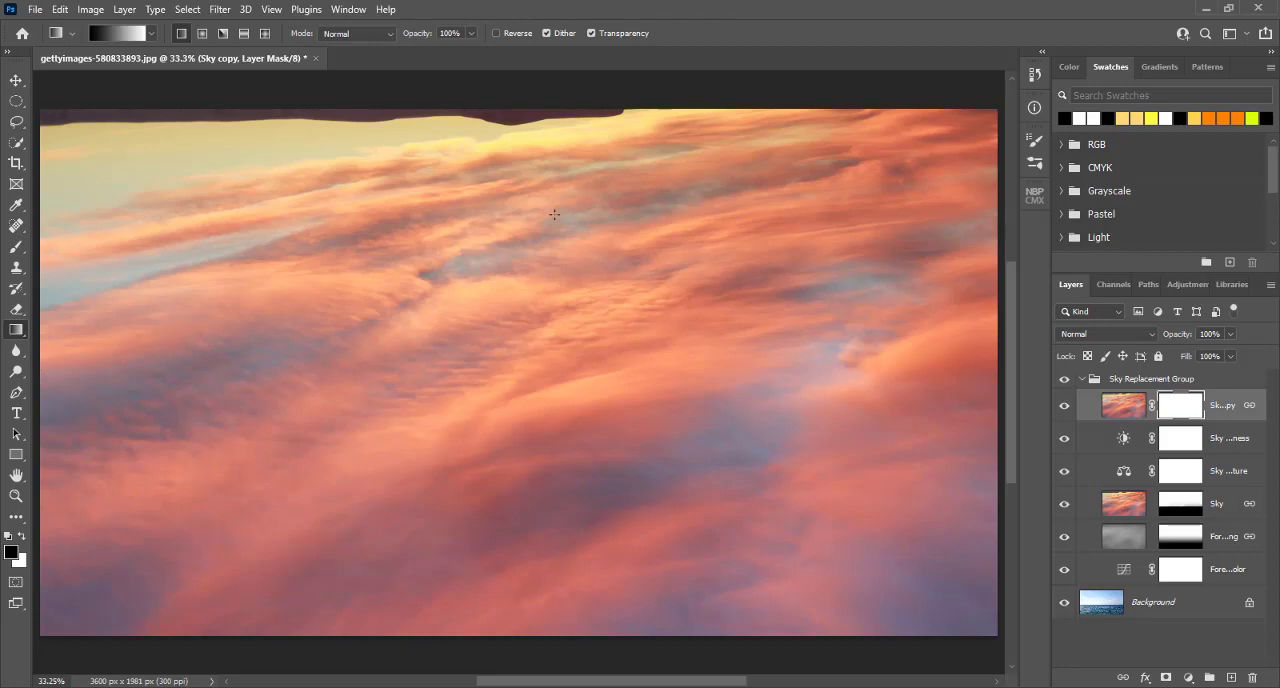
pyautogui.moveTo(567, 105); pyautogui.dragTo(565, 562)
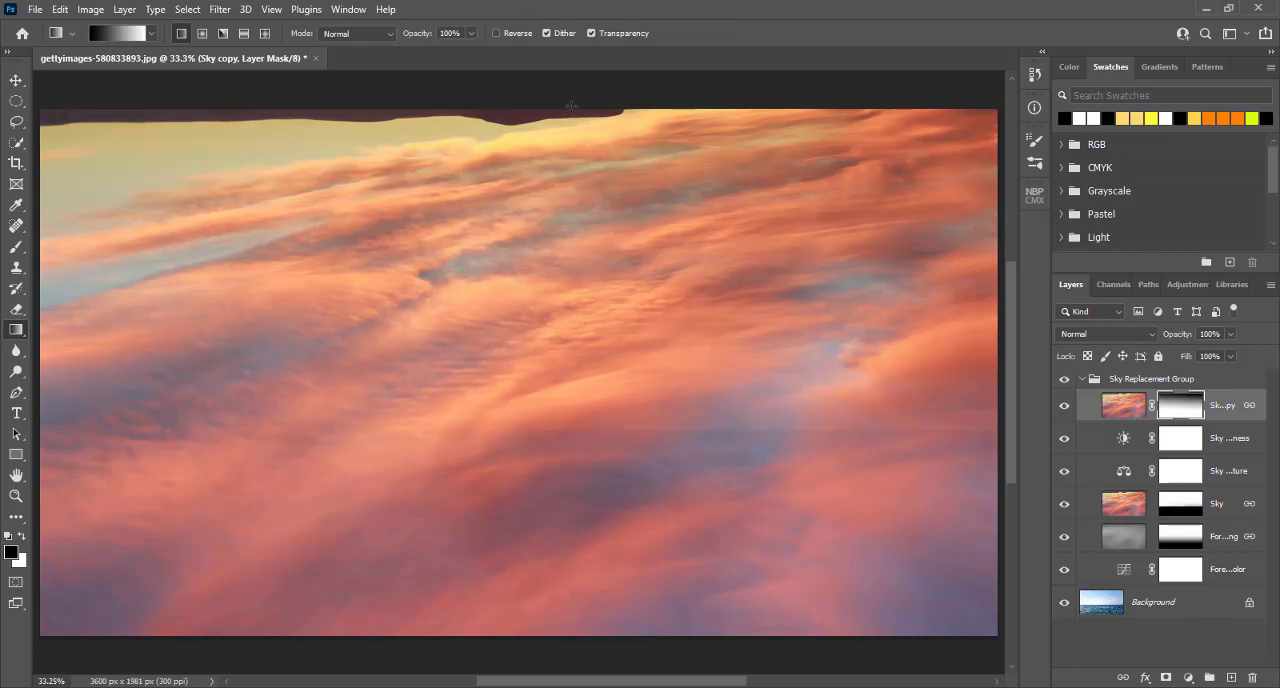
pyautogui.moveTo(506, 652); pyautogui.dragTo(504, 360)
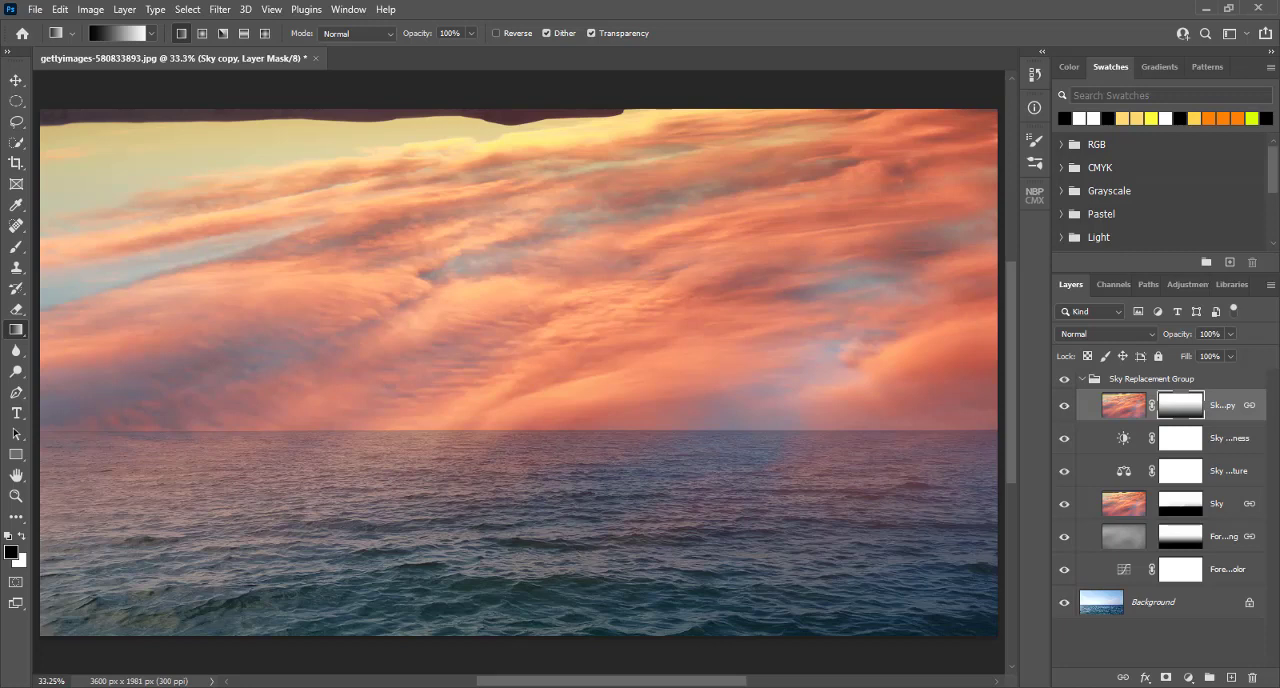
# Step: Switch to Luminar AI, where the original ocean photo is open for editing, and inspect the image
pyautogui.moveTo(489, 687)
pyautogui.moveTo(370, 687)
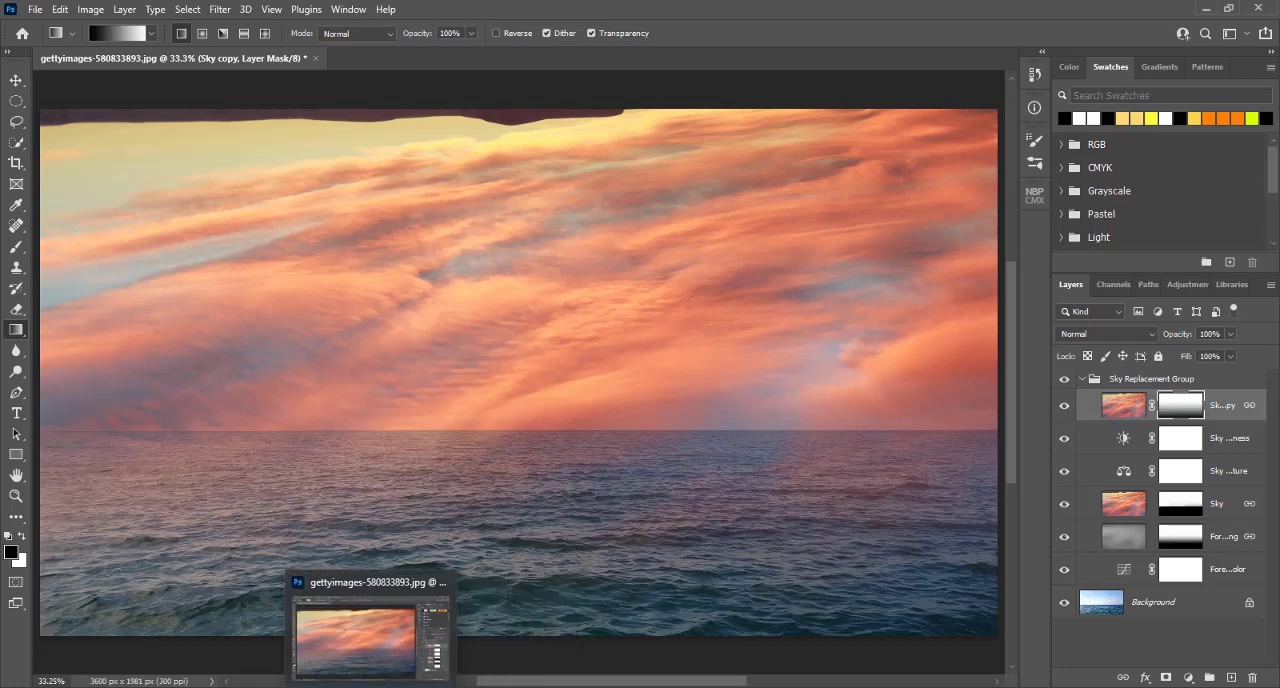
pyautogui.click(470, 655)
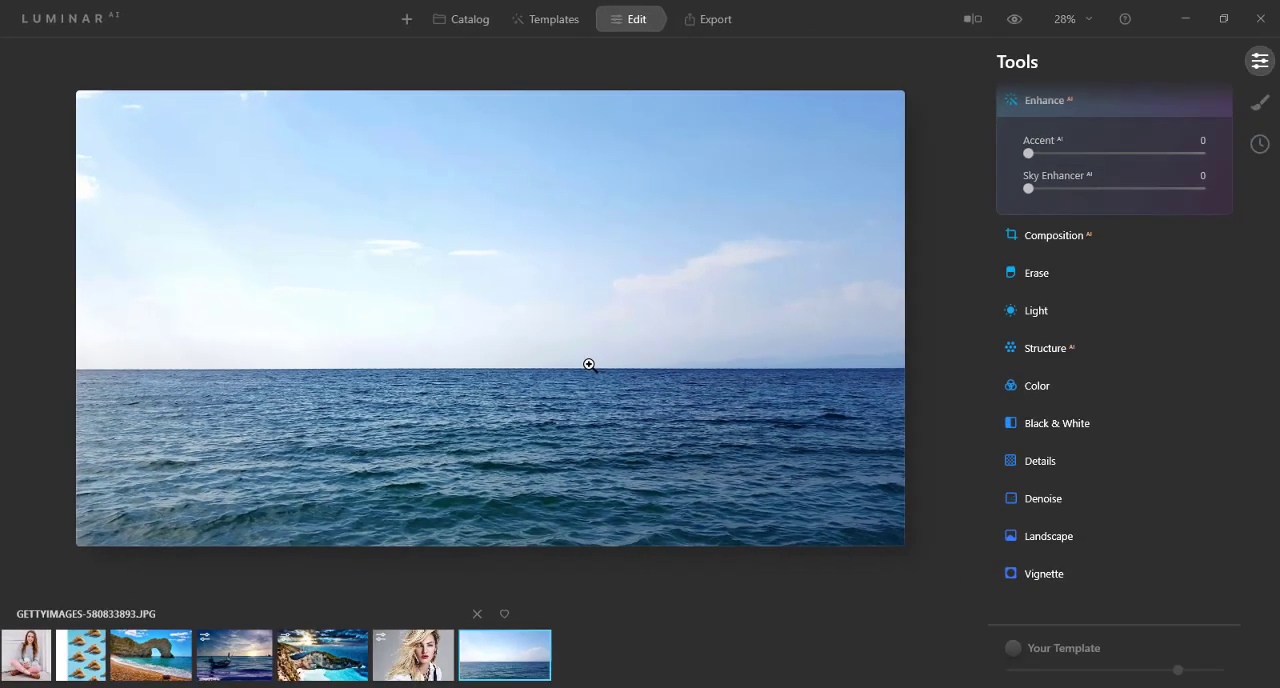
pyautogui.scroll(2, 589, 365)
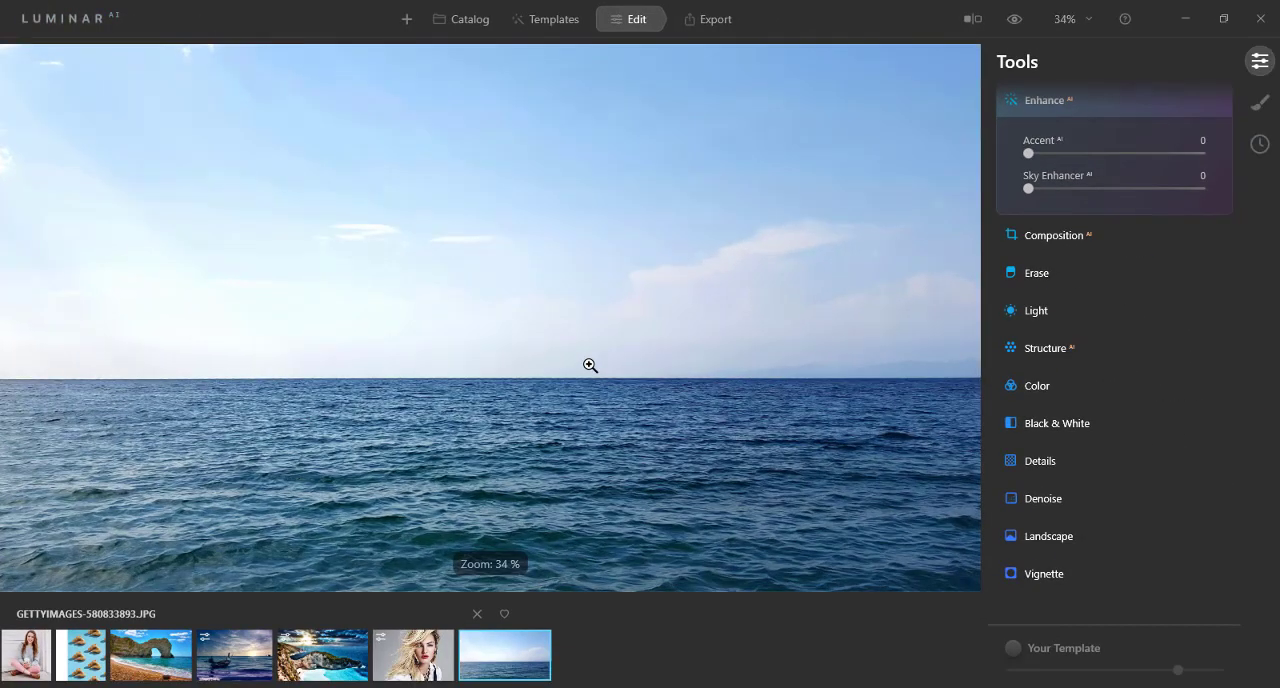
pyautogui.scroll(-2, 589, 365)
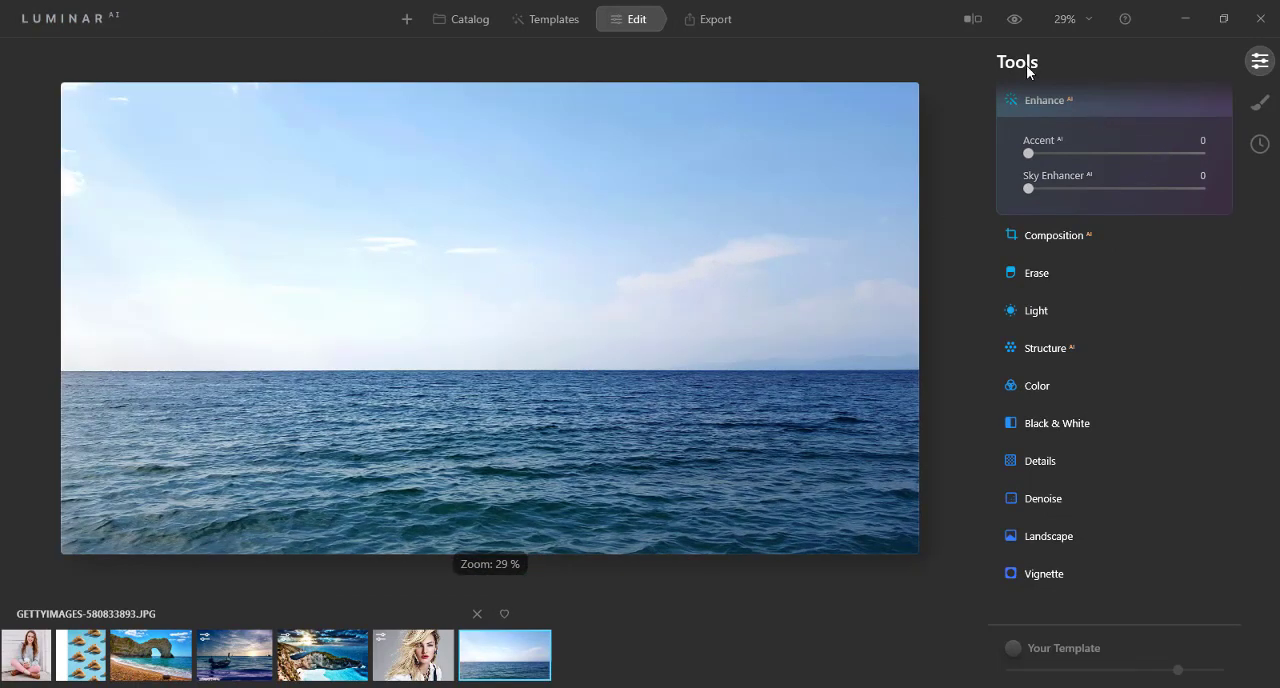
# Step: Collapse the Enhance tool and look through the Essentials, Creative, Portrait and Professional editing tools
pyautogui.scroll(1, 1011, 110)
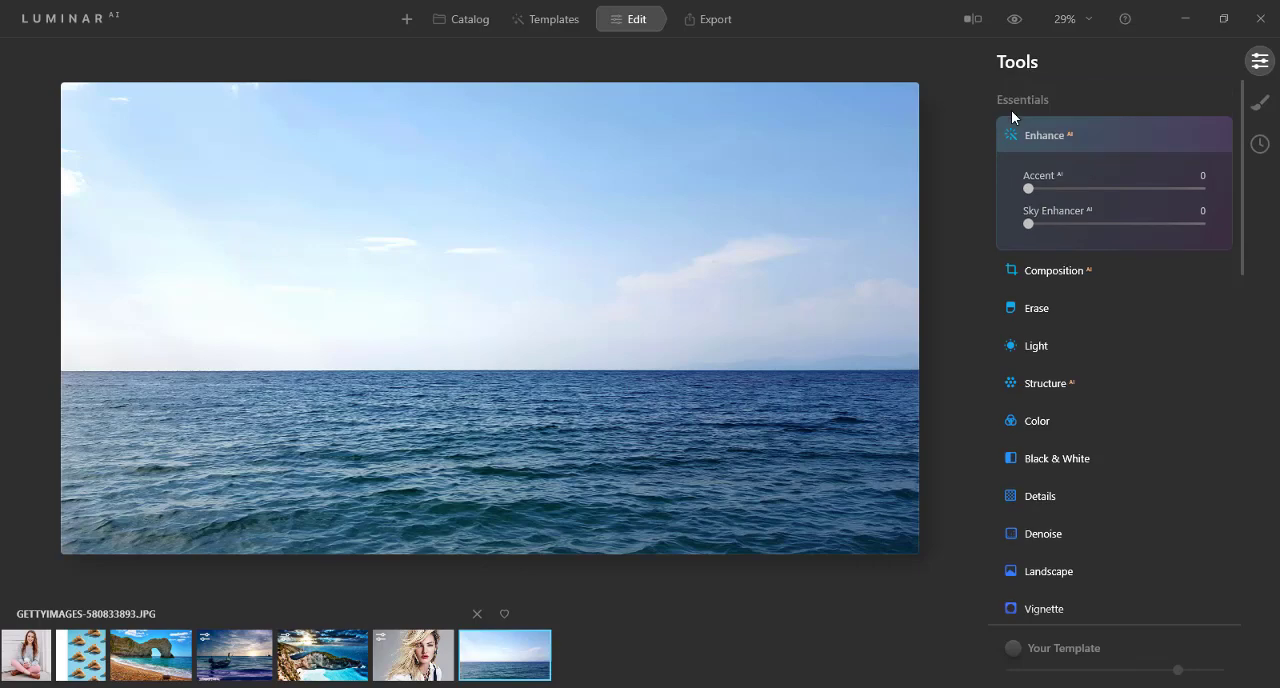
pyautogui.click(1011, 136)
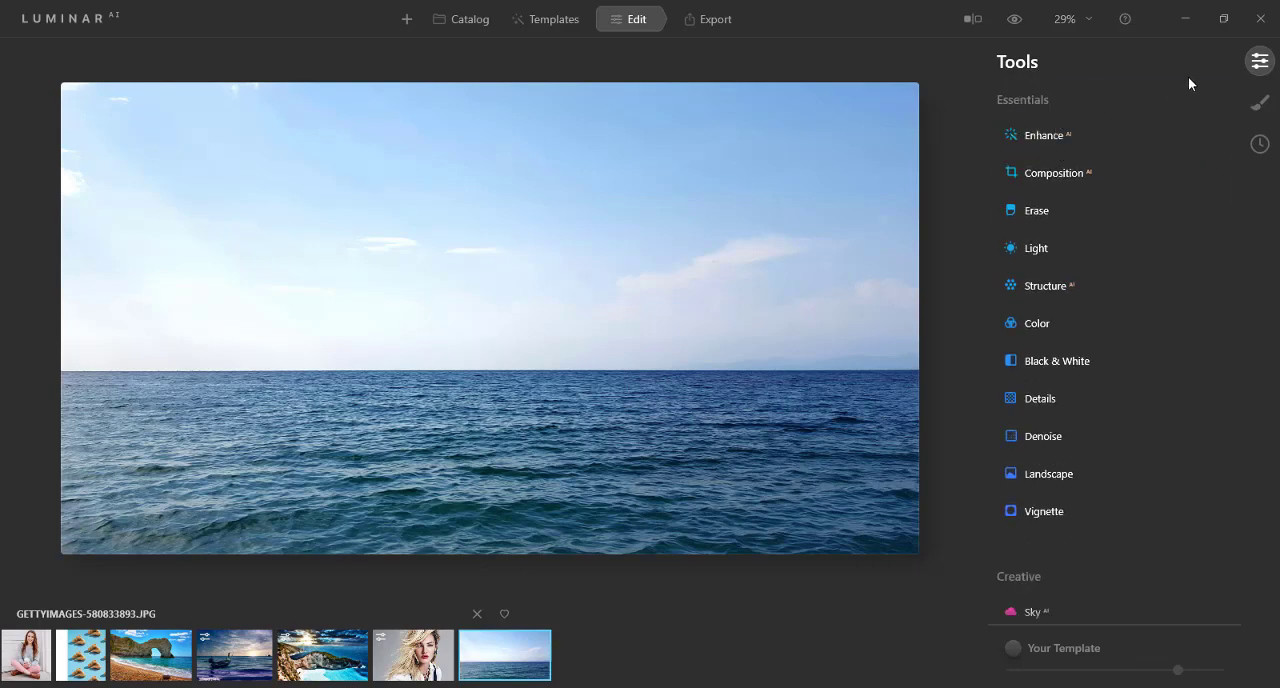
pyautogui.scroll(-7, 1029, 183)
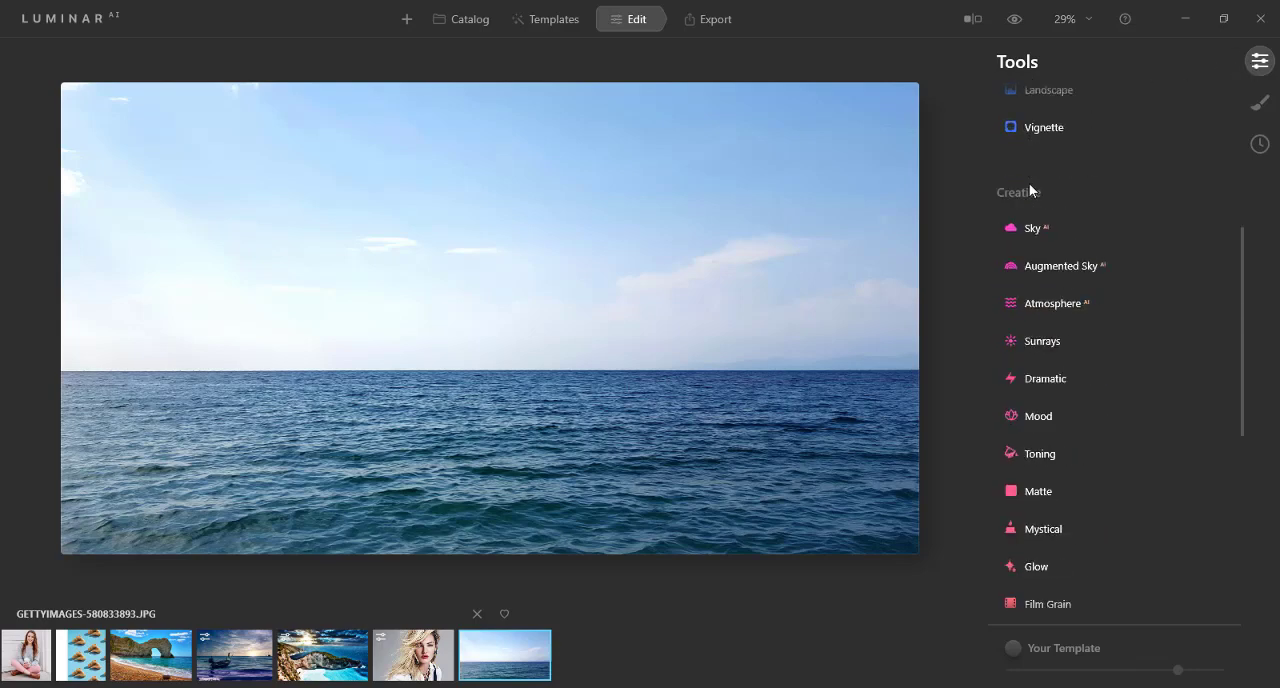
pyautogui.scroll(9, 1029, 183)
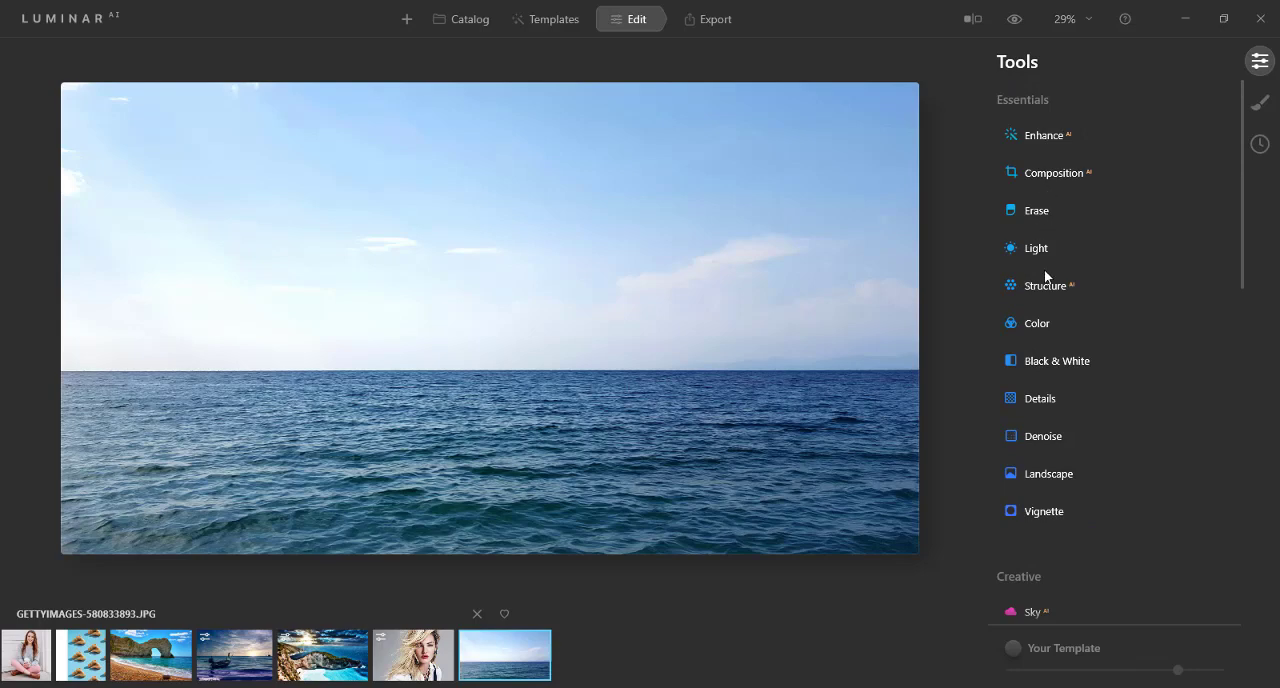
pyautogui.scroll(-15, 1046, 355)
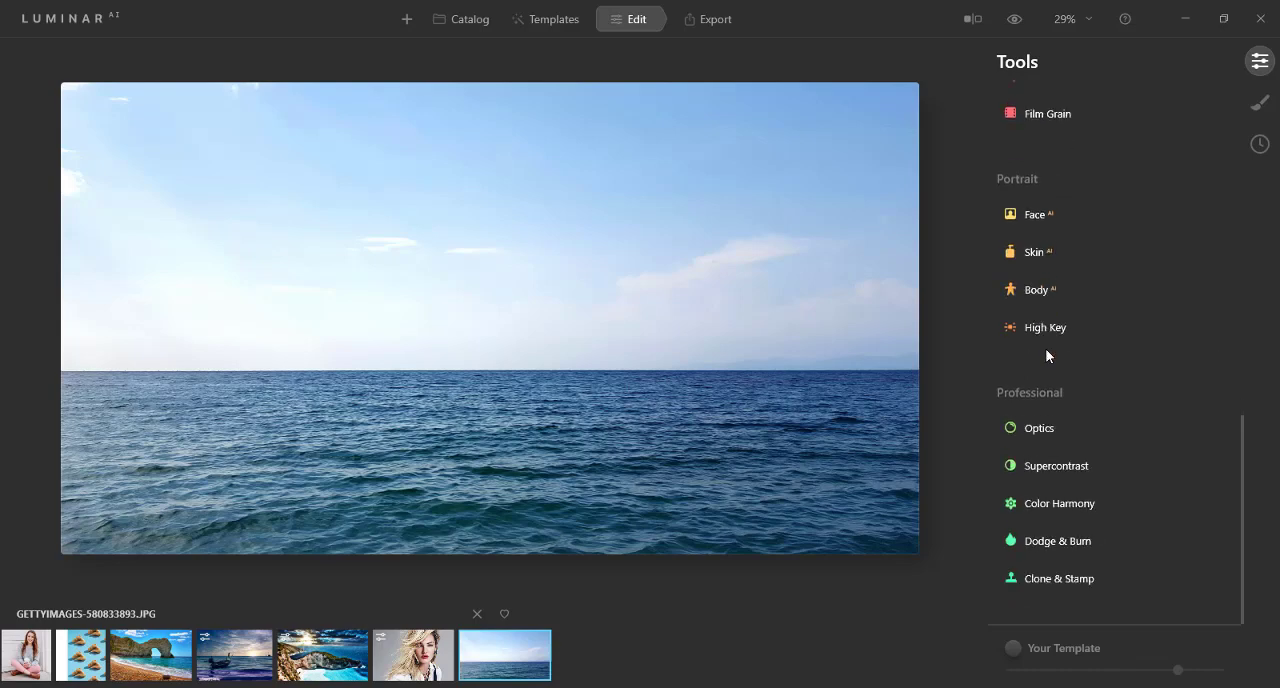
pyautogui.scroll(8, 1046, 355)
pyautogui.scroll(1, 1046, 355)
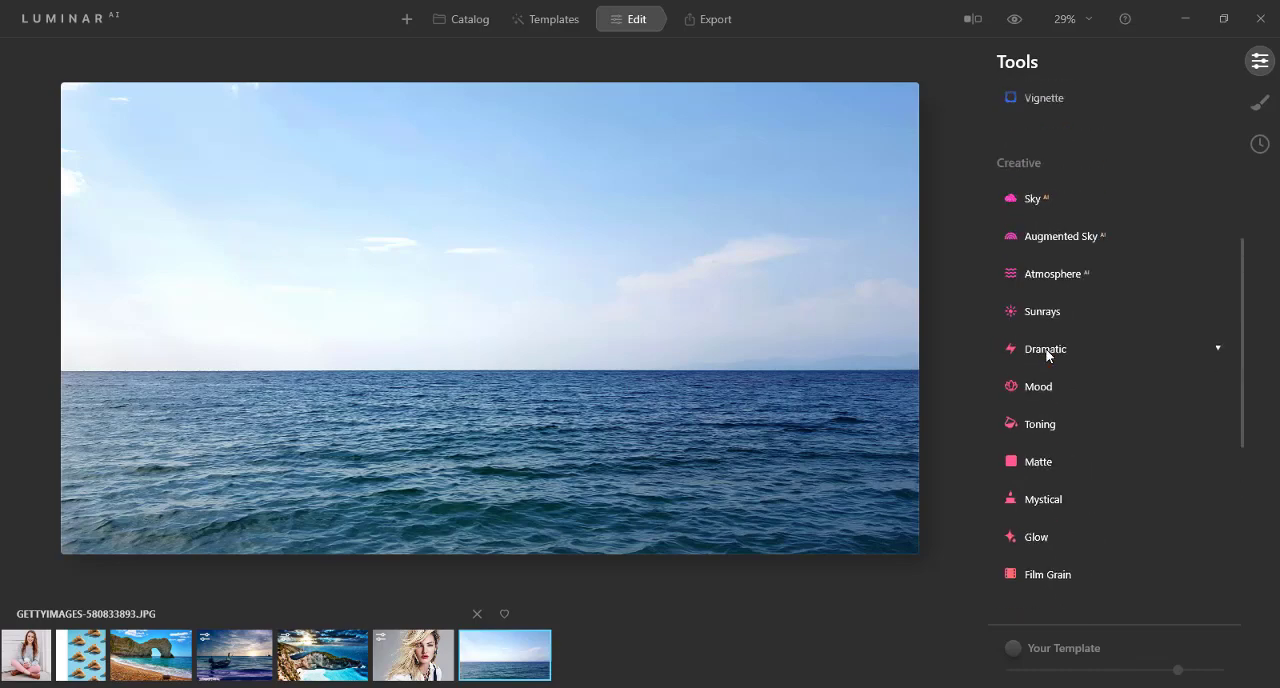
# Step: Replace the ocean photo's sky with the Dramatic Sky 2 preset using the Sky AI tool
pyautogui.click(1036, 200)
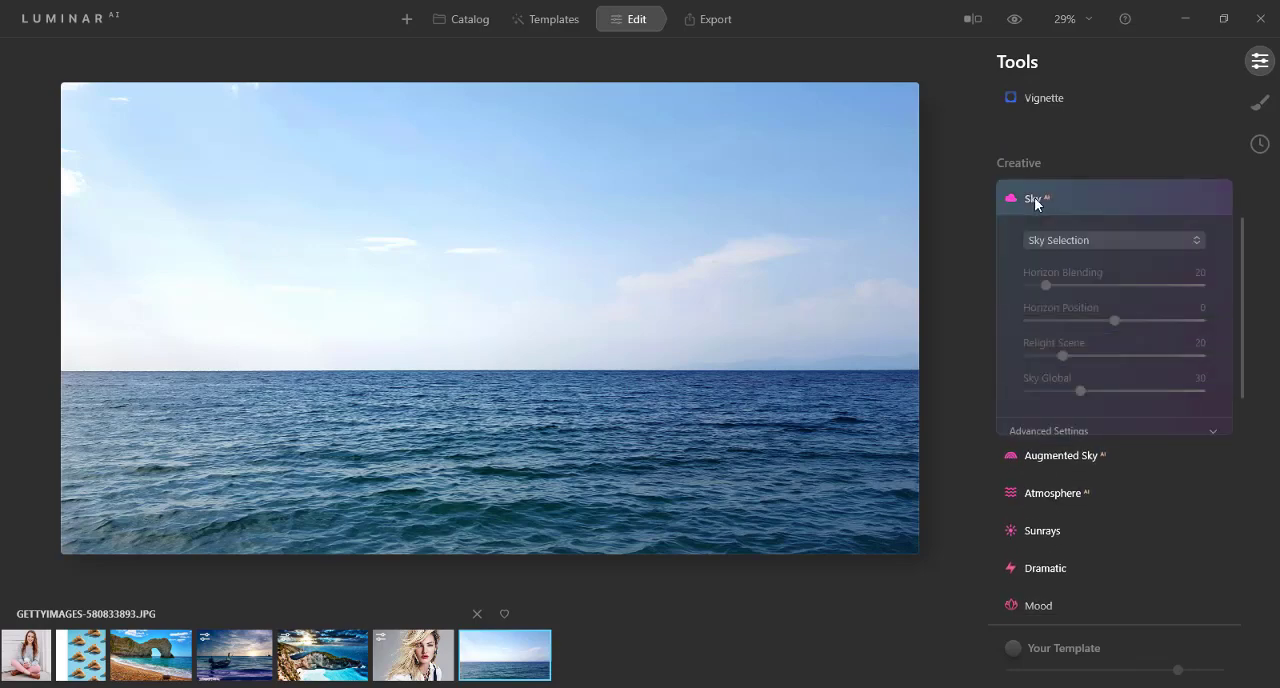
pyautogui.click(1075, 242)
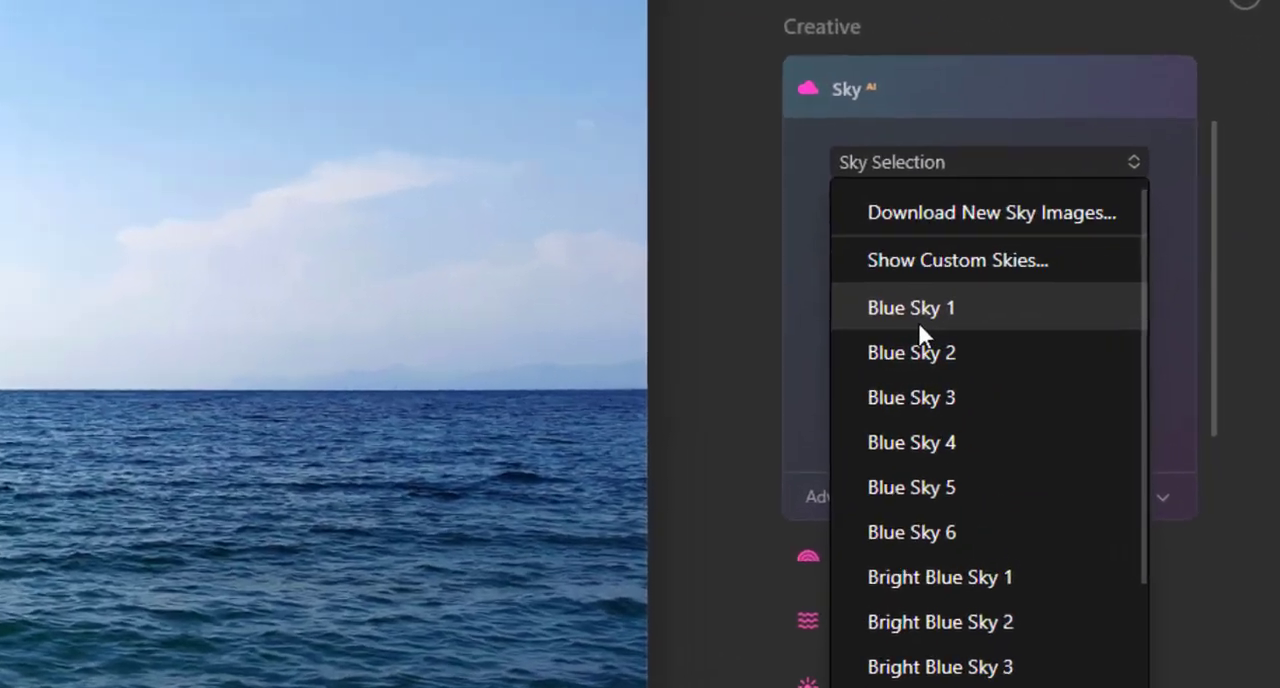
pyautogui.scroll(-5, 909, 395)
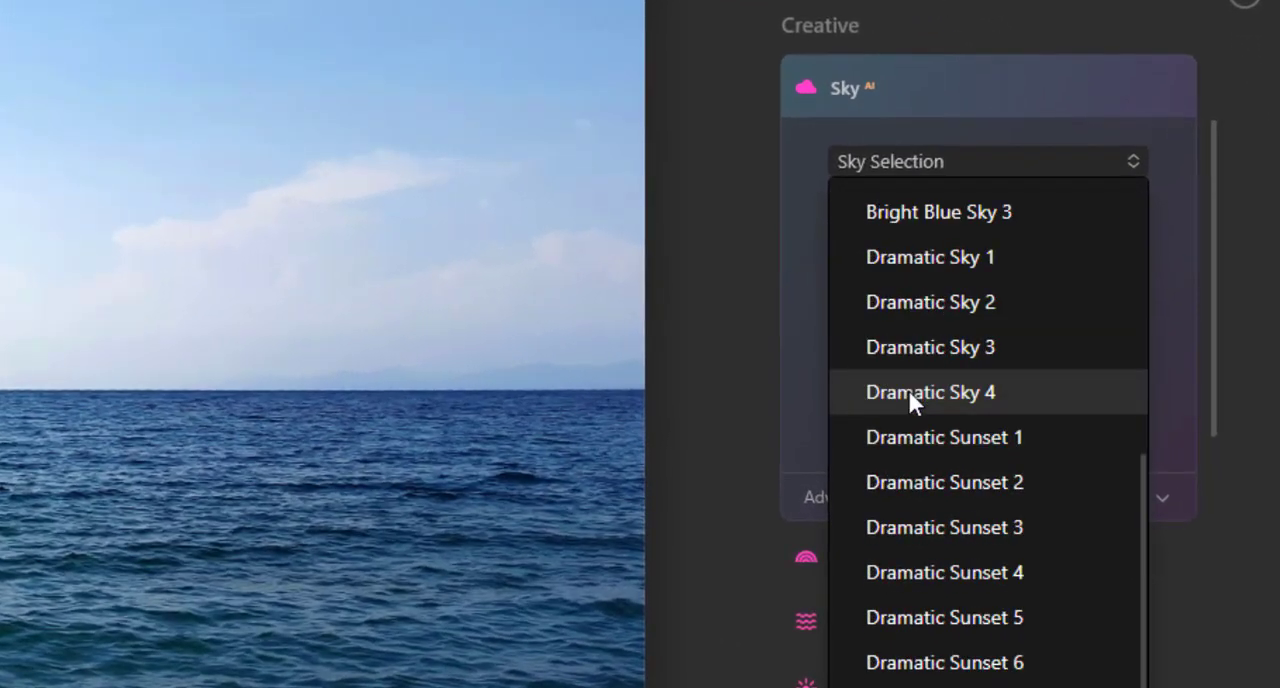
pyautogui.click(907, 303)
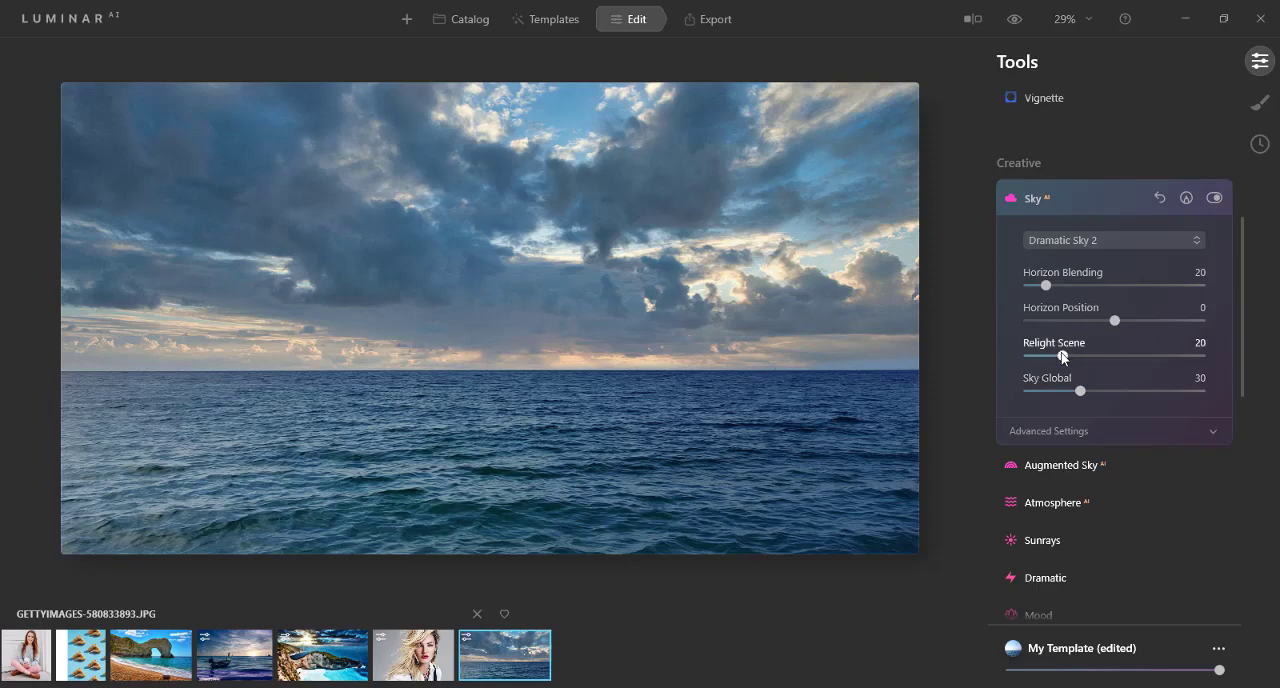
# Step: Raise Relight Scene to 79 for the Dramatic Sky 2 replacement and inspect the relit water
pyautogui.moveTo(1062, 355); pyautogui.dragTo(1125, 356)
pyautogui.moveTo(990, 368)
pyautogui.mouseDown()
pyautogui.moveTo(1016, 370)
pyautogui.moveTo(965, 367)
pyautogui.moveTo(1007, 367)
pyautogui.mouseUp()
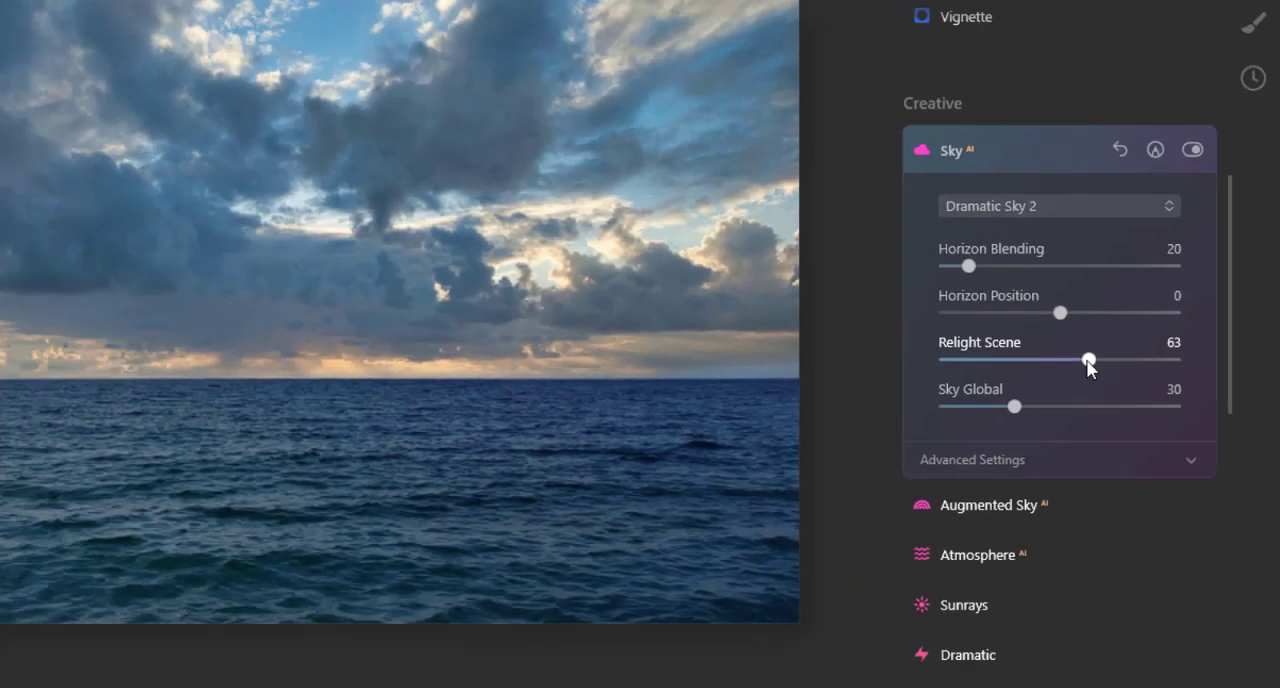
pyautogui.scroll(2, 496, 354)
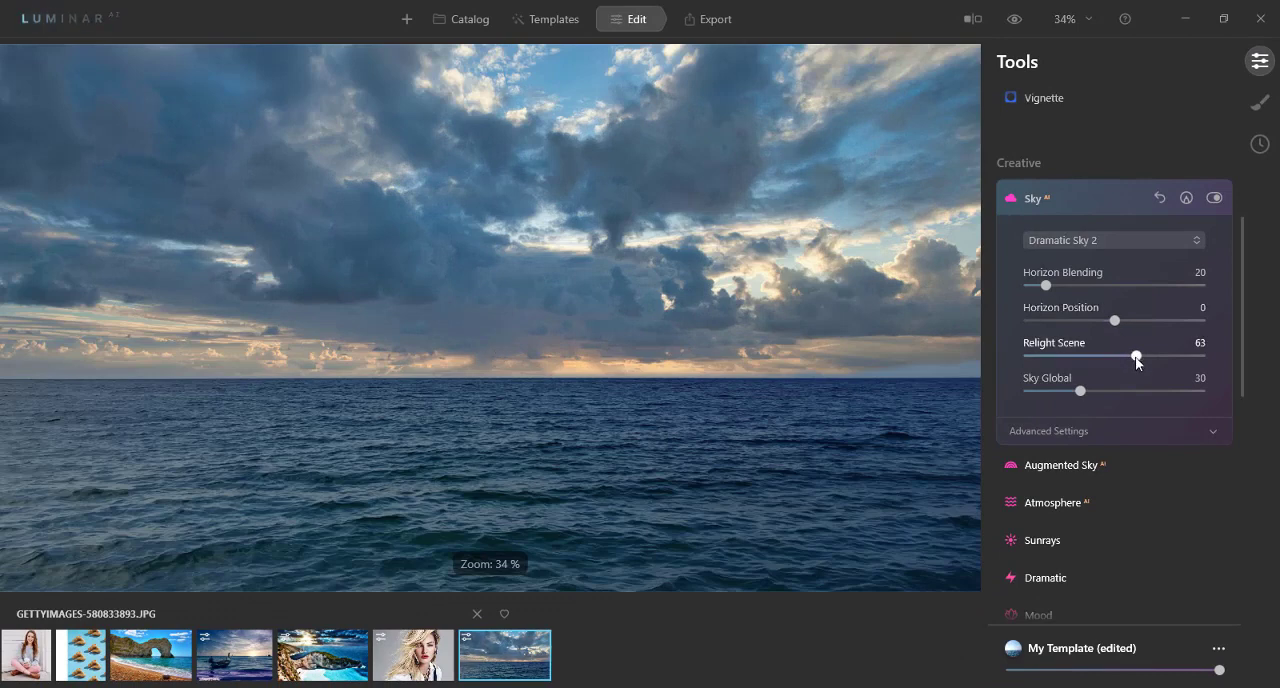
pyautogui.moveTo(1136, 357); pyautogui.dragTo(1165, 357)
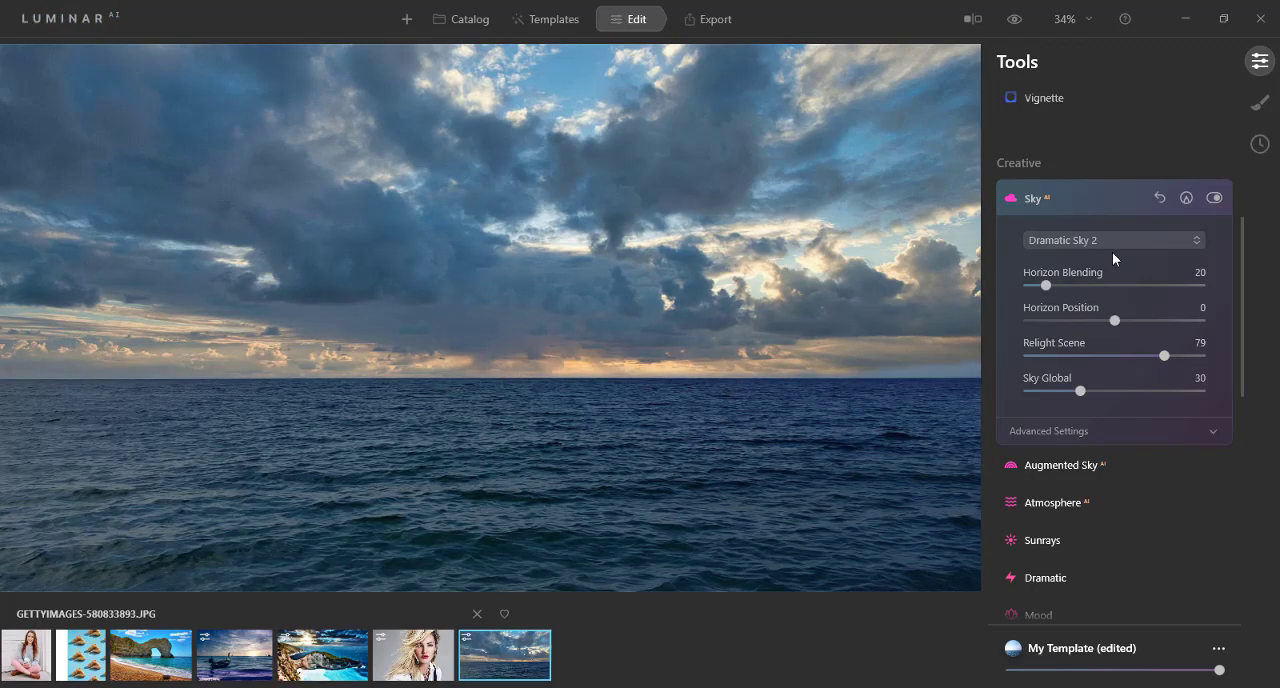
pyautogui.scroll(2, 693, 318)
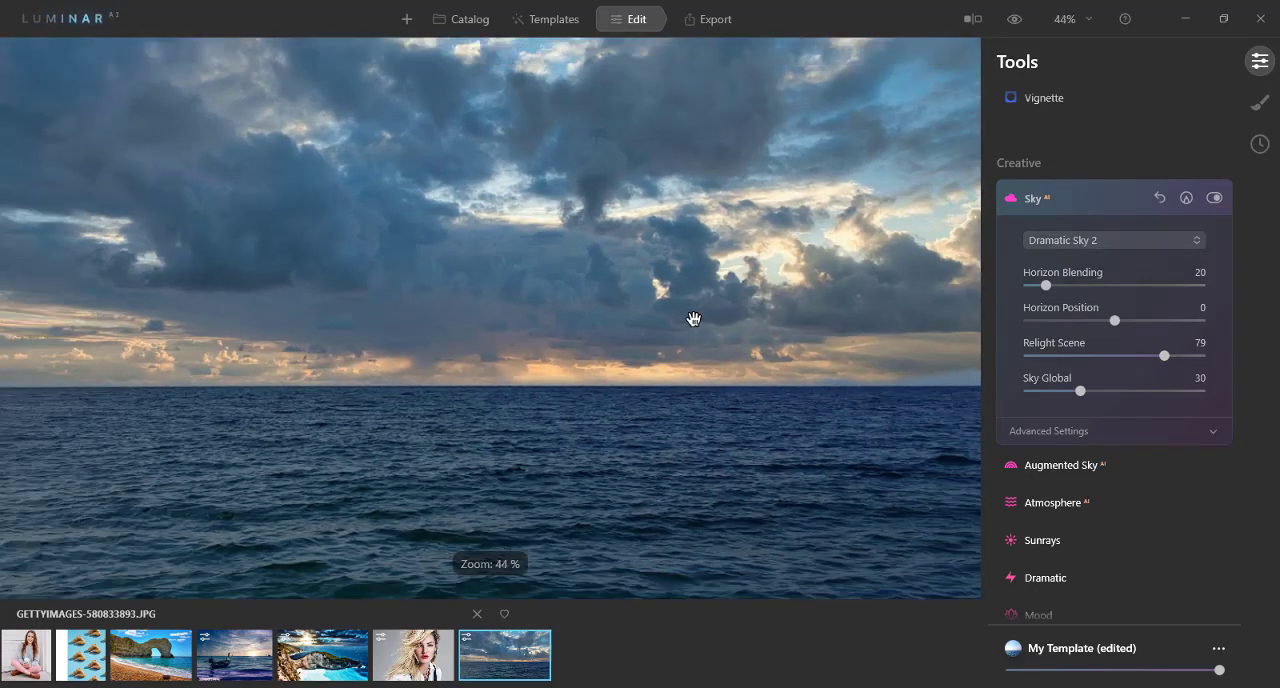
pyautogui.scroll(-3, 693, 318)
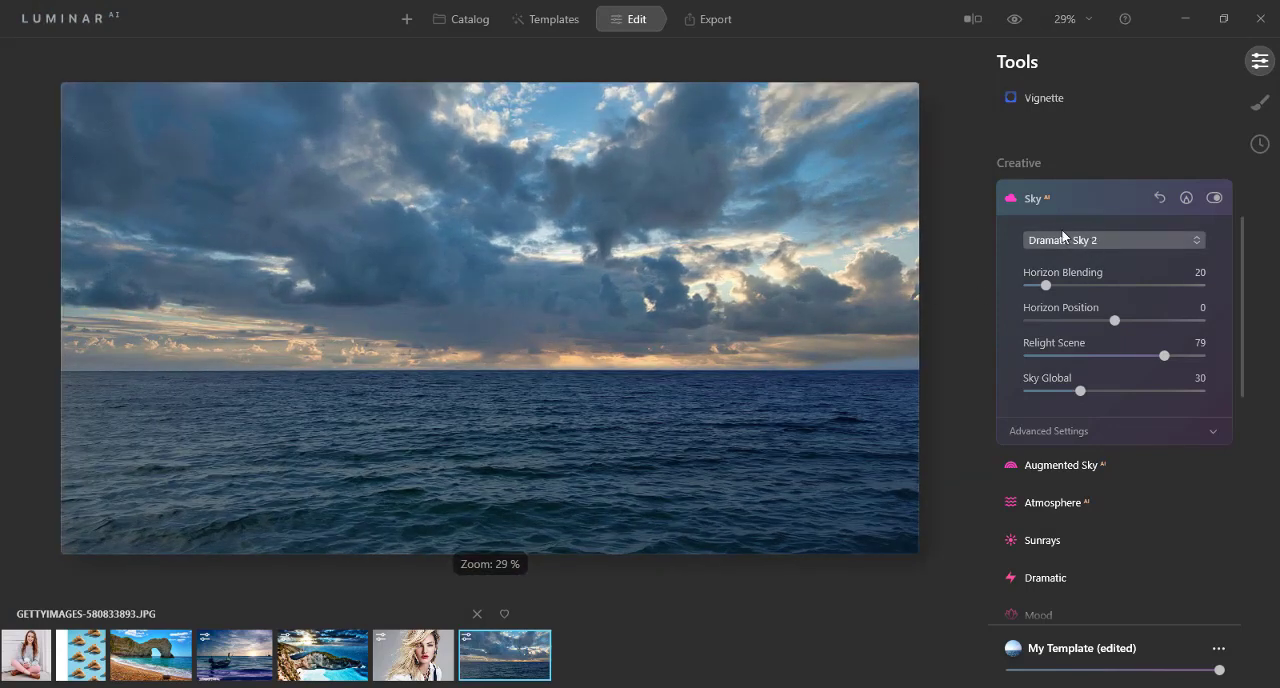
# Step: Change the replacement sky to the Sunset 1 preset
pyautogui.click(1061, 241)
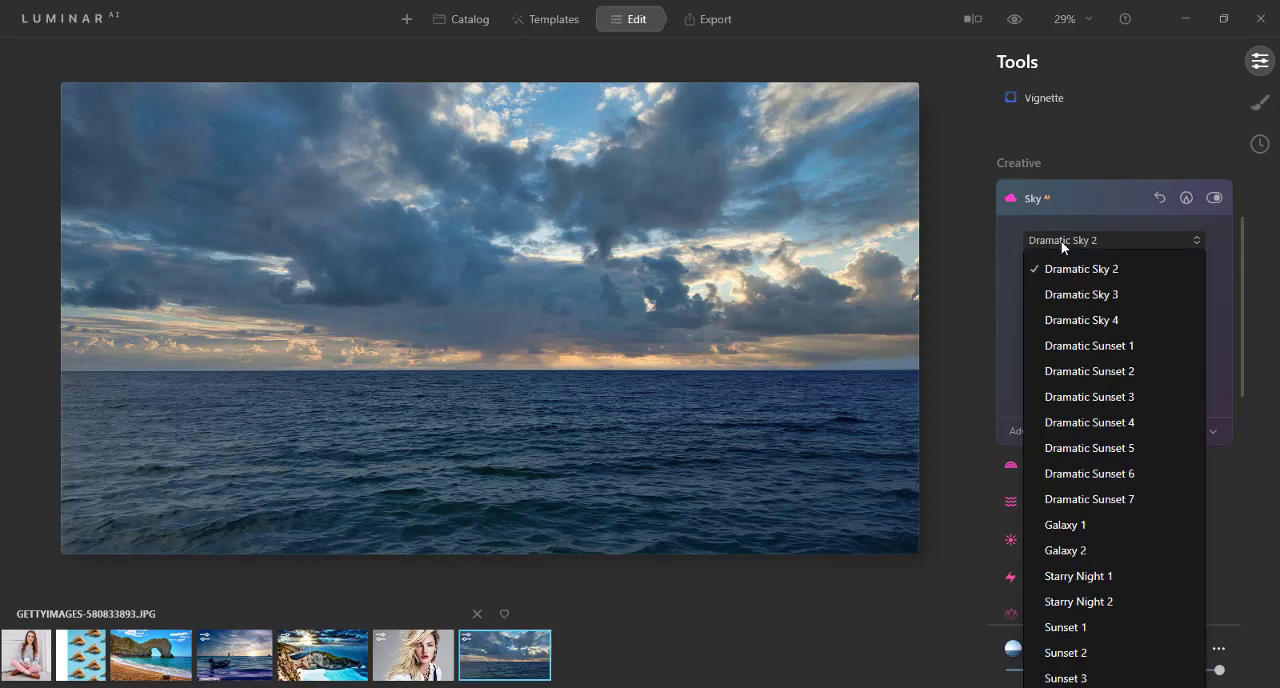
pyautogui.scroll(-2, 1052, 497)
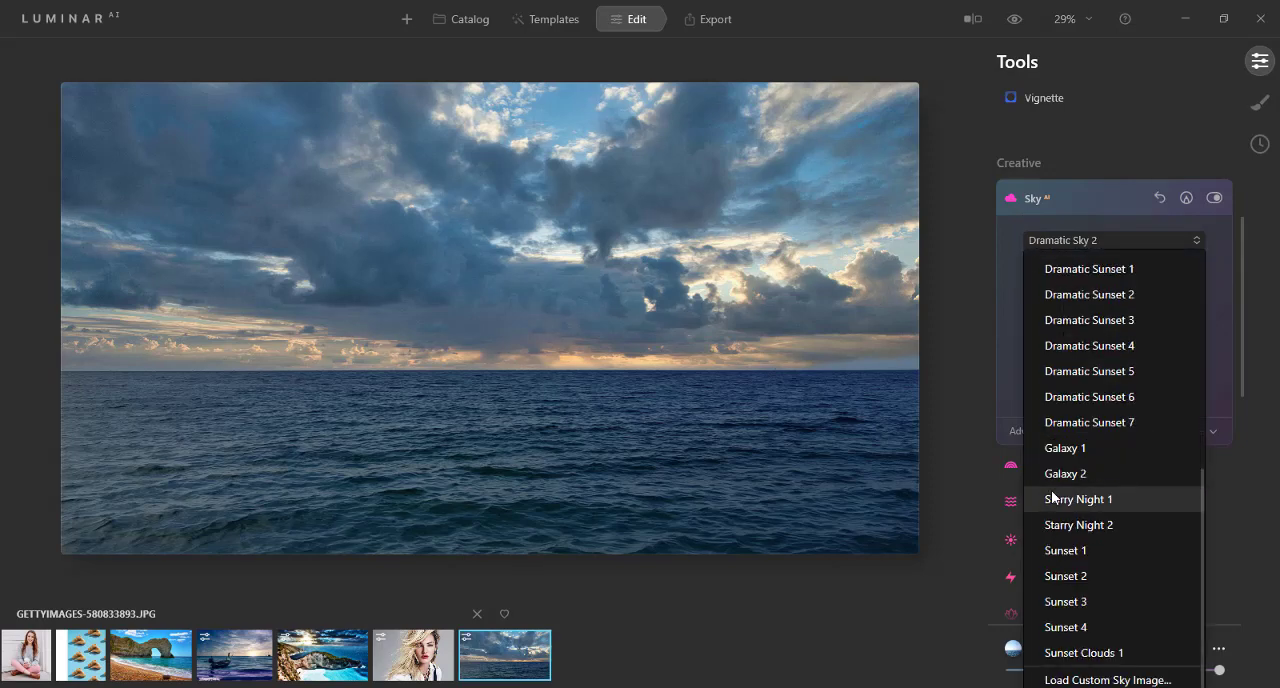
pyautogui.click(1068, 551)
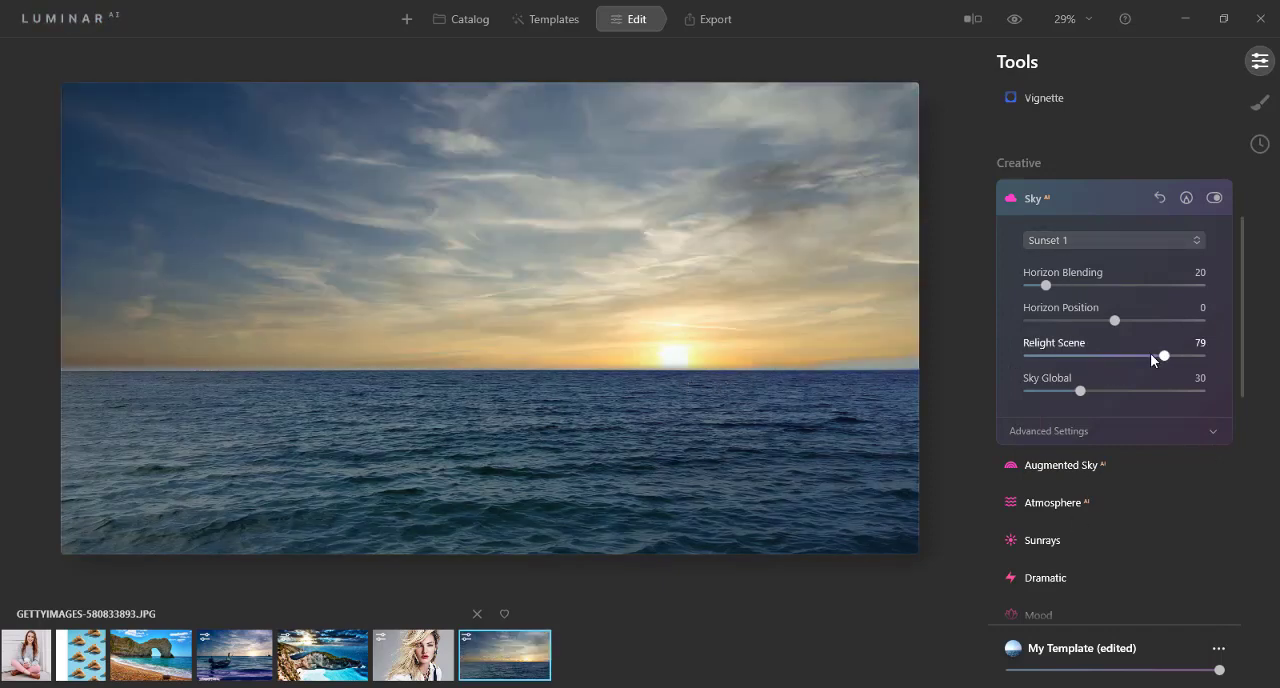
# Step: Compare the sunset scene with Relight Scene at 0, then set Relight Scene to 70 and Sky Global to 80
pyautogui.moveTo(1150, 353); pyautogui.dragTo(1018, 358)
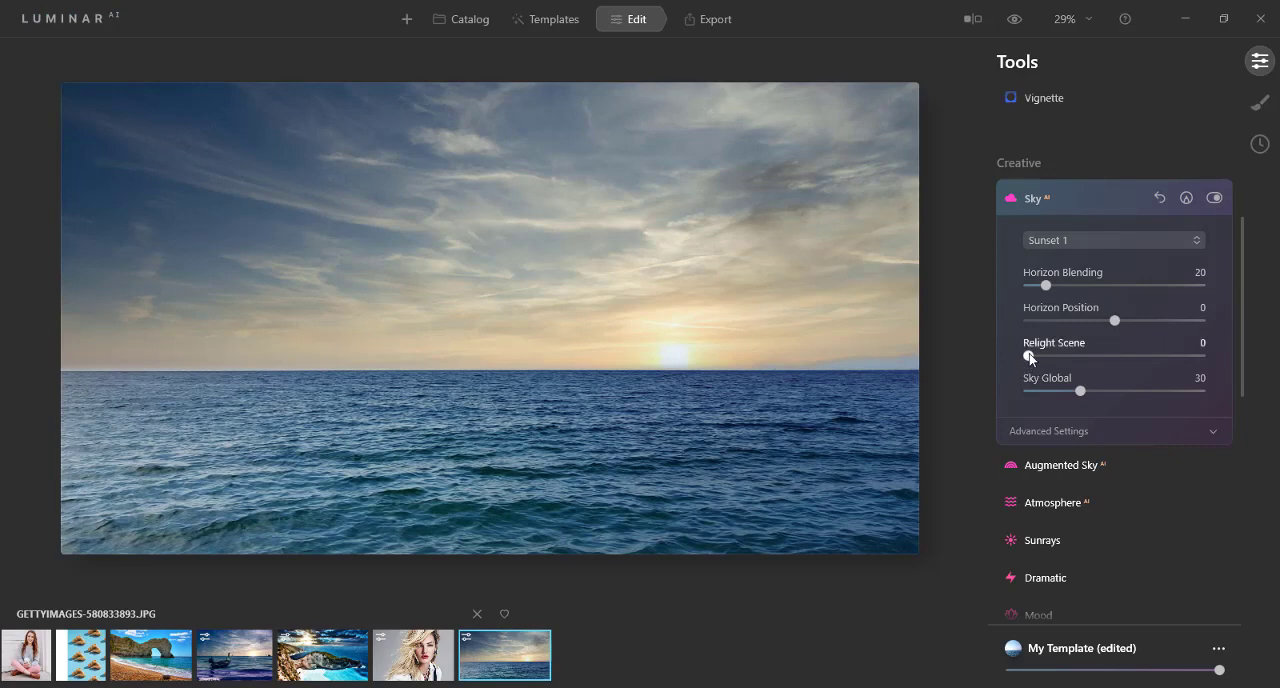
pyautogui.moveTo(1033, 355); pyautogui.dragTo(1140, 361)
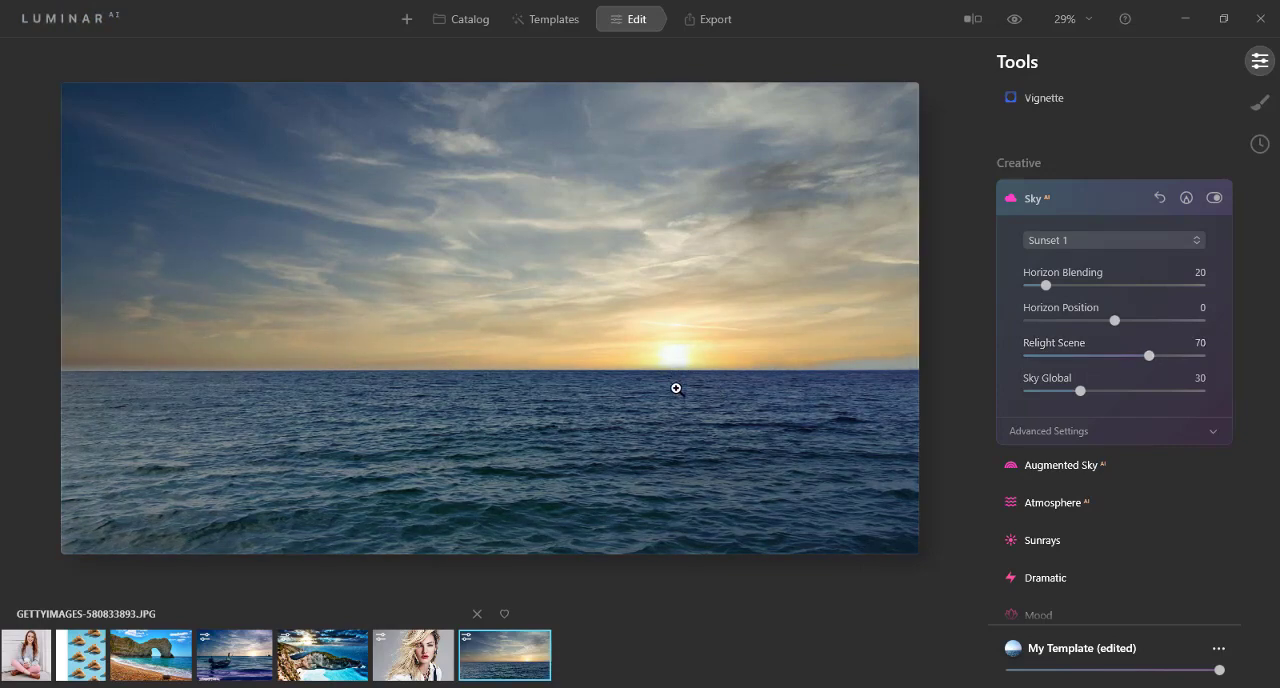
pyautogui.moveTo(1074, 392); pyautogui.dragTo(1168, 391)
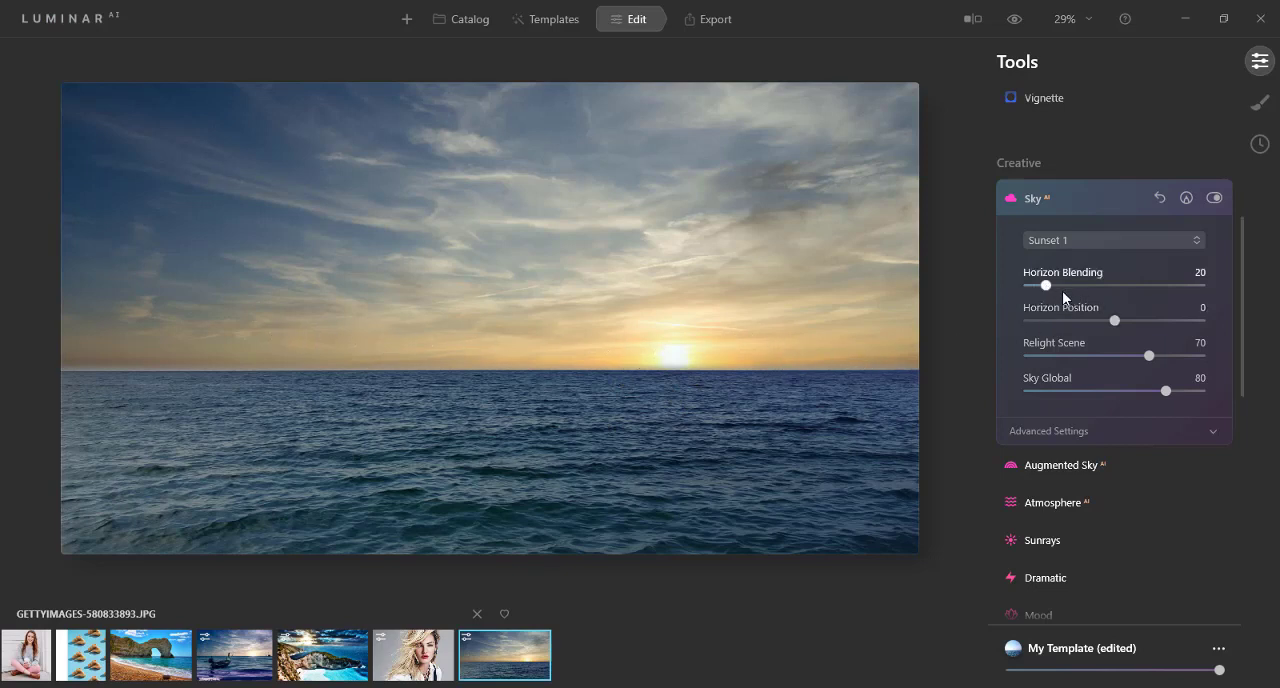
# Step: In the advanced sky settings, set Close Gaps to 22 and Sky Local to 81
pyautogui.click(1046, 432)
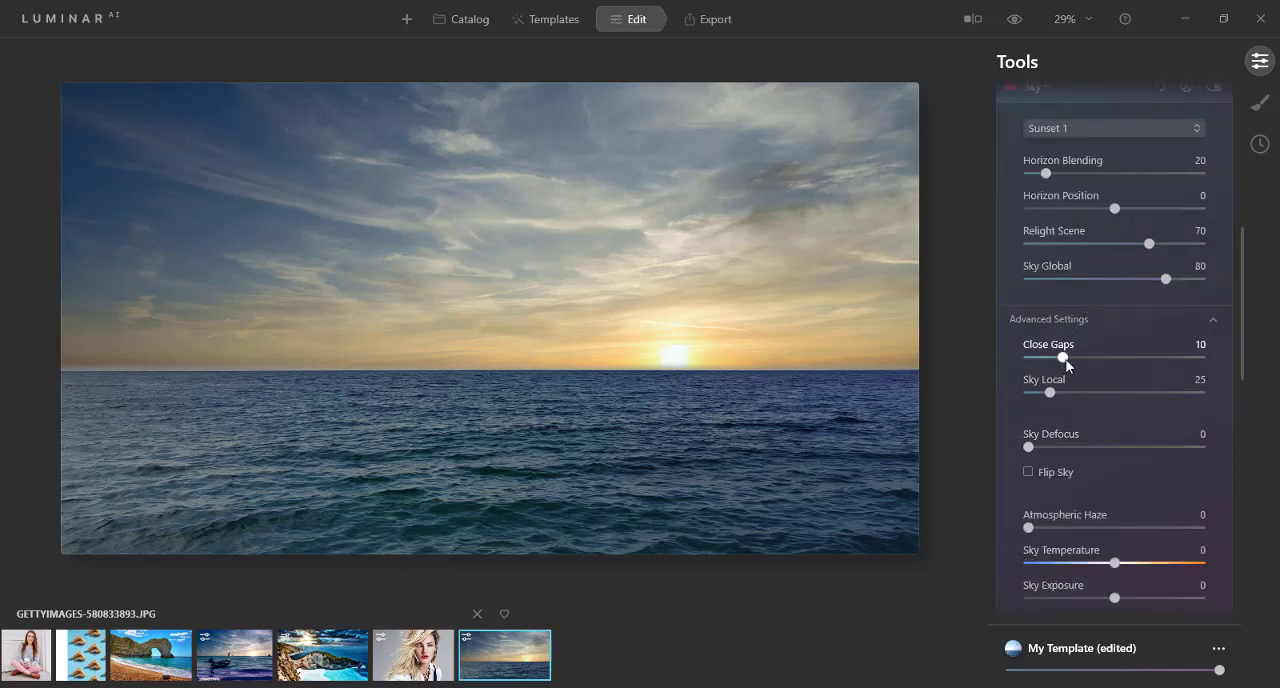
pyautogui.moveTo(1064, 357); pyautogui.dragTo(1102, 359)
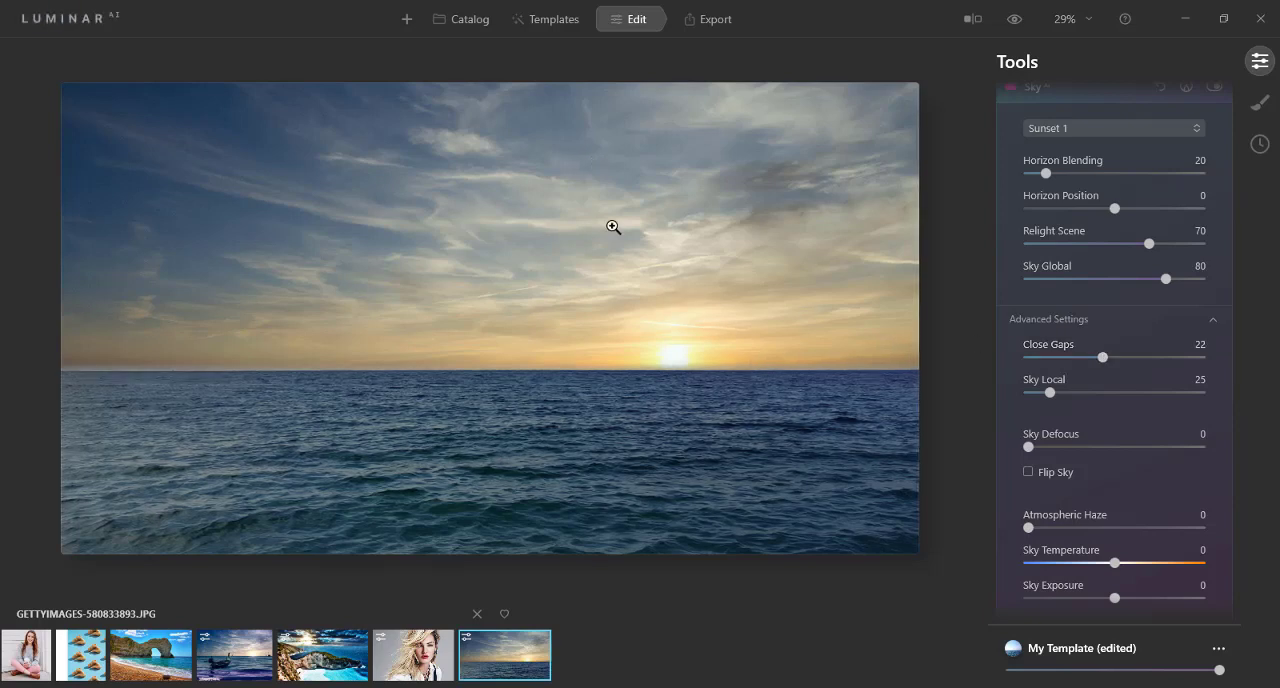
pyautogui.moveTo(1050, 395); pyautogui.dragTo(1098, 395)
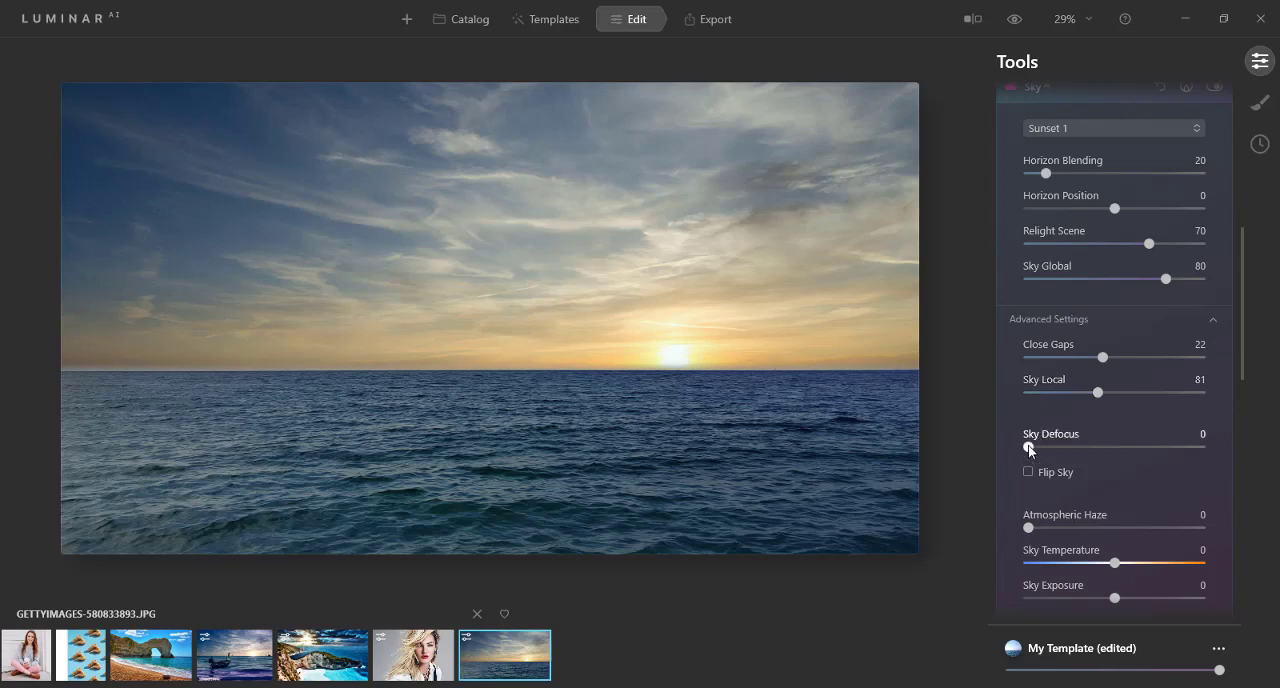
# Step: Try a Sky Defocus of 46 and a flipped sky on the sunset, reverting both settings
pyautogui.moveTo(1029, 448); pyautogui.dragTo(1108, 450)
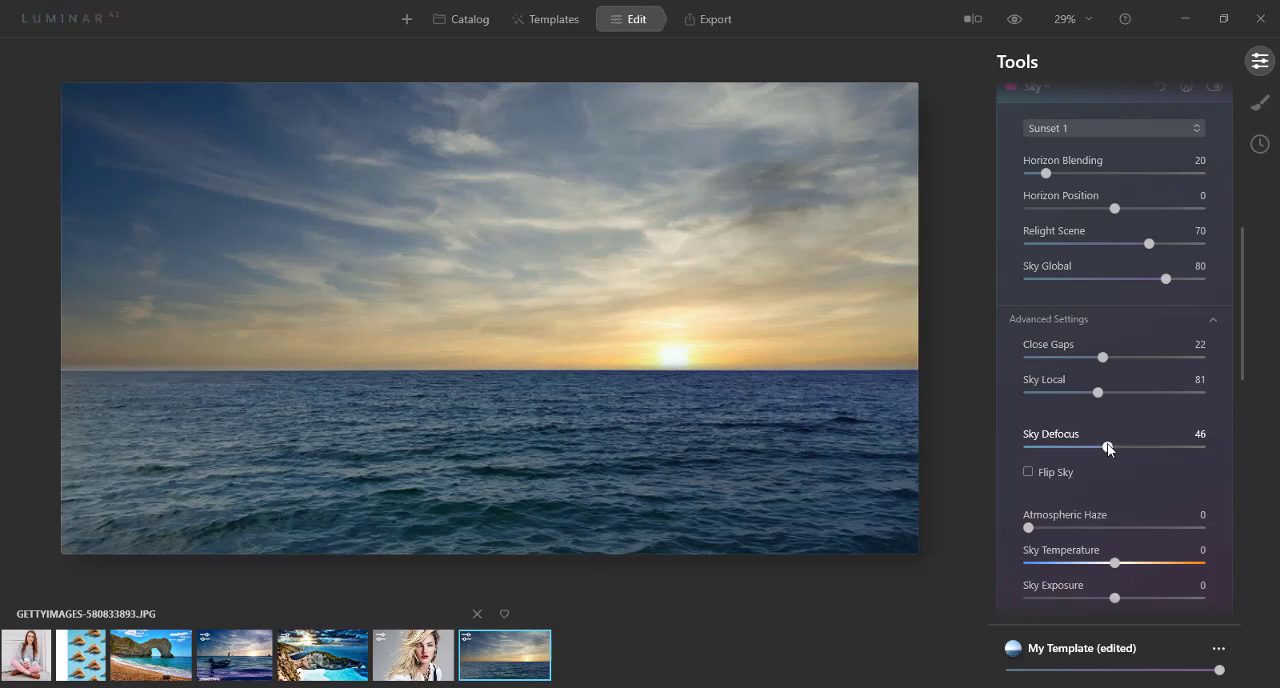
pyautogui.moveTo(1108, 446); pyautogui.dragTo(997, 457)
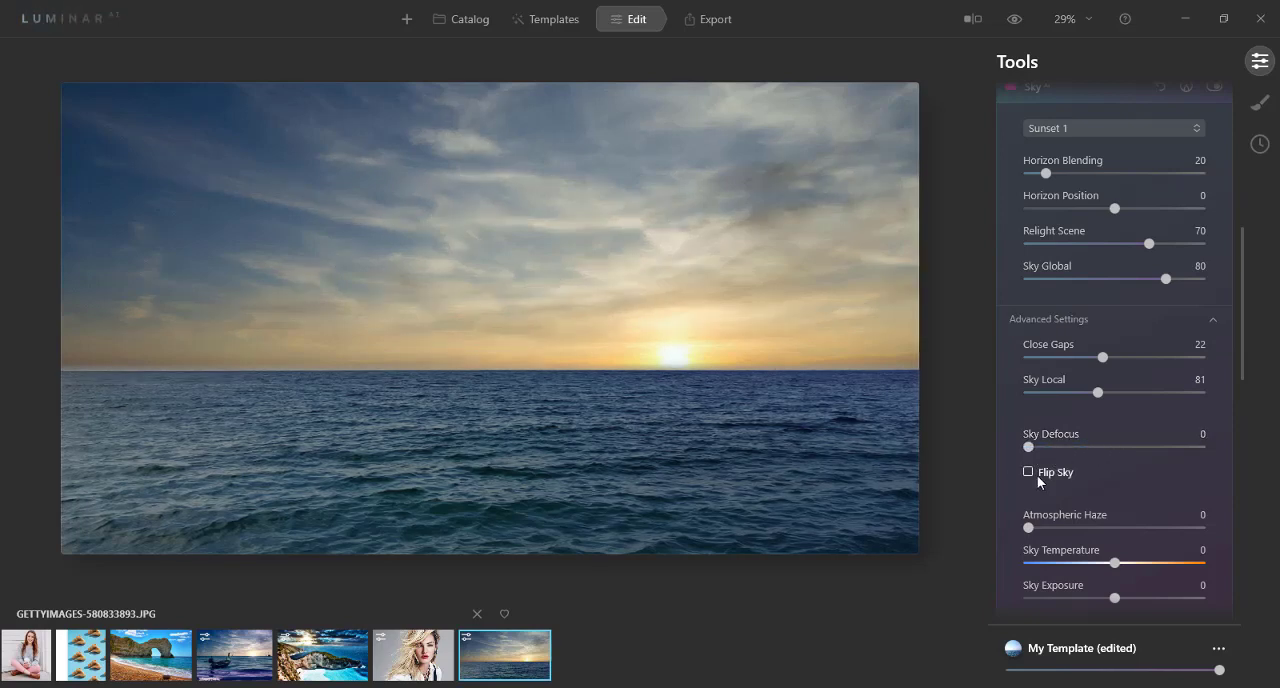
pyautogui.click(1027, 471)
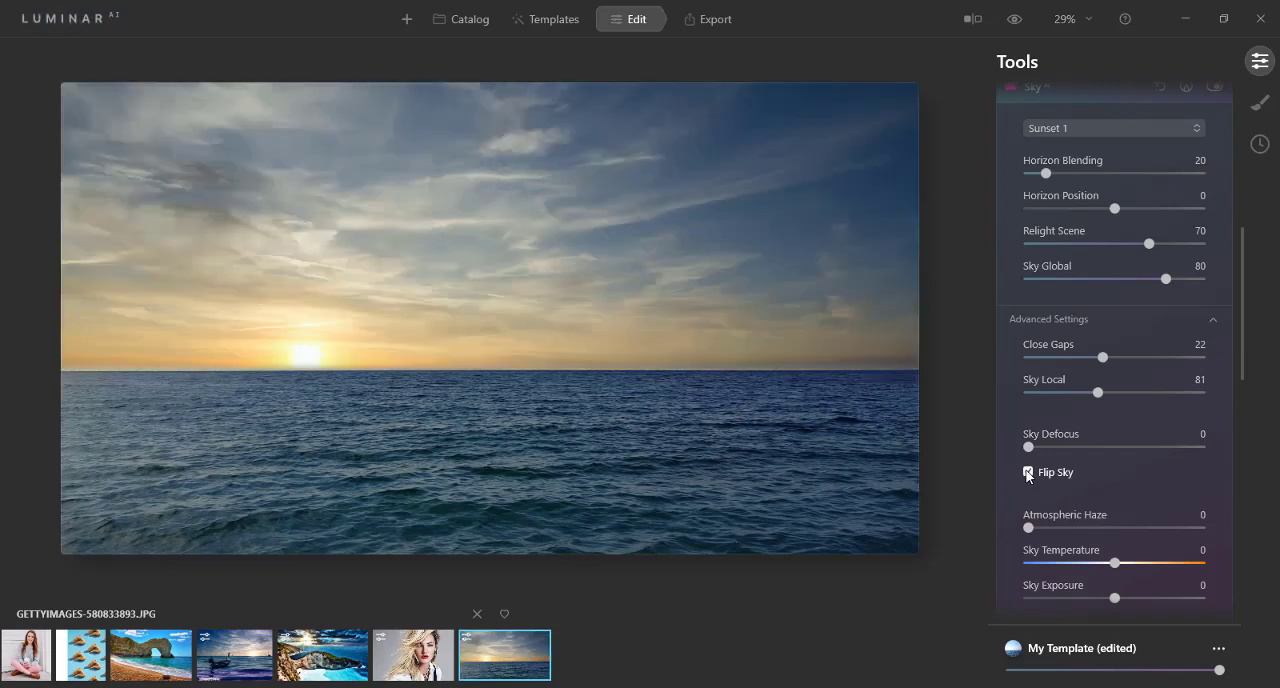
pyautogui.click(1027, 471)
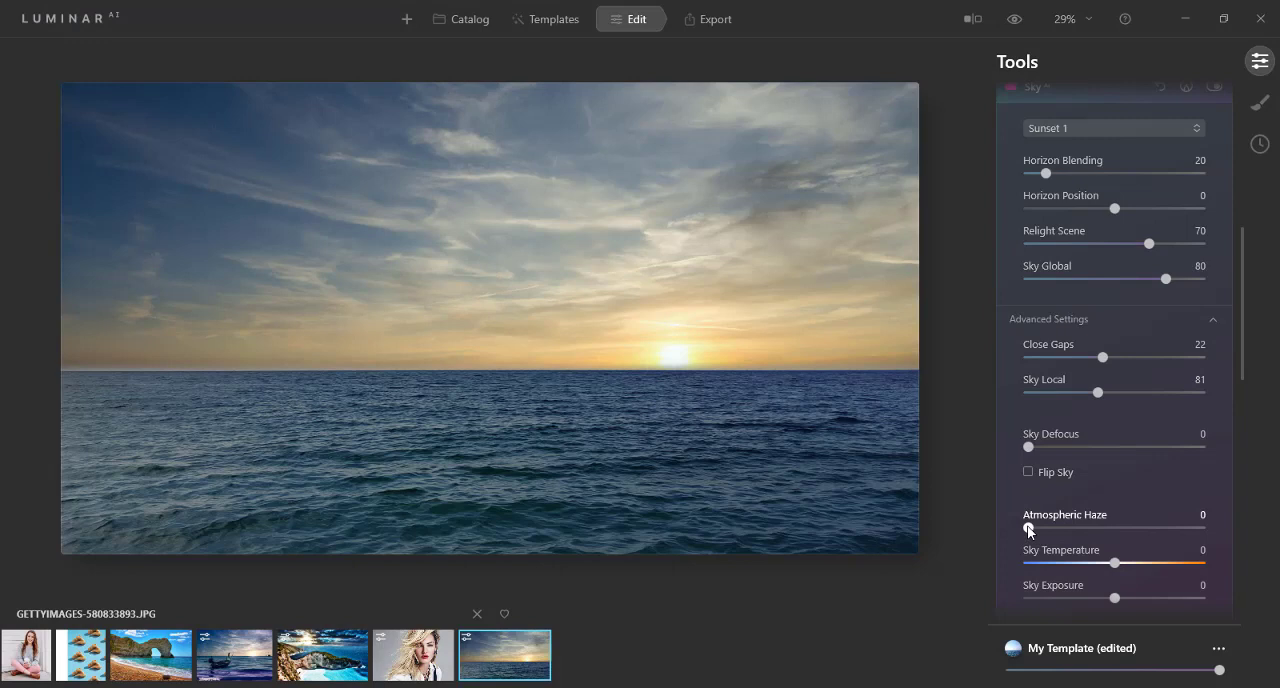
# Step: In the advanced sky settings, set Atmospheric Haze to 26, Sky Temperature to -23 and Sky Exposure to -23
pyautogui.moveTo(1029, 531); pyautogui.dragTo(1074, 531)
pyautogui.scroll(-1, 1093, 547)
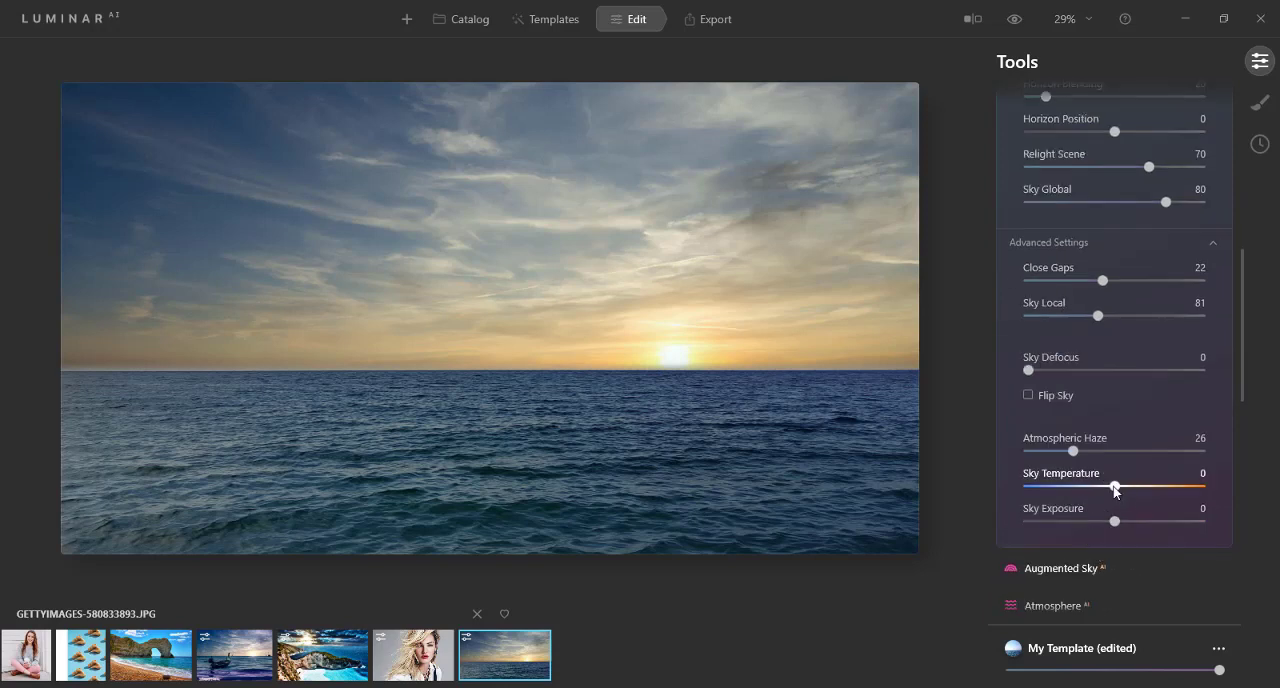
pyautogui.moveTo(1119, 488)
pyautogui.mouseDown()
pyautogui.moveTo(1193, 489)
pyautogui.moveTo(1063, 491)
pyautogui.moveTo(1094, 491)
pyautogui.mouseUp()
pyautogui.moveTo(1123, 522); pyautogui.dragTo(1095, 525)
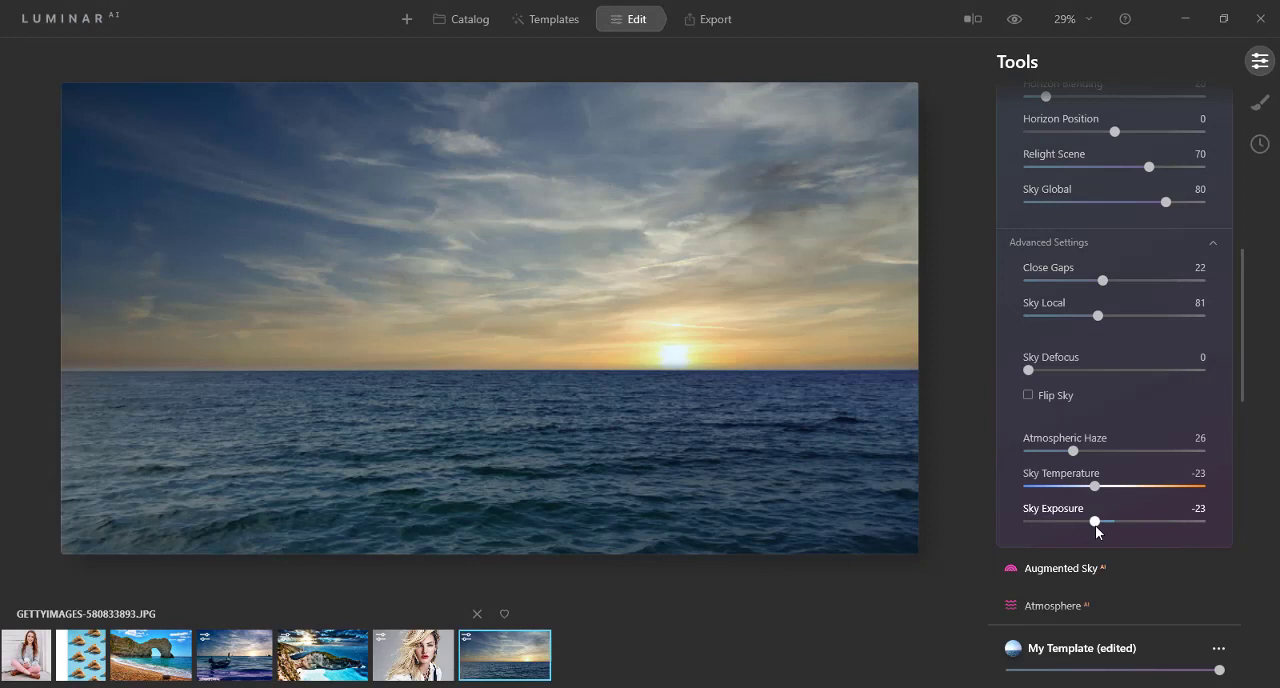
pyautogui.scroll(4, 1081, 341)
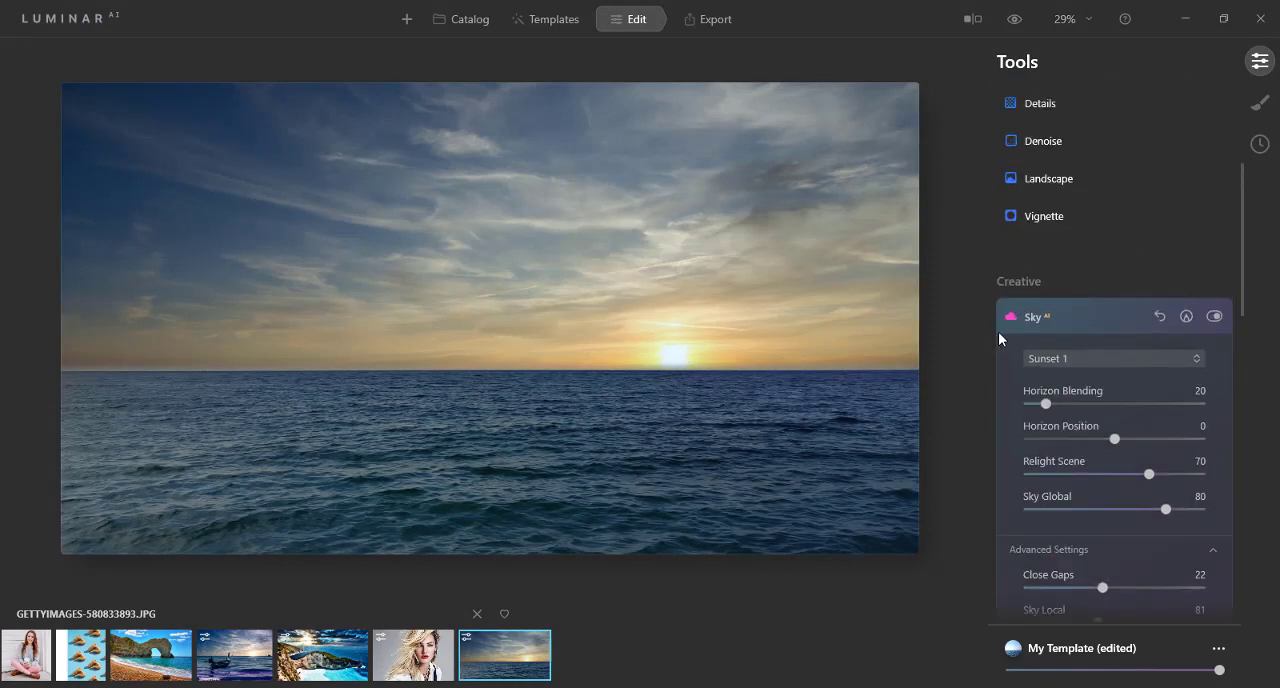
pyautogui.scroll(-2, 1008, 328)
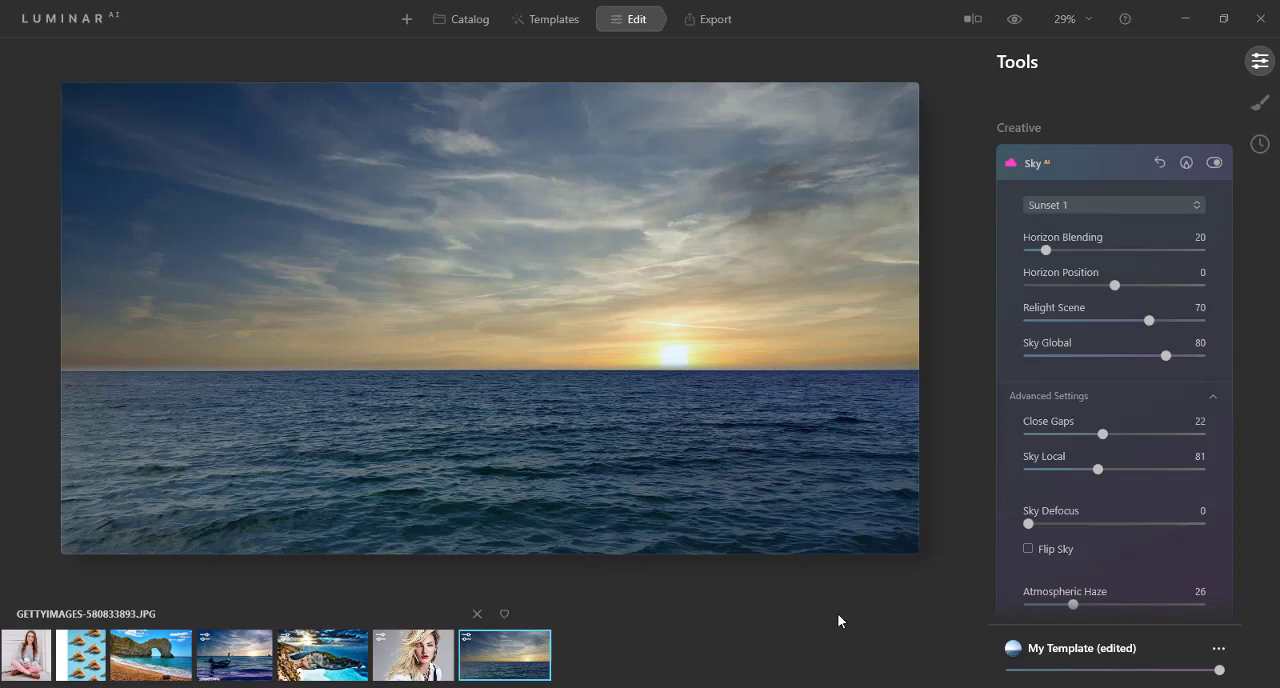
# Step: Switch to Photoshop to compare its sky replacement of the ocean photo, and return to Luminar AI
pyautogui.click(1187, 20)
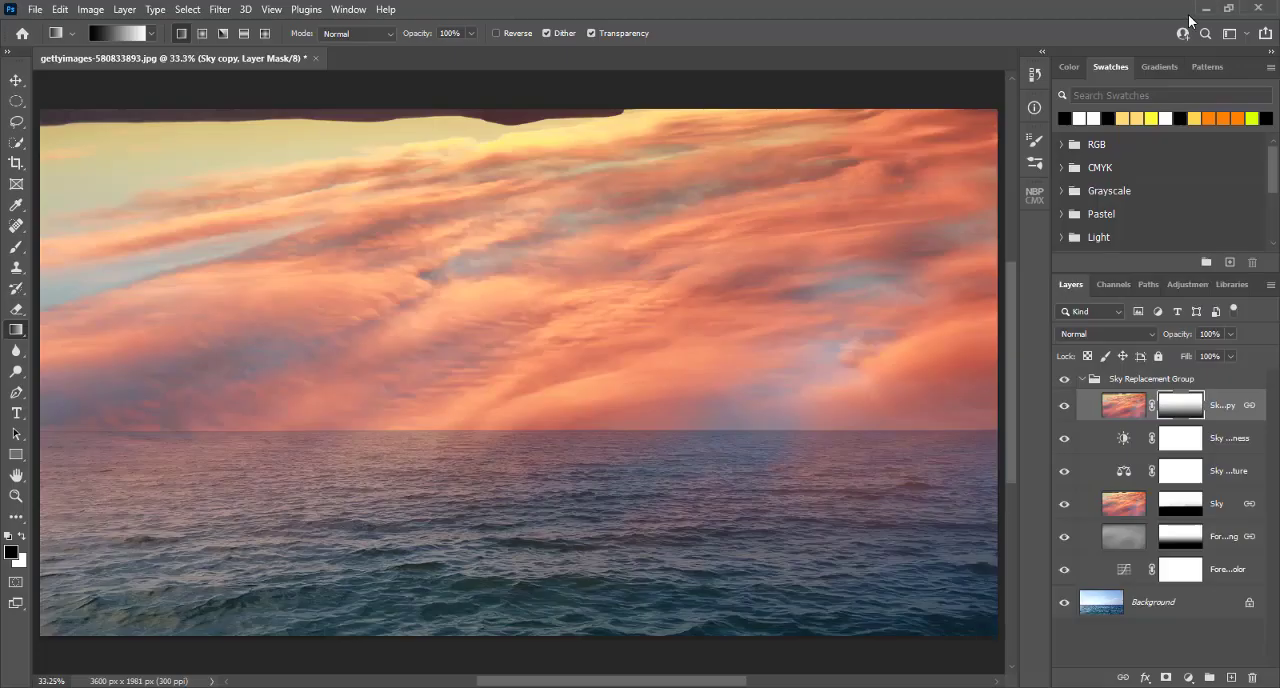
pyautogui.click(1203, 14)
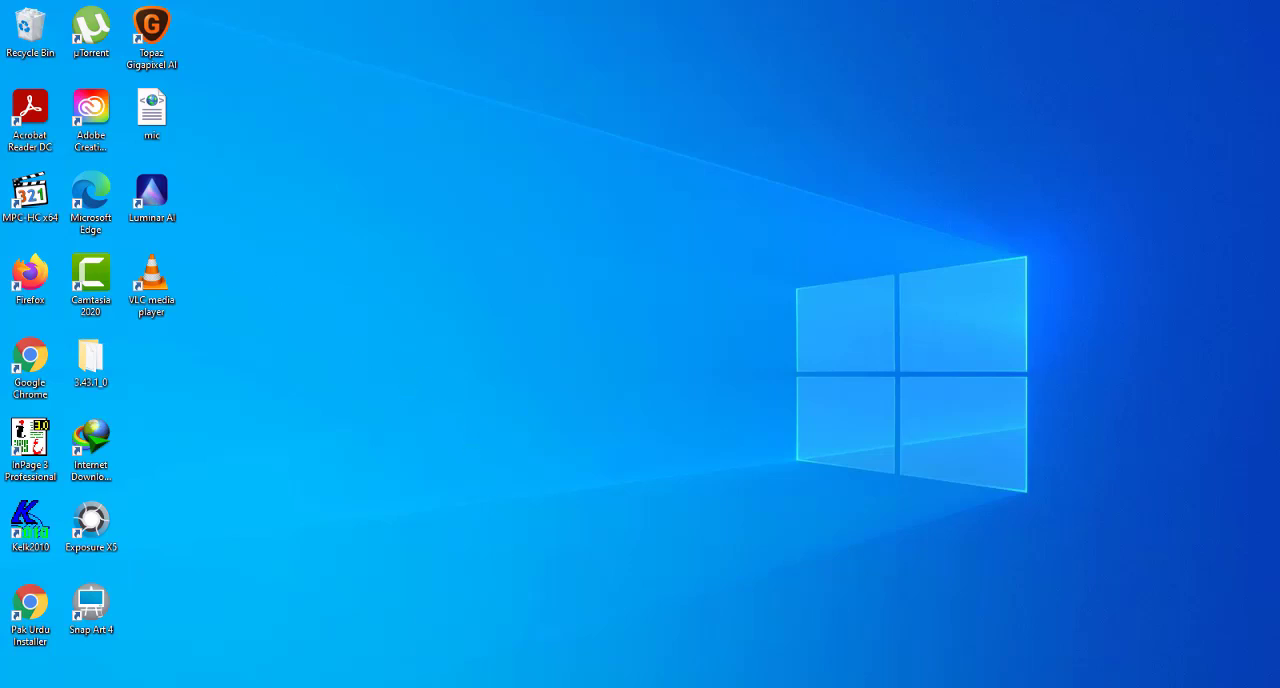
pyautogui.moveTo(371, 687)
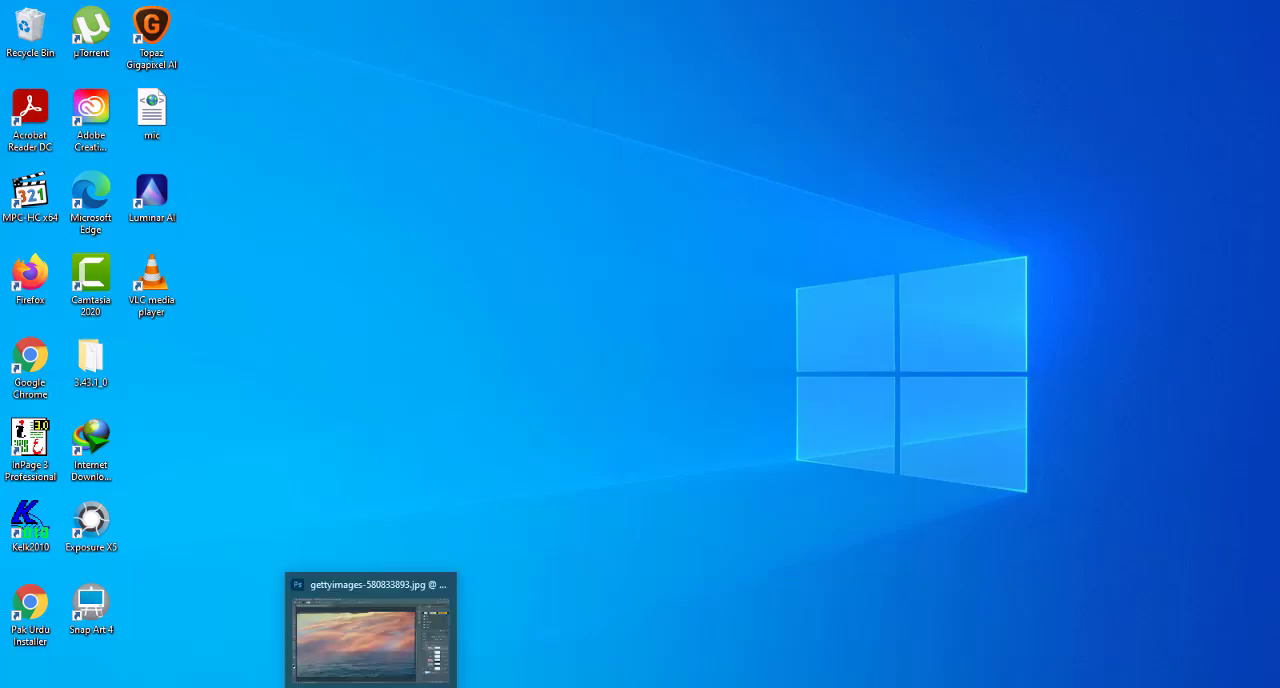
pyautogui.click(378, 632)
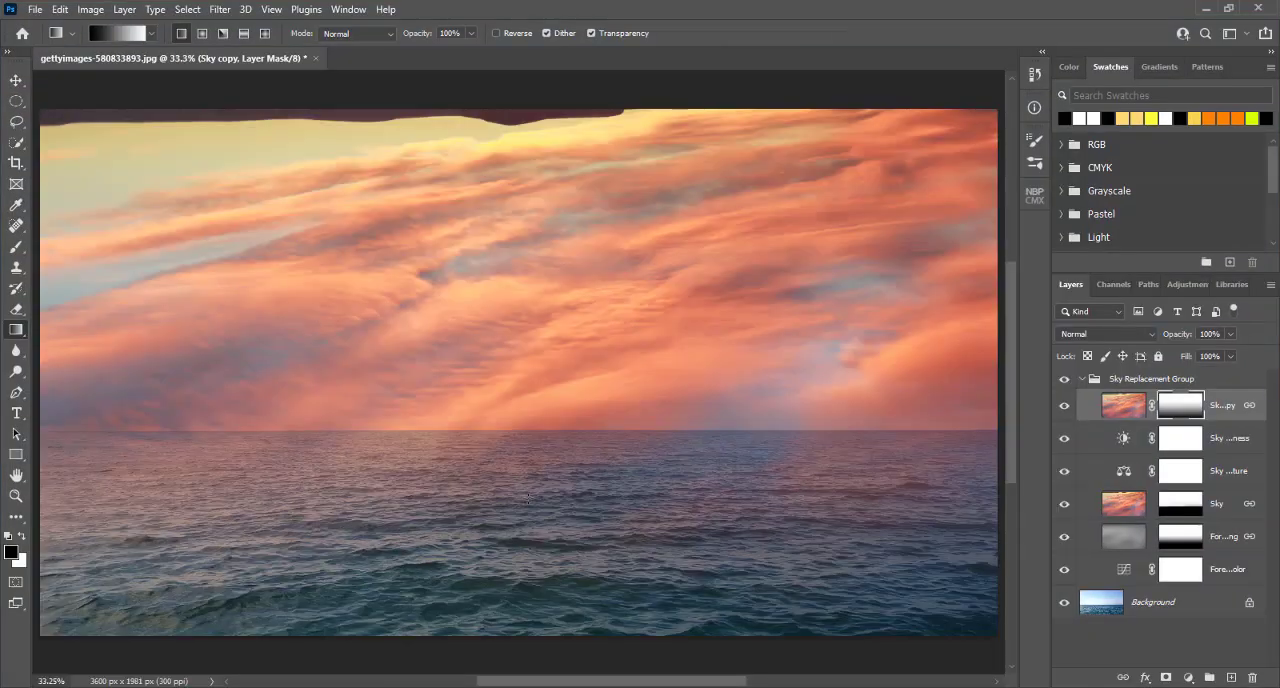
pyautogui.click(492, 687)
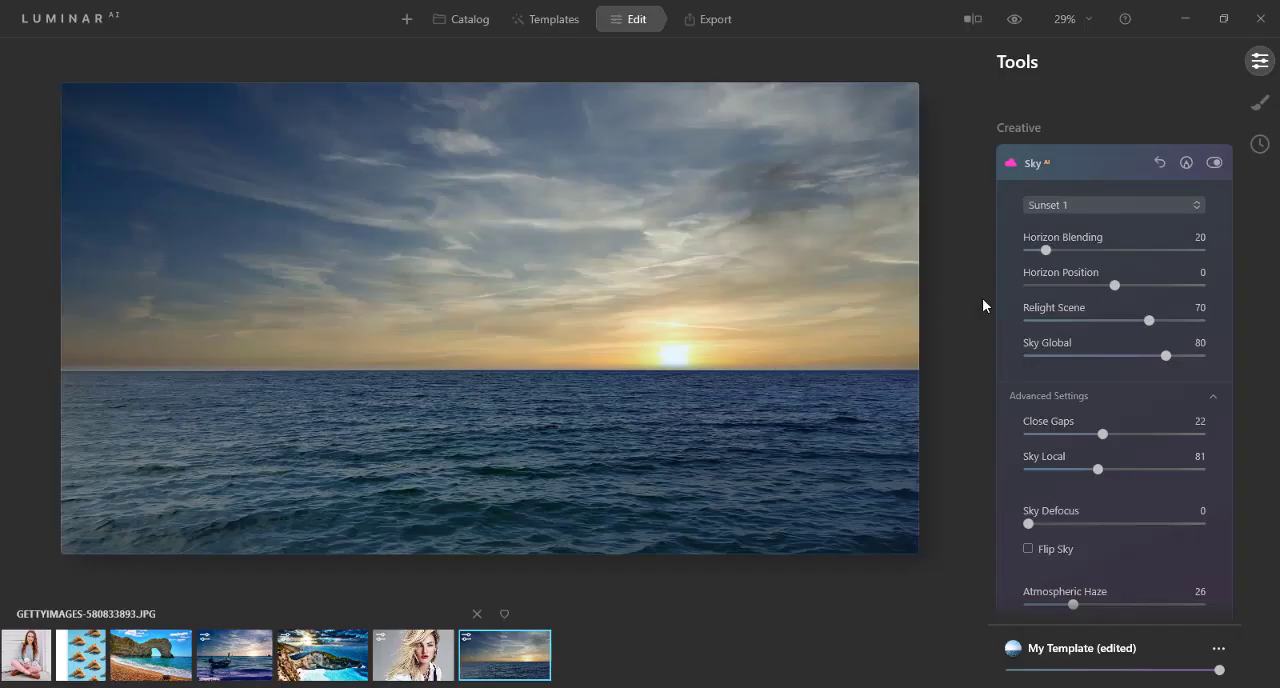
pyautogui.click(1010, 166)
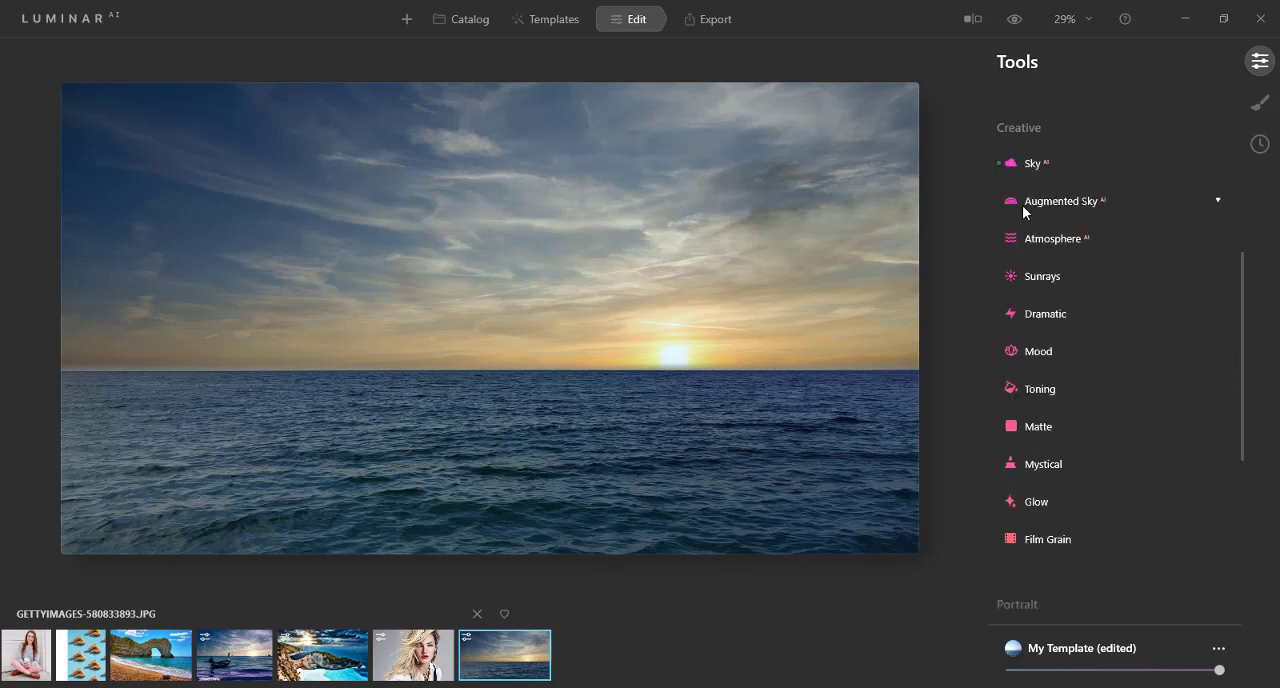
pyautogui.click(1010, 203)
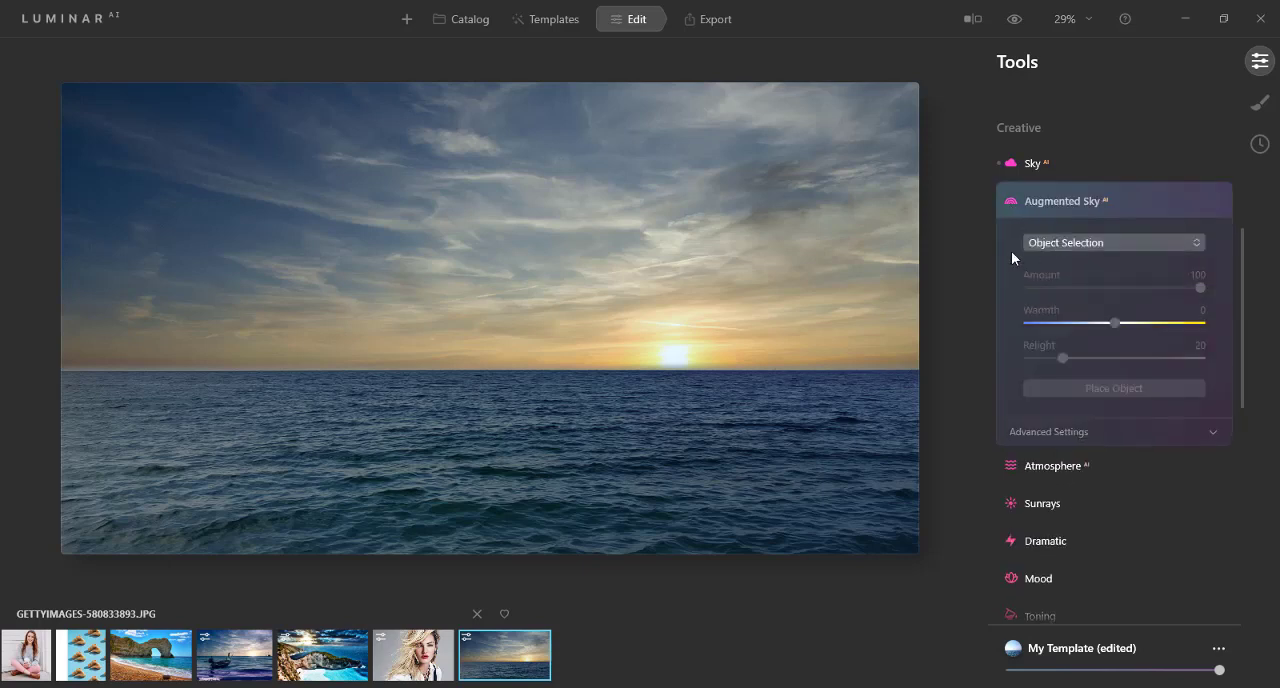
pyautogui.click(1007, 165)
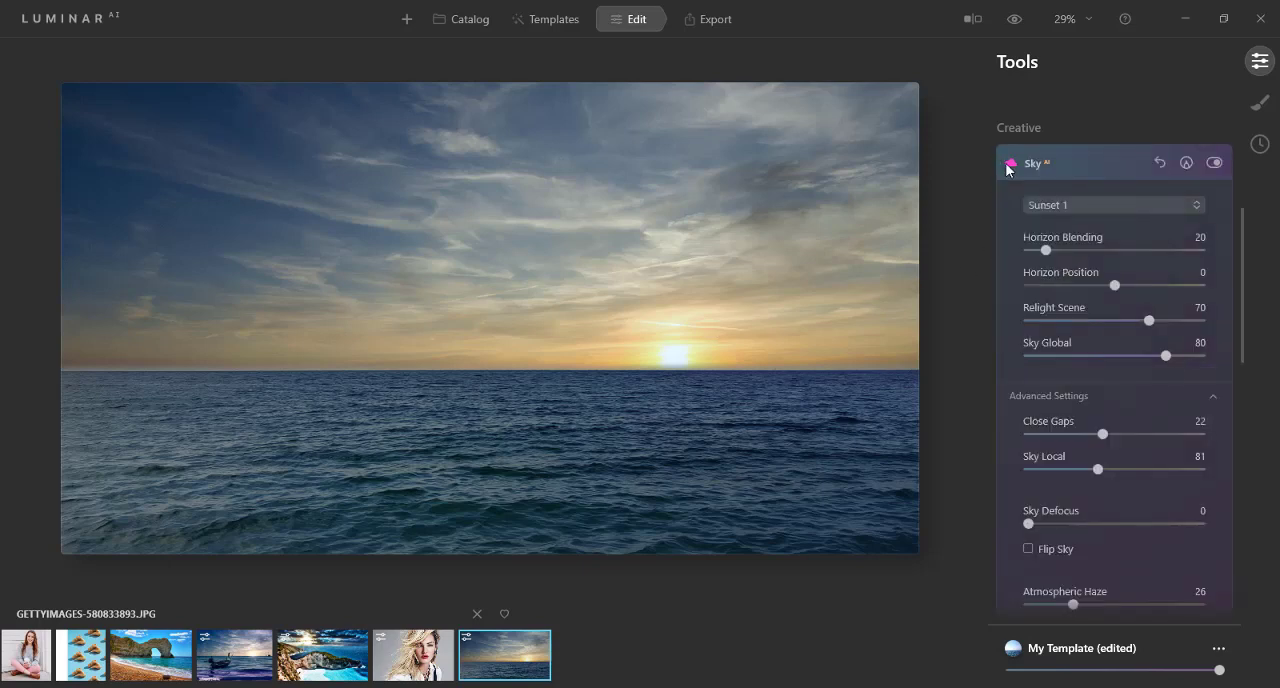
# Step: Change the replacement sky to the Dramatic Sky 4 preset
pyautogui.scroll(-1, 1053, 181)
pyautogui.click(1057, 138)
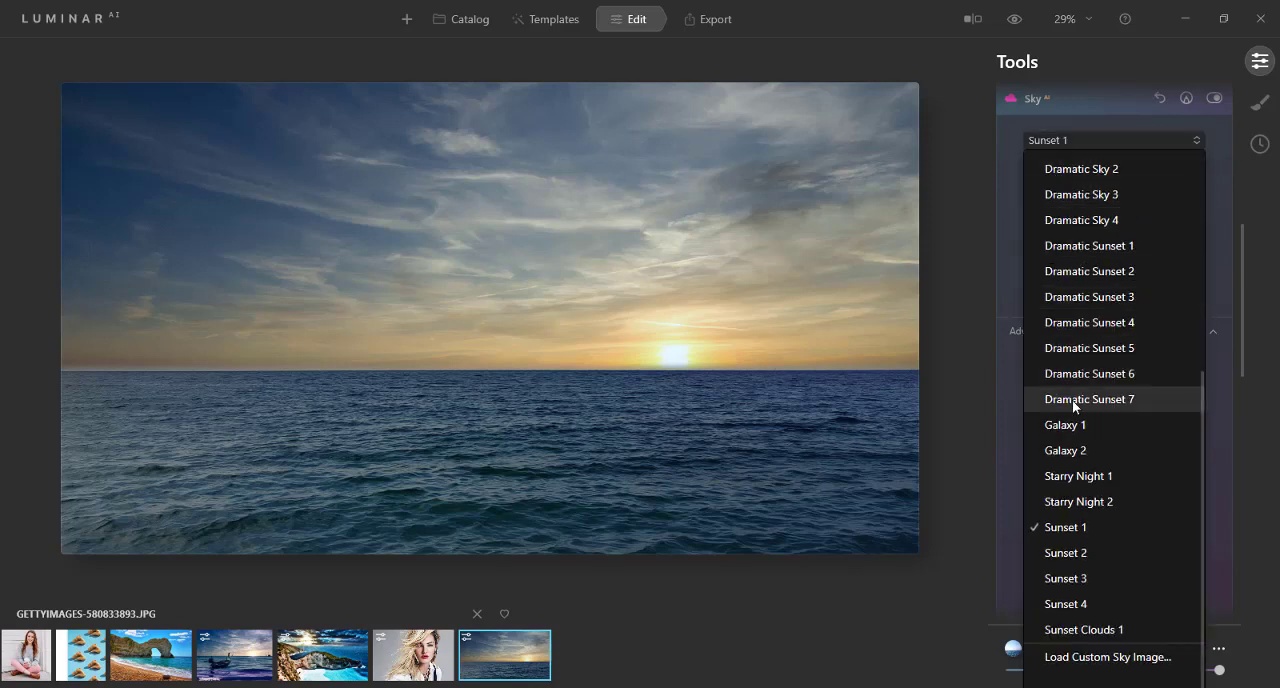
pyautogui.scroll(4, 1073, 404)
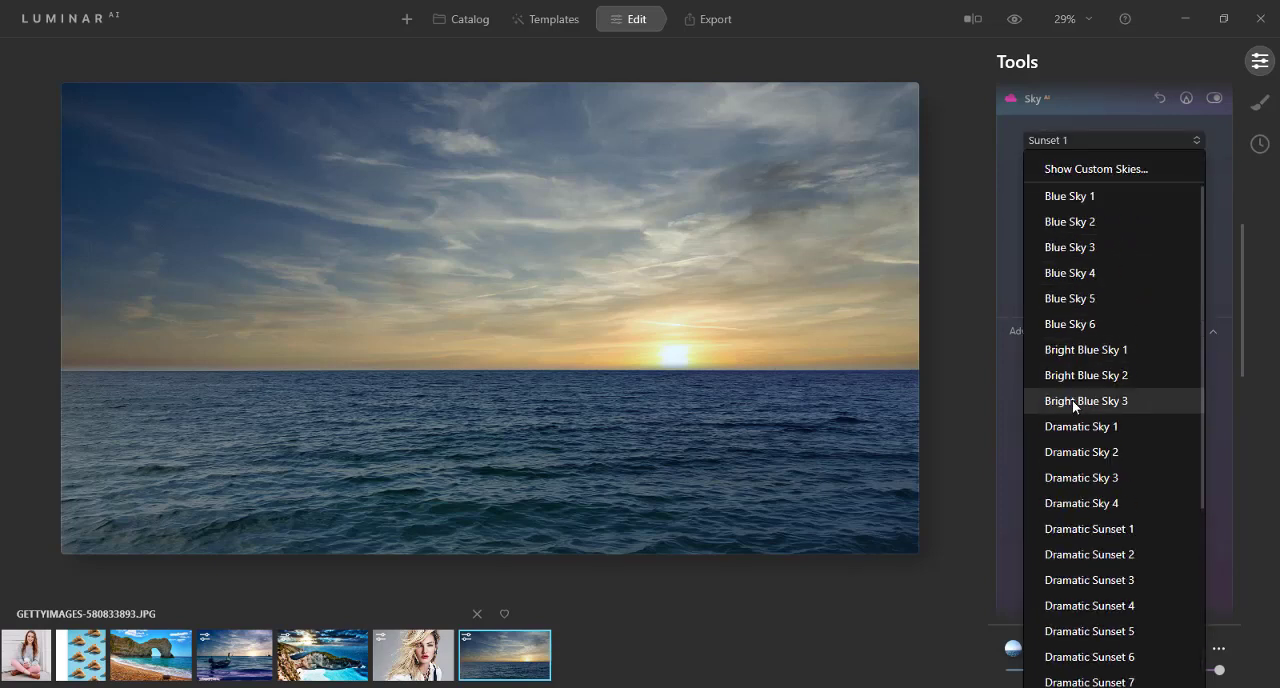
pyautogui.scroll(-2, 1072, 400)
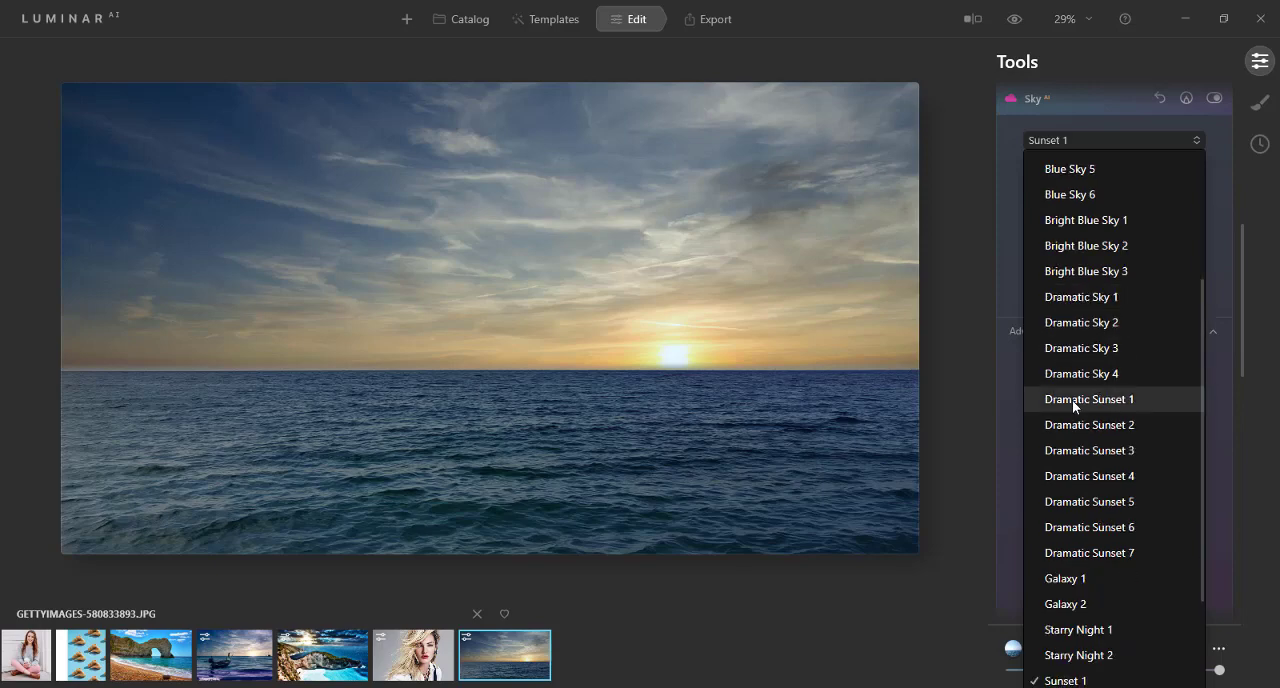
pyautogui.click(1071, 322)
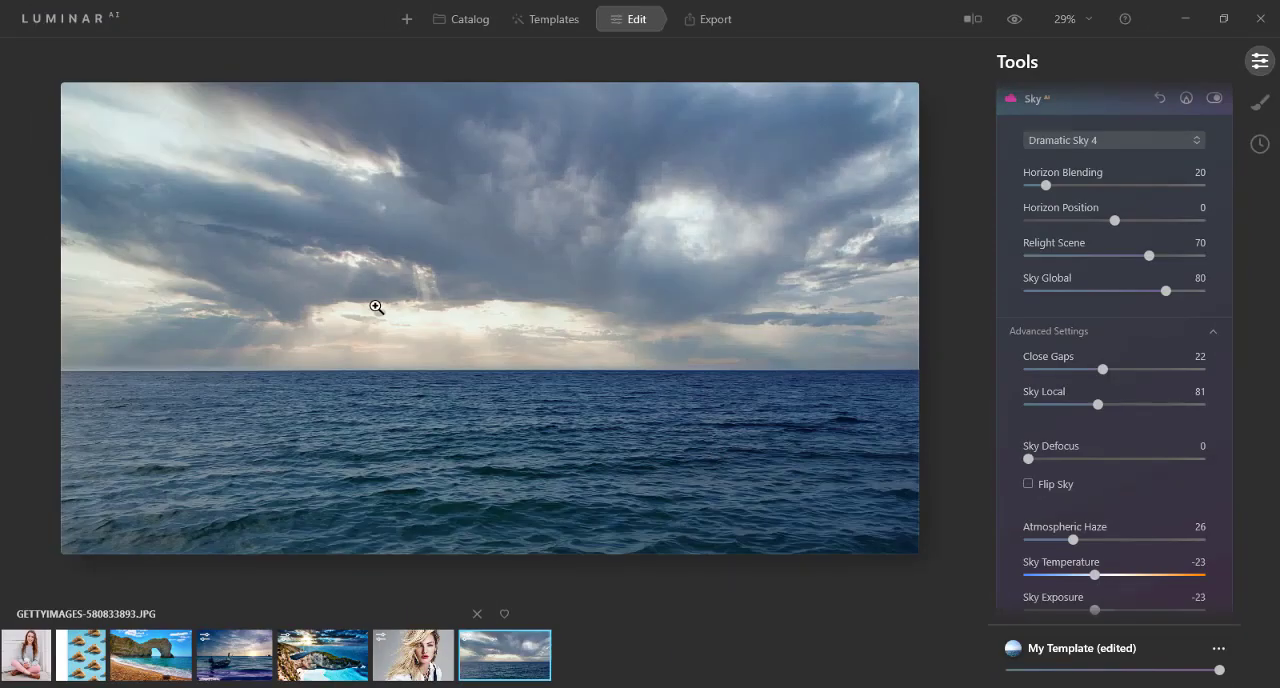
# Step: Browse the objects offered by Augmented Sky without choosing one, and close the list
pyautogui.click(1013, 100)
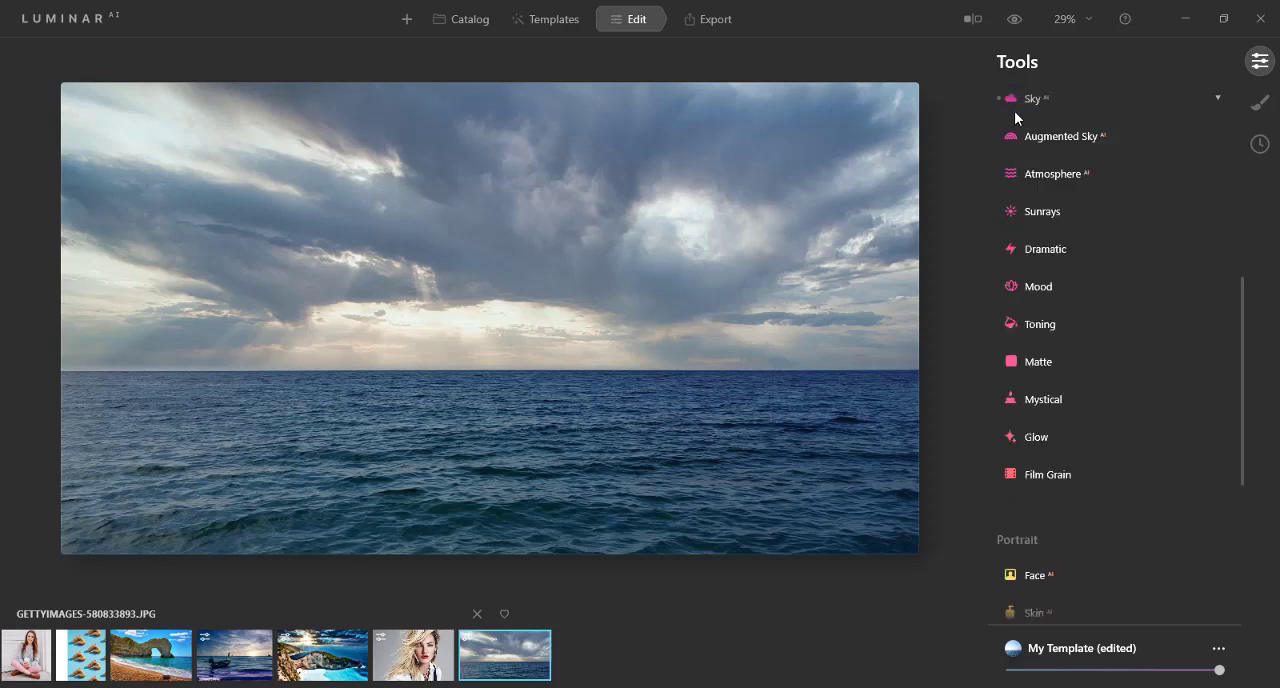
pyautogui.click(1026, 138)
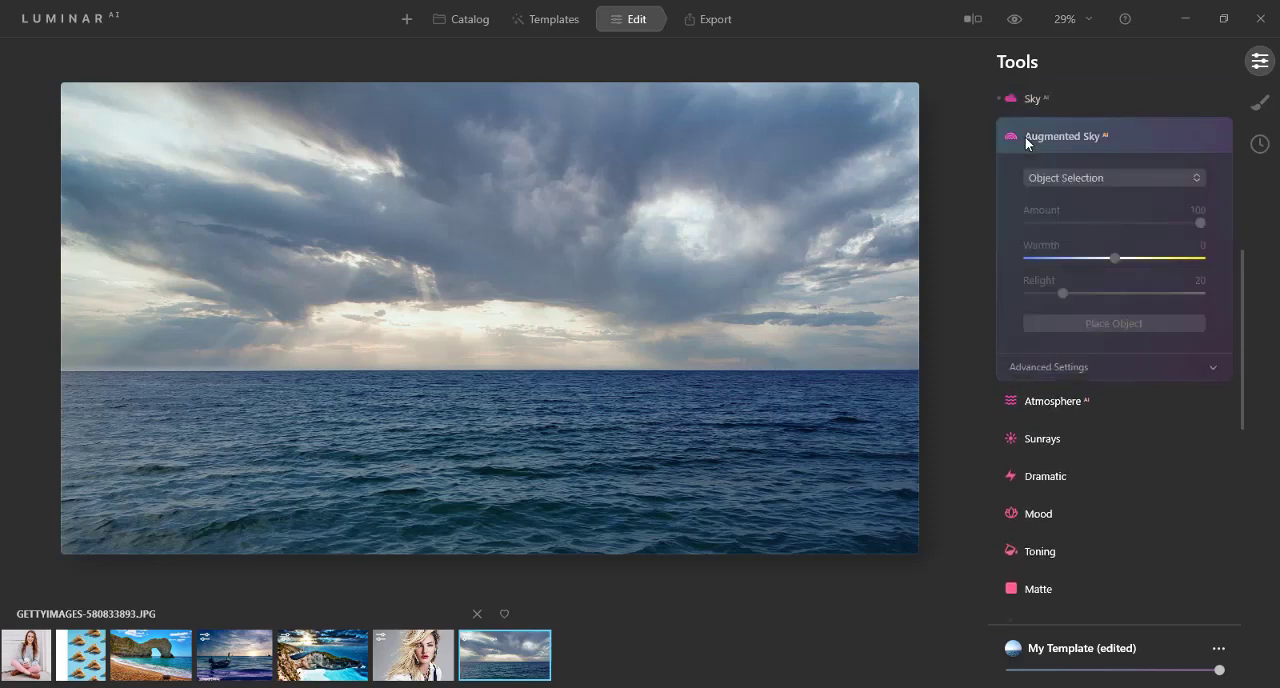
pyautogui.click(1049, 177)
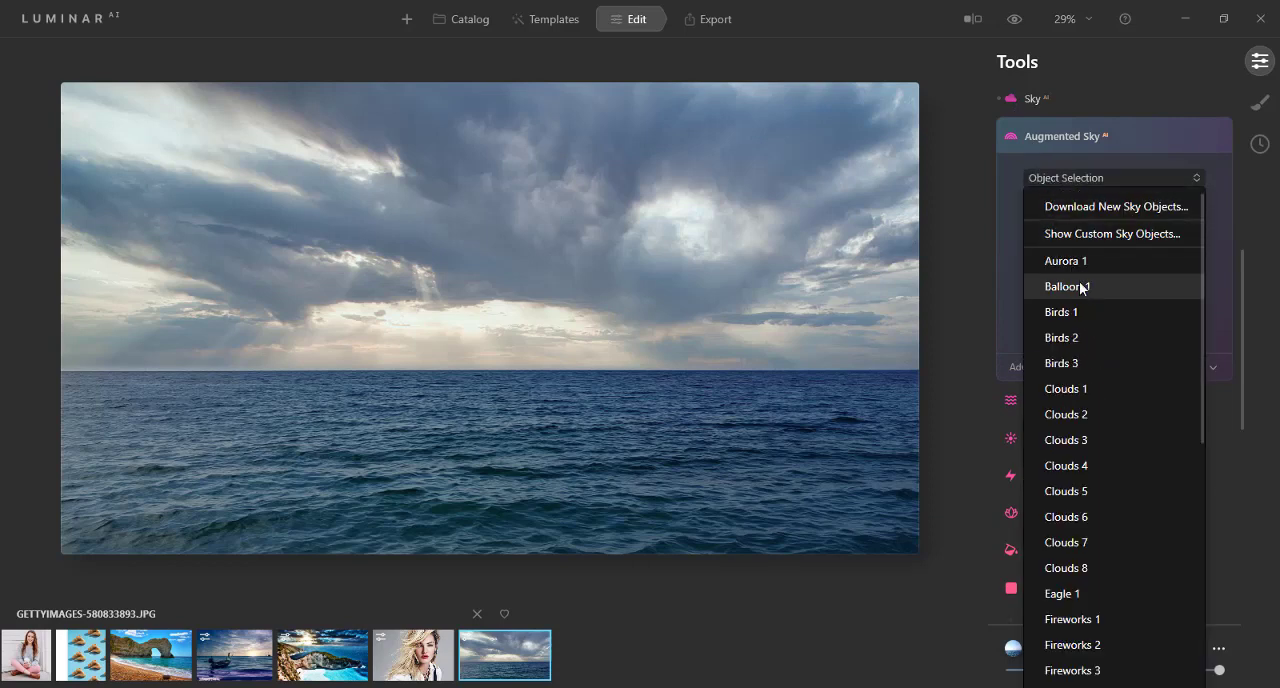
pyautogui.scroll(-1, 1081, 375)
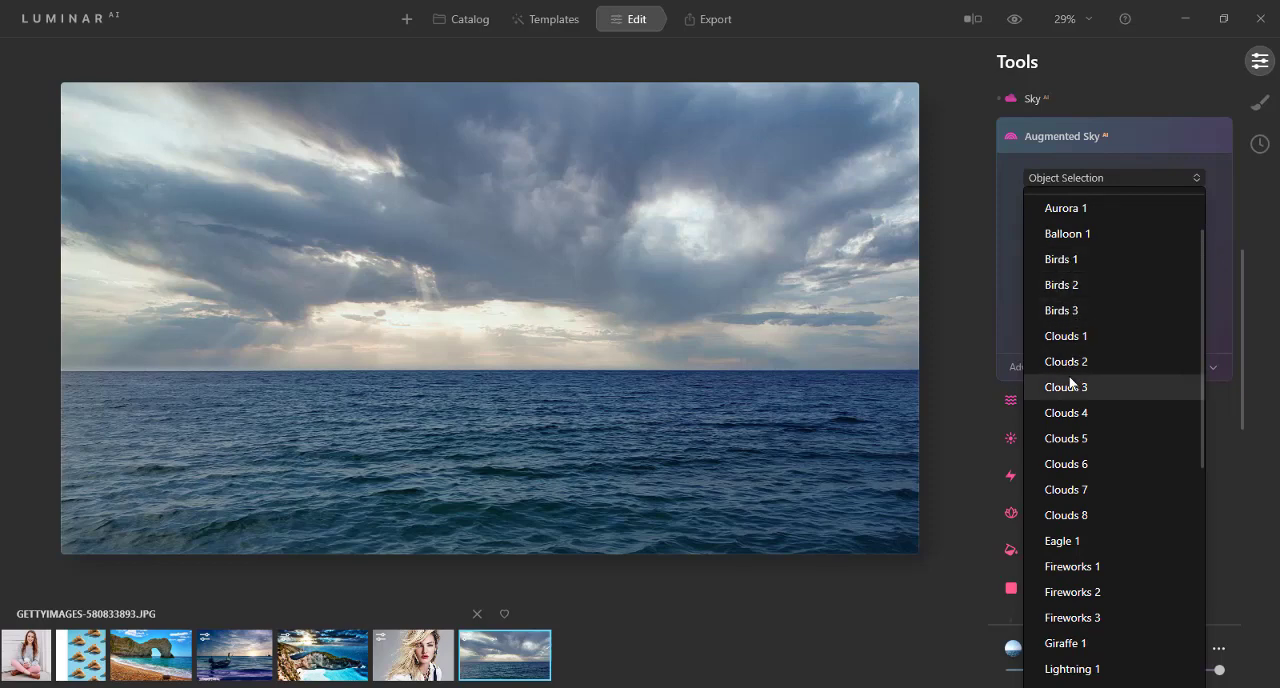
pyautogui.scroll(-3, 1070, 381)
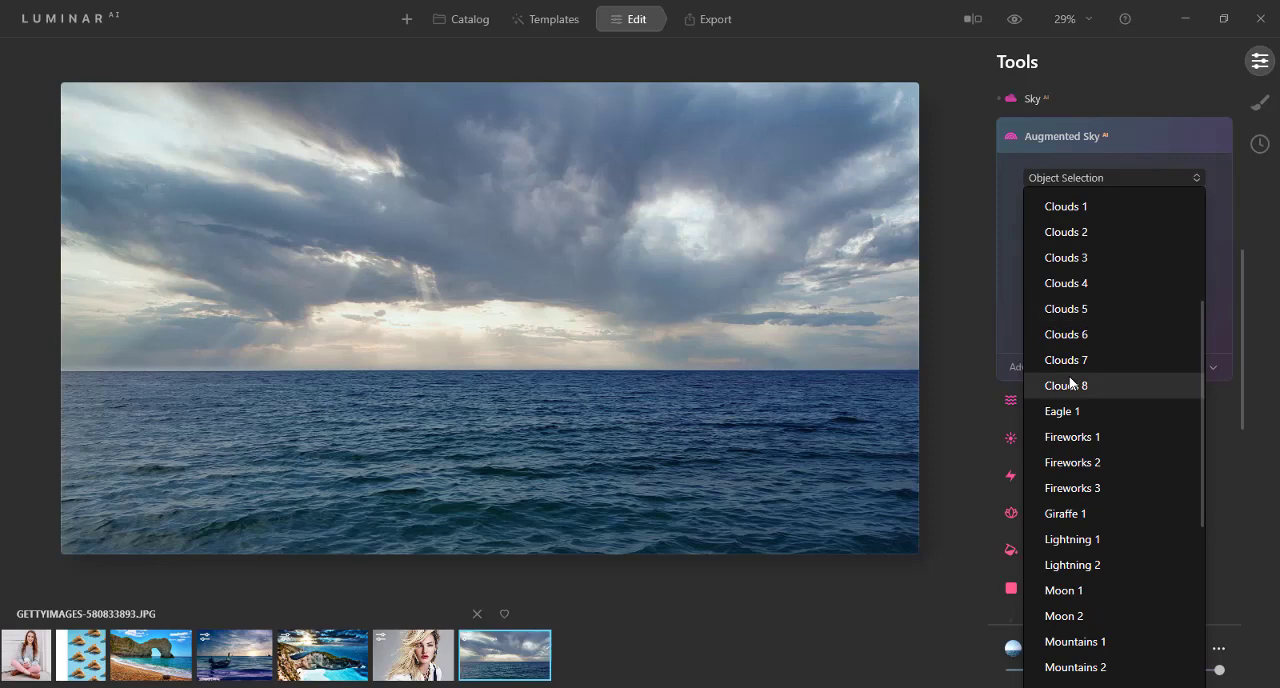
pyautogui.scroll(-1, 1070, 381)
pyautogui.scroll(-1, 1070, 381)
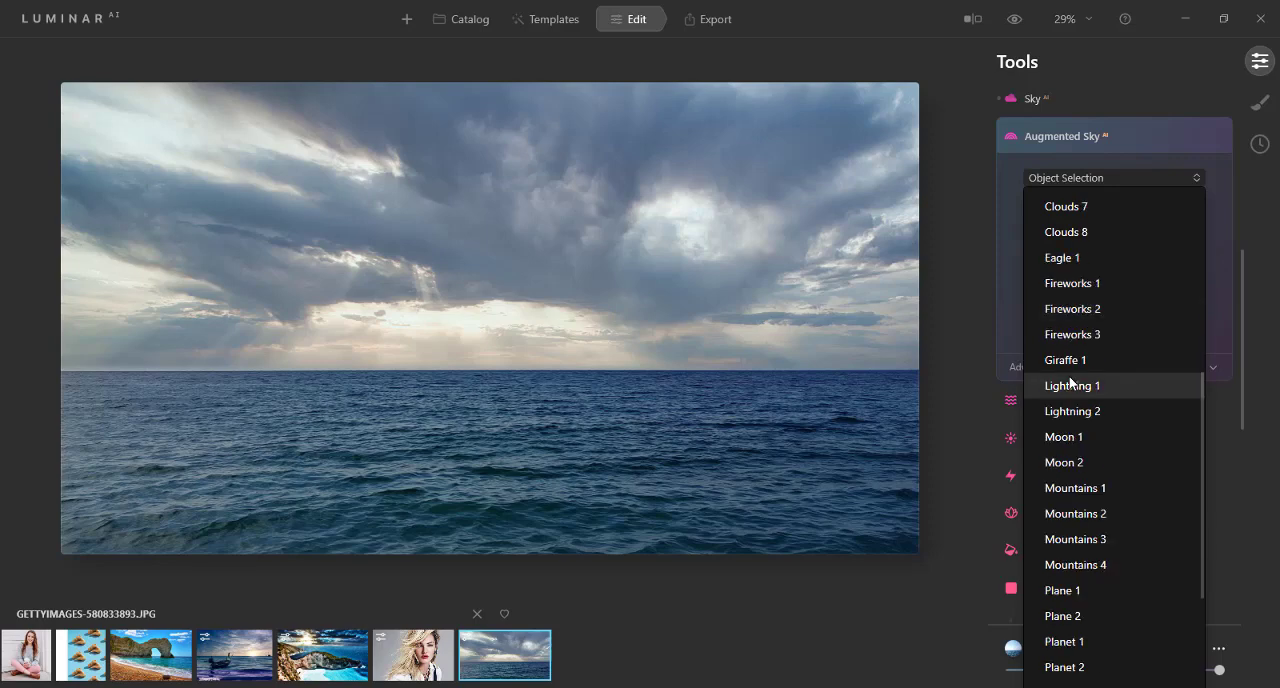
pyautogui.scroll(-2, 1078, 388)
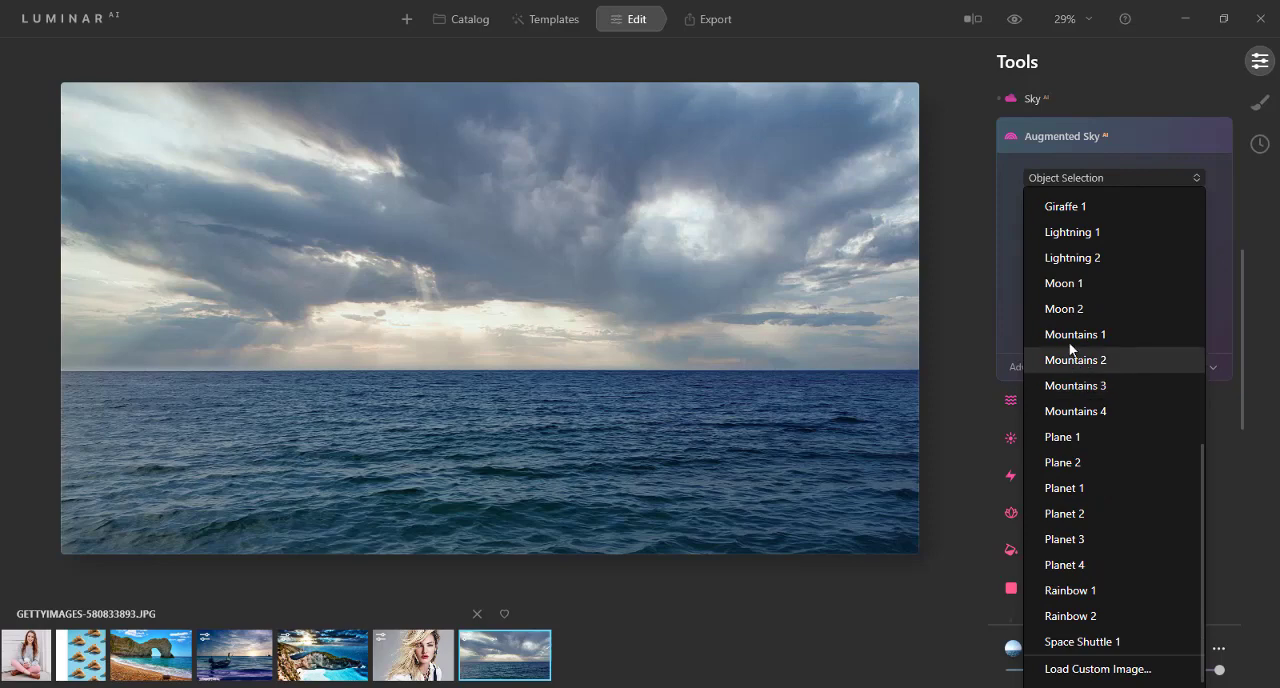
pyautogui.scroll(-1, 1071, 342)
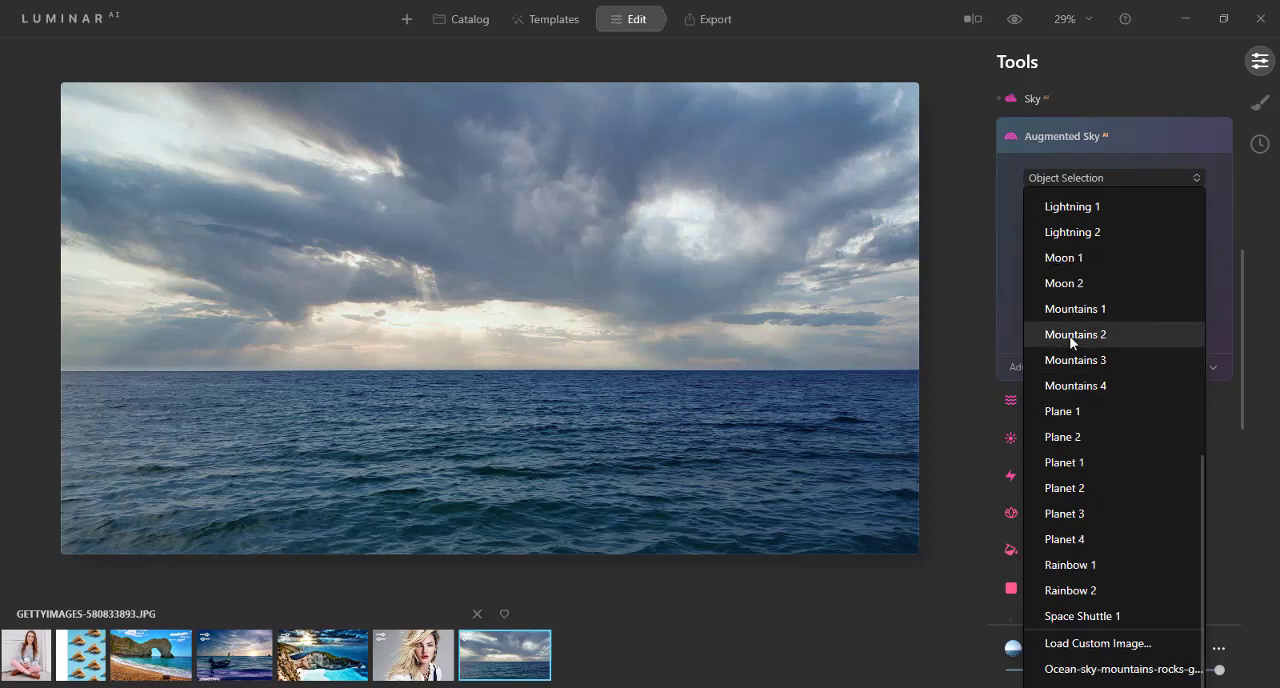
pyautogui.scroll(7, 1071, 342)
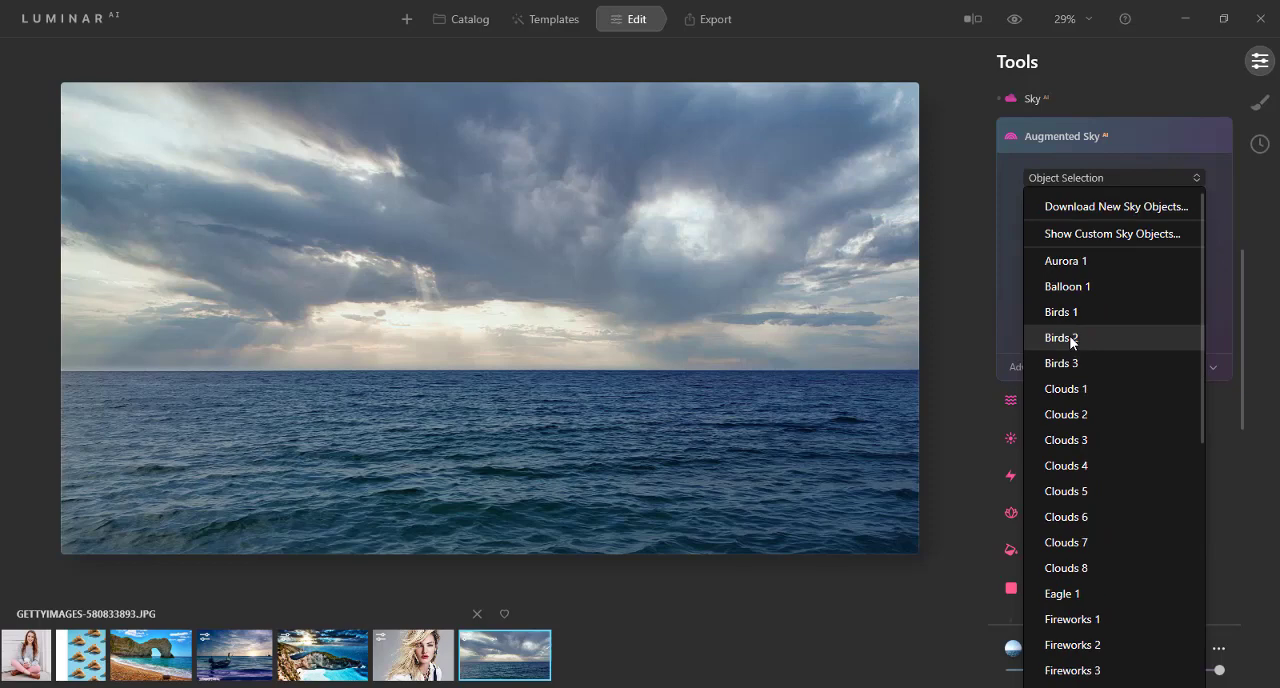
pyautogui.press('Escape')
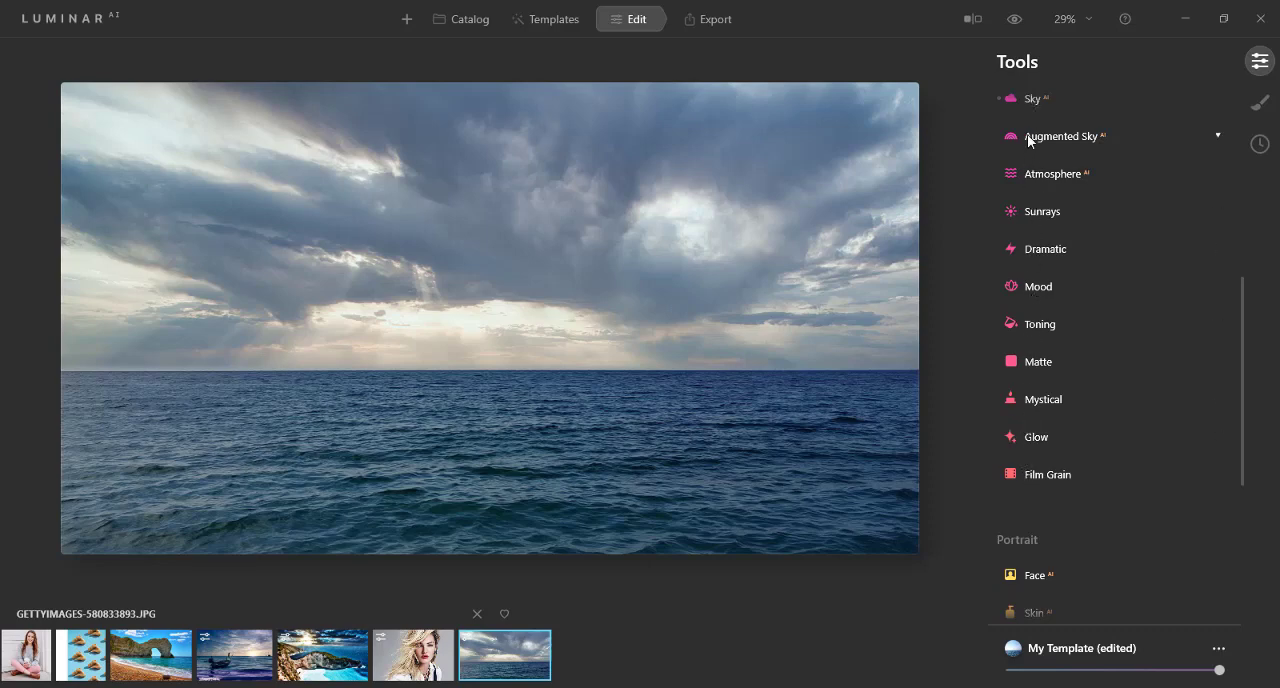
# Step: Add Sunrays with the sun center on the horizon, left of the photo's middle, using Amount 9 and Overall Look 12
pyautogui.click(1014, 216)
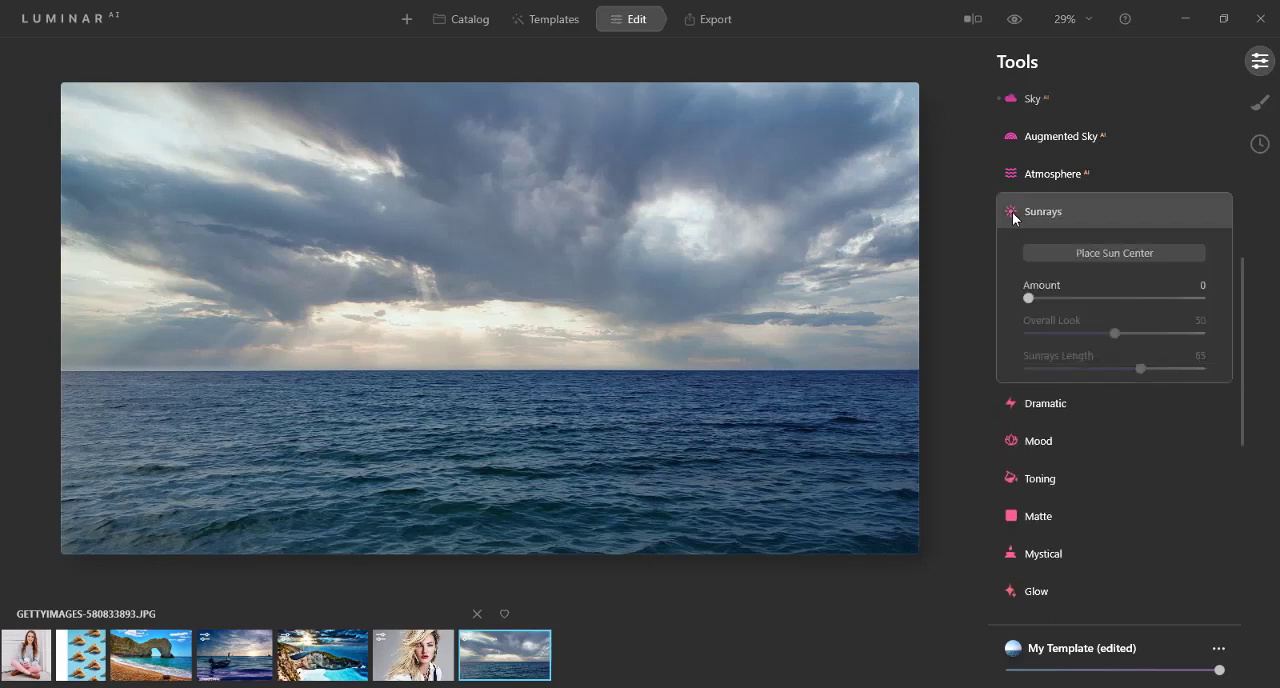
pyautogui.click(1110, 254)
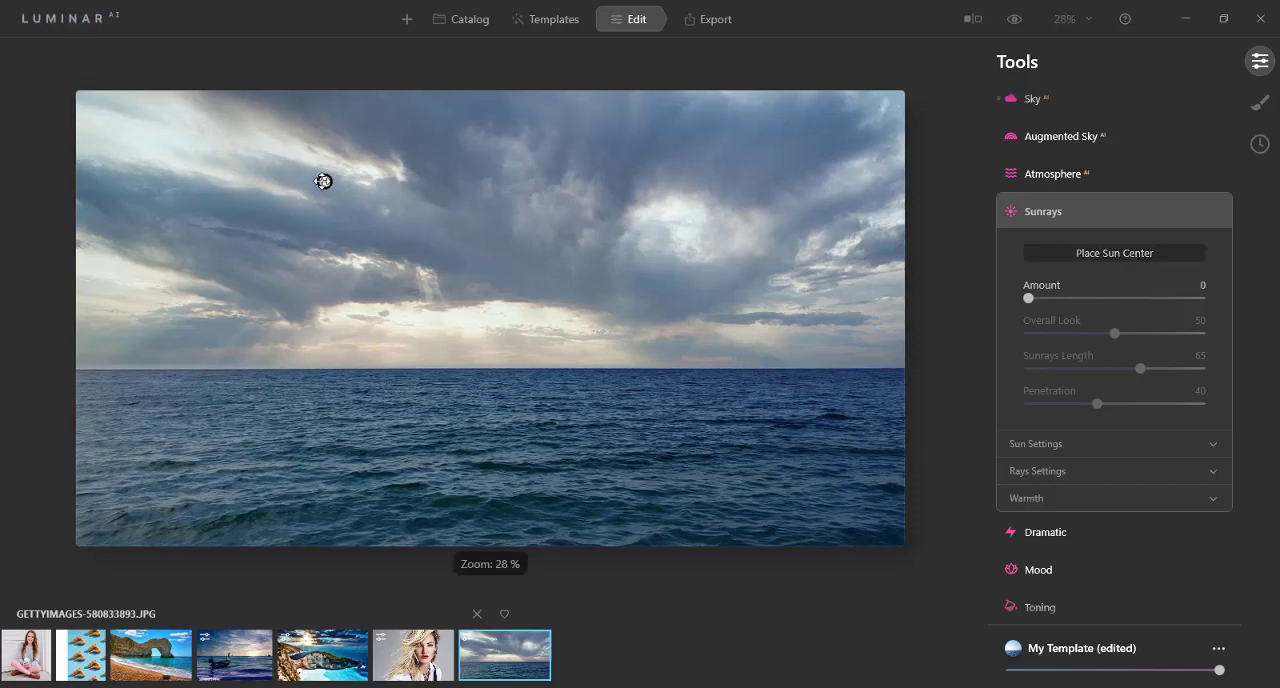
pyautogui.moveTo(322, 181)
pyautogui.mouseDown()
pyautogui.moveTo(400, 337)
pyautogui.moveTo(400, 363)
pyautogui.mouseUp()
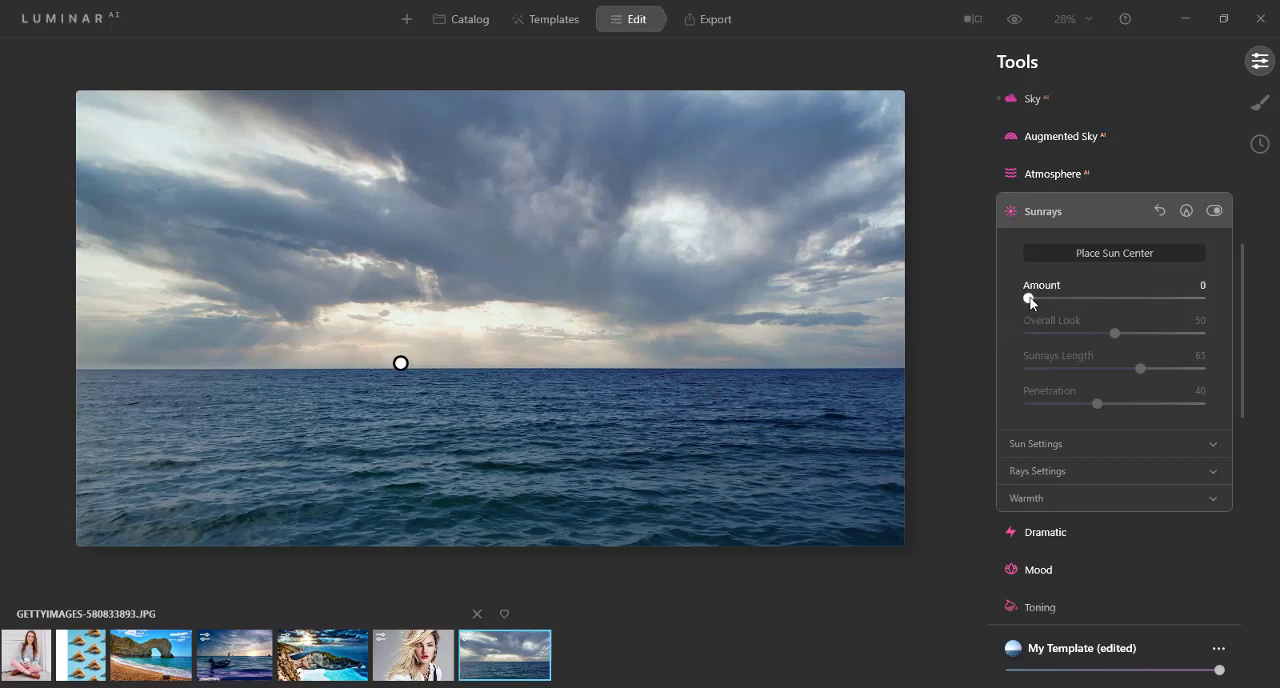
pyautogui.moveTo(1028, 298); pyautogui.dragTo(1046, 300)
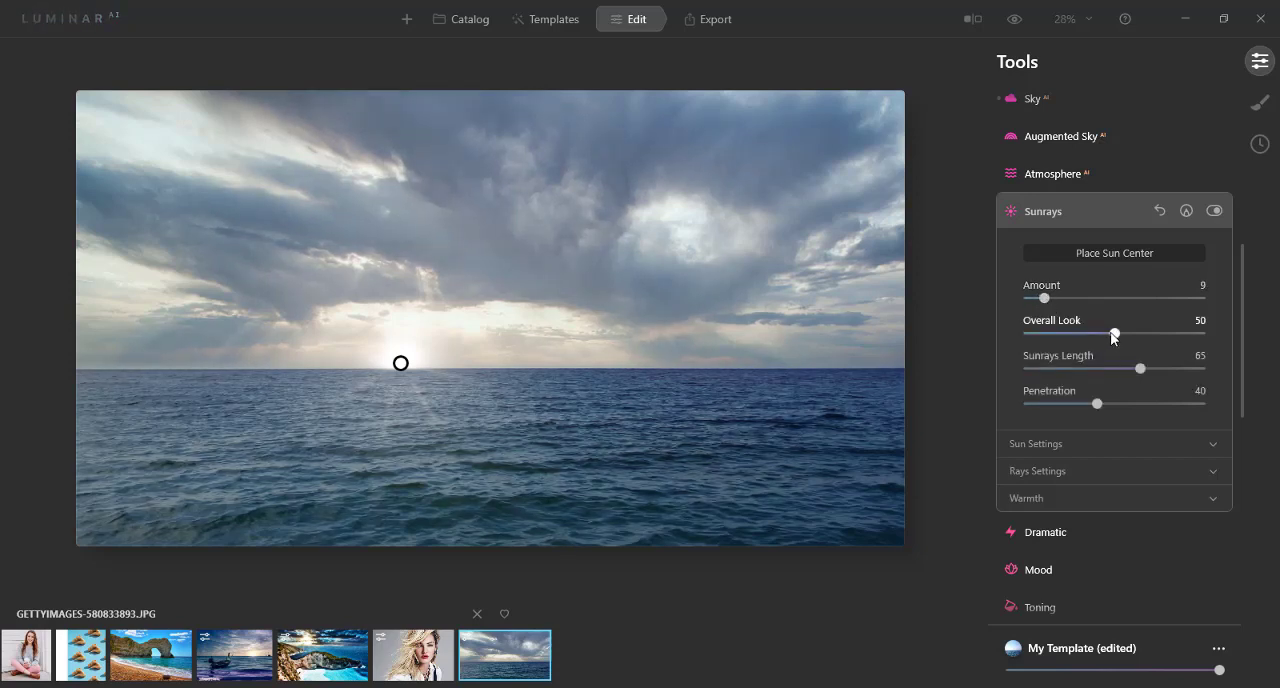
pyautogui.moveTo(1118, 337); pyautogui.dragTo(1049, 334)
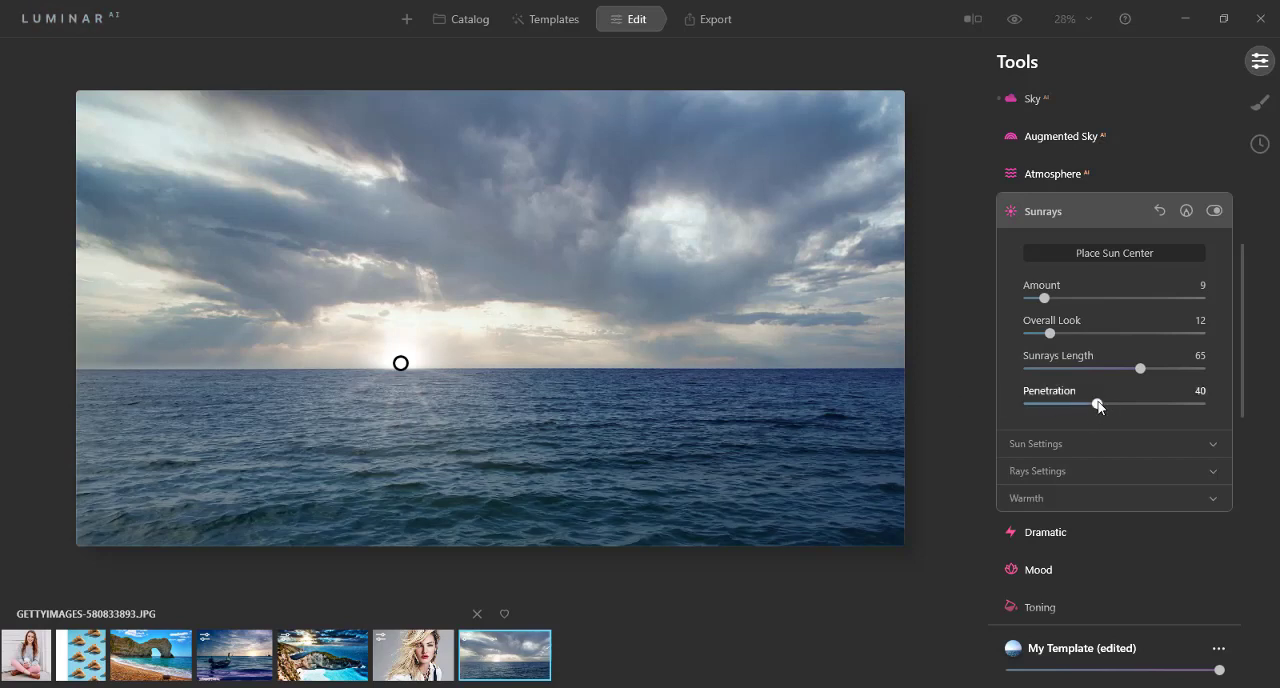
# Step: In the Sunrays sun settings, set Sun Radius to 16 and Sun Glow Radius to 75
pyautogui.click(1035, 443)
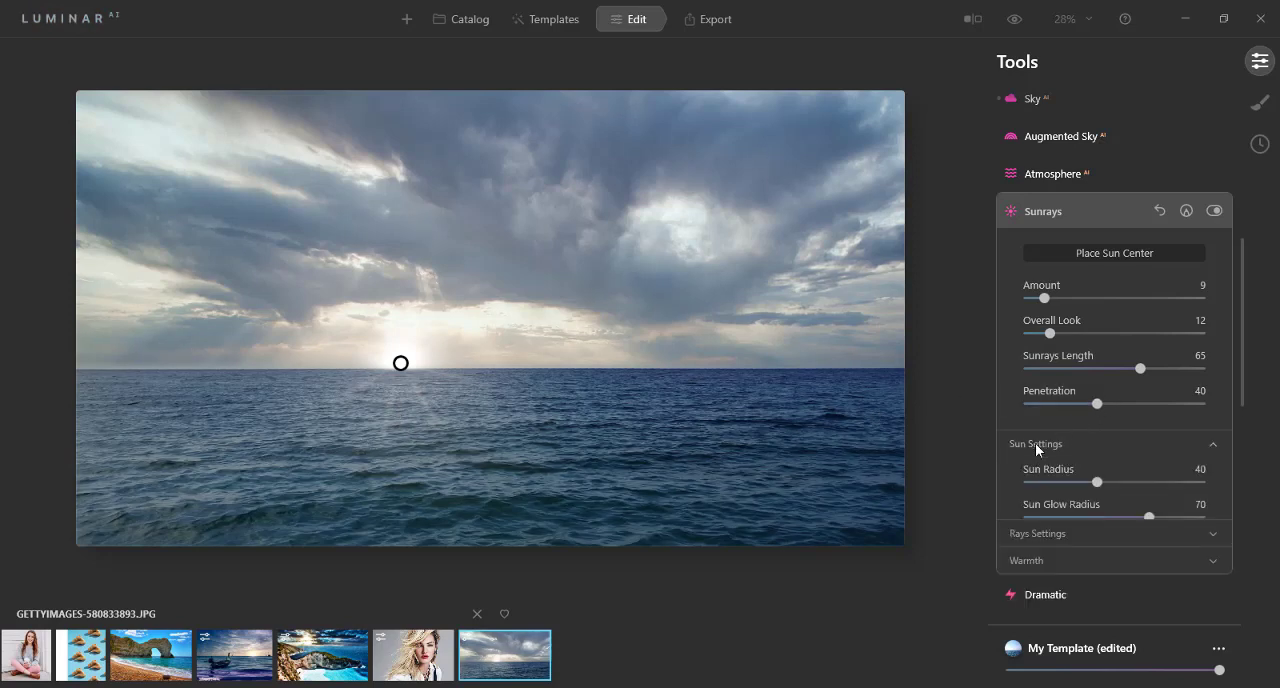
pyautogui.scroll(-2, 1033, 438)
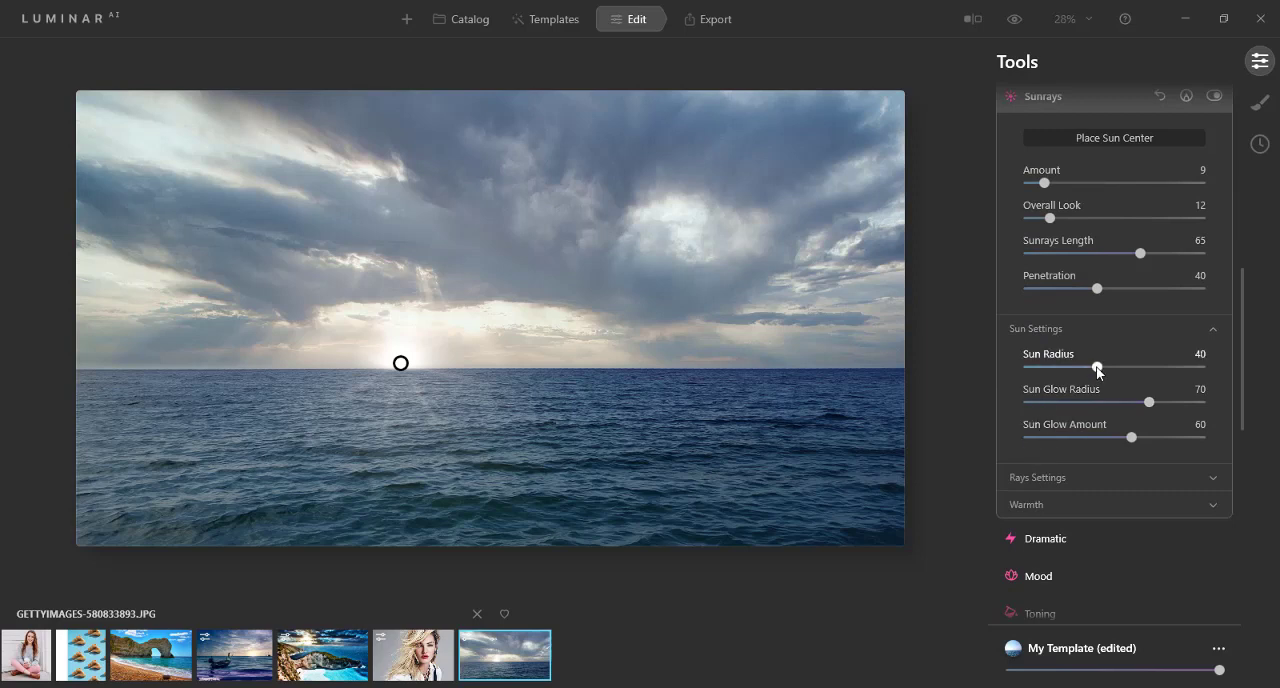
pyautogui.moveTo(1097, 367); pyautogui.dragTo(1055, 376)
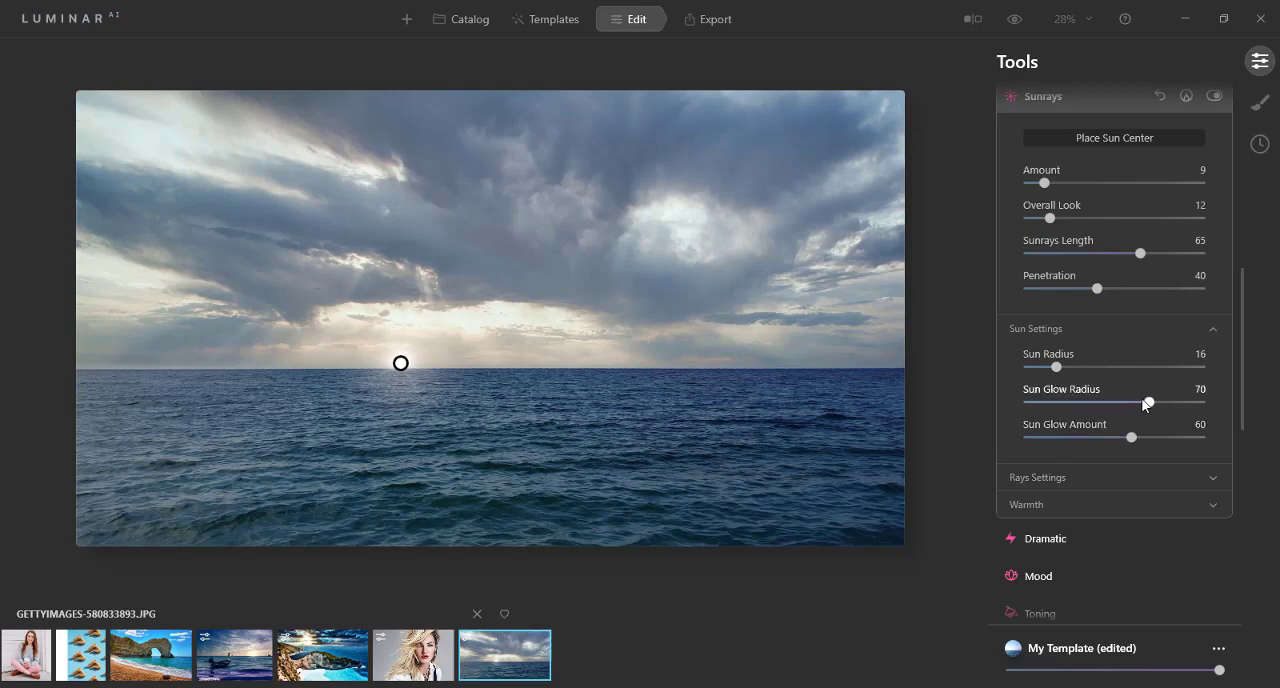
pyautogui.moveTo(1139, 401)
pyautogui.mouseDown()
pyautogui.moveTo(1110, 403)
pyautogui.moveTo(1164, 403)
pyautogui.mouseUp()
pyautogui.moveTo(1173, 404); pyautogui.dragTo(1160, 404)
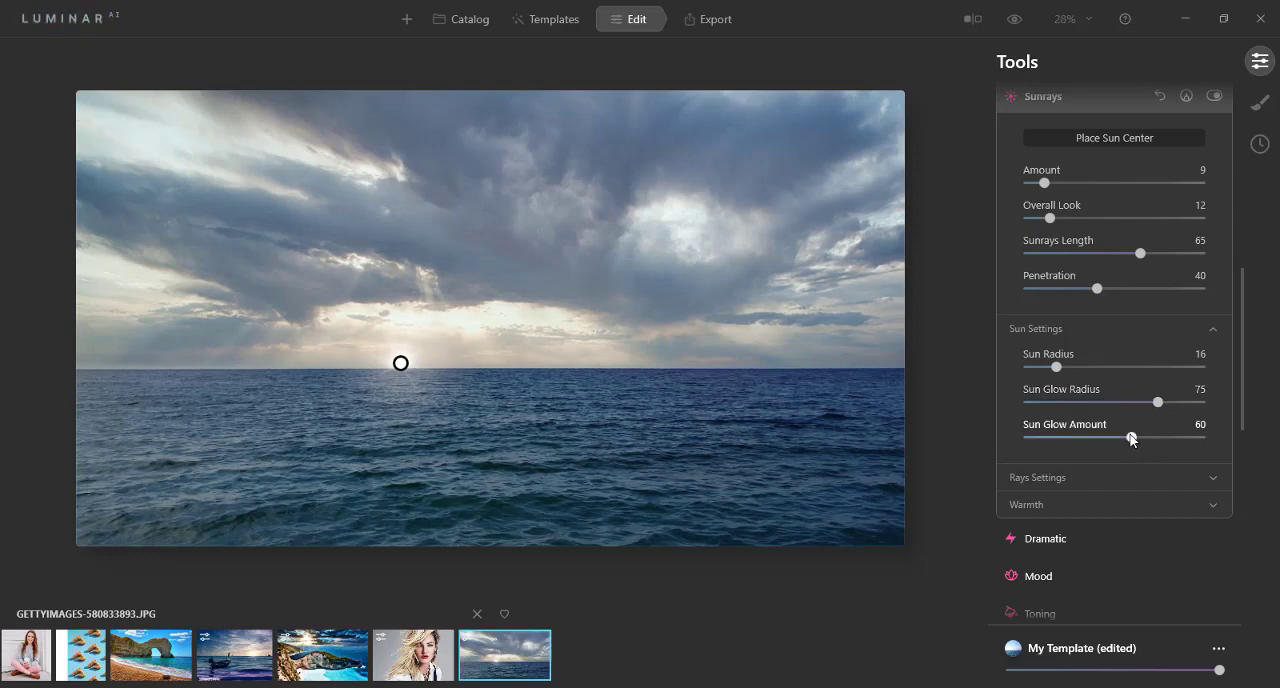
# Step: For the Sunrays, set Sun Glow Amount to 71 and Randomize to 39
pyautogui.moveTo(1131, 438)
pyautogui.mouseDown()
pyautogui.moveTo(1173, 438)
pyautogui.moveTo(1150, 438)
pyautogui.mouseUp()
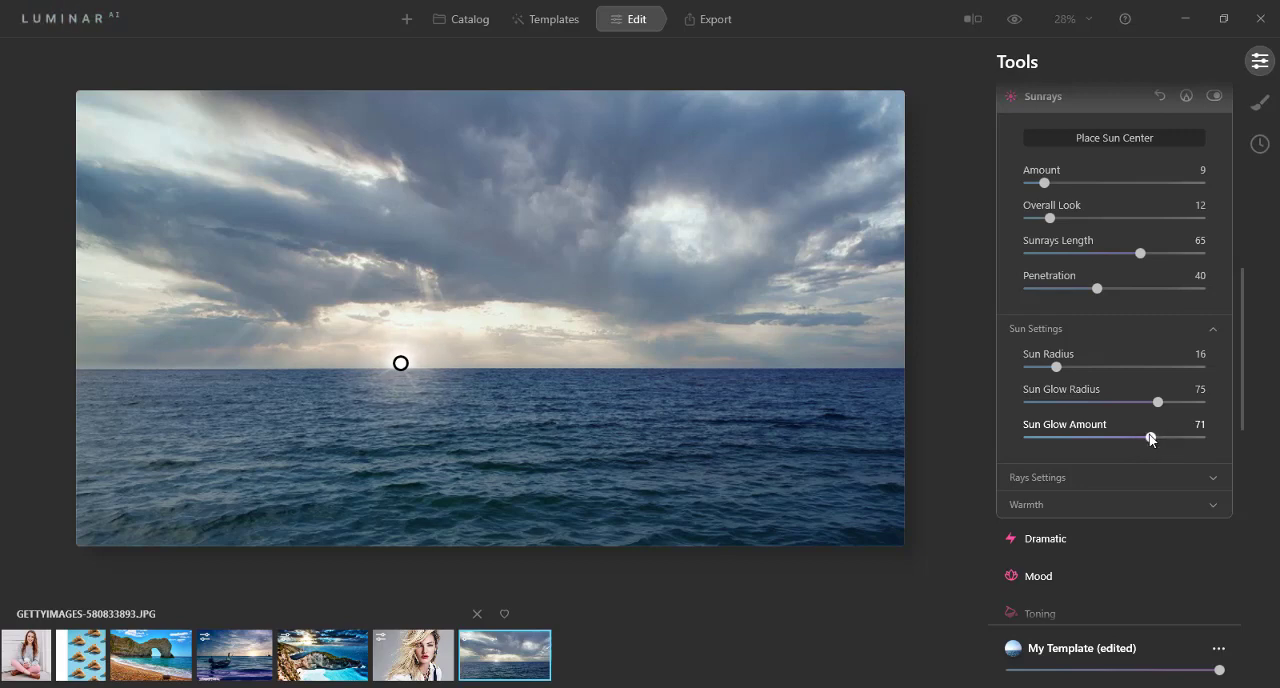
pyautogui.click(1034, 477)
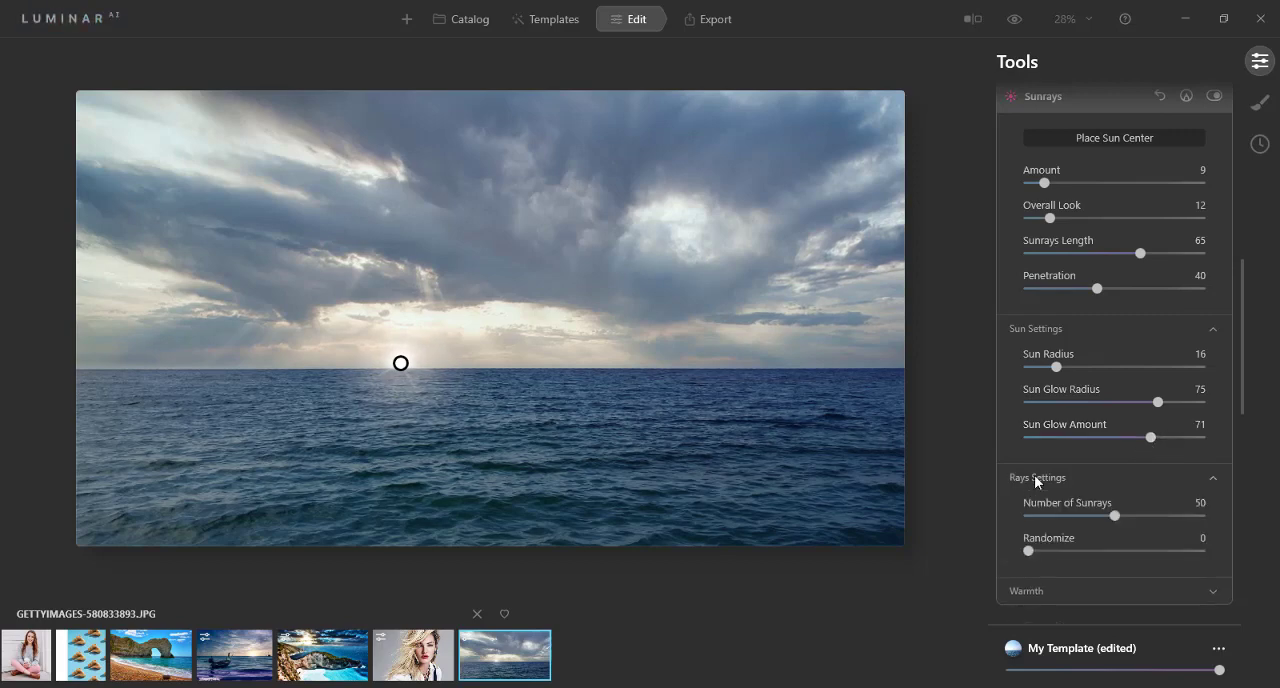
pyautogui.moveTo(1031, 547); pyautogui.dragTo(1095, 548)
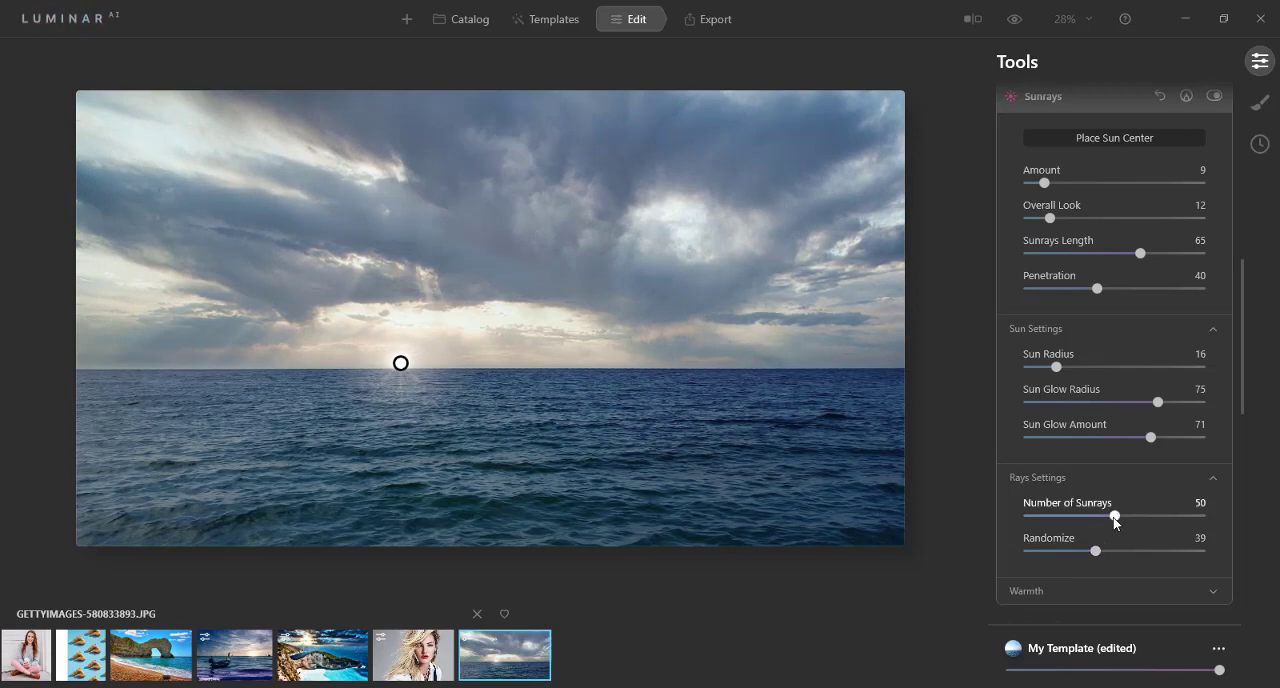
pyautogui.moveTo(1115, 518)
pyautogui.mouseDown()
pyautogui.moveTo(1217, 522)
pyautogui.moveTo(987, 524)
pyautogui.moveTo(1113, 523)
pyautogui.mouseUp()
# Step: Warm up the Sunrays with Sun Warmth 62 and Sunrays Warmth 100, and close the Sunrays settings
pyautogui.scroll(-3, 1113, 522)
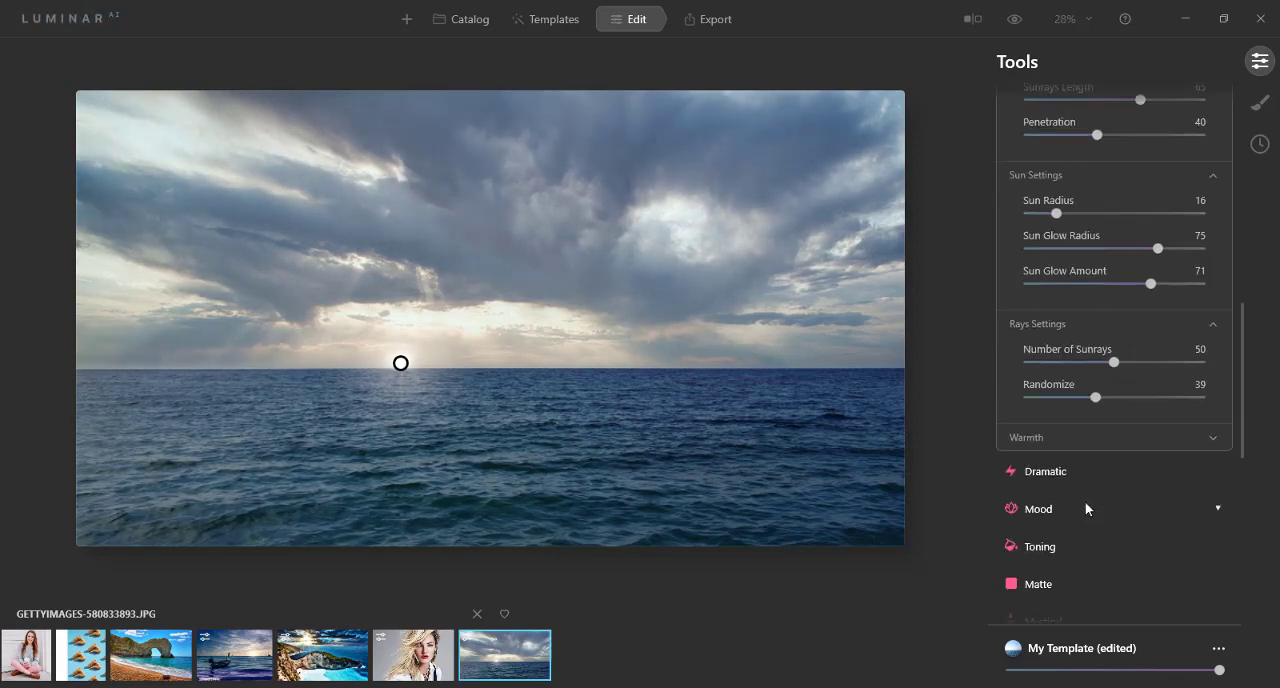
pyautogui.click(1033, 436)
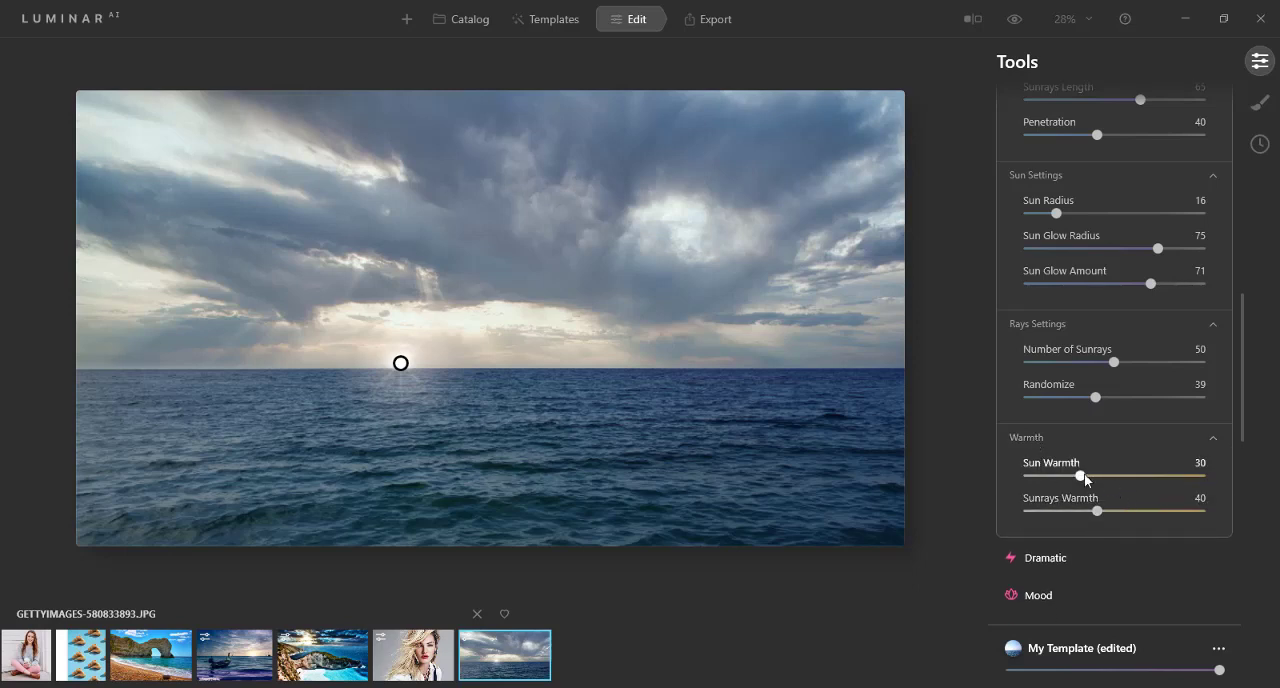
pyautogui.moveTo(1081, 478); pyautogui.dragTo(1196, 484)
pyautogui.moveTo(1099, 509); pyautogui.dragTo(1137, 482)
pyautogui.scroll(5, 1137, 482)
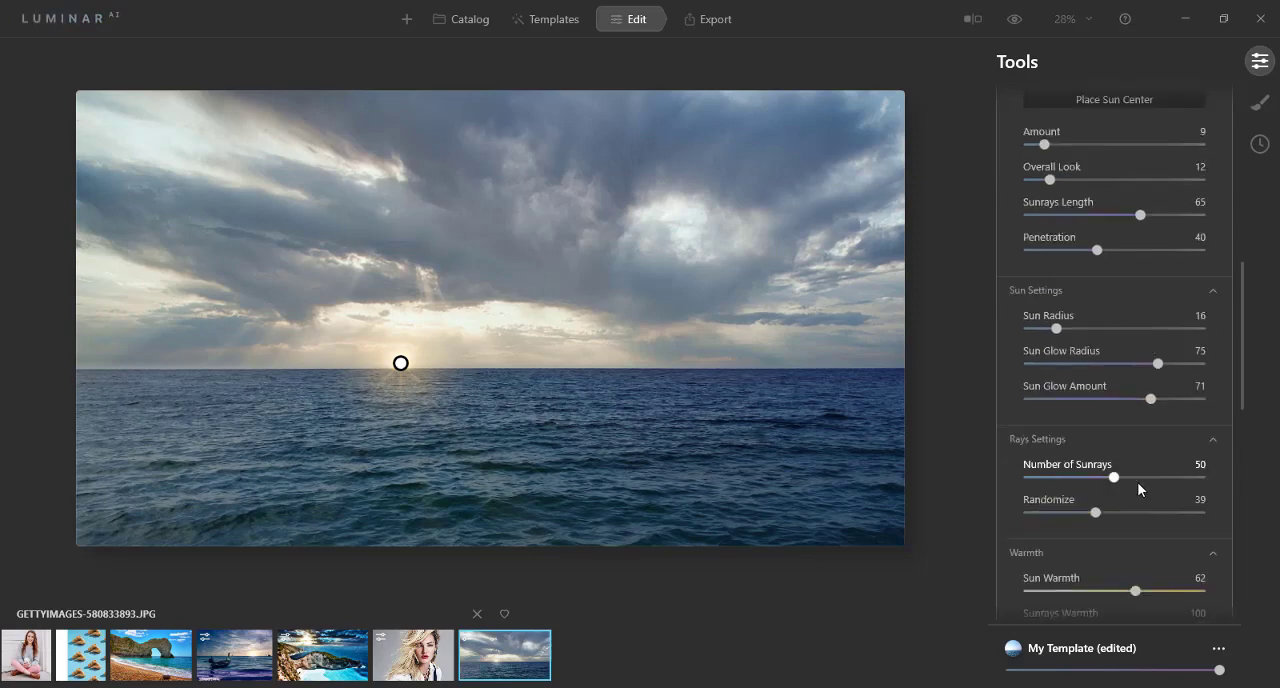
pyautogui.click(1011, 214)
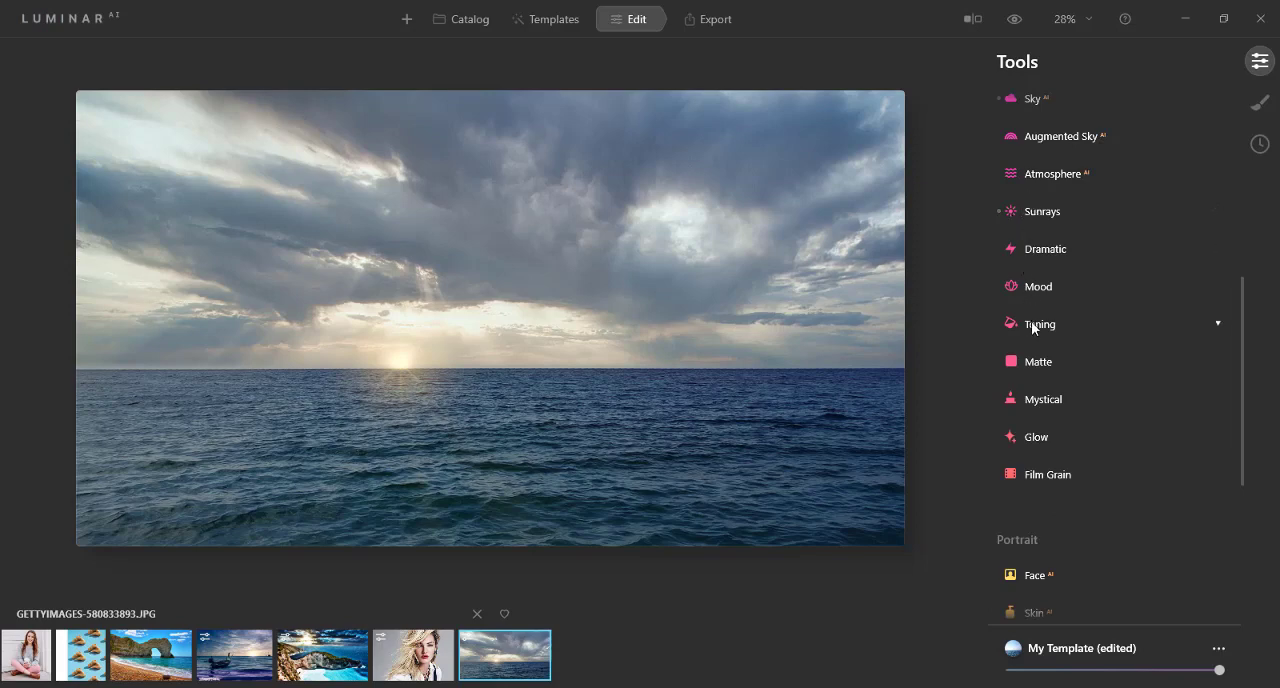
# Step: Apply Toning to the photo with Amount 62 and slightly raised shadow Saturation
pyautogui.click(1030, 325)
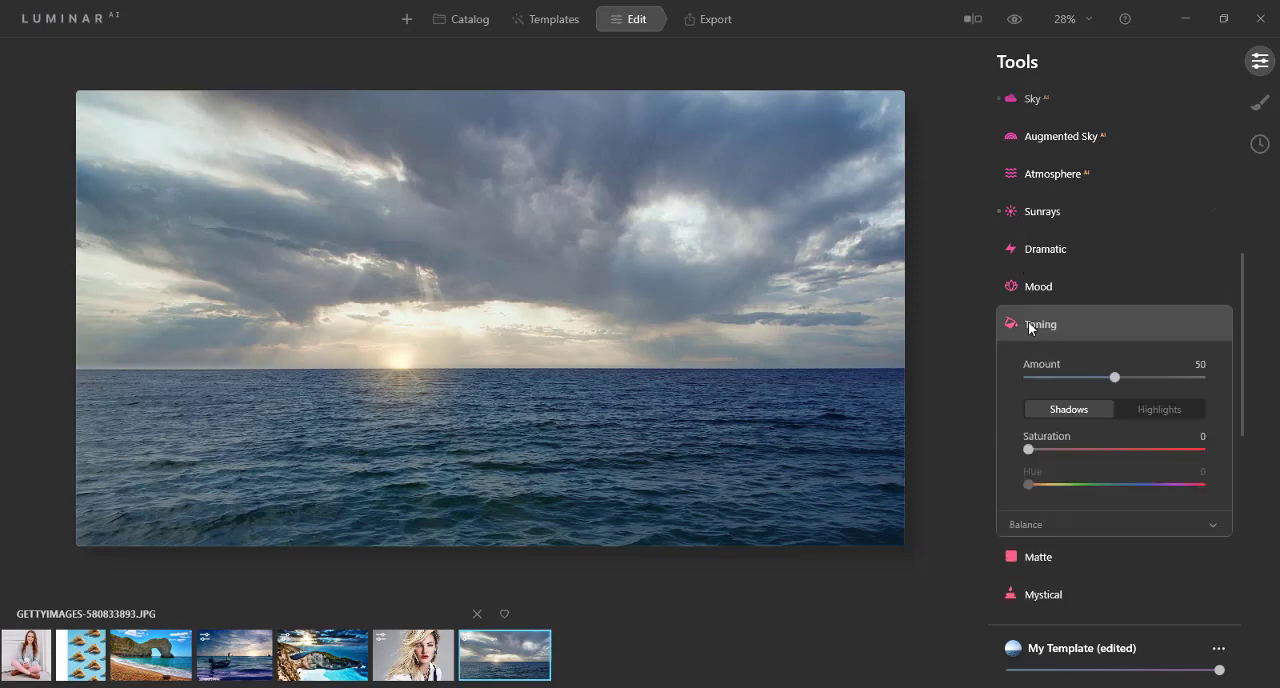
pyautogui.moveTo(1132, 376)
pyautogui.mouseDown()
pyautogui.moveTo(1178, 380)
pyautogui.moveTo(1071, 384)
pyautogui.moveTo(1133, 381)
pyautogui.mouseUp()
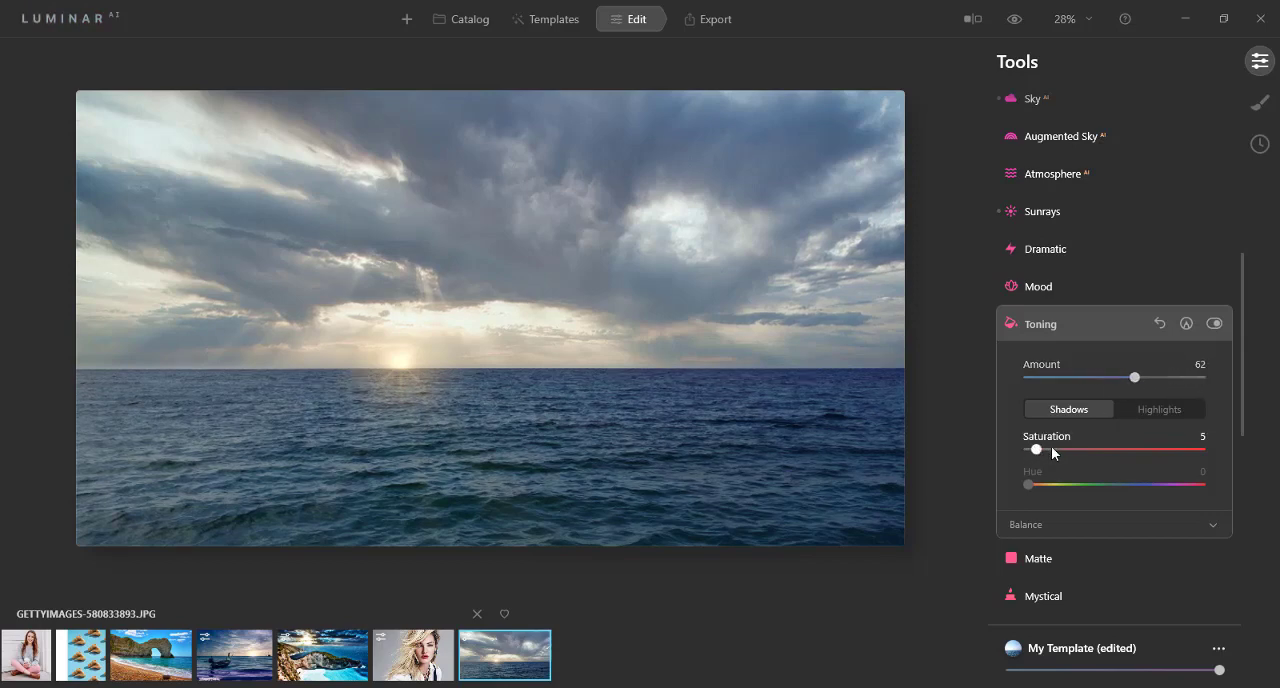
pyautogui.moveTo(1051, 446); pyautogui.dragTo(1052, 481)
pyautogui.click(1012, 328)
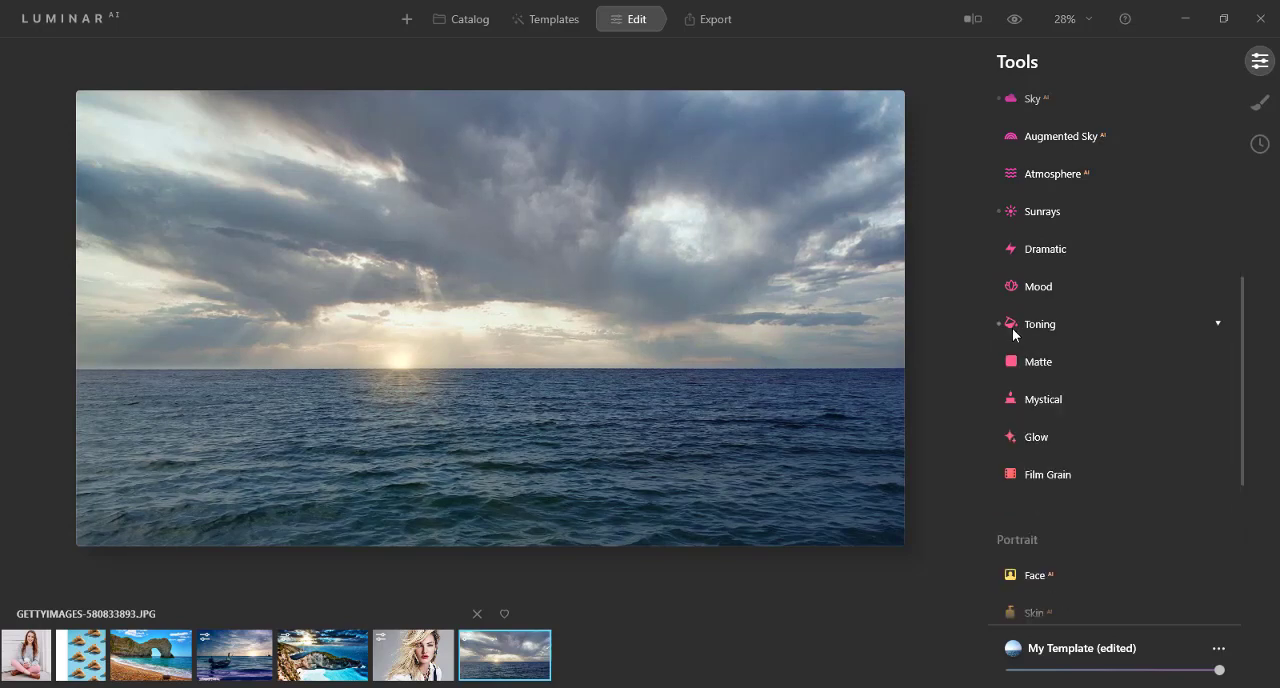
# Step: Add a Matte effect with Amount 10, Fade 29 and Contrast 57
pyautogui.click(1040, 363)
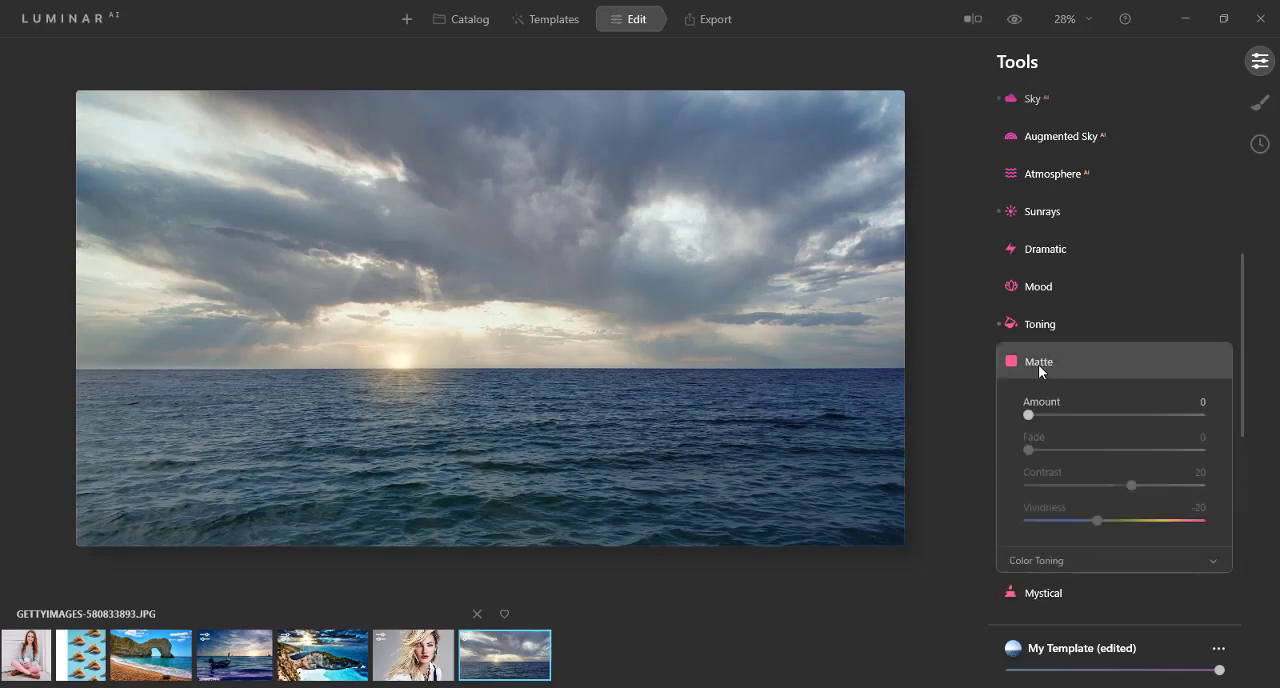
pyautogui.click(1046, 415)
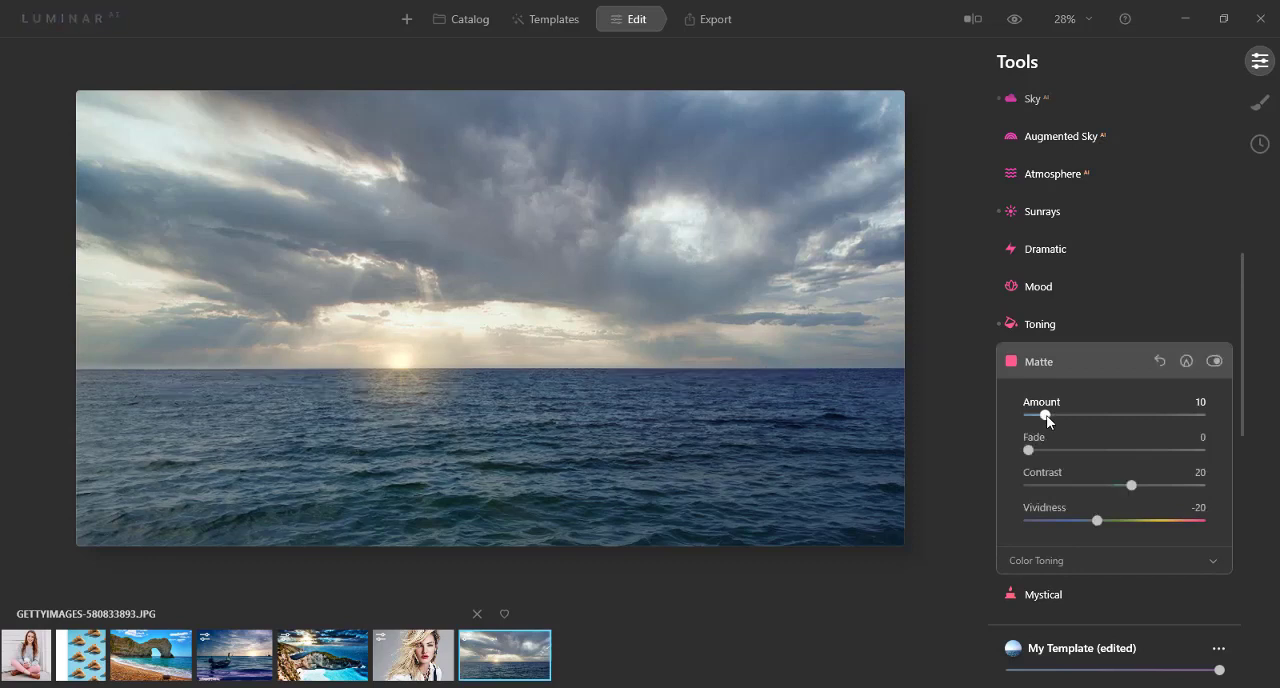
pyautogui.moveTo(1032, 449); pyautogui.dragTo(1079, 451)
pyautogui.moveTo(1129, 485); pyautogui.dragTo(1164, 488)
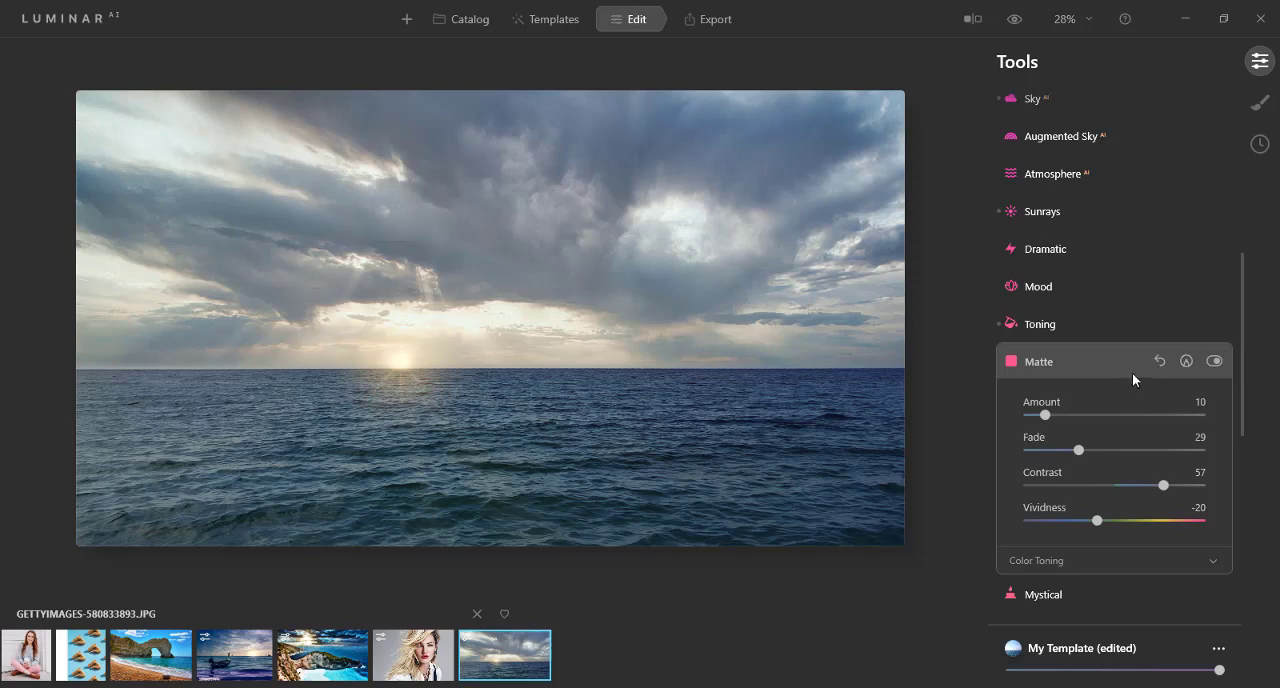
pyautogui.click(1018, 364)
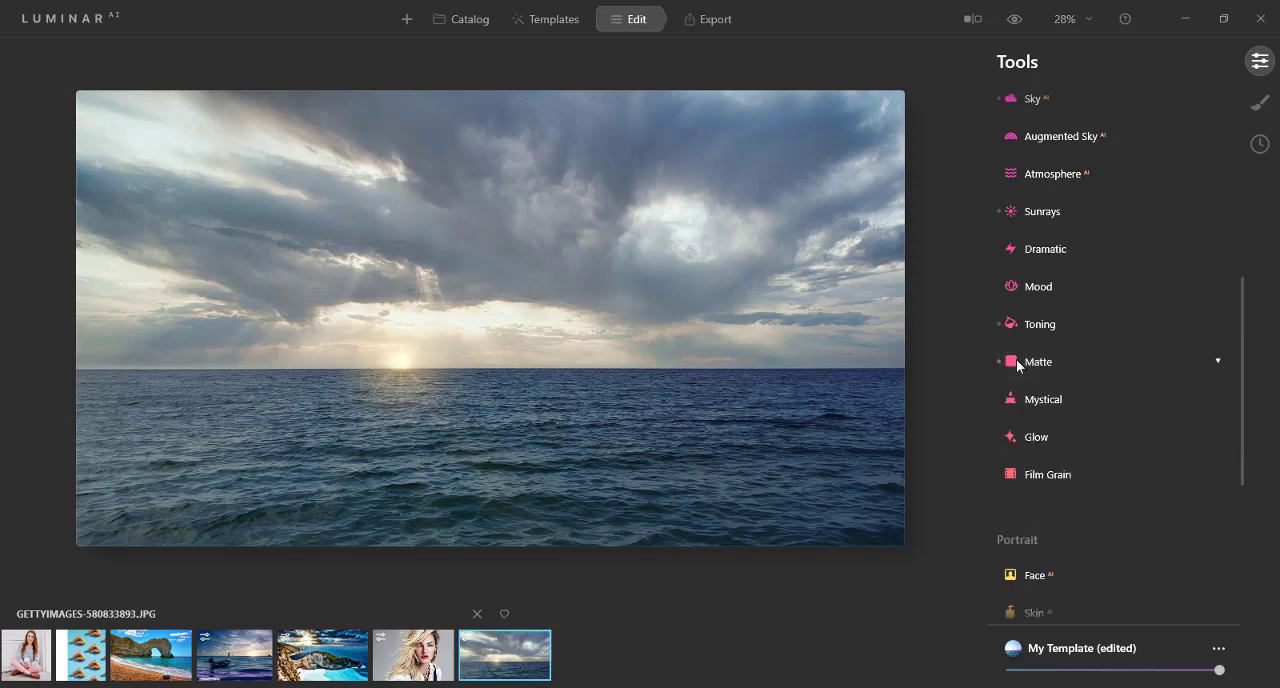
# Step: Add a Mystical effect with Amount 26, Shadows 58 and increased Smoothness
pyautogui.click(1033, 399)
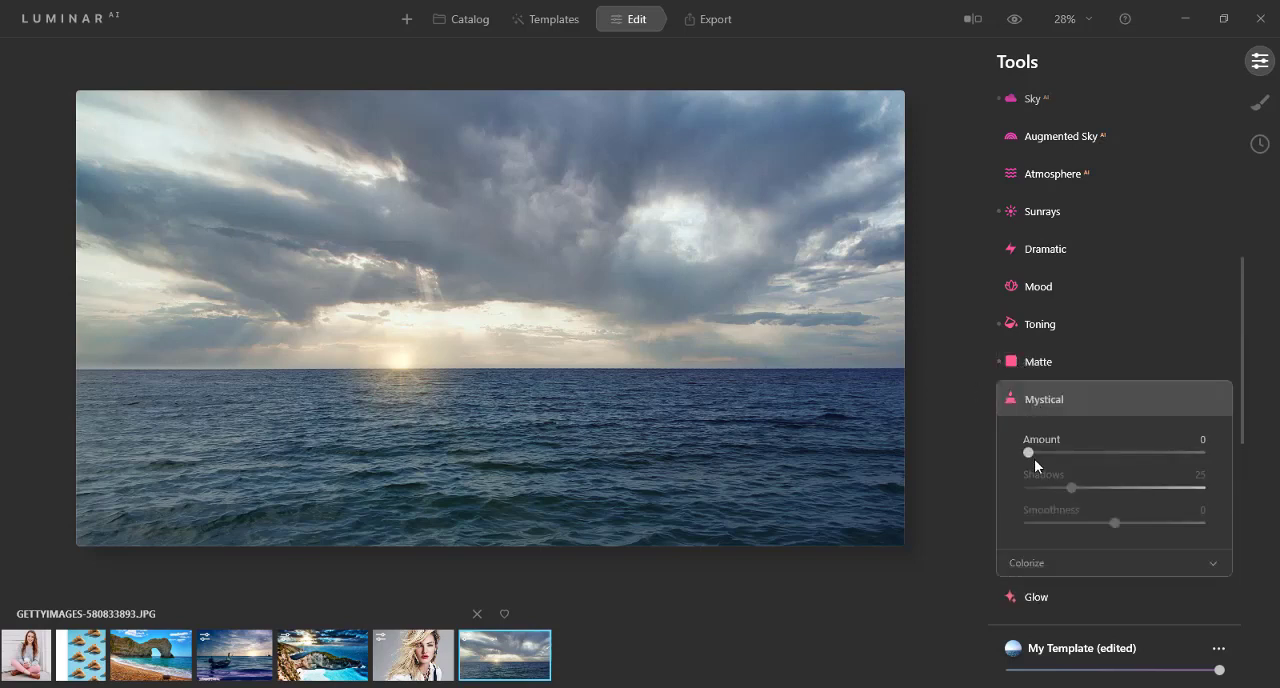
pyautogui.moveTo(1030, 454); pyautogui.dragTo(1073, 457)
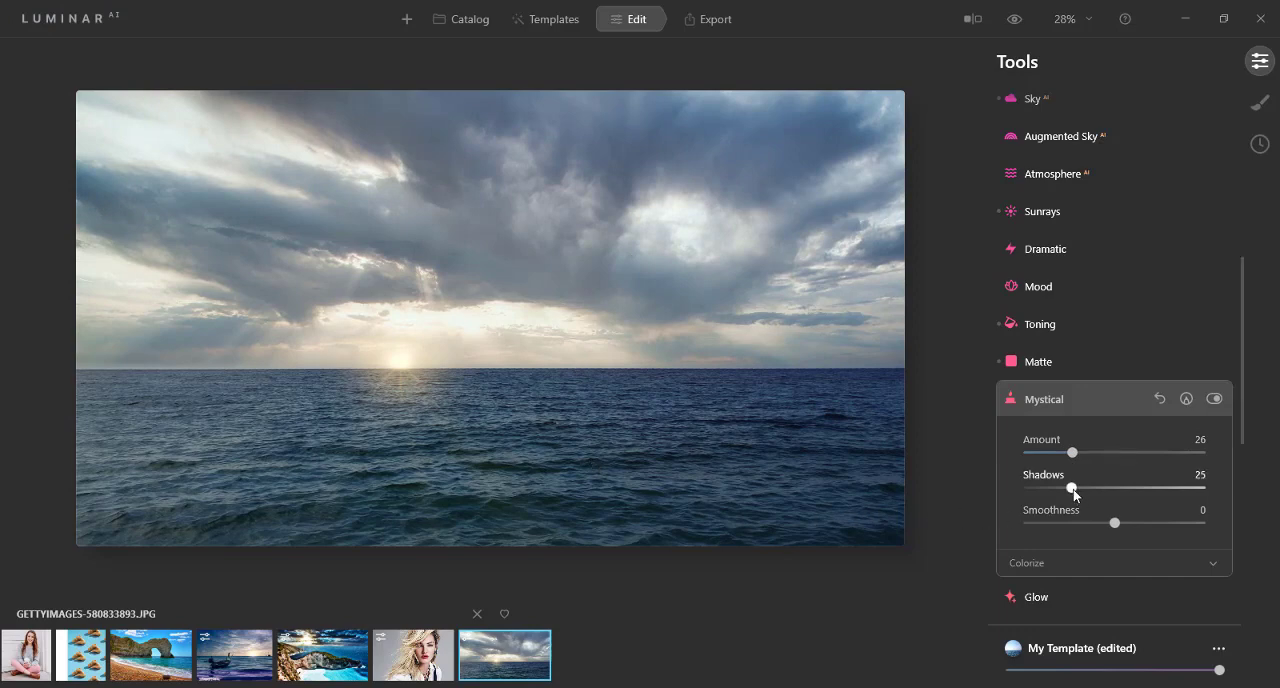
pyautogui.moveTo(1074, 493); pyautogui.dragTo(1137, 492)
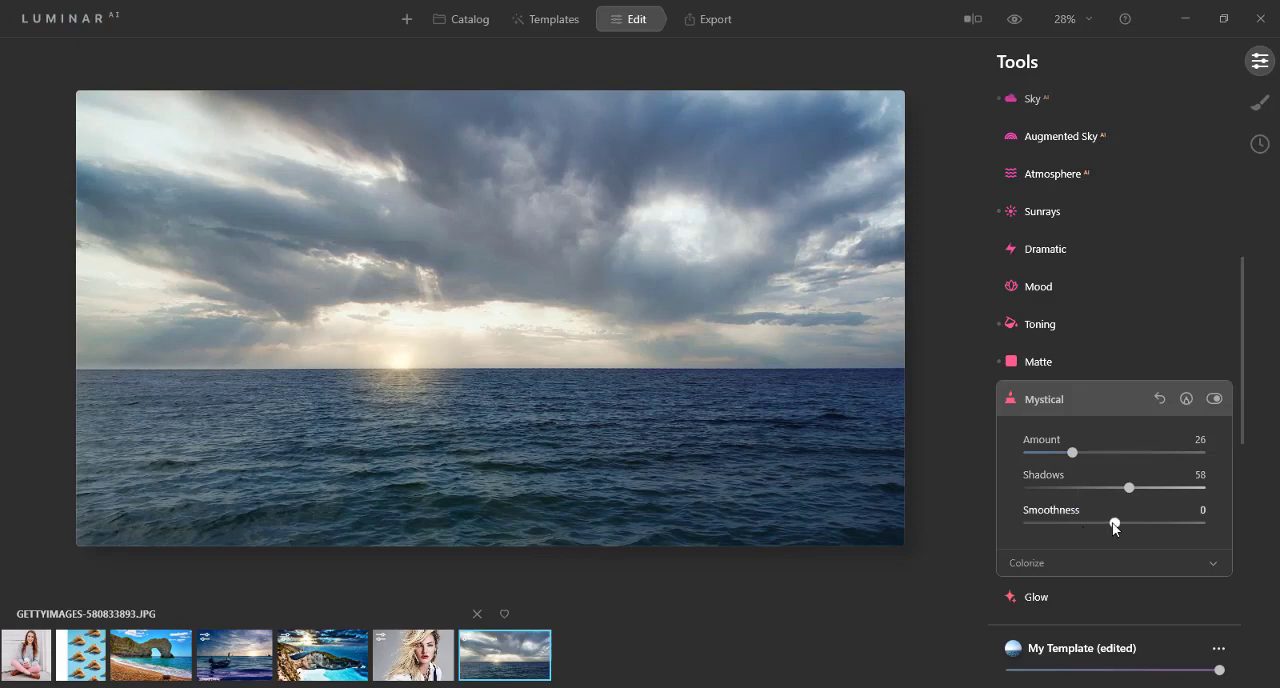
pyautogui.moveTo(1113, 522); pyautogui.dragTo(1163, 523)
pyautogui.click(1006, 405)
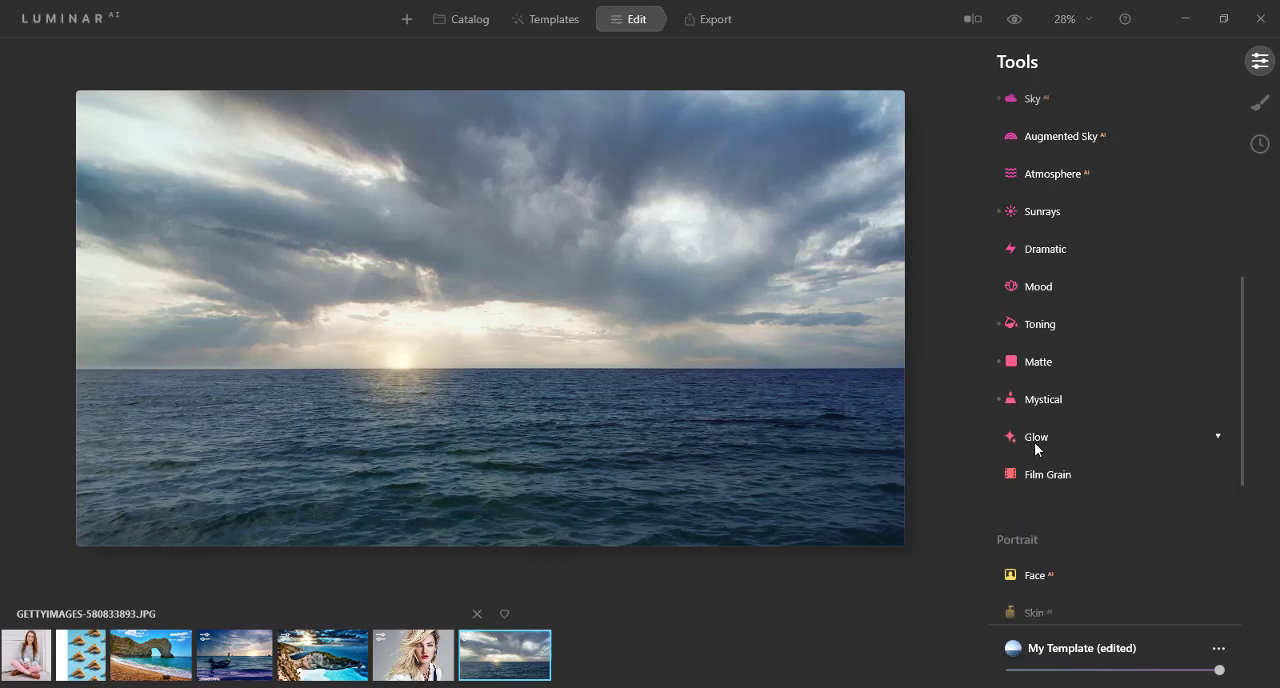
# Step: Review the Glow types, try the Soft Focus glow, and leave its Amount at 0
pyautogui.click(1035, 443)
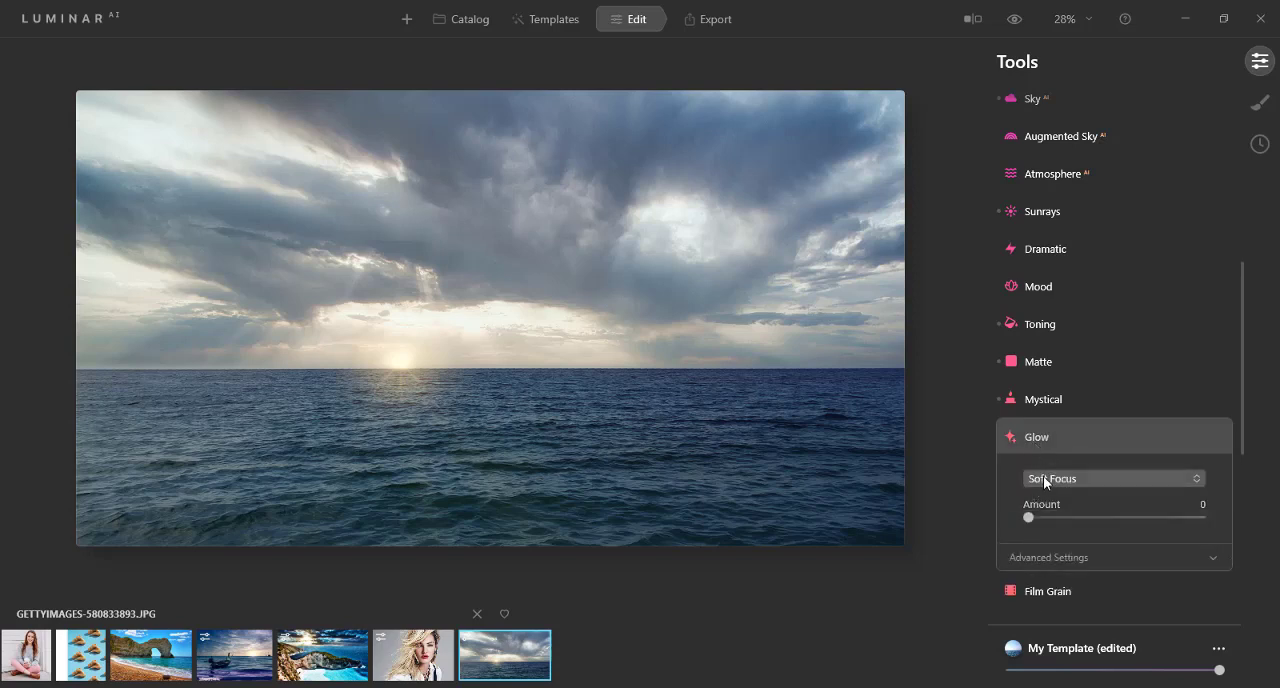
pyautogui.click(1043, 476)
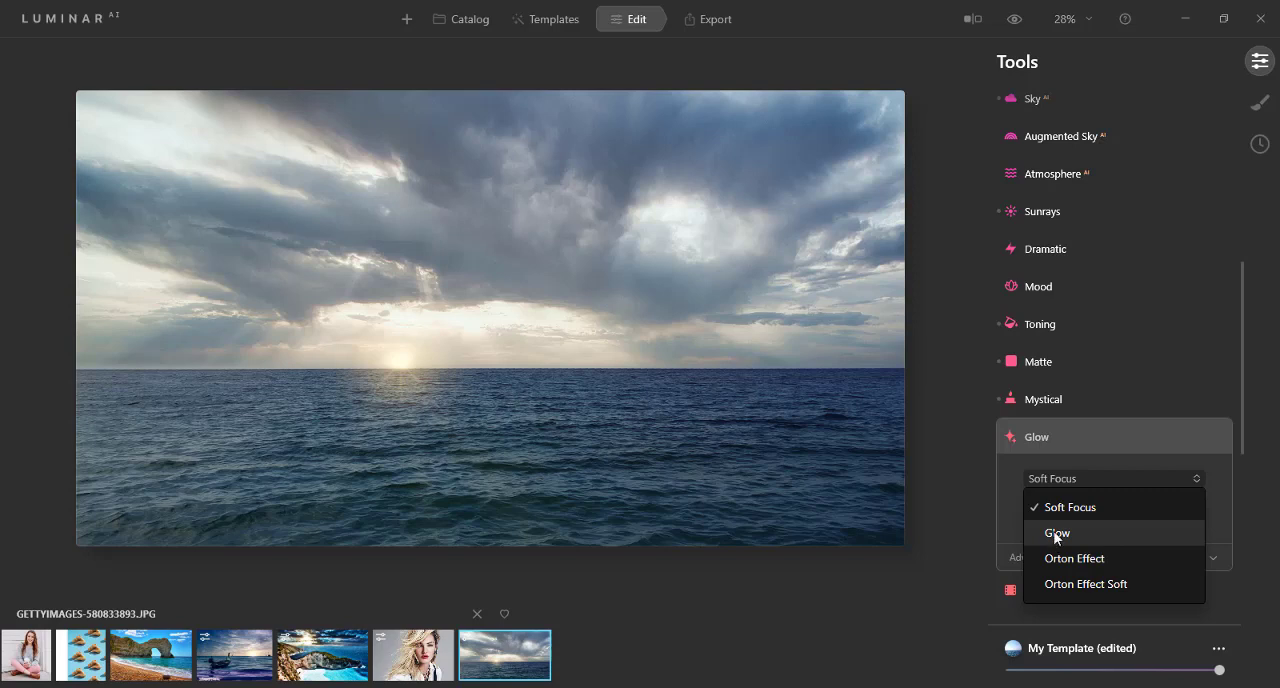
pyautogui.click(1018, 445)
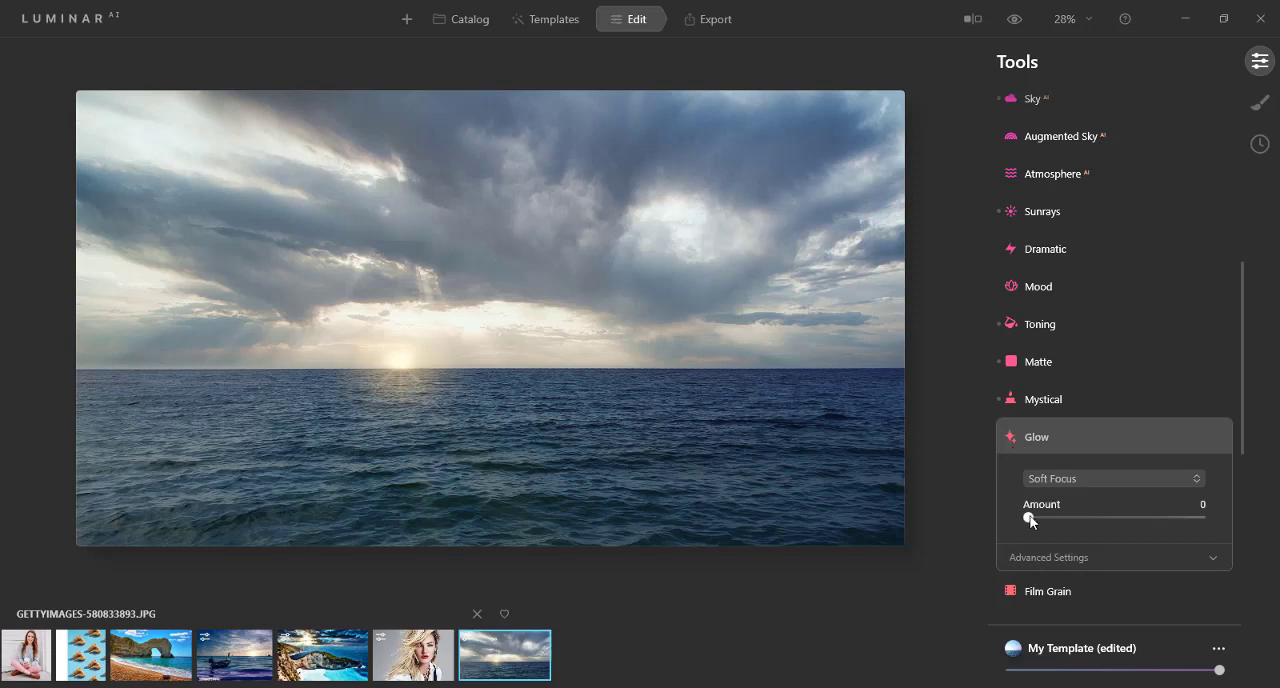
pyautogui.moveTo(1030, 520)
pyautogui.mouseDown()
pyautogui.moveTo(1154, 517)
pyautogui.moveTo(1007, 523)
pyautogui.mouseUp()
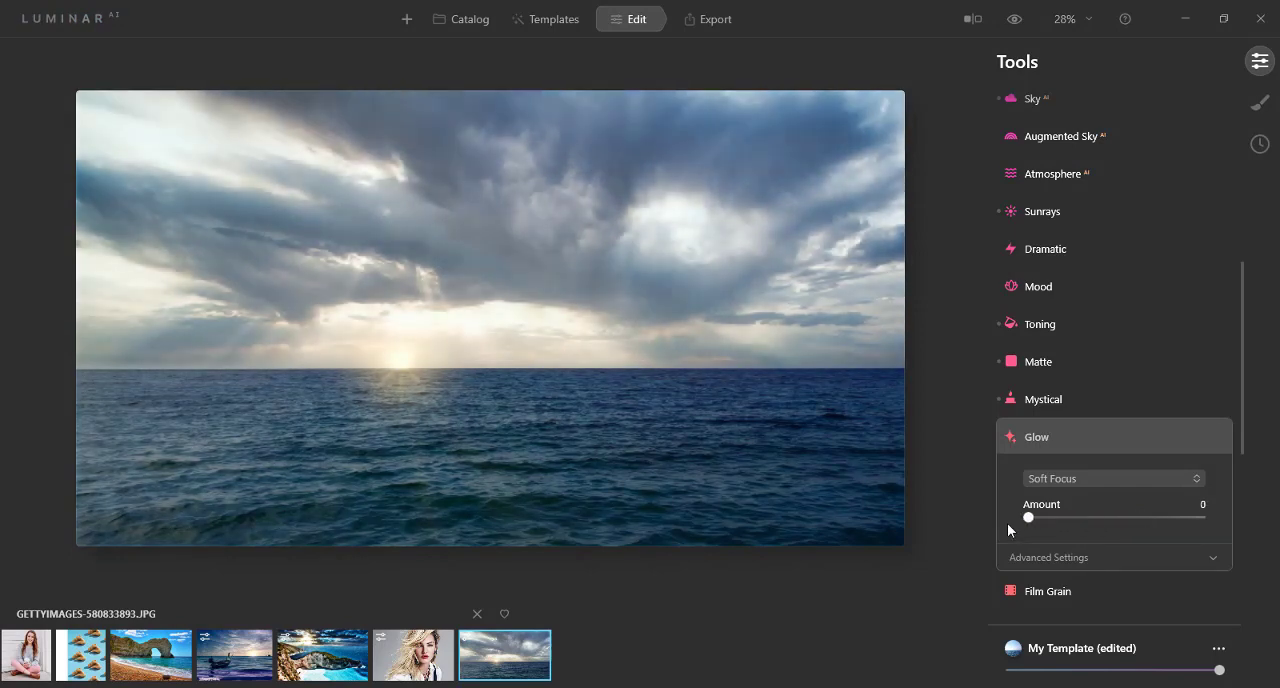
pyautogui.click(1011, 440)
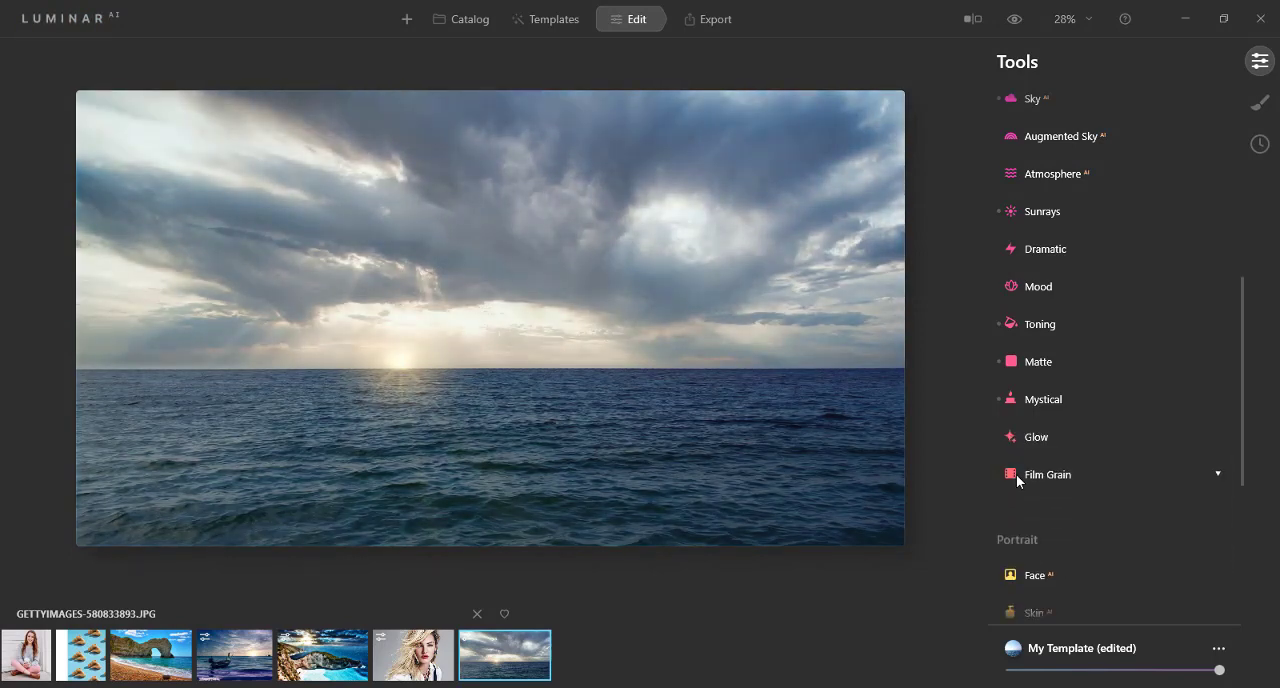
# Step: Try Atmosphere Fog at Amount 33, return the Amount to 0, and look through the other atmosphere types
pyautogui.click(1036, 173)
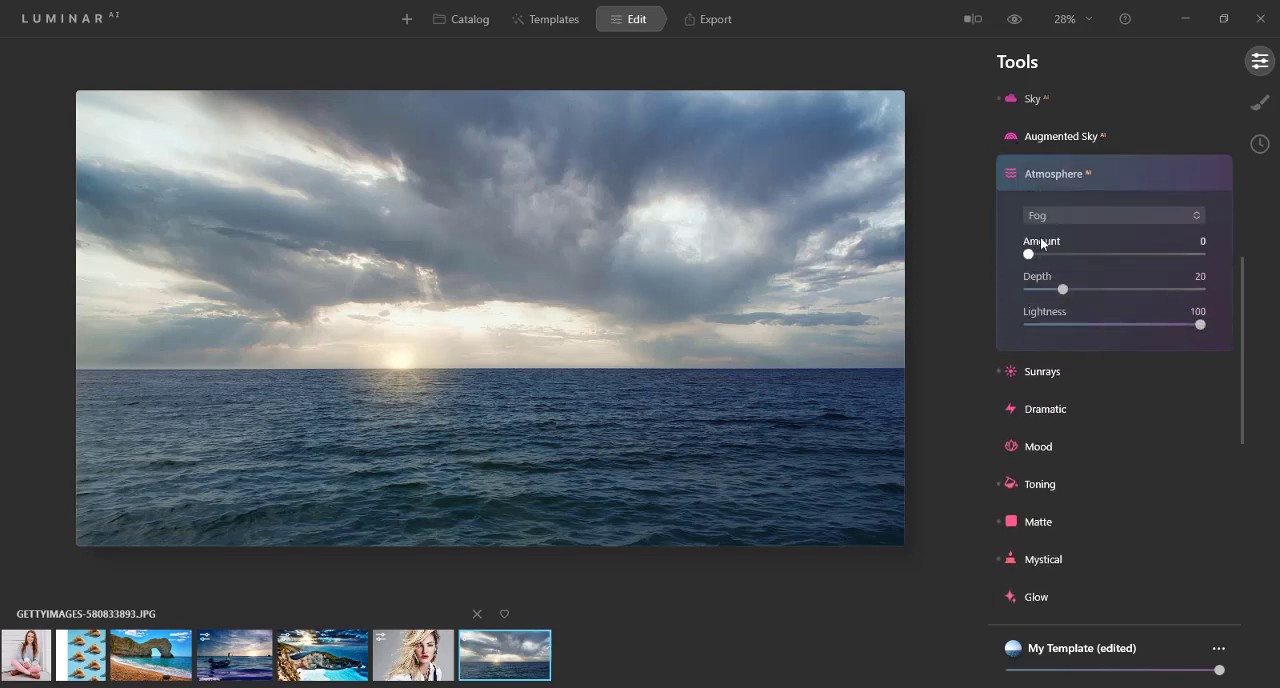
pyautogui.click(1046, 219)
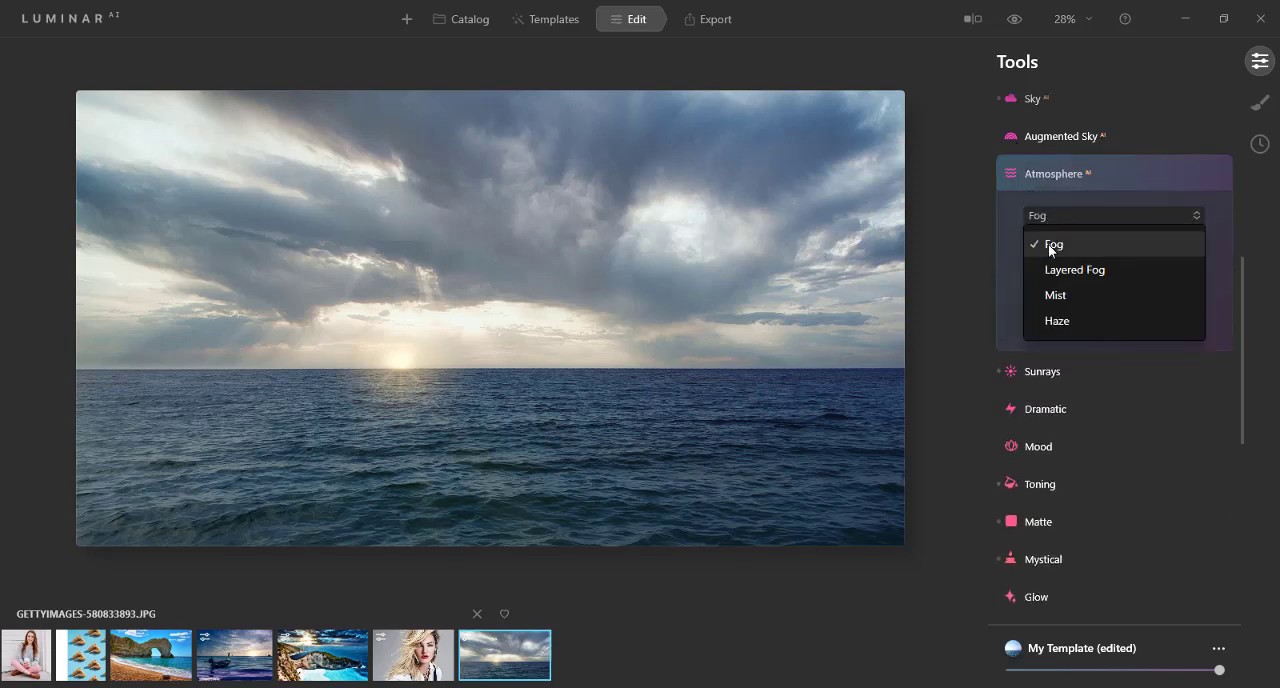
pyautogui.click(1048, 245)
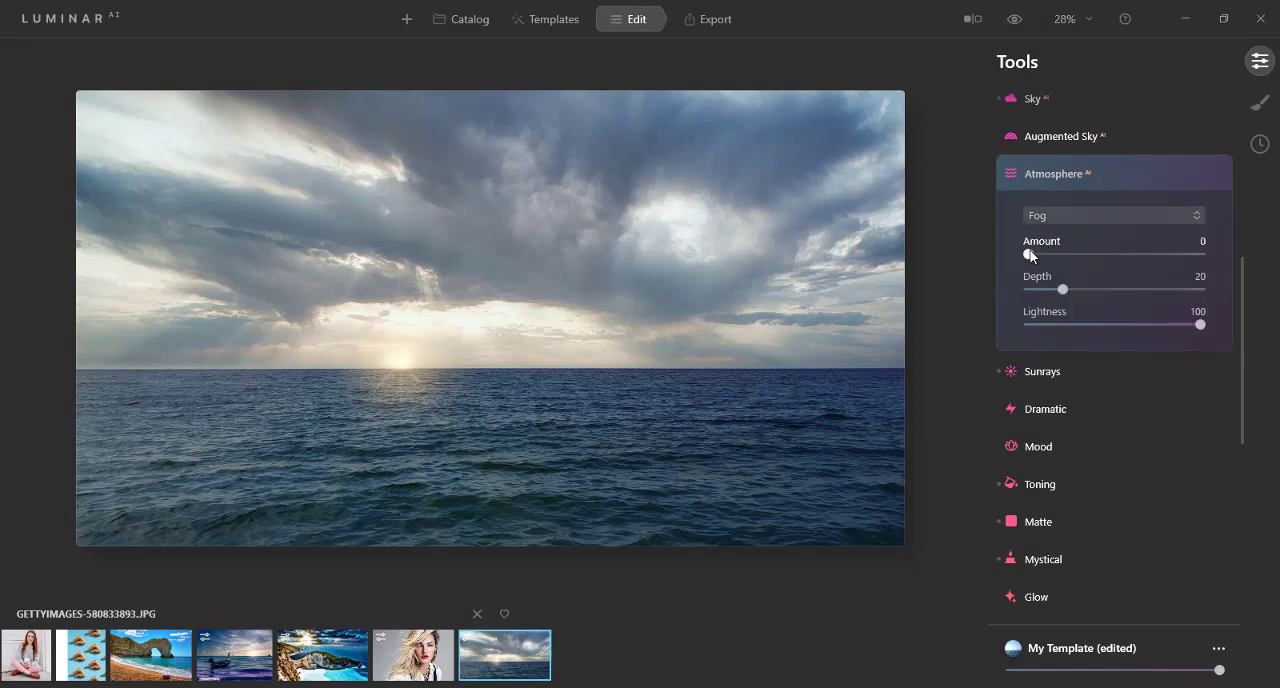
pyautogui.moveTo(1028, 254); pyautogui.dragTo(1088, 255)
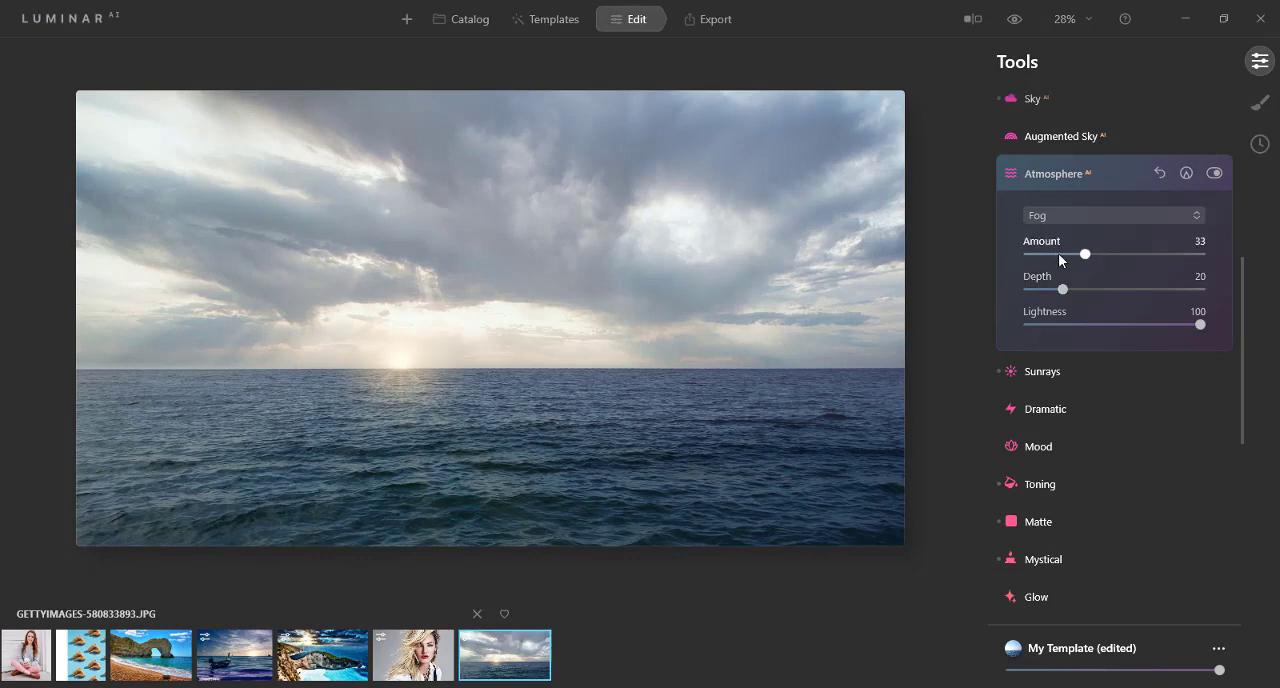
pyautogui.moveTo(1058, 254); pyautogui.dragTo(1009, 253)
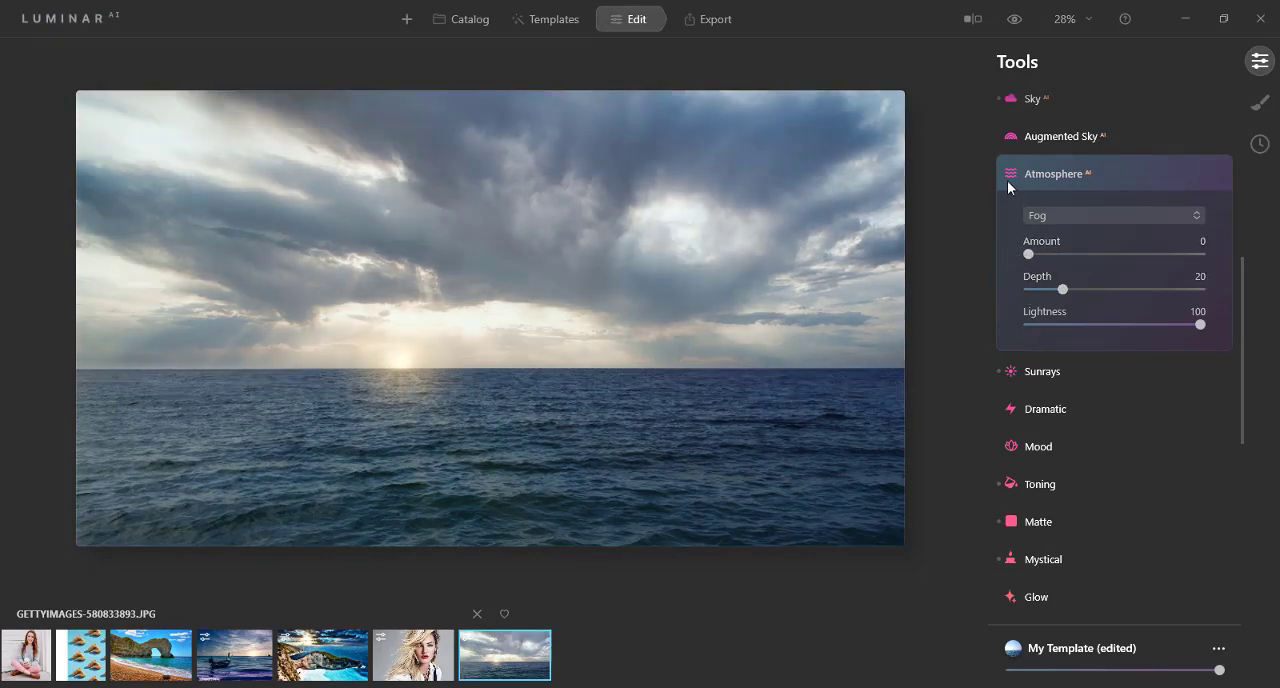
pyautogui.click(1053, 219)
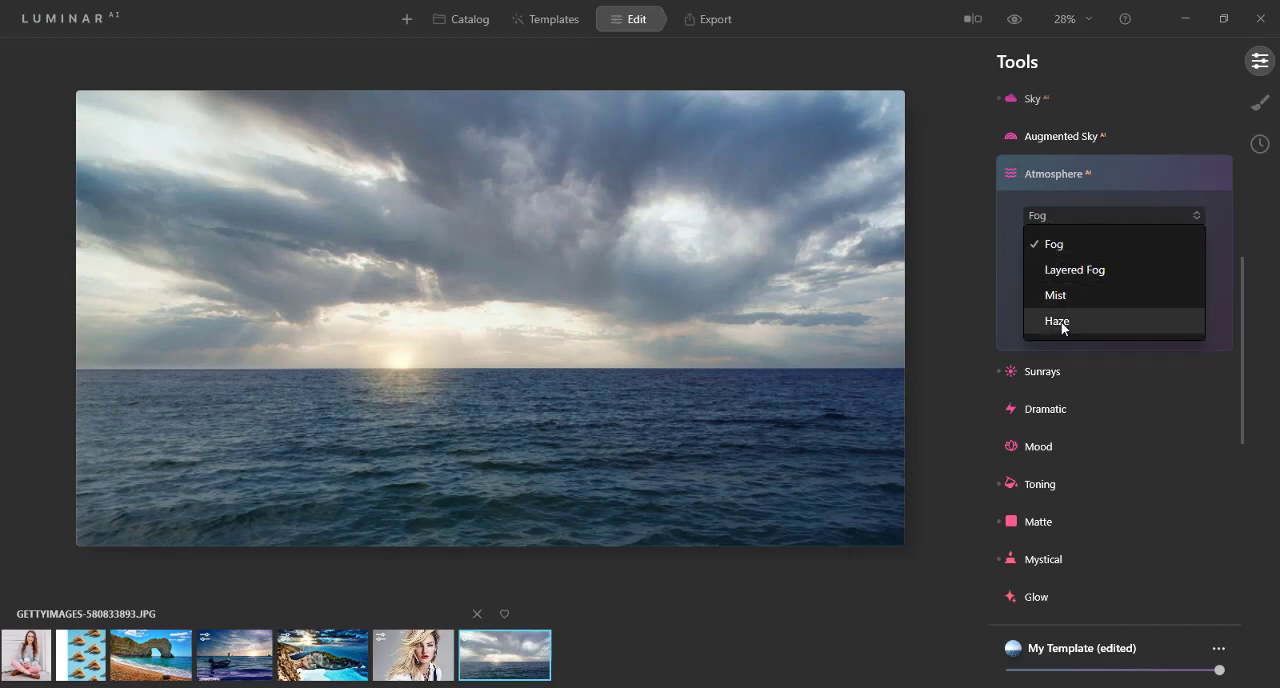
pyautogui.click(1007, 178)
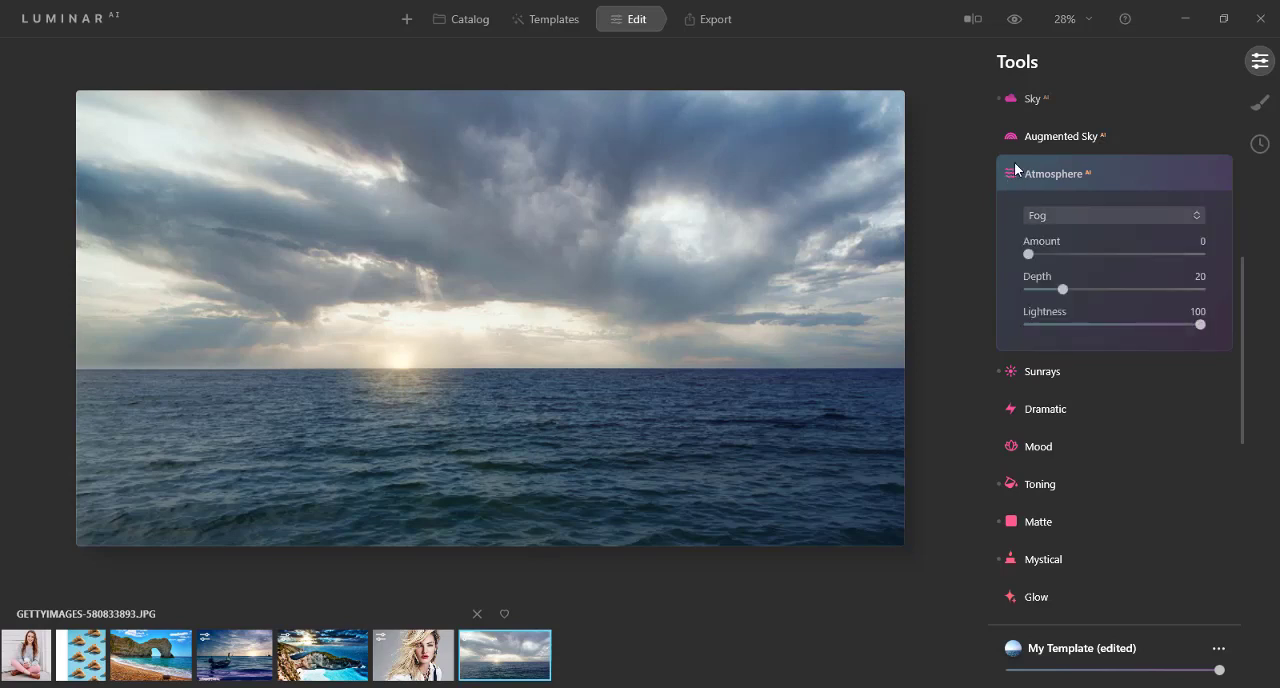
pyautogui.click(1008, 176)
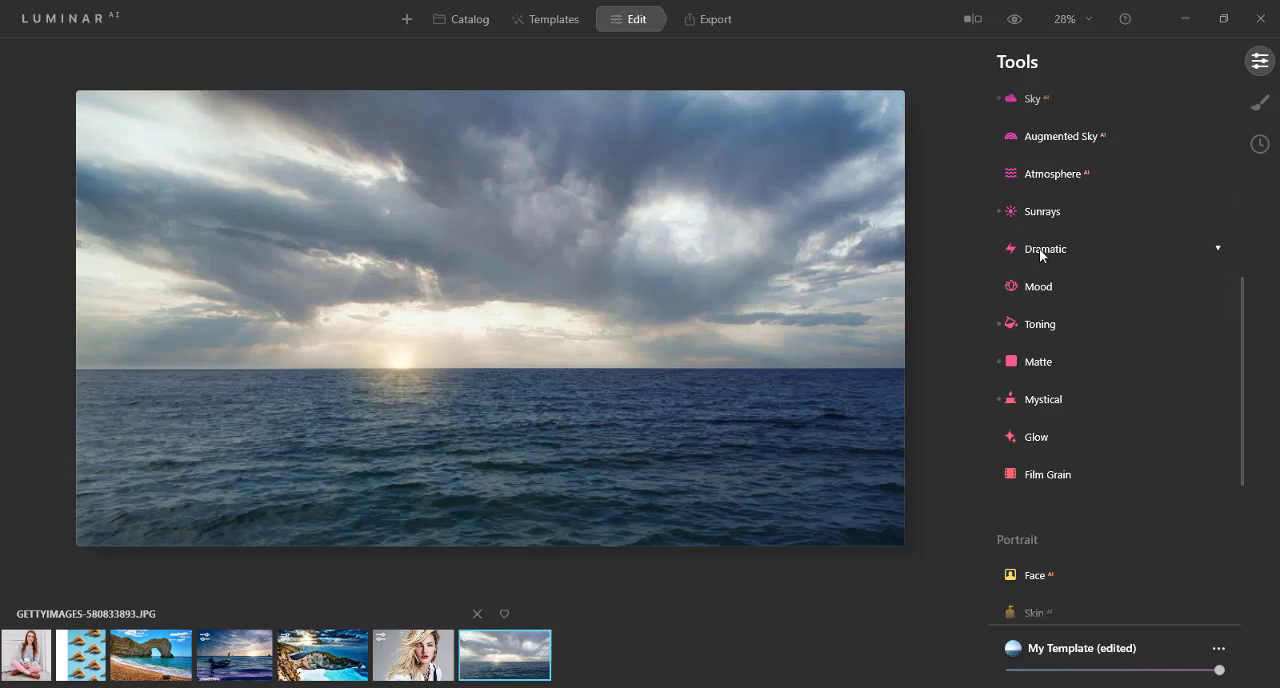
# Step: Apply the Athena portrait toning LUT as the photo's Mood and set its Contrast to 25
pyautogui.click(1030, 285)
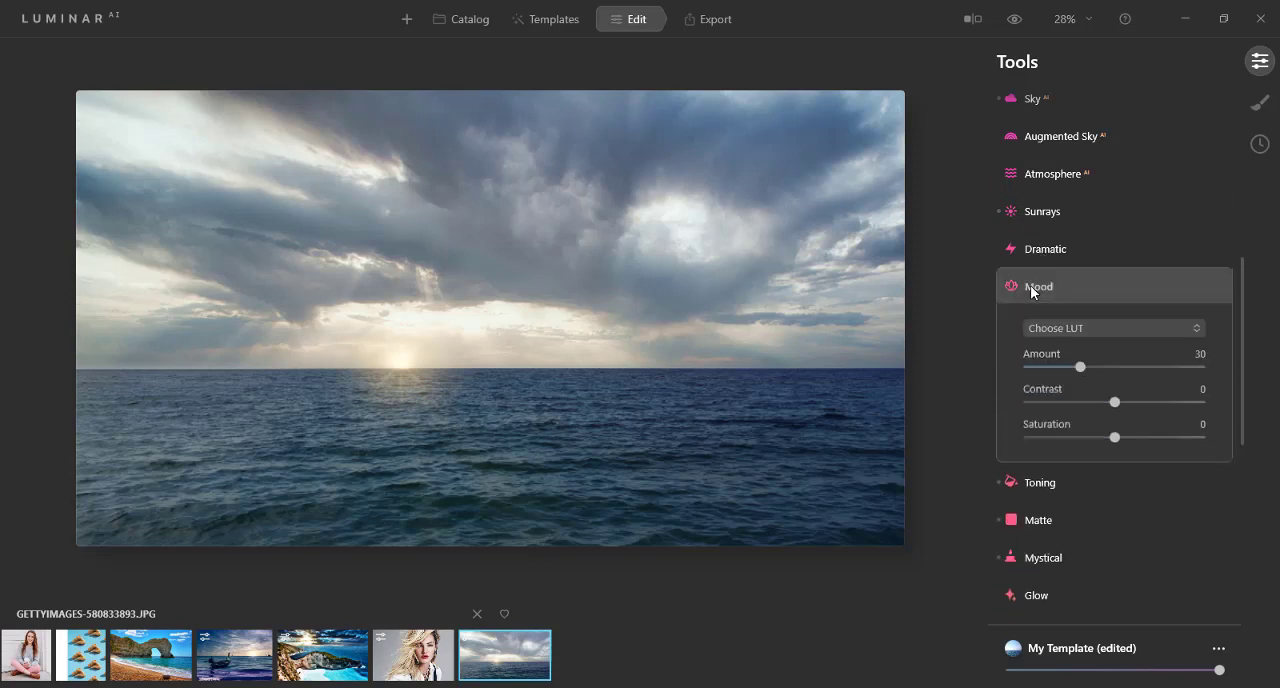
pyautogui.click(1071, 329)
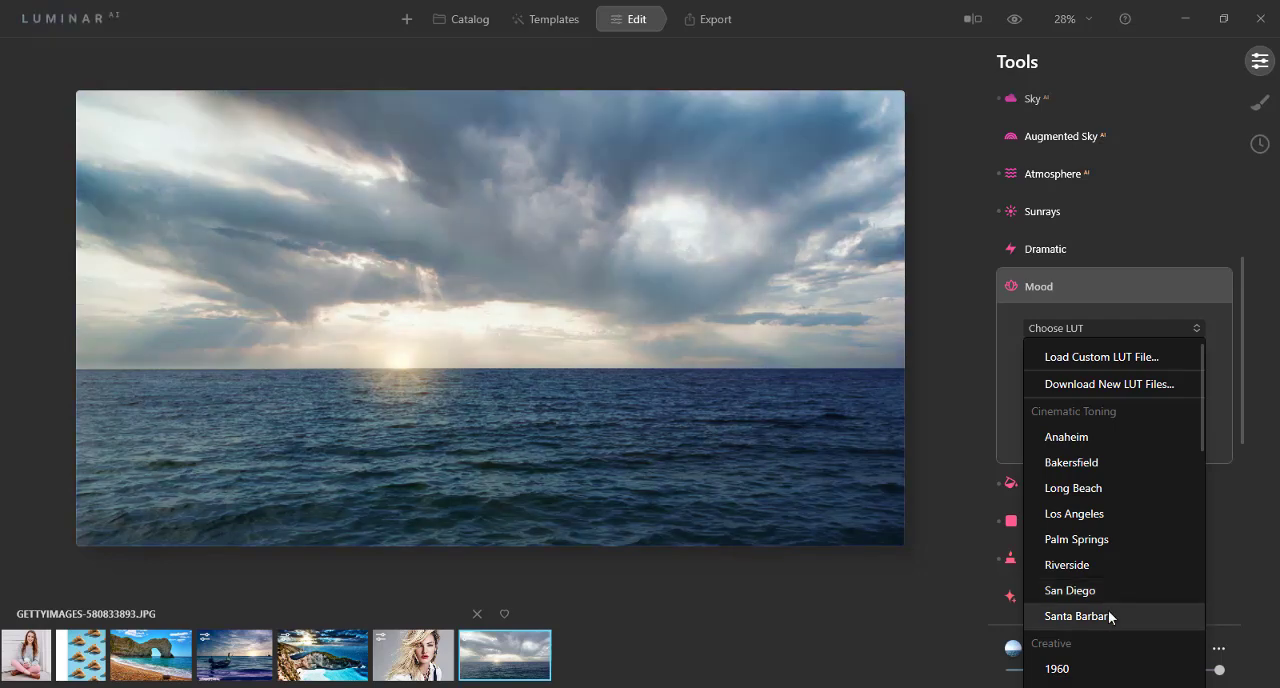
pyautogui.scroll(-3, 1108, 612)
pyautogui.scroll(-10, 1107, 610)
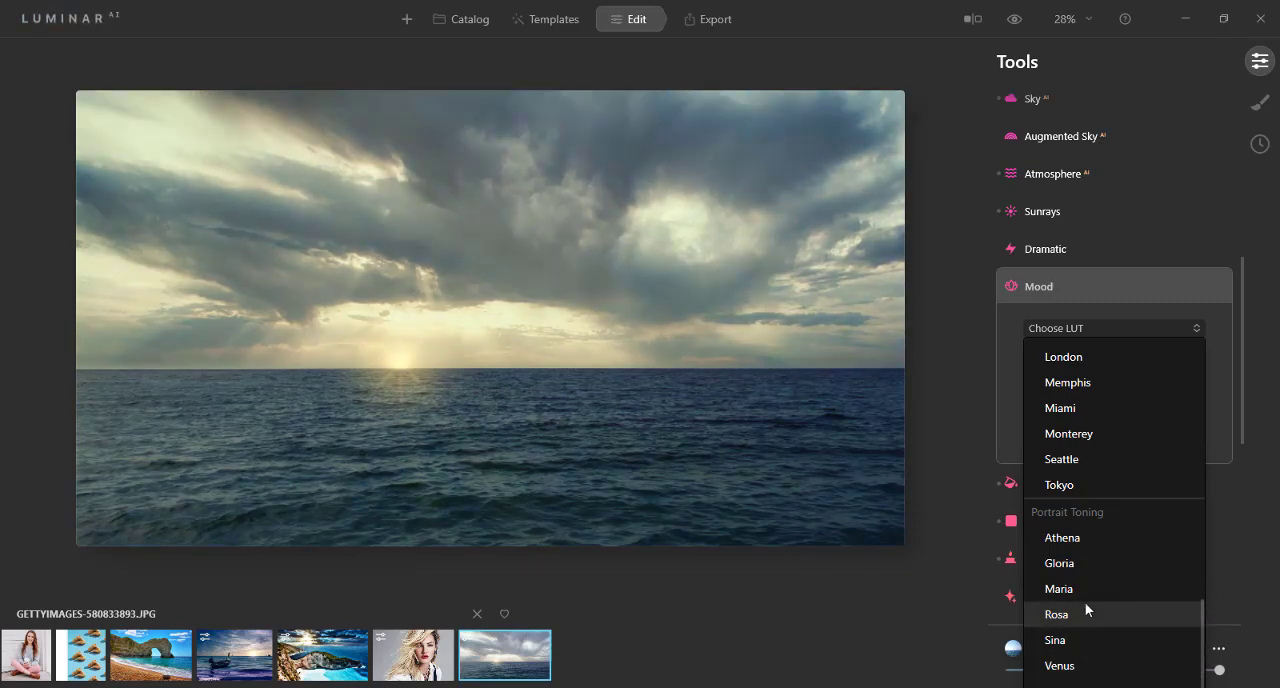
pyautogui.click(1089, 537)
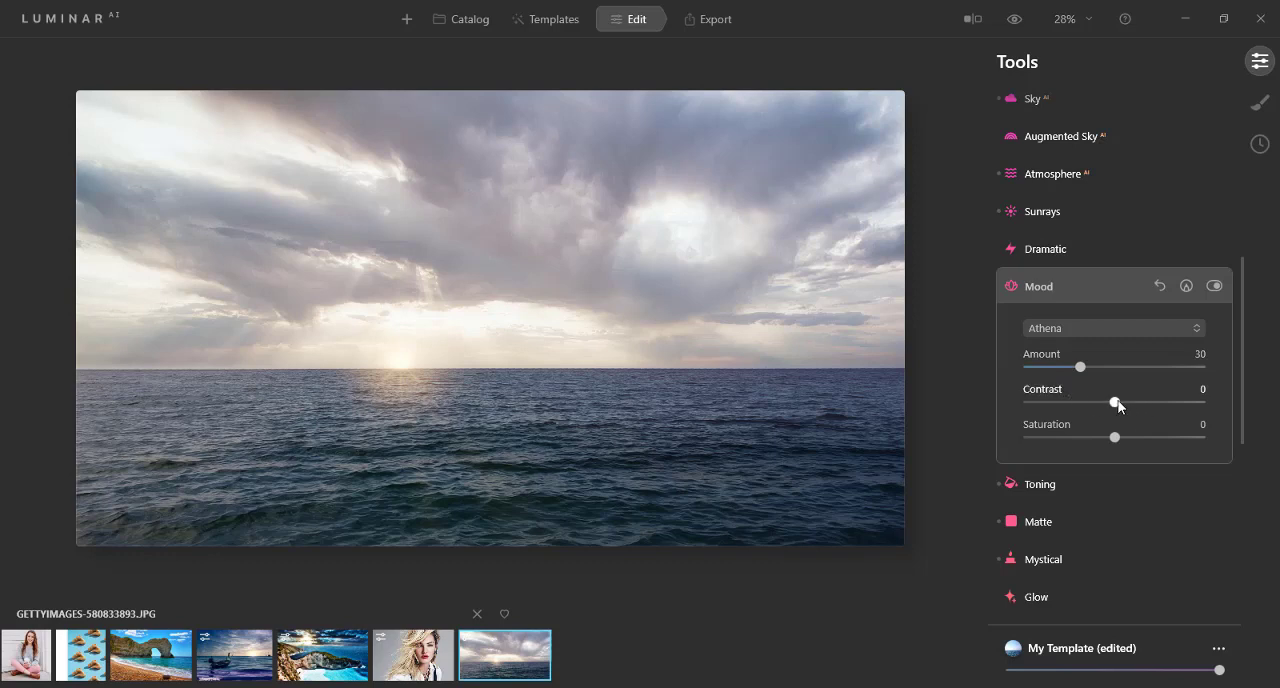
pyautogui.moveTo(1115, 402); pyautogui.dragTo(1127, 402)
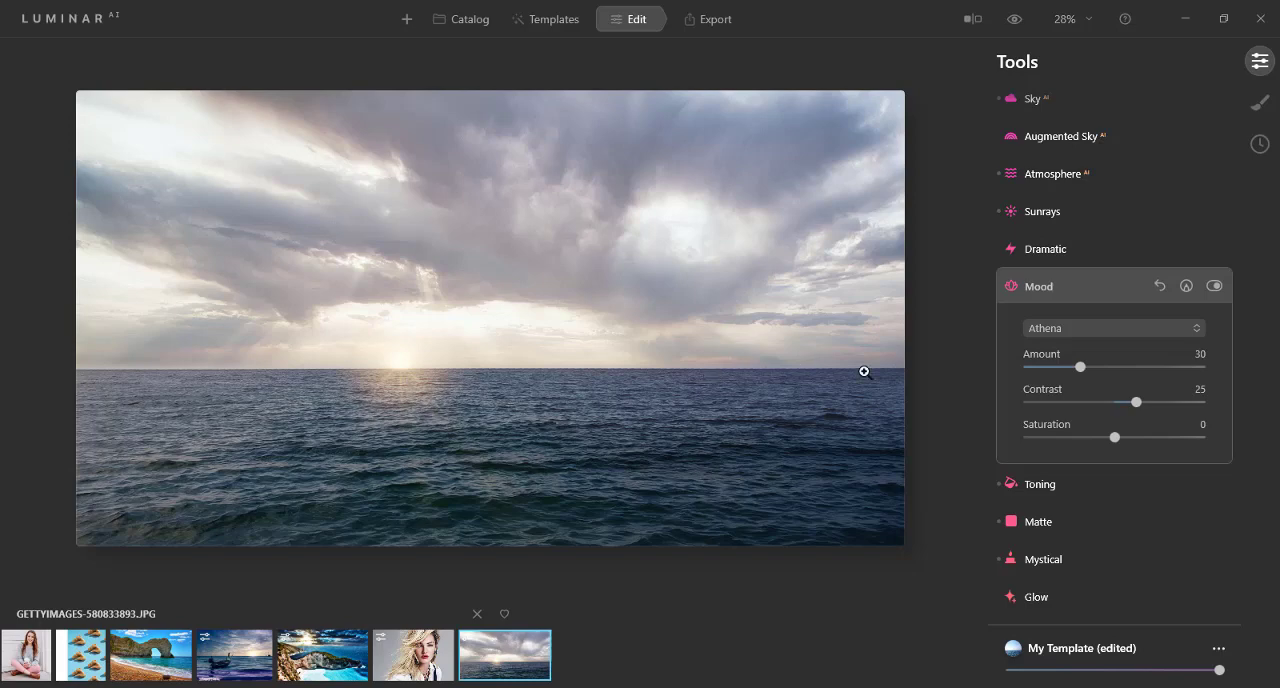
# Step: Set the Mood effect's Saturation to 25
pyautogui.moveTo(1117, 443); pyautogui.dragTo(1137, 440)
pyautogui.click(1010, 287)
# Step: Set the Sunrays effect's Sunrays Warmth to 73 and its Sun Warmth to 38
pyautogui.click(1014, 211)
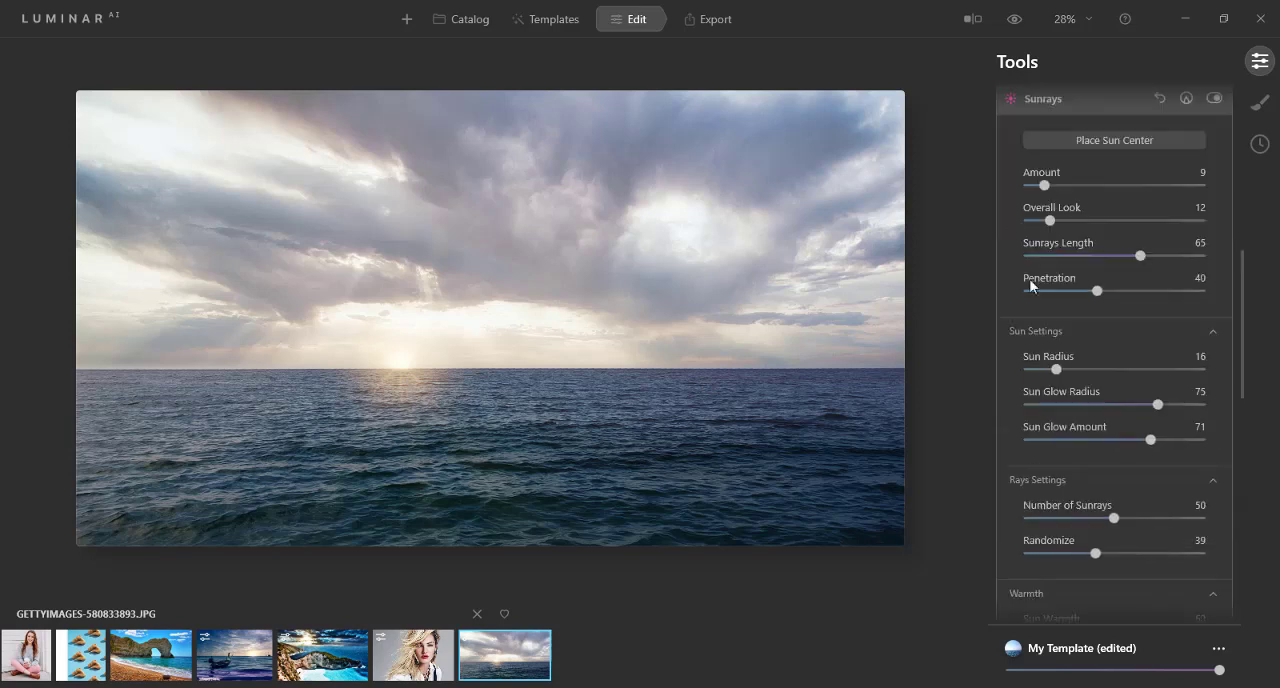
pyautogui.scroll(-3, 1039, 596)
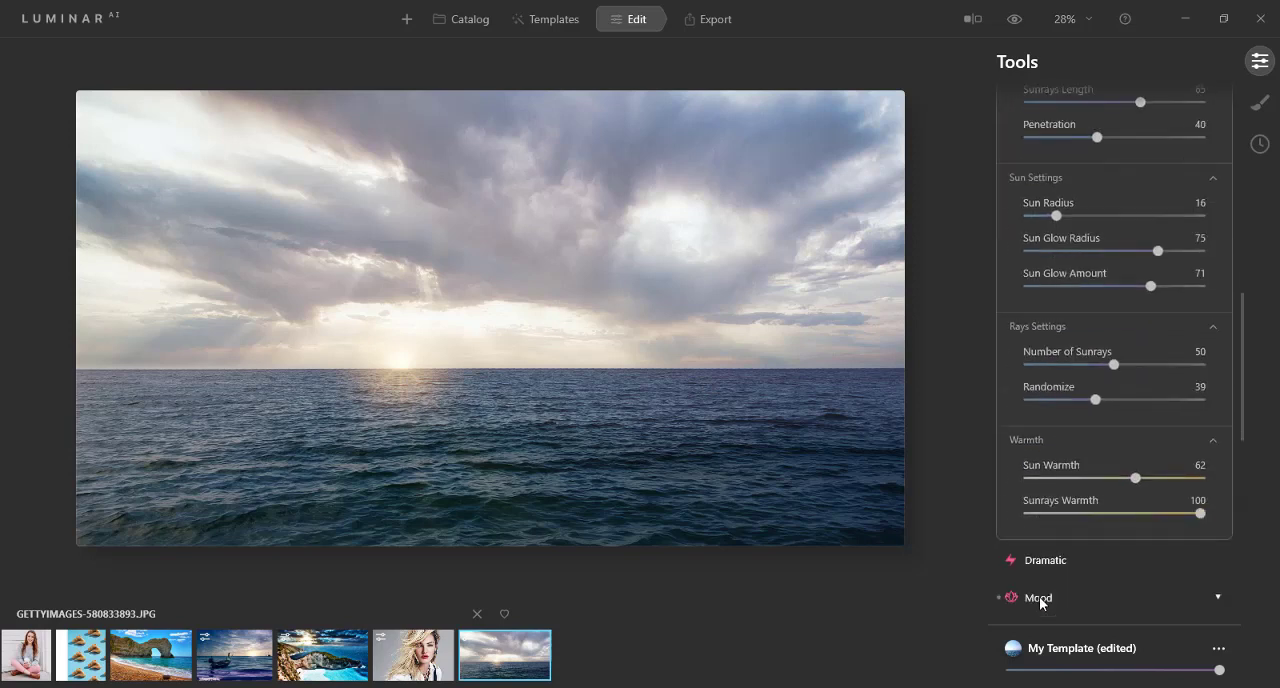
pyautogui.moveTo(1205, 513); pyautogui.dragTo(1172, 516)
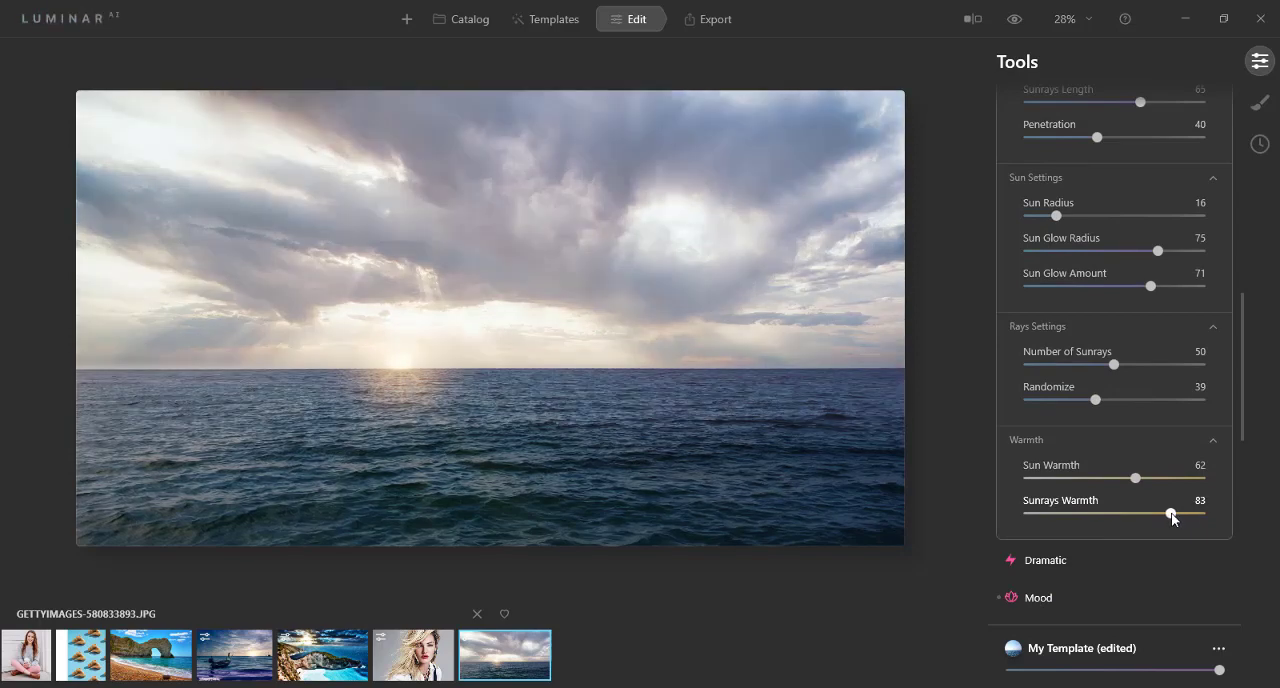
pyautogui.moveTo(1161, 514); pyautogui.dragTo(1154, 515)
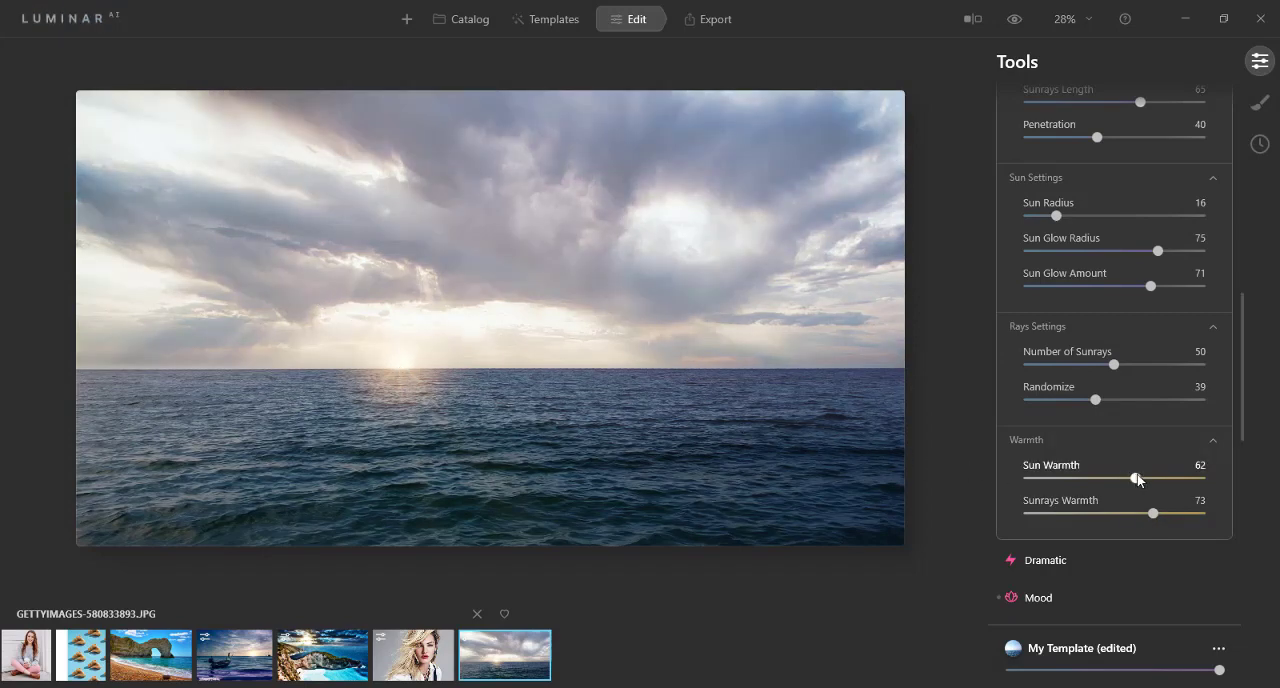
pyautogui.moveTo(1137, 482); pyautogui.dragTo(1103, 486)
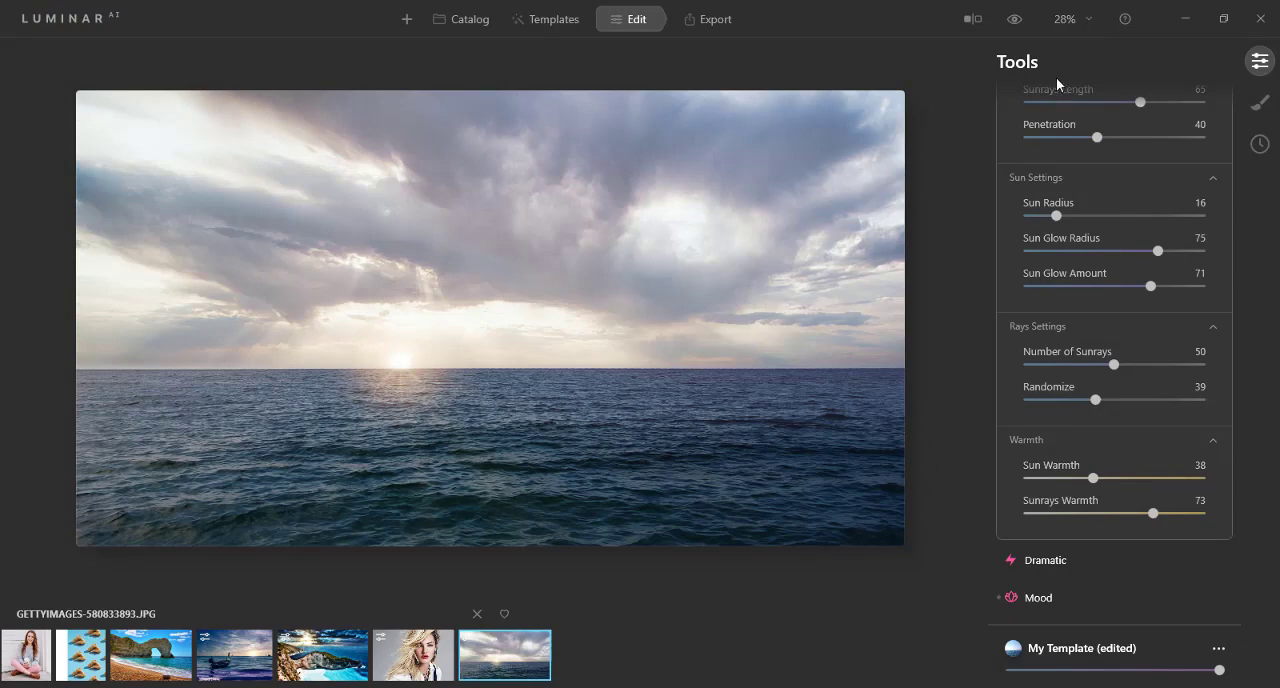
pyautogui.scroll(3, 1036, 287)
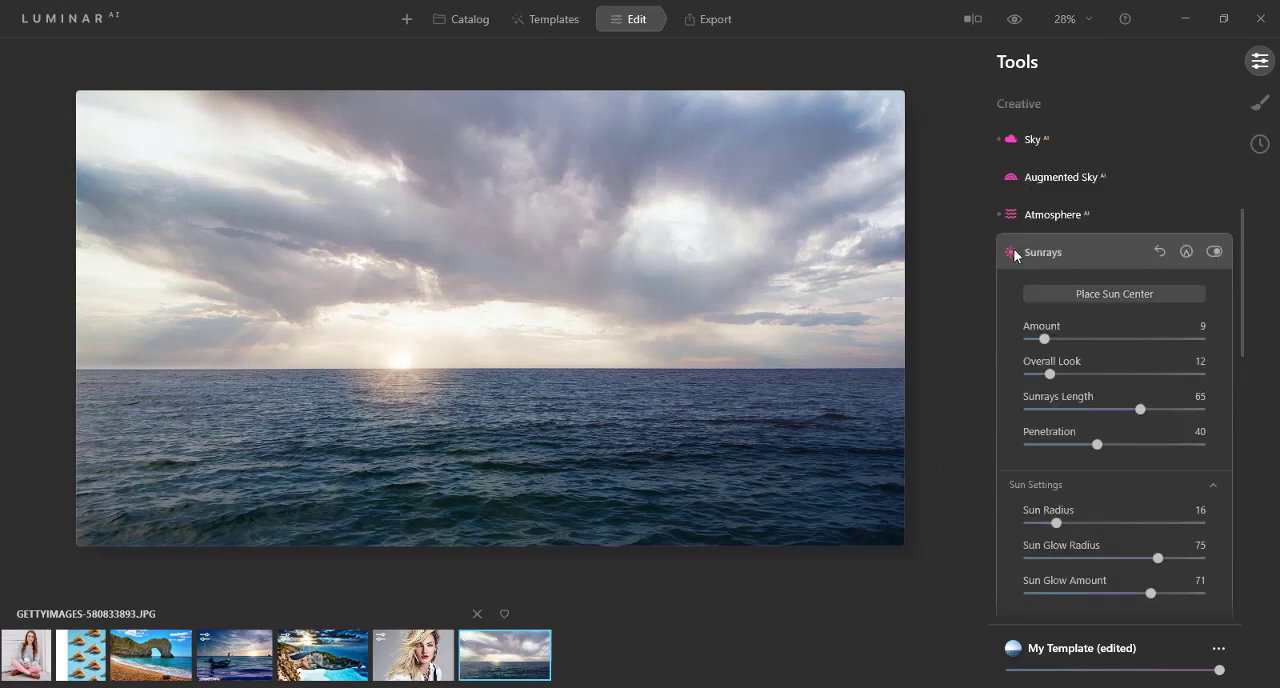
pyautogui.click(1015, 255)
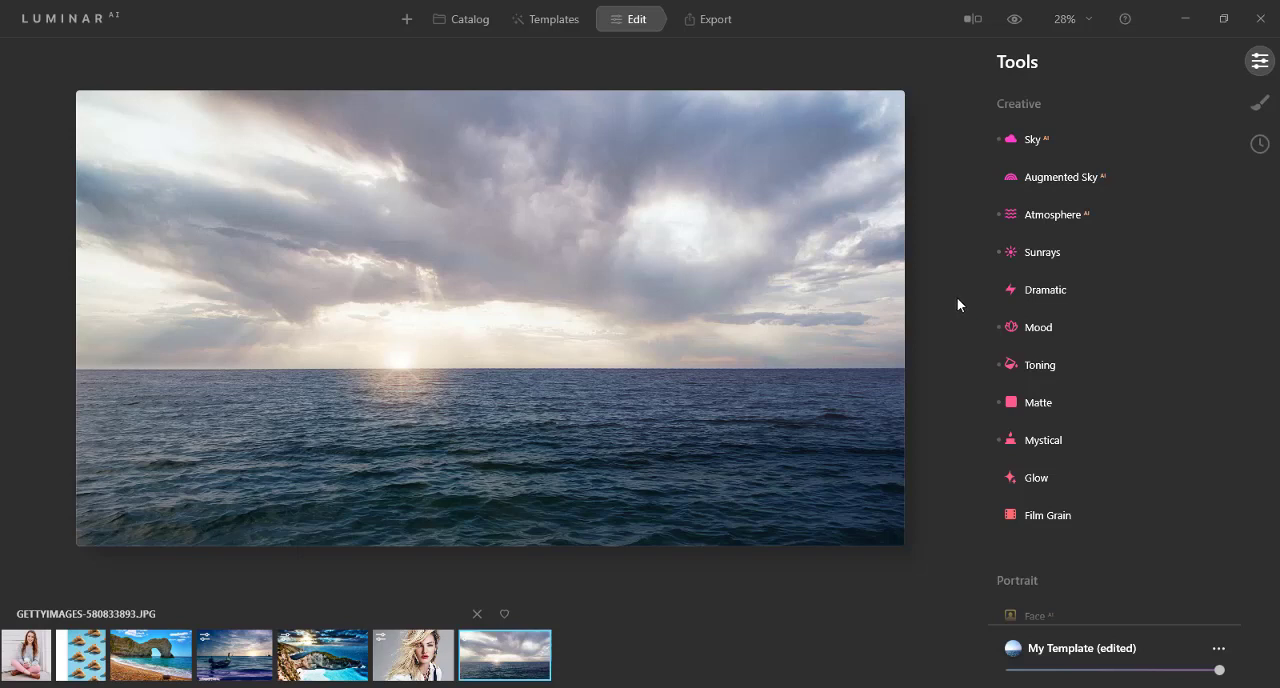
# Step: Look through the available Essentials, Creative, Portrait and Professional editing tools
pyautogui.scroll(-2, 1116, 370)
pyautogui.scroll(2, 1010, 385)
pyautogui.scroll(2, 1121, 457)
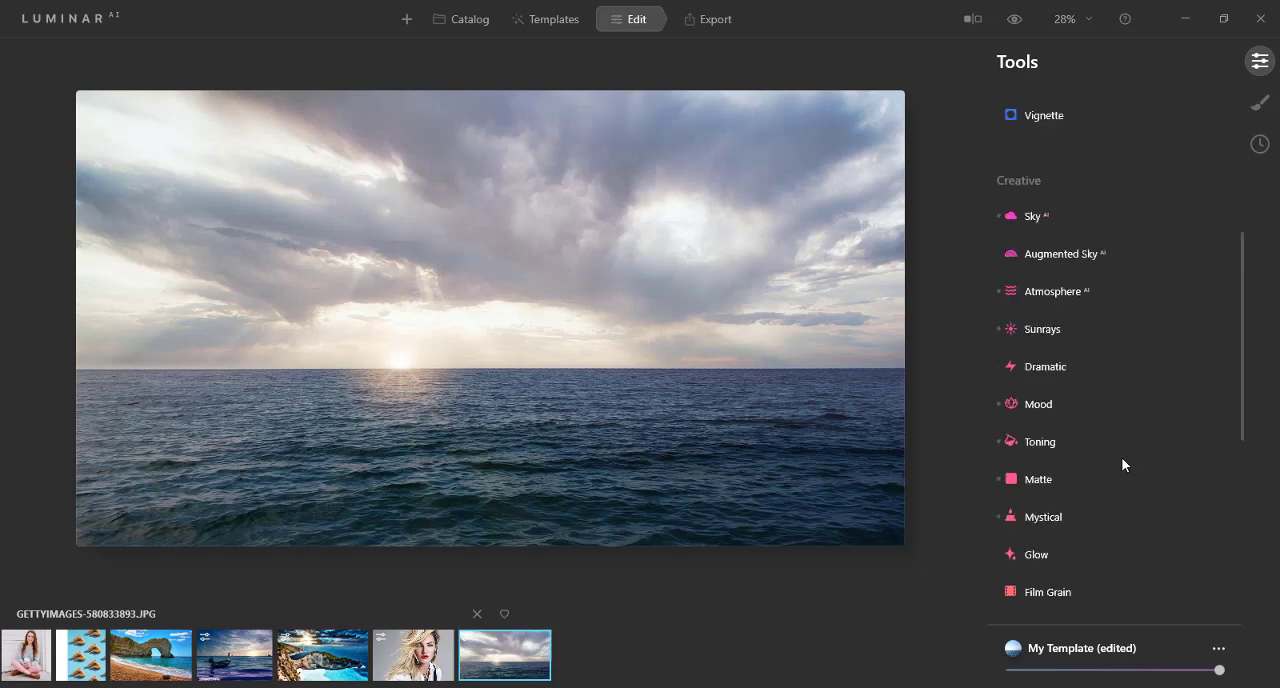
pyautogui.scroll(3, 1122, 460)
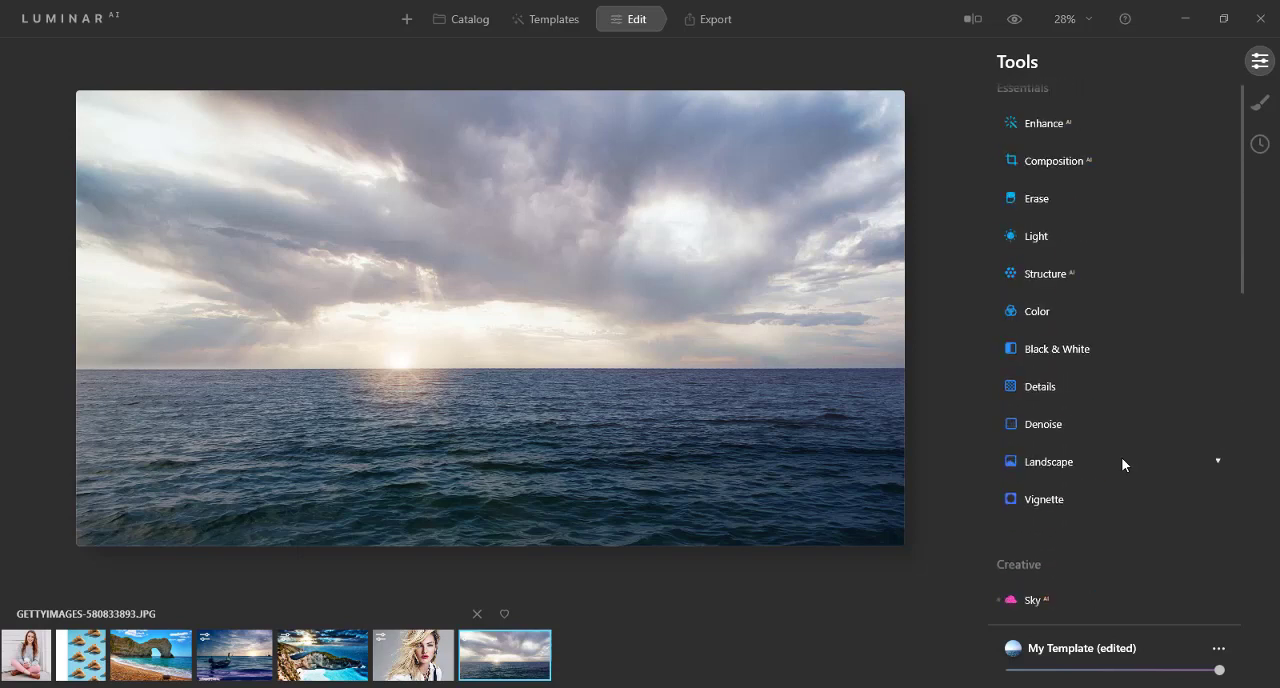
pyautogui.scroll(-3, 1121, 463)
pyautogui.scroll(-2, 1121, 463)
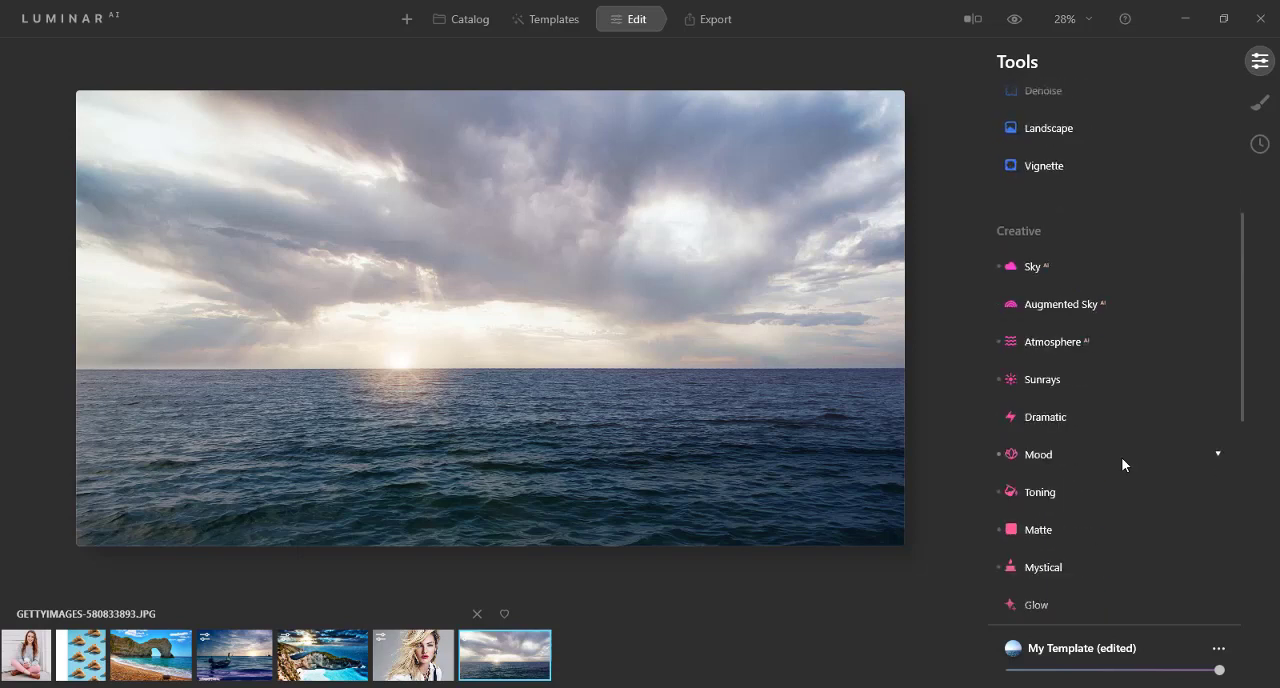
pyautogui.scroll(-5, 1122, 462)
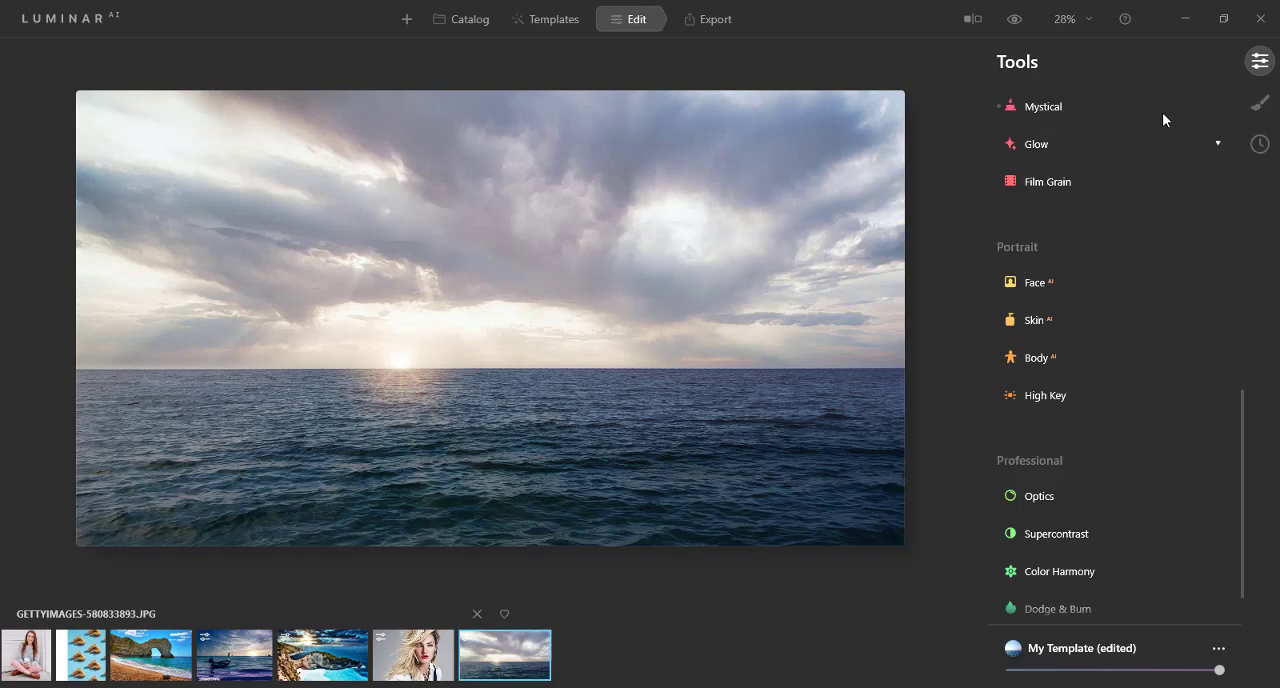
# Step: Add a Basic local mask and paint it over the bright sky along the horizon and the water below the sun
pyautogui.click(1258, 104)
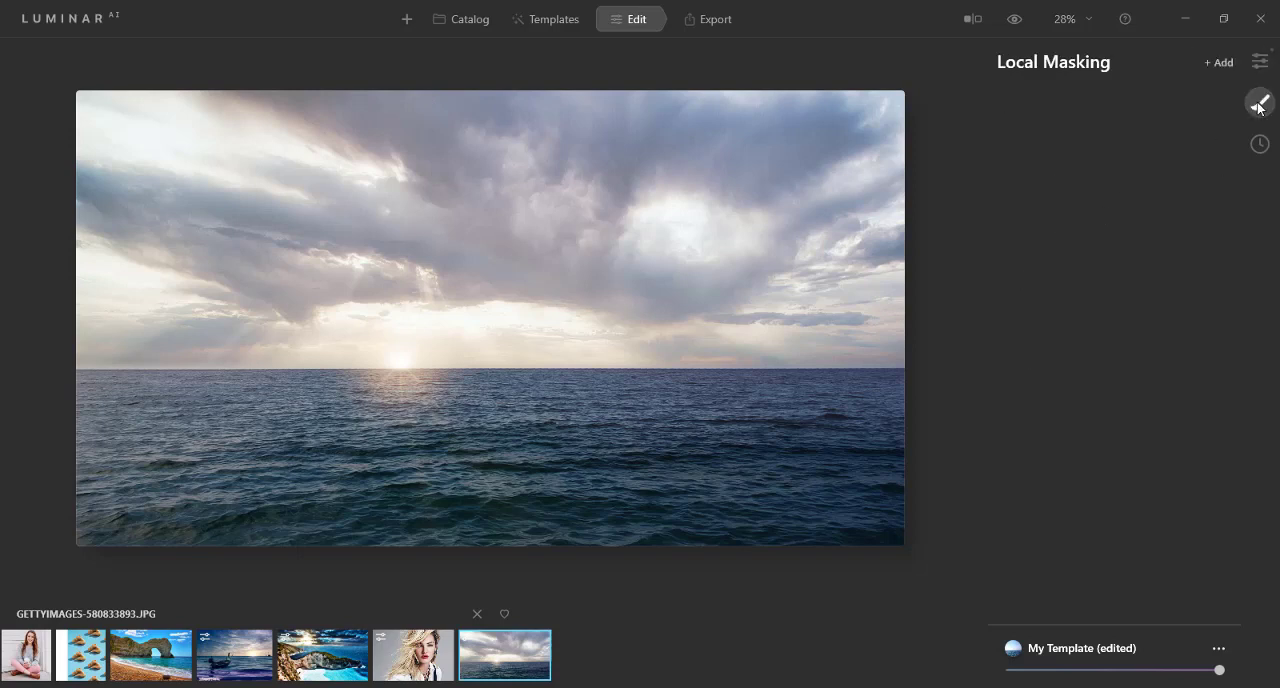
pyautogui.click(1224, 66)
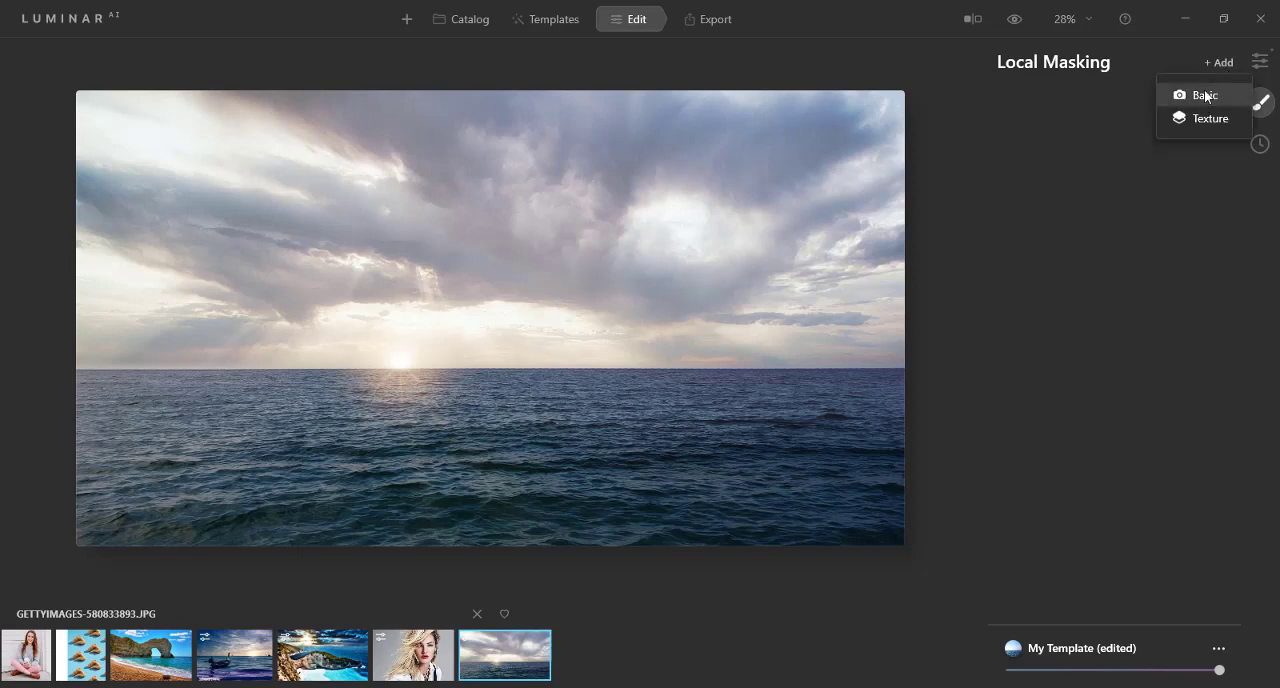
pyautogui.click(1206, 96)
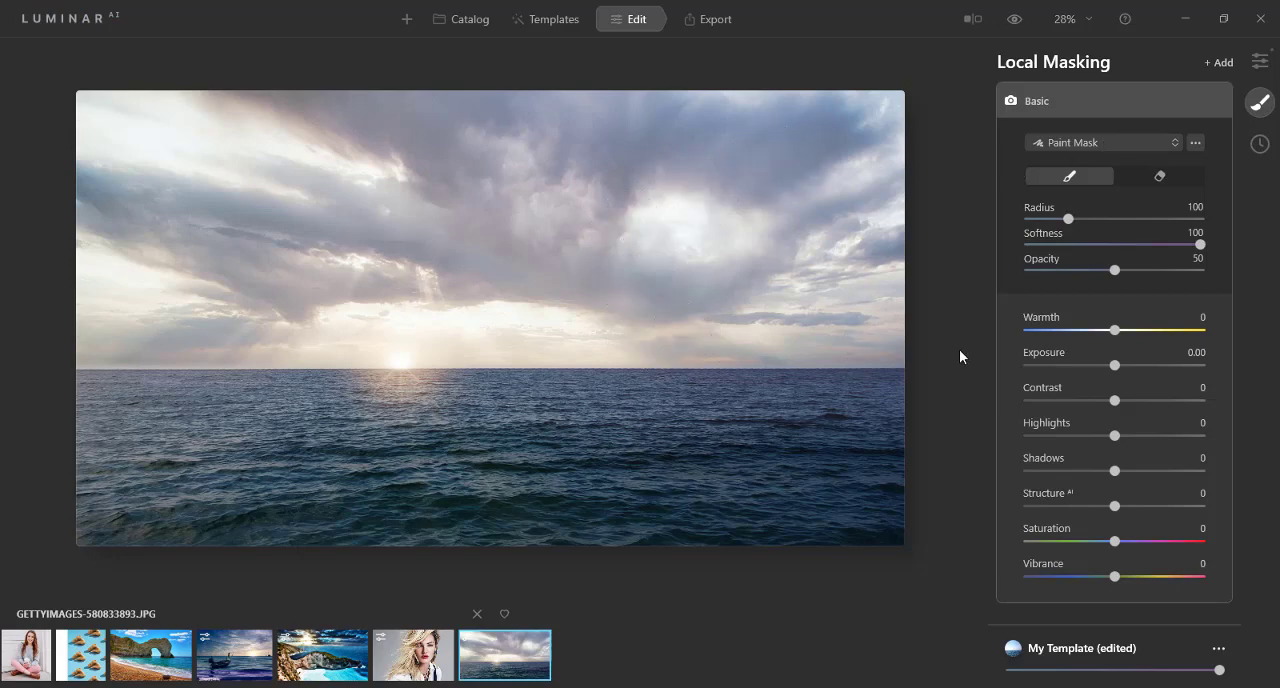
pyautogui.moveTo(411, 328)
pyautogui.mouseDown()
pyautogui.moveTo(638, 338)
pyautogui.moveTo(405, 348)
pyautogui.moveTo(606, 330)
pyautogui.moveTo(535, 332)
pyautogui.mouseUp()
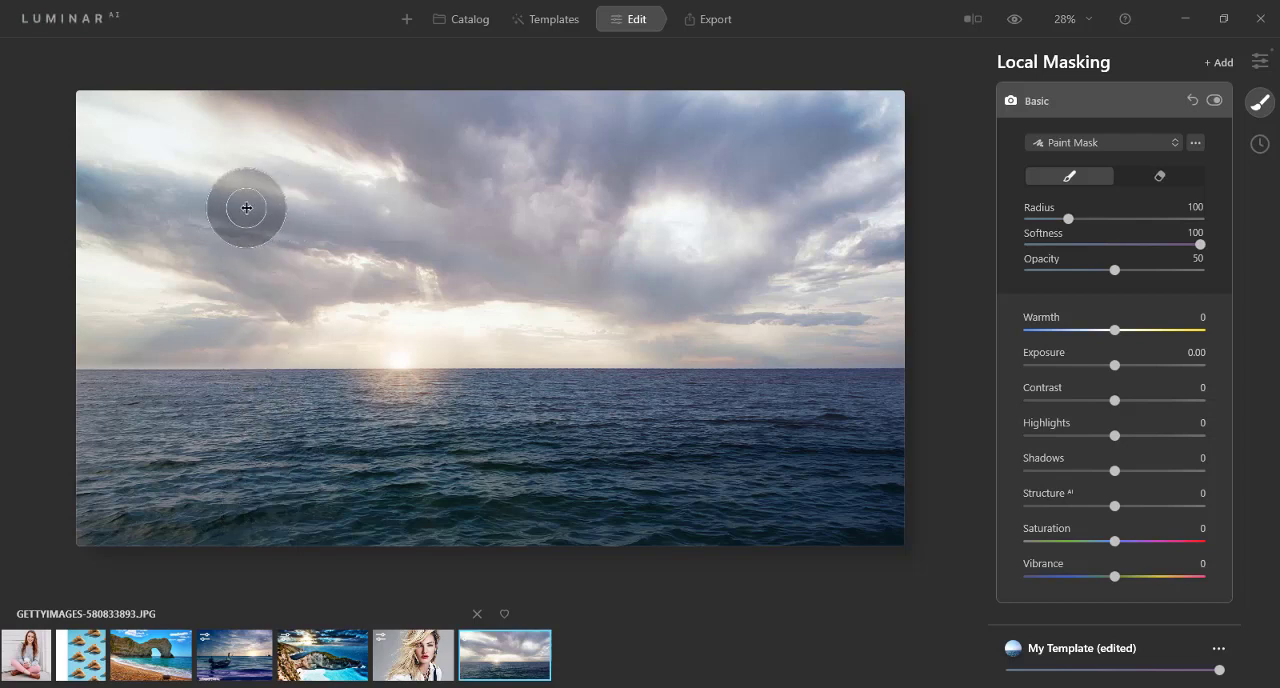
pyautogui.moveTo(349, 397)
pyautogui.mouseDown()
pyautogui.moveTo(397, 408)
pyautogui.moveTo(447, 391)
pyautogui.moveTo(389, 409)
pyautogui.moveTo(359, 384)
pyautogui.moveTo(377, 348)
pyautogui.moveTo(421, 343)
pyautogui.moveTo(440, 372)
pyautogui.moveTo(564, 347)
pyautogui.moveTo(442, 321)
pyautogui.moveTo(323, 357)
pyautogui.mouseUp()
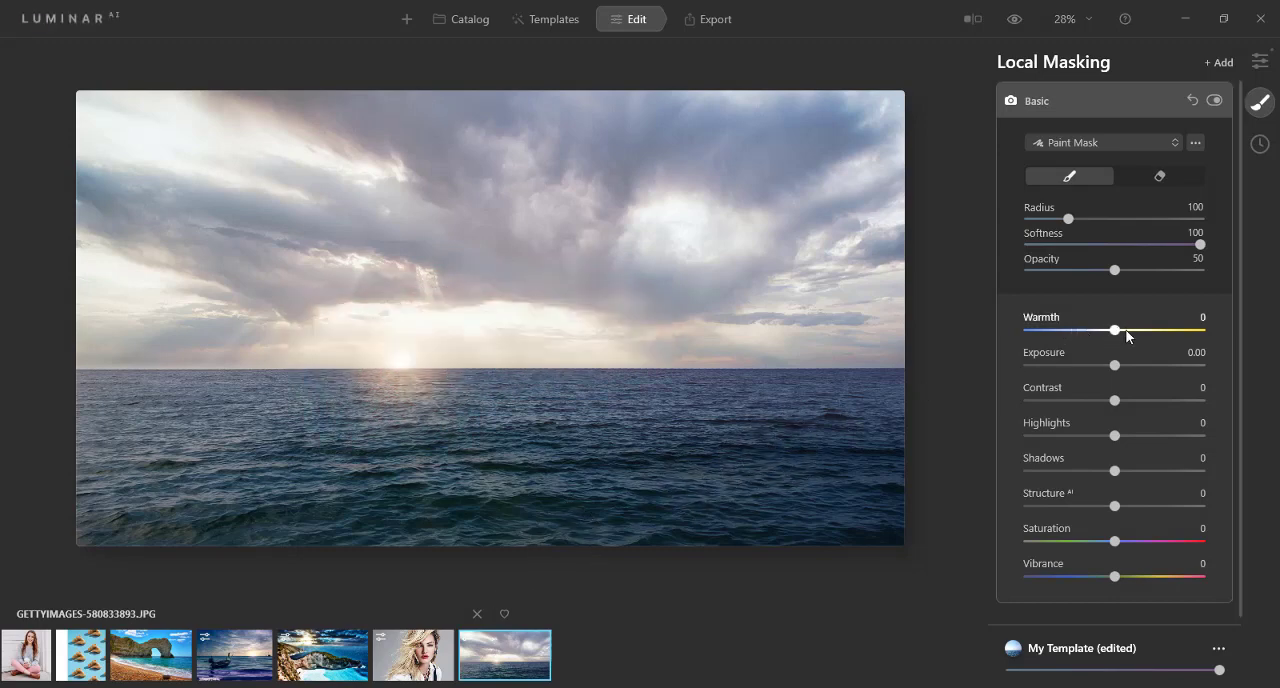
# Step: Set the Basic mask's Warmth to 100, Exposure to -4.28 and Contrast to 61
pyautogui.moveTo(1118, 331); pyautogui.dragTo(1224, 331)
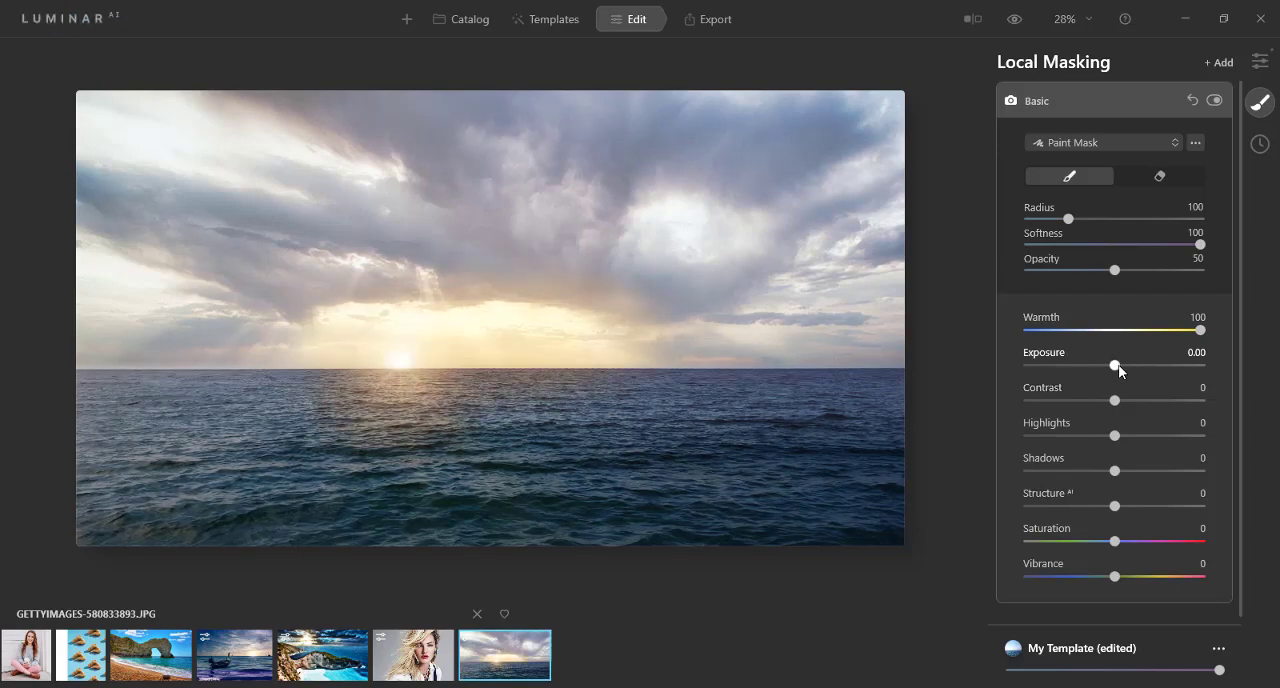
pyautogui.moveTo(1148, 366); pyautogui.dragTo(1183, 405)
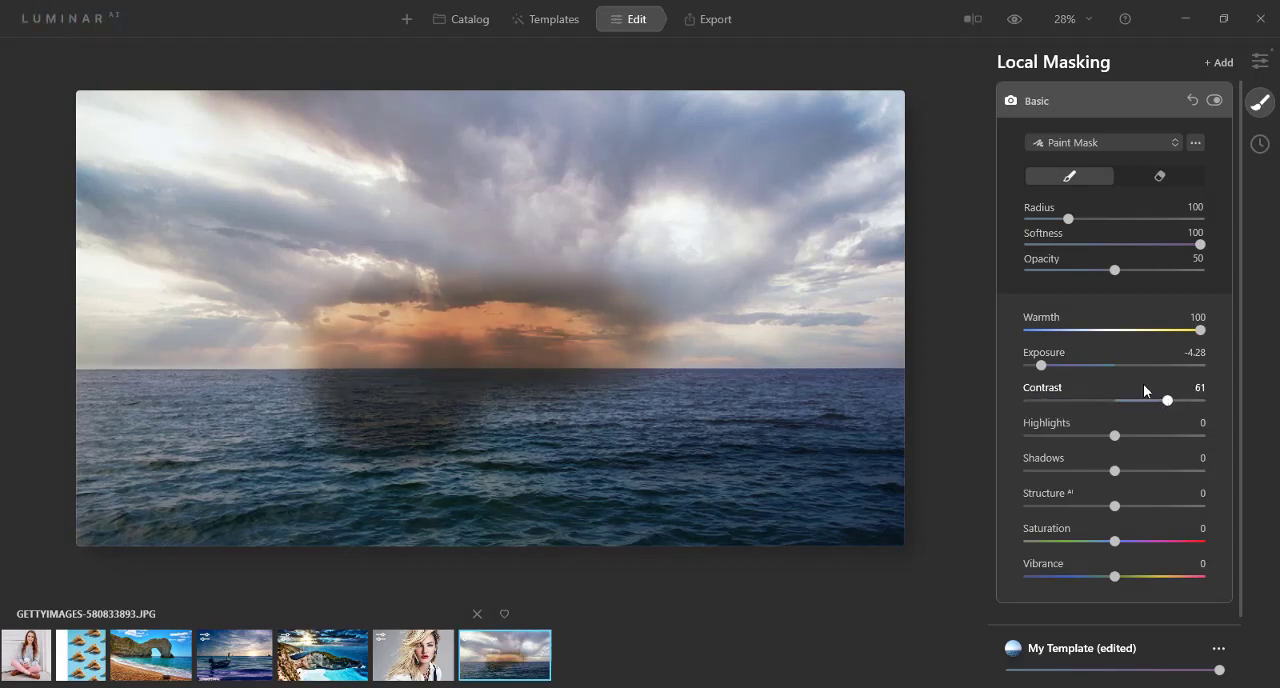
# Step: Add a Texture local mask over the upper clouds and set its brush to Radius 87, Softness 0 and Opacity 100
pyautogui.click(1225, 64)
pyautogui.click(1210, 117)
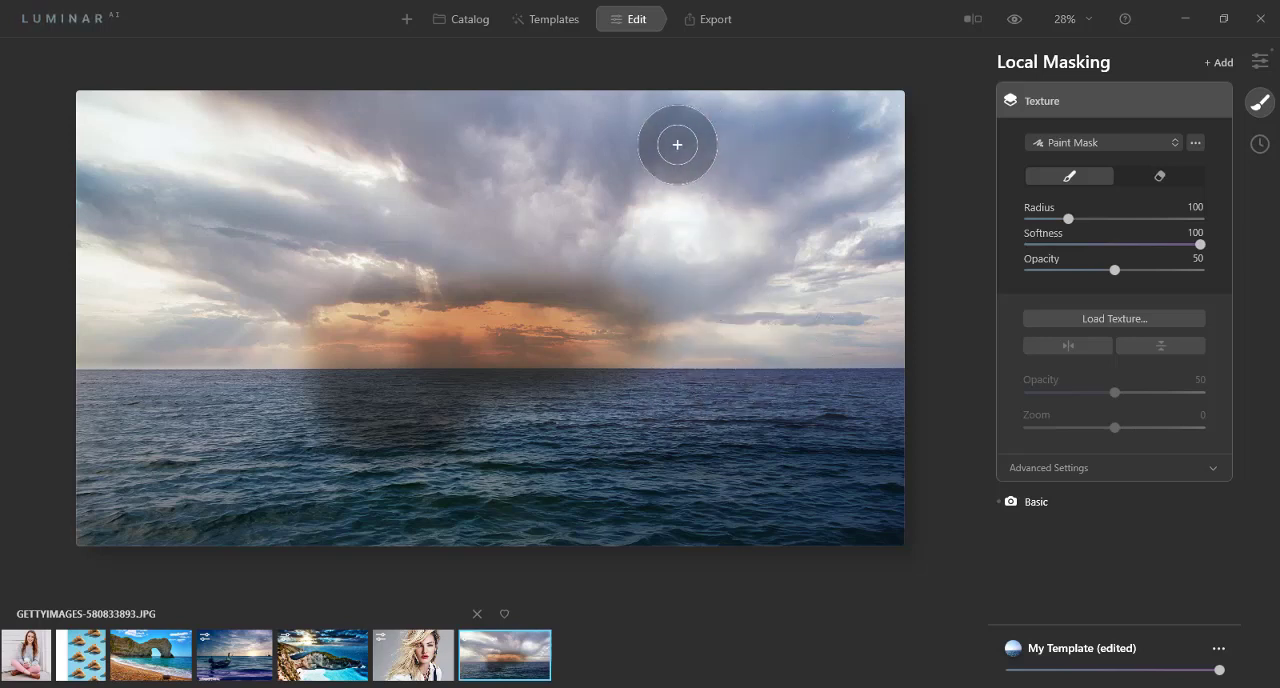
pyautogui.moveTo(677, 145)
pyautogui.mouseDown()
pyautogui.moveTo(443, 148)
pyautogui.moveTo(346, 114)
pyautogui.moveTo(513, 129)
pyautogui.moveTo(798, 116)
pyautogui.moveTo(818, 130)
pyautogui.moveTo(765, 155)
pyautogui.moveTo(548, 154)
pyautogui.moveTo(626, 187)
pyautogui.mouseUp()
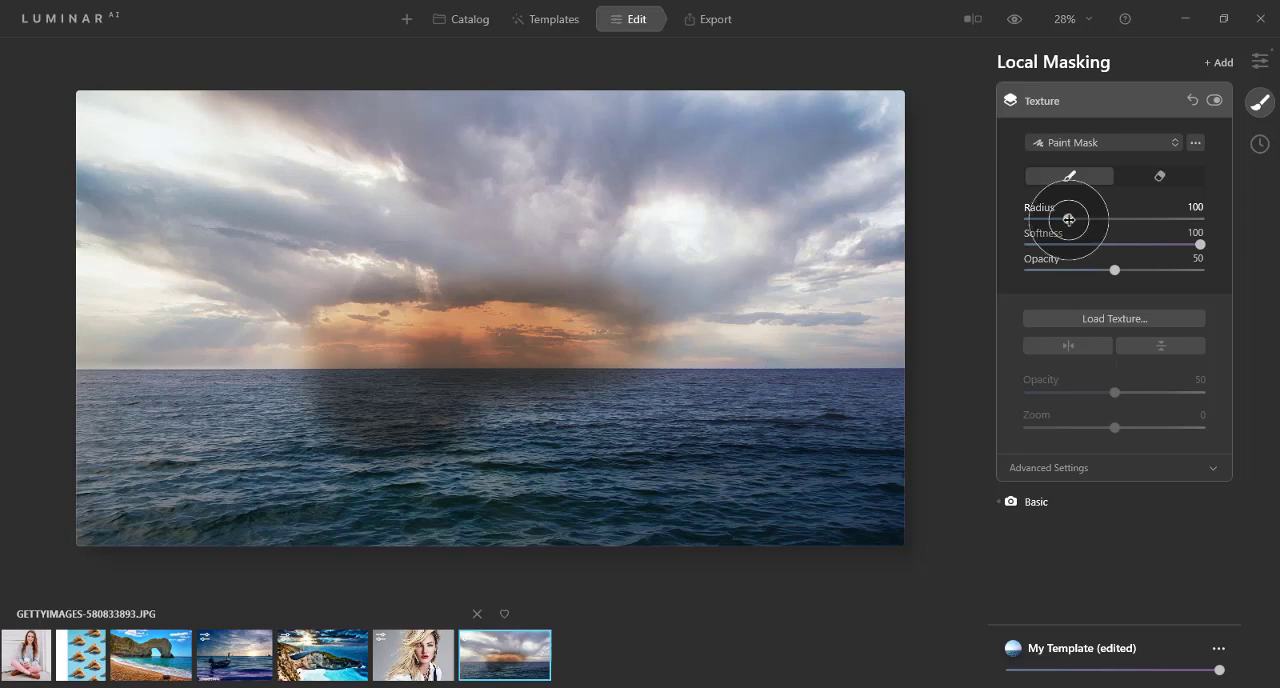
pyautogui.moveTo(1068, 219)
pyautogui.mouseDown()
pyautogui.moveTo(1087, 215)
pyautogui.moveTo(1062, 218)
pyautogui.mouseUp()
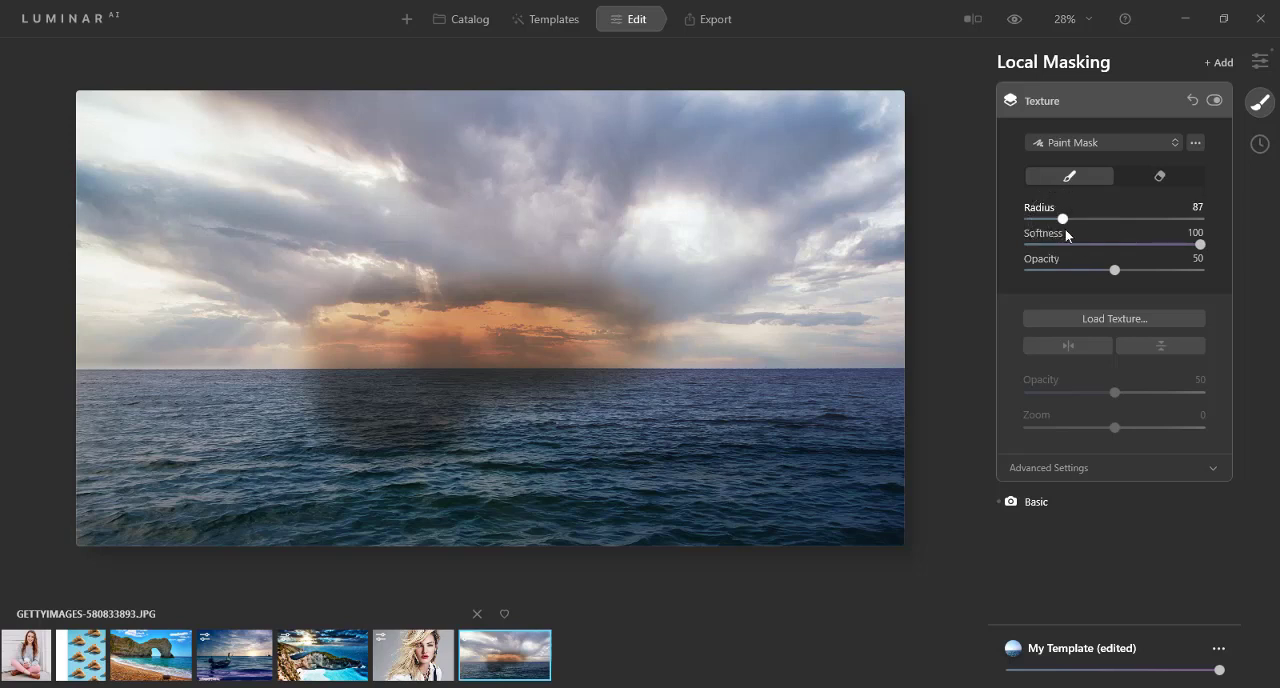
pyautogui.moveTo(1200, 244); pyautogui.dragTo(1024, 245)
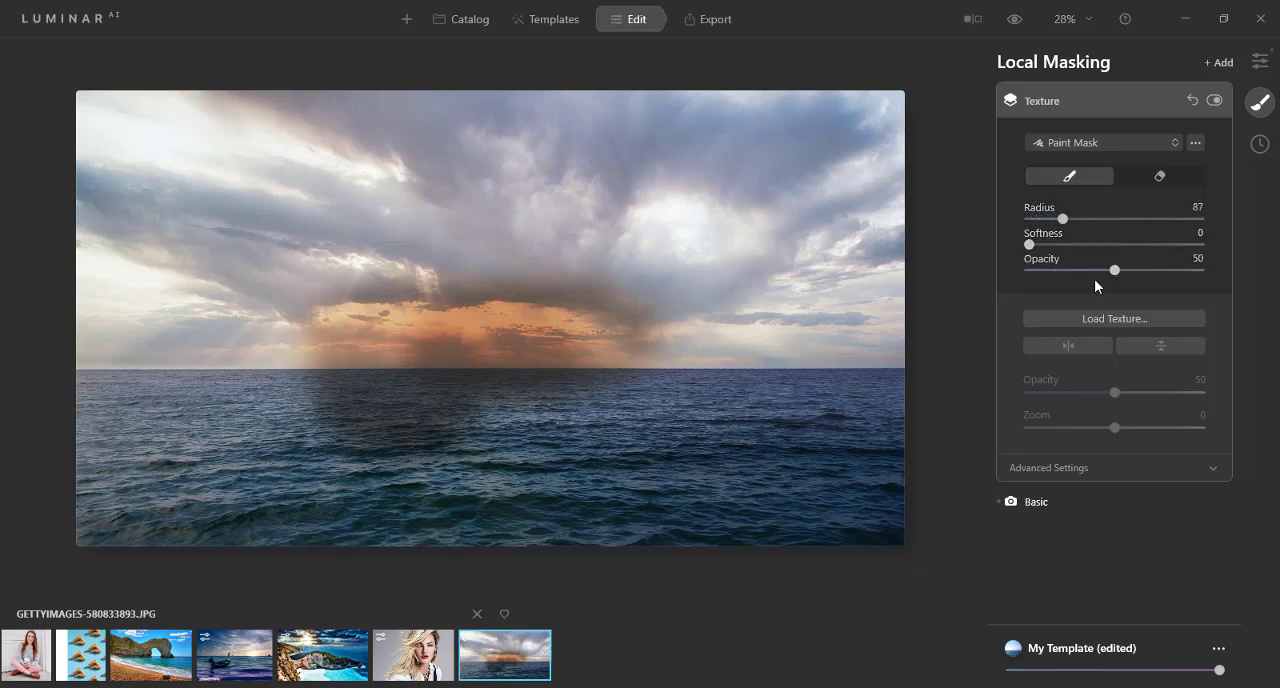
pyautogui.moveTo(1117, 269); pyautogui.dragTo(1226, 271)
# Step: Load a painting image from the Texture folder and paint it over the clouds around the bright spot with brush Radius 173, plus 100
pyautogui.click(1110, 318)
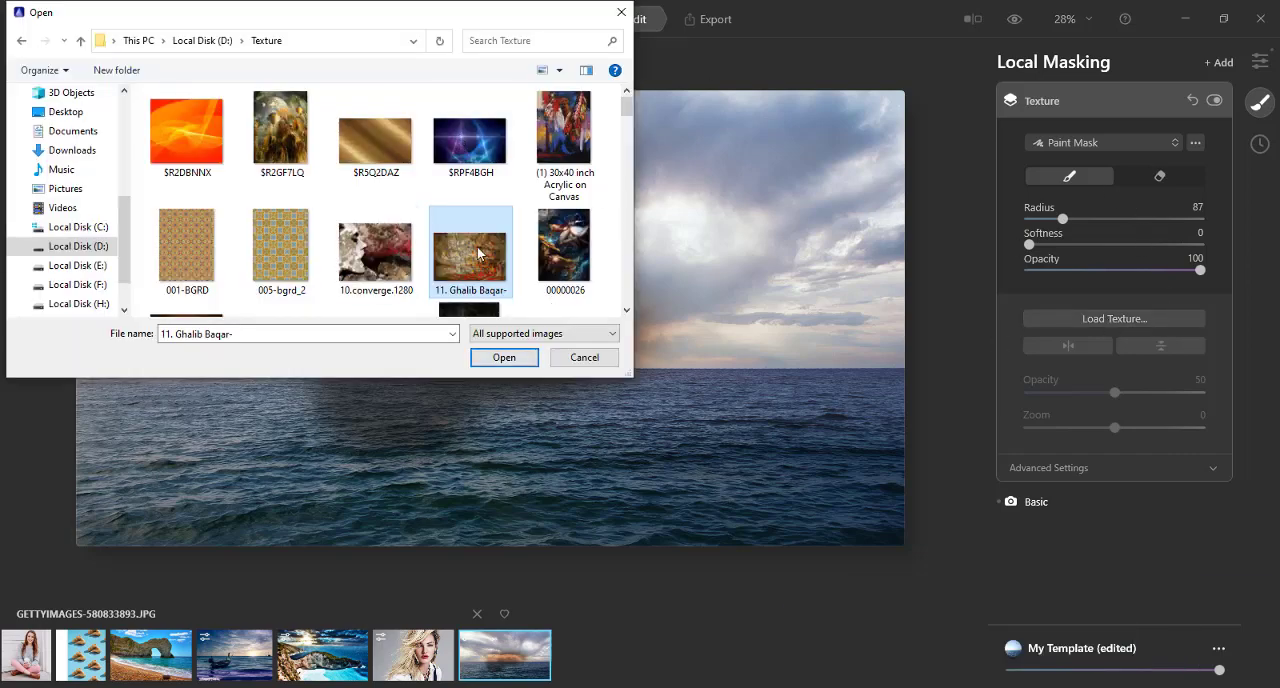
pyautogui.click(506, 357)
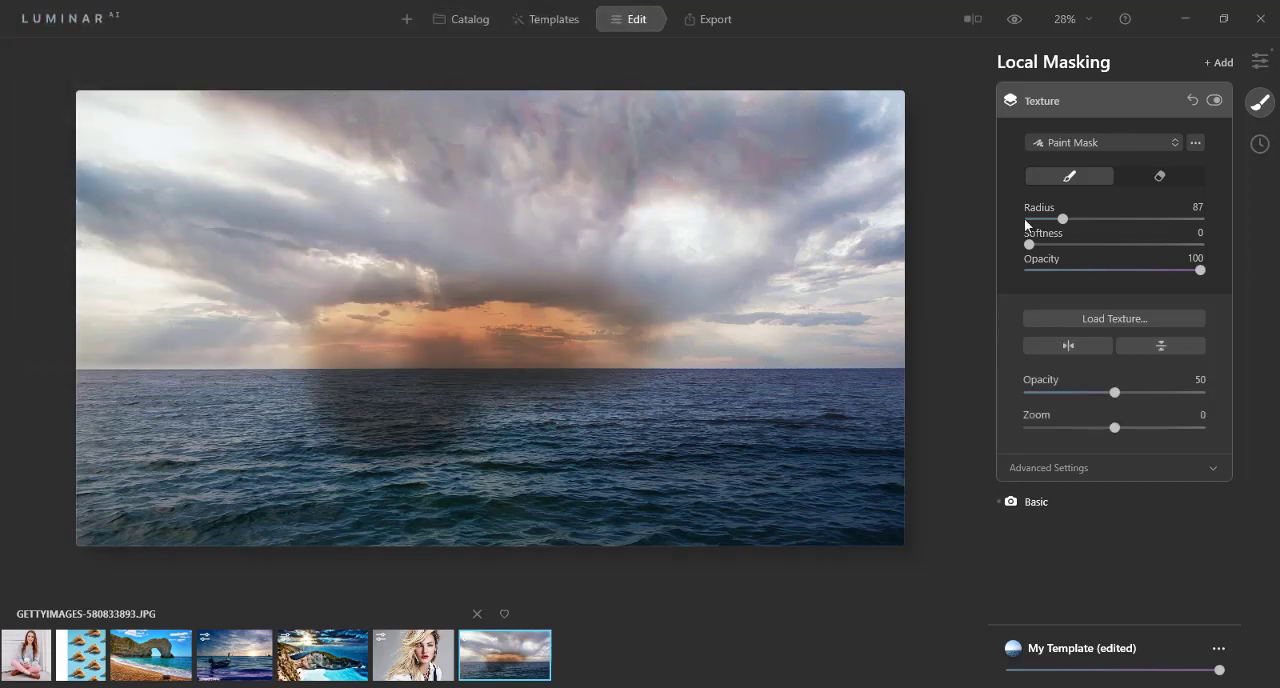
pyautogui.moveTo(1062, 218)
pyautogui.mouseDown()
pyautogui.moveTo(1131, 218)
pyautogui.moveTo(1100, 218)
pyautogui.mouseUp()
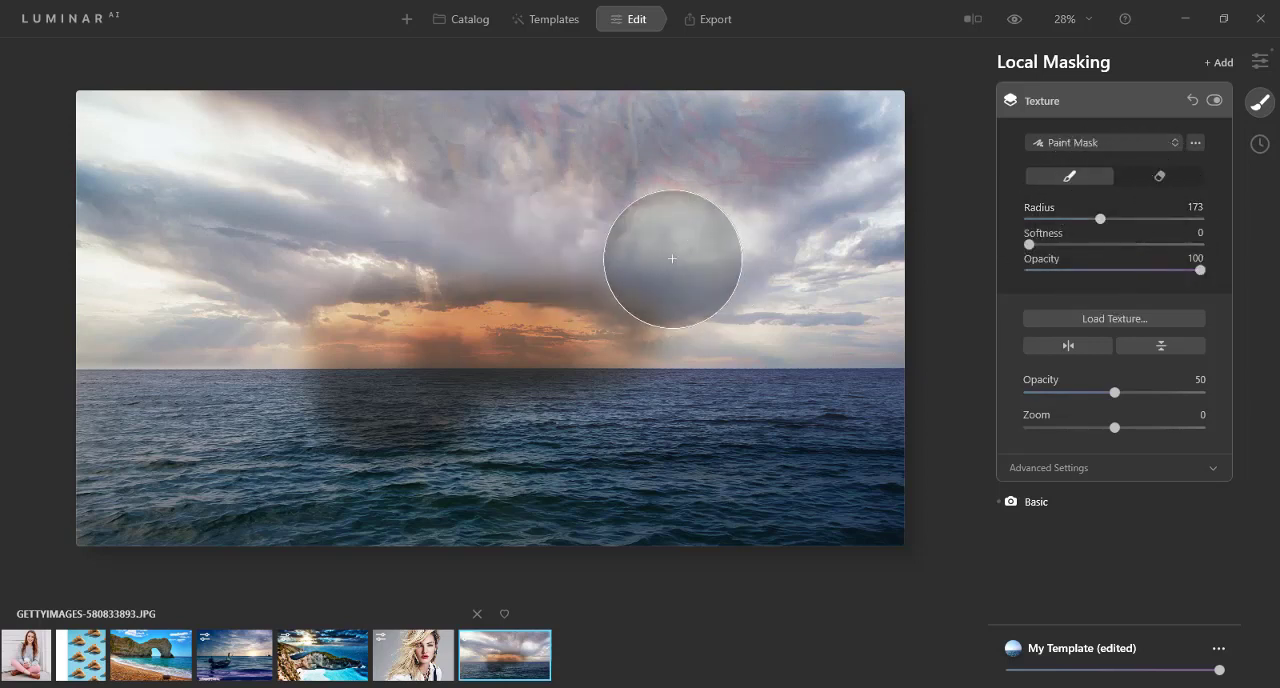
pyautogui.moveTo(689, 256)
pyautogui.mouseDown()
pyautogui.moveTo(719, 258)
pyautogui.moveTo(605, 270)
pyautogui.mouseUp()
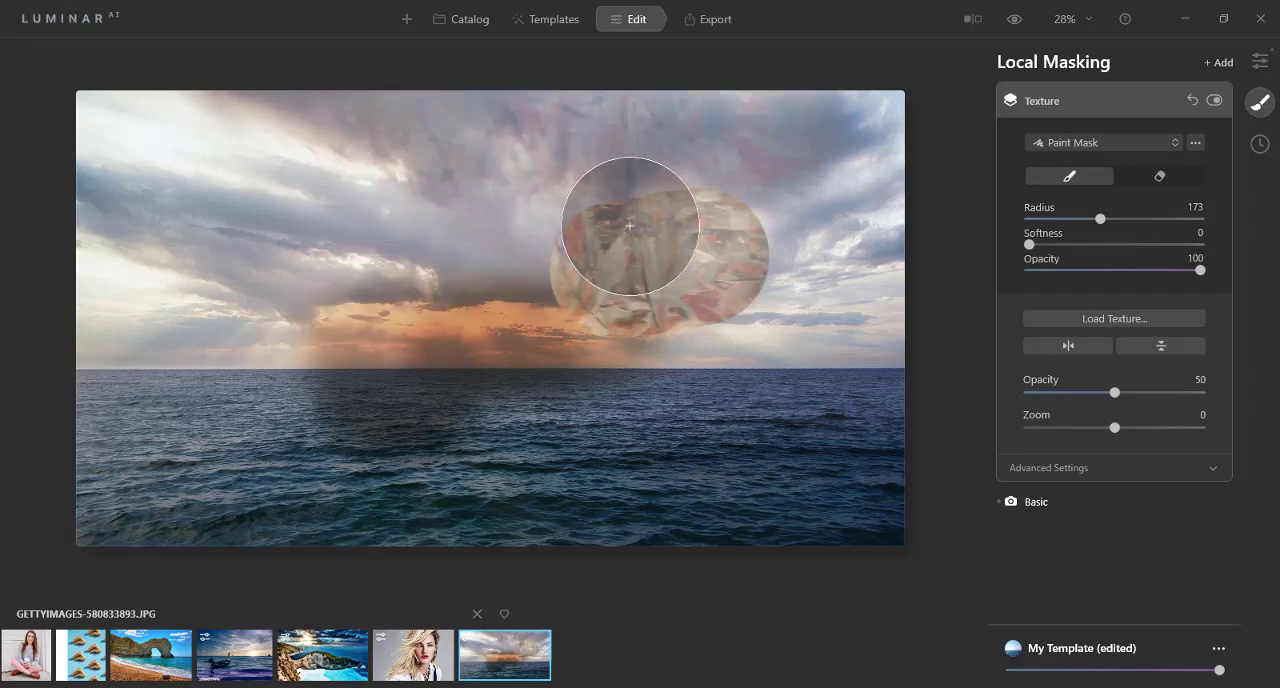
pyautogui.moveTo(673, 224); pyautogui.dragTo(560, 223)
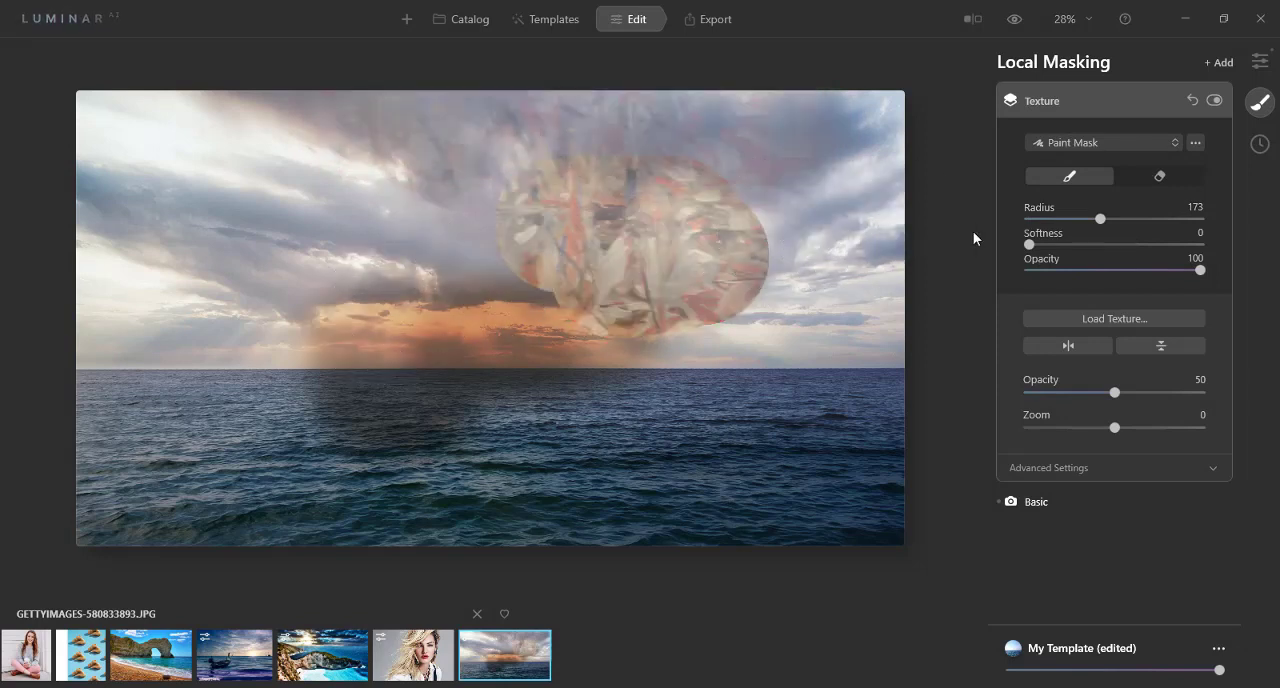
pyautogui.moveTo(1078, 219); pyautogui.dragTo(1046, 219)
pyautogui.moveTo(785, 212); pyautogui.dragTo(780, 215)
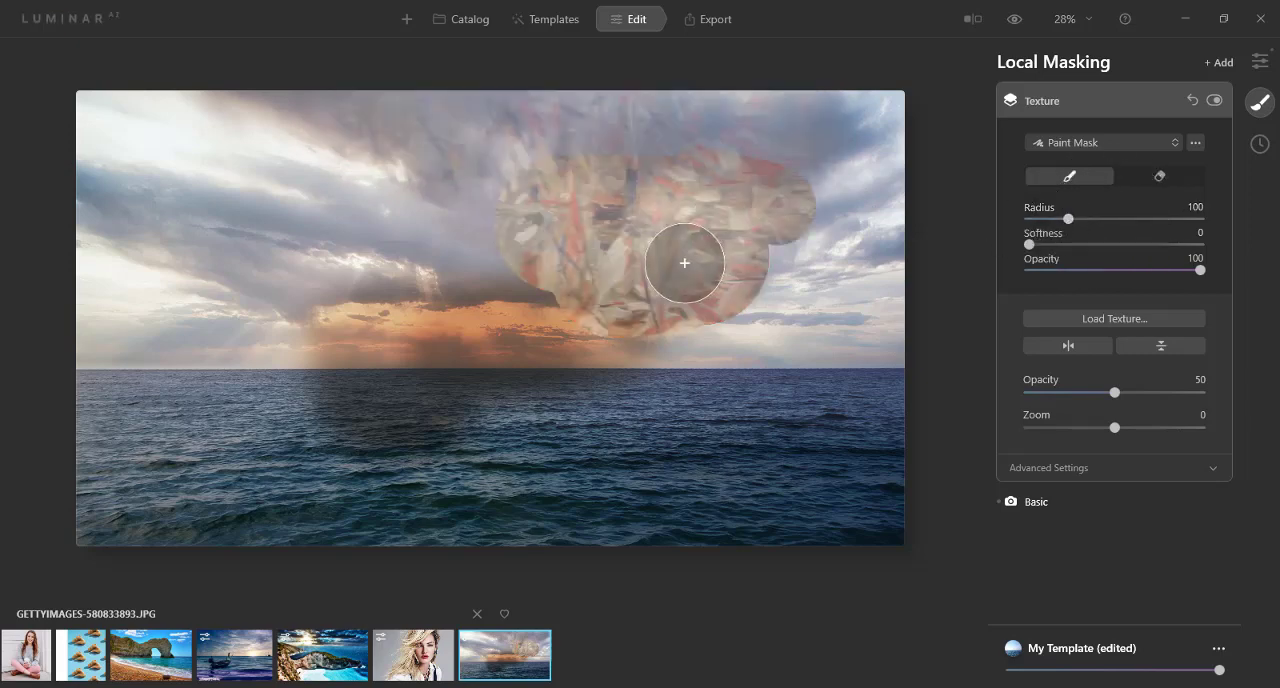
# Step: Try brush Softness 99 and Opacity 17 with texture Opacity 22 and Zoom 40, and remove the Texture mask
pyautogui.moveTo(1029, 244); pyautogui.dragTo(1198, 244)
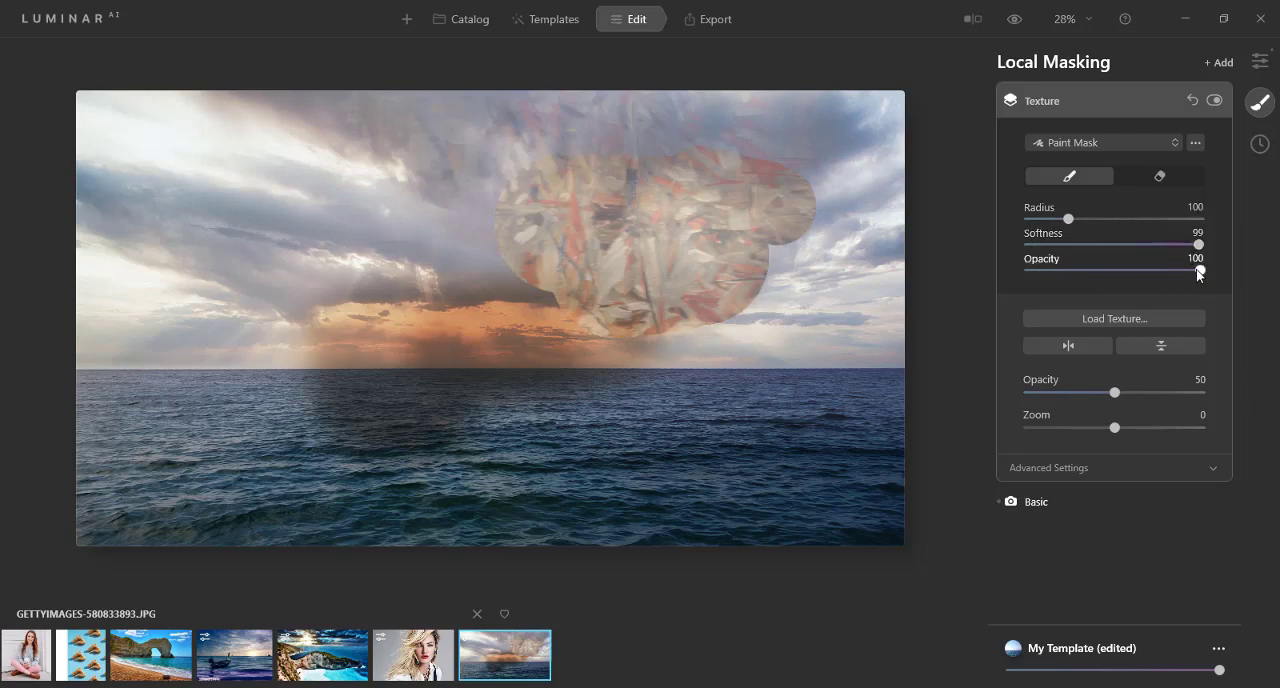
pyautogui.moveTo(1128, 272); pyautogui.dragTo(1039, 270)
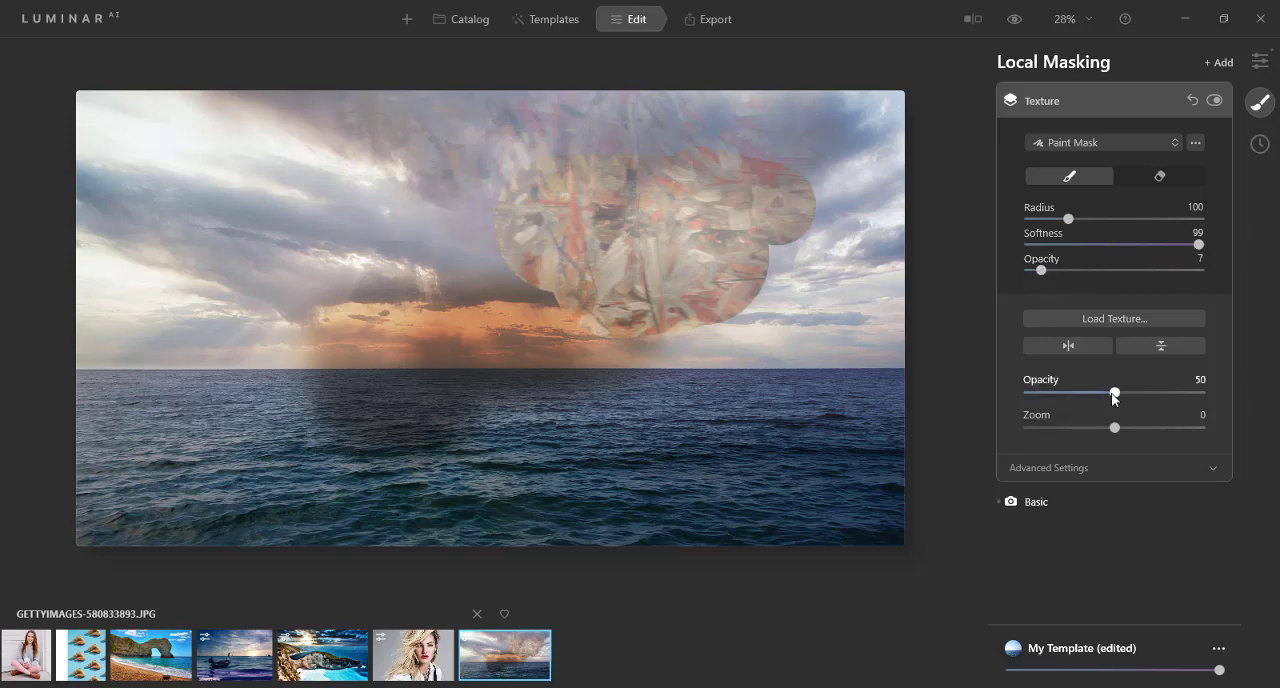
pyautogui.moveTo(1113, 393); pyautogui.dragTo(1040, 393)
pyautogui.moveTo(1047, 391); pyautogui.dragTo(1061, 392)
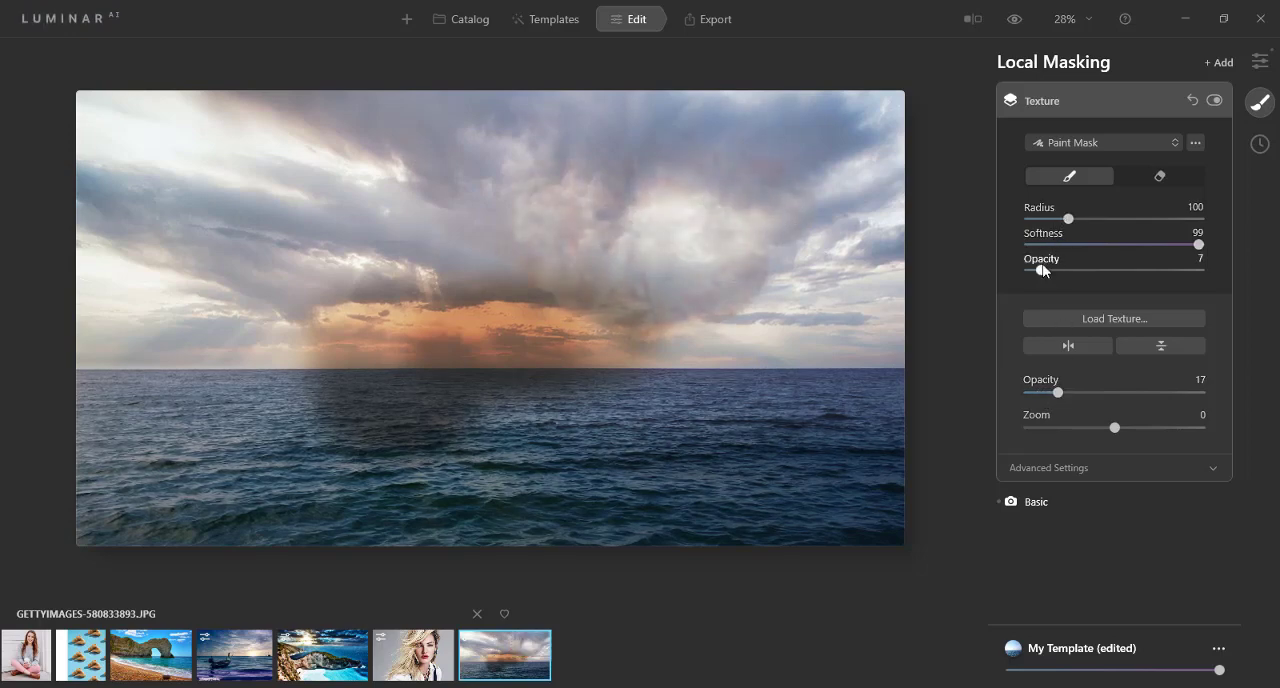
pyautogui.moveTo(1041, 270); pyautogui.dragTo(1058, 270)
pyautogui.moveTo(1112, 428); pyautogui.dragTo(1149, 427)
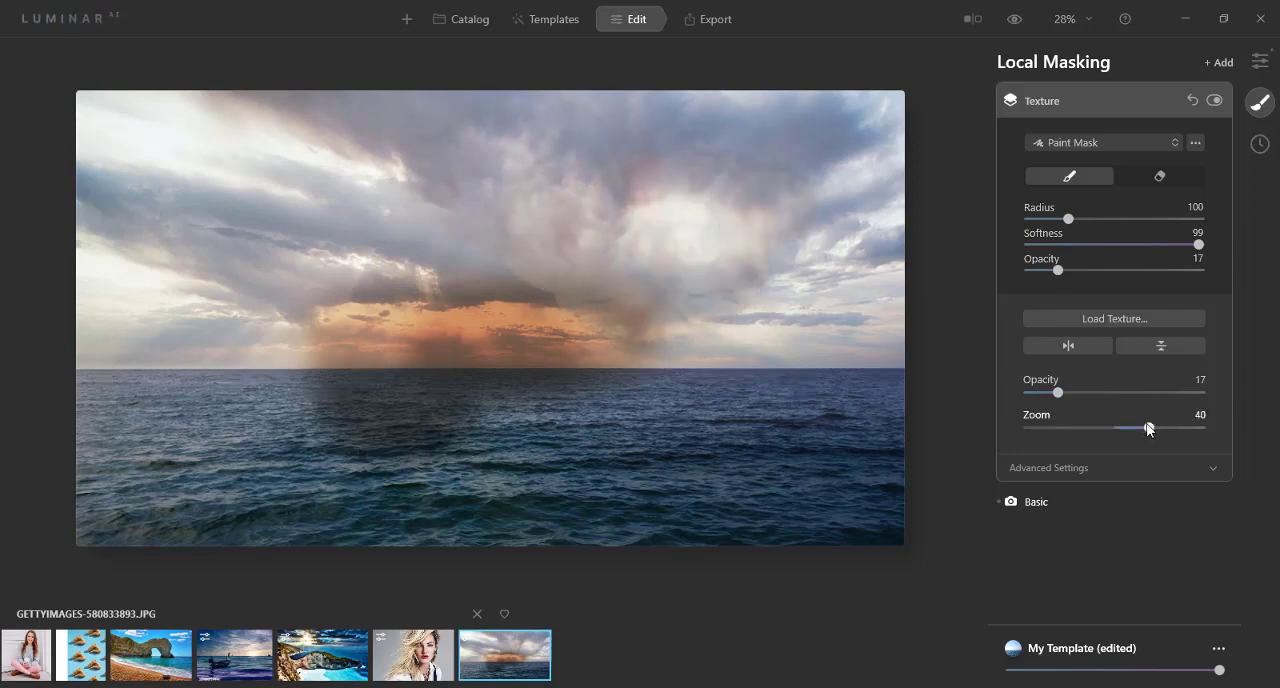
pyautogui.moveTo(1083, 391)
pyautogui.mouseDown()
pyautogui.moveTo(1177, 393)
pyautogui.moveTo(1066, 392)
pyautogui.mouseUp()
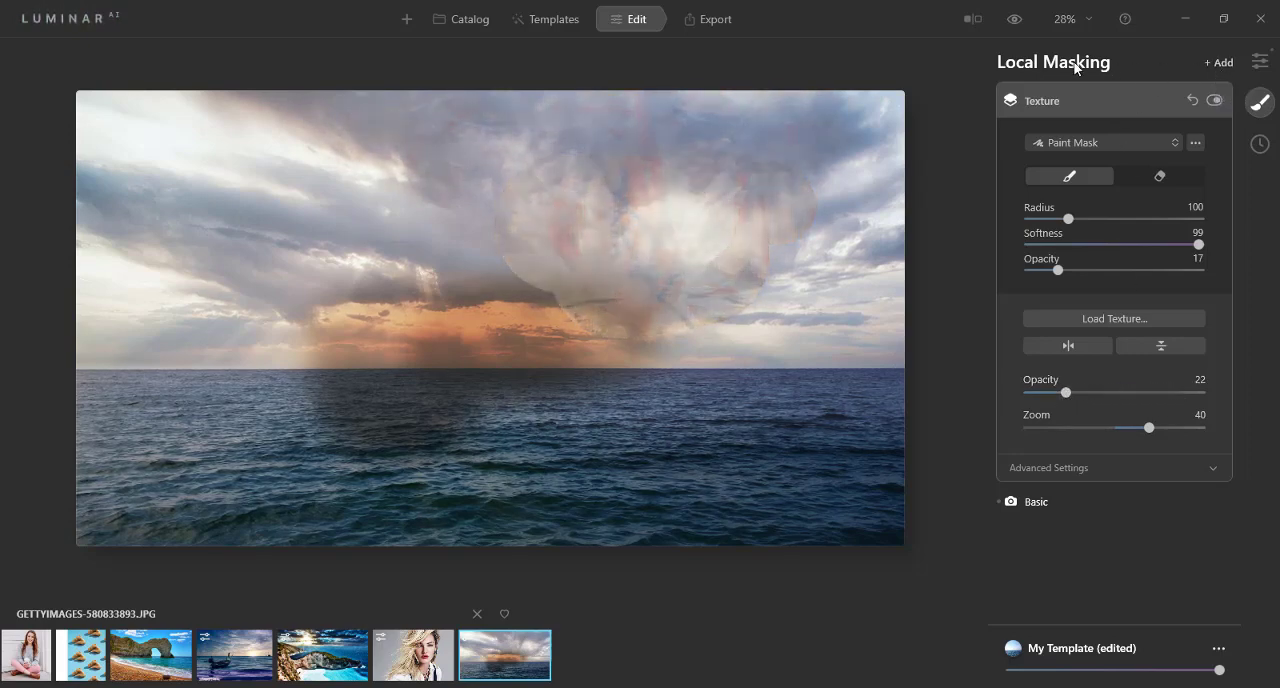
pyautogui.click(1009, 100)
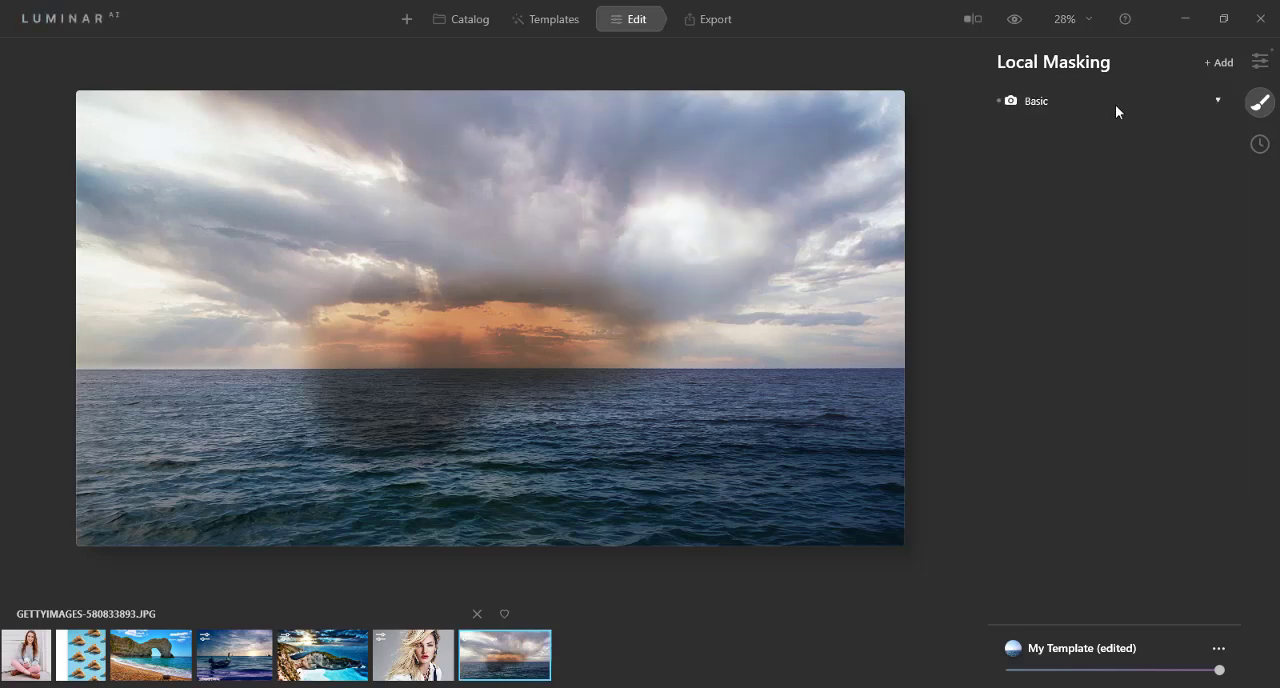
# Step: Add another Texture local mask without loading an image into it, and return to the editing tools
pyautogui.click(1221, 62)
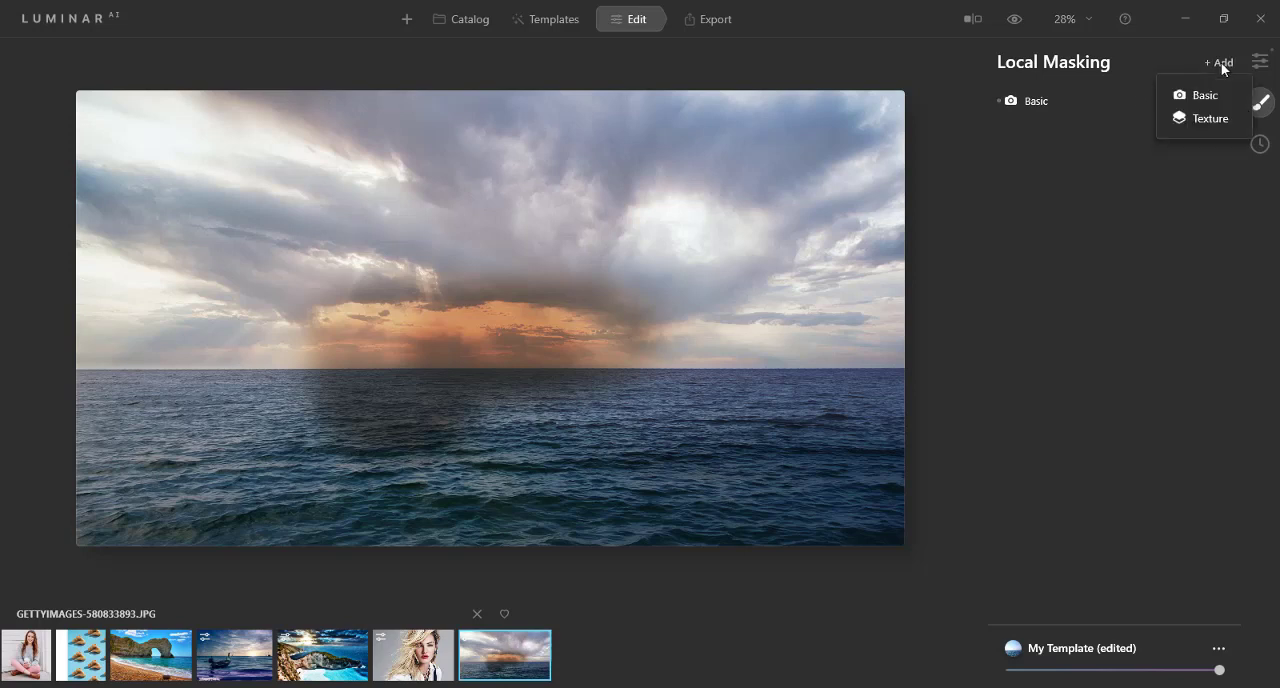
pyautogui.click(1205, 116)
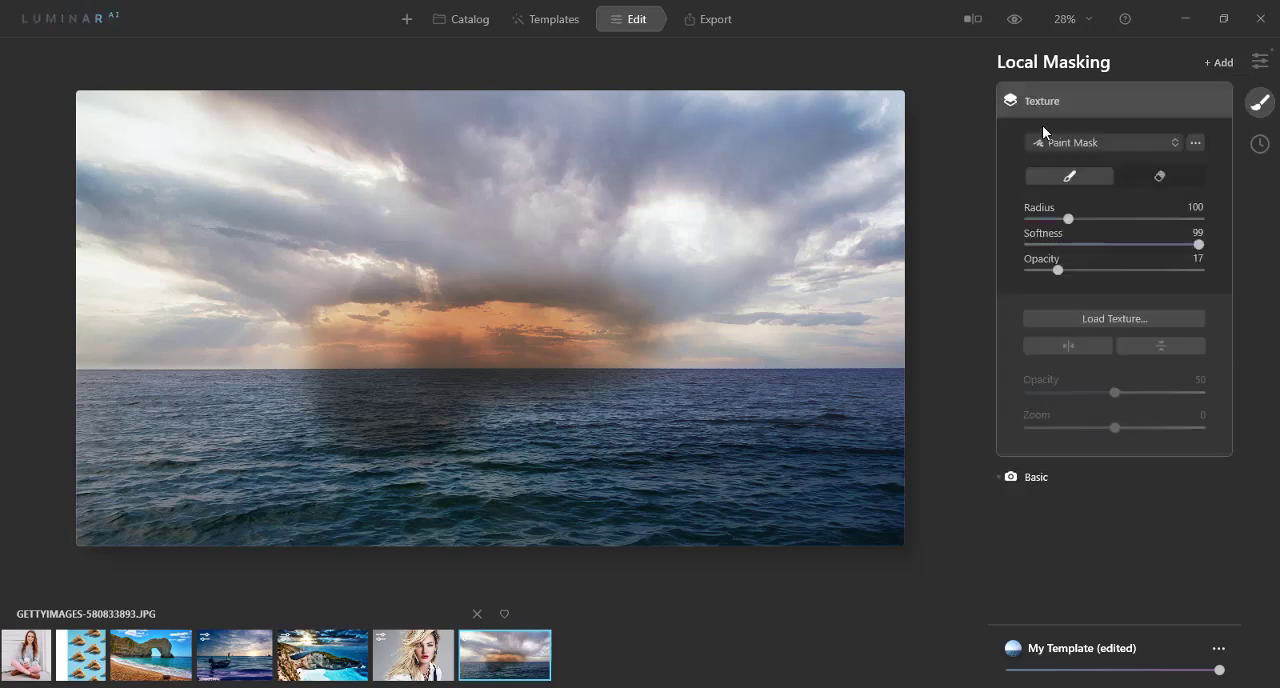
pyautogui.click(1259, 63)
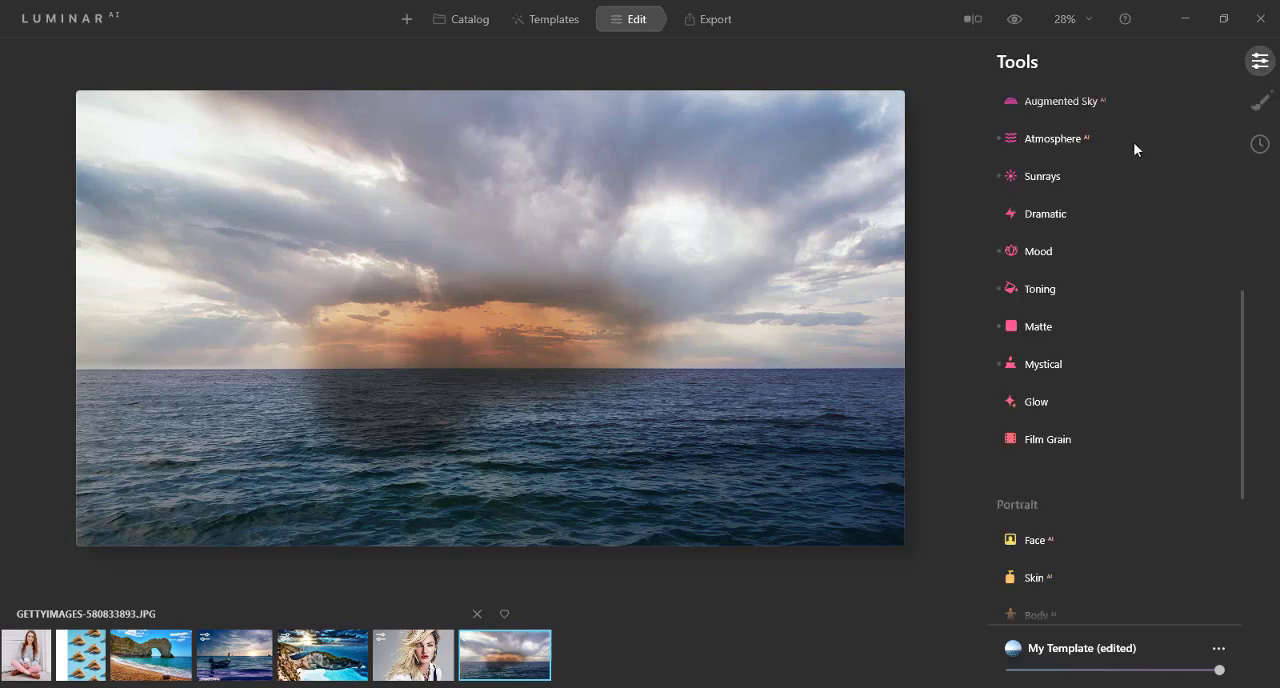
# Step: Apply Enhance AI to the ocean photo with Accent at 37 and Sky Enhancer at 64
pyautogui.scroll(5, 1082, 338)
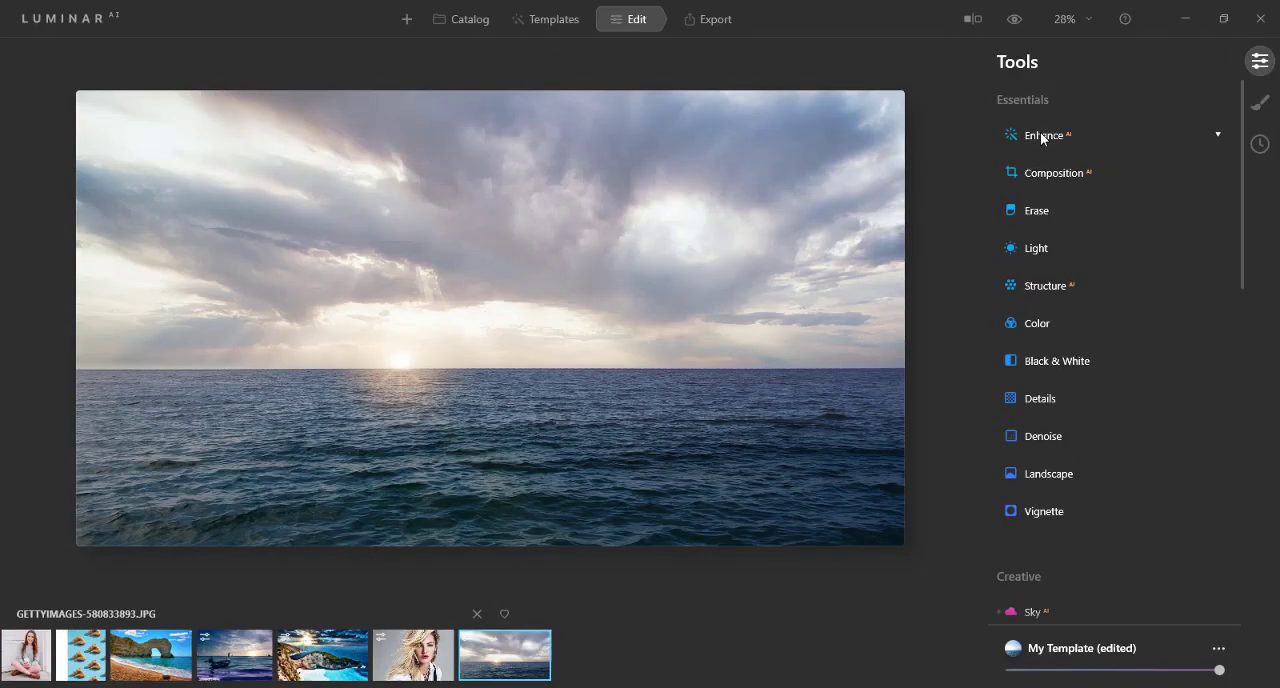
pyautogui.click(1040, 134)
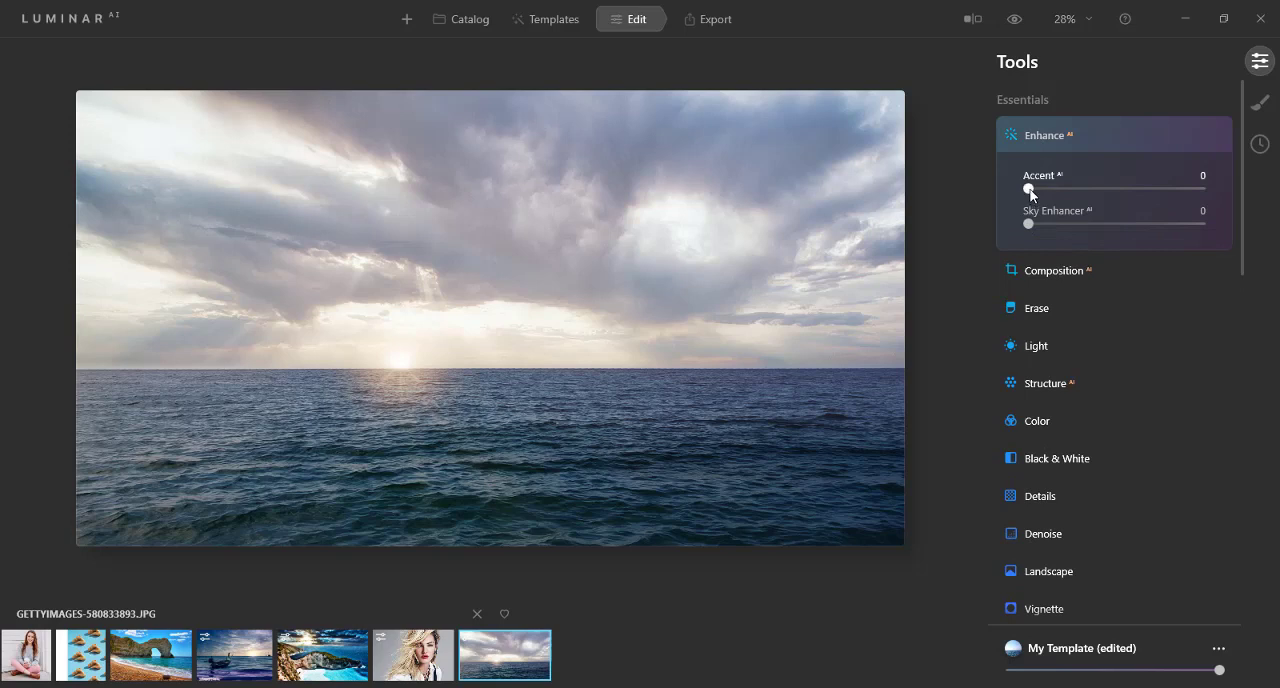
pyautogui.moveTo(1056, 188); pyautogui.dragTo(1093, 189)
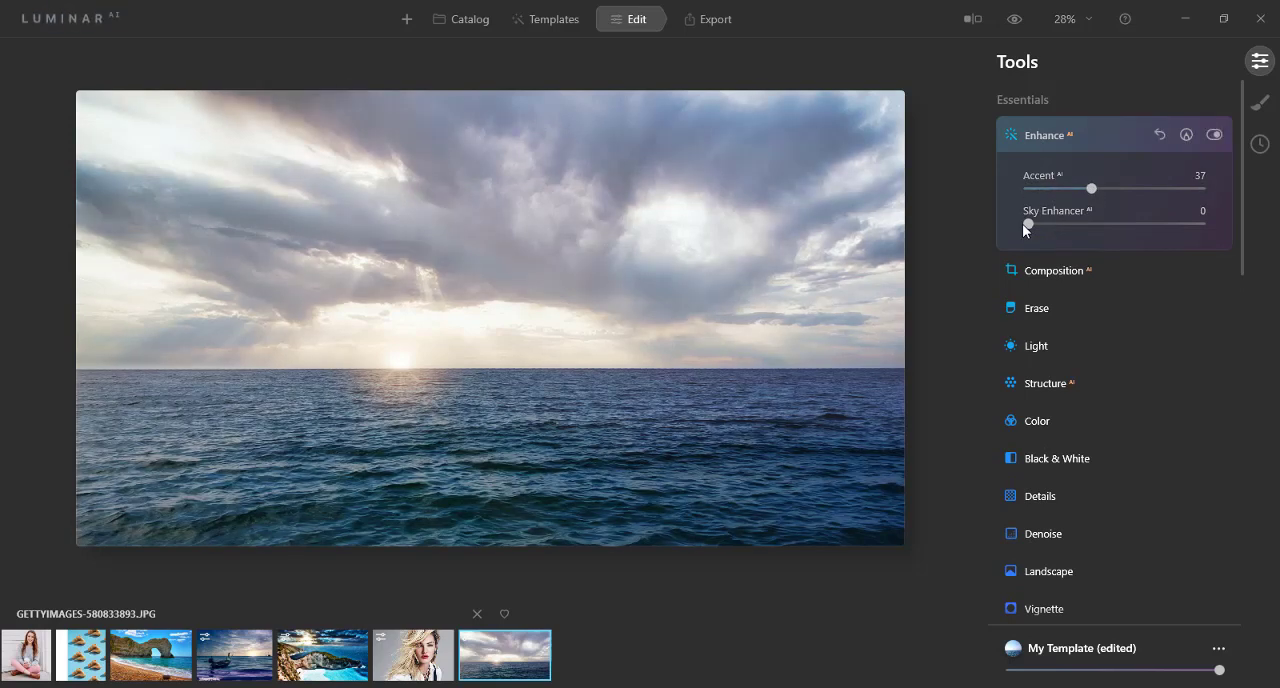
pyautogui.moveTo(1028, 223); pyautogui.dragTo(1139, 231)
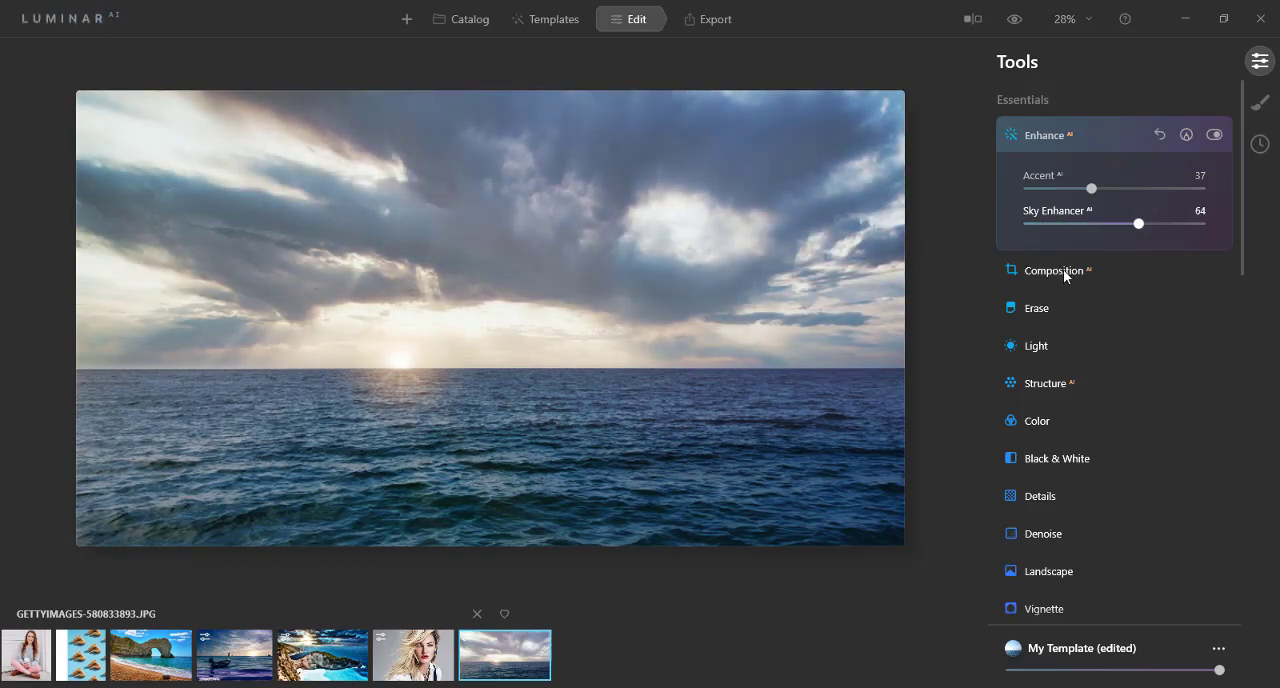
# Step: In the Light tool, set Temperature to 24, Tint to 6, Exposure to 1.35, Highlights to 14 and Shadows to 10
pyautogui.click(1037, 346)
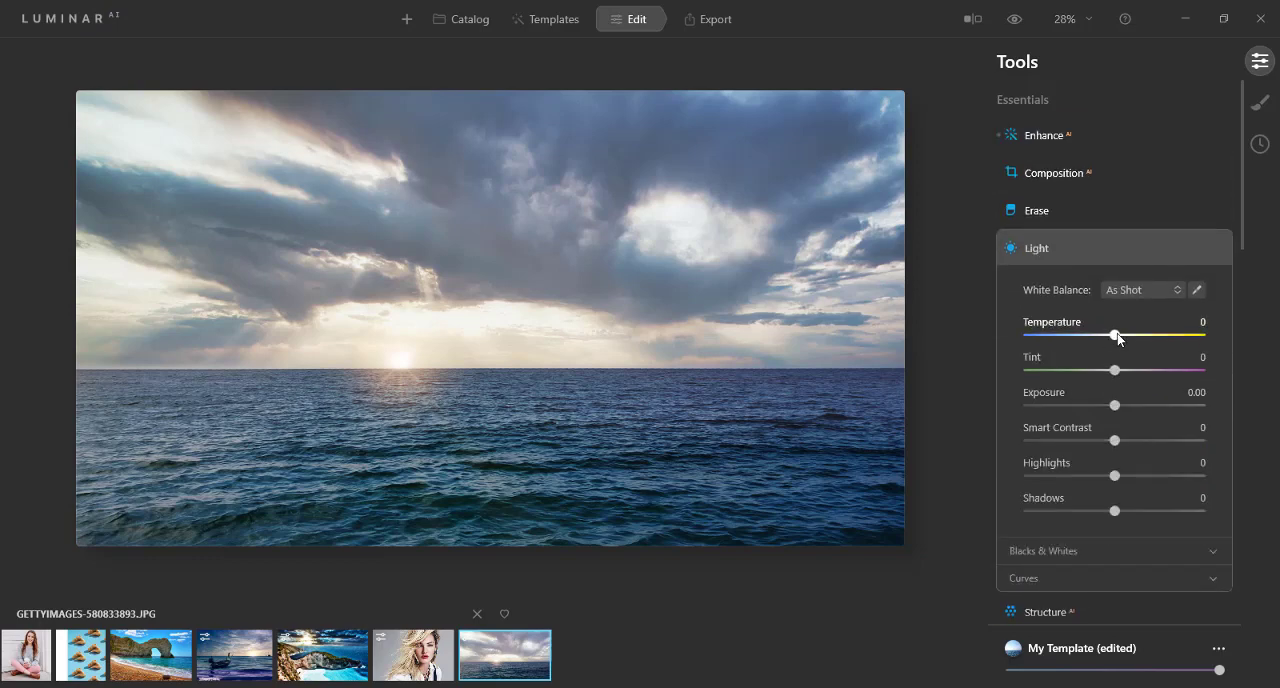
pyautogui.moveTo(1115, 335); pyautogui.dragTo(1137, 405)
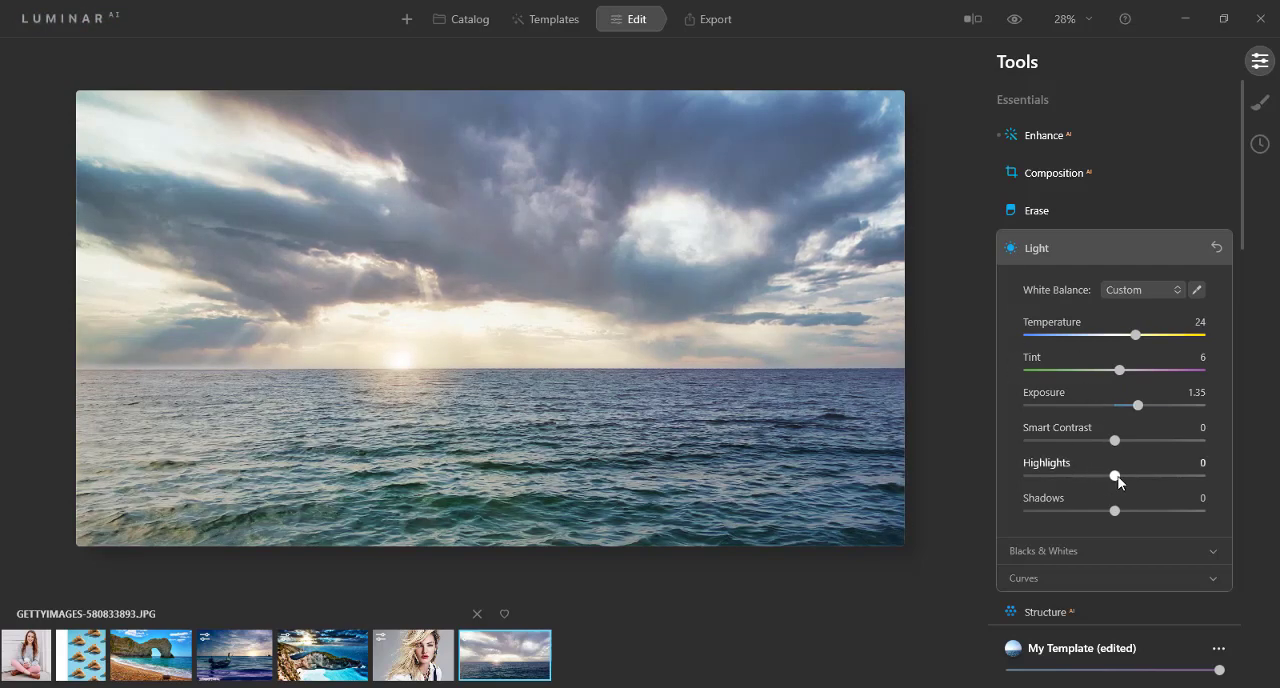
pyautogui.moveTo(1118, 482); pyautogui.dragTo(1130, 482)
pyautogui.moveTo(1118, 516); pyautogui.dragTo(1126, 516)
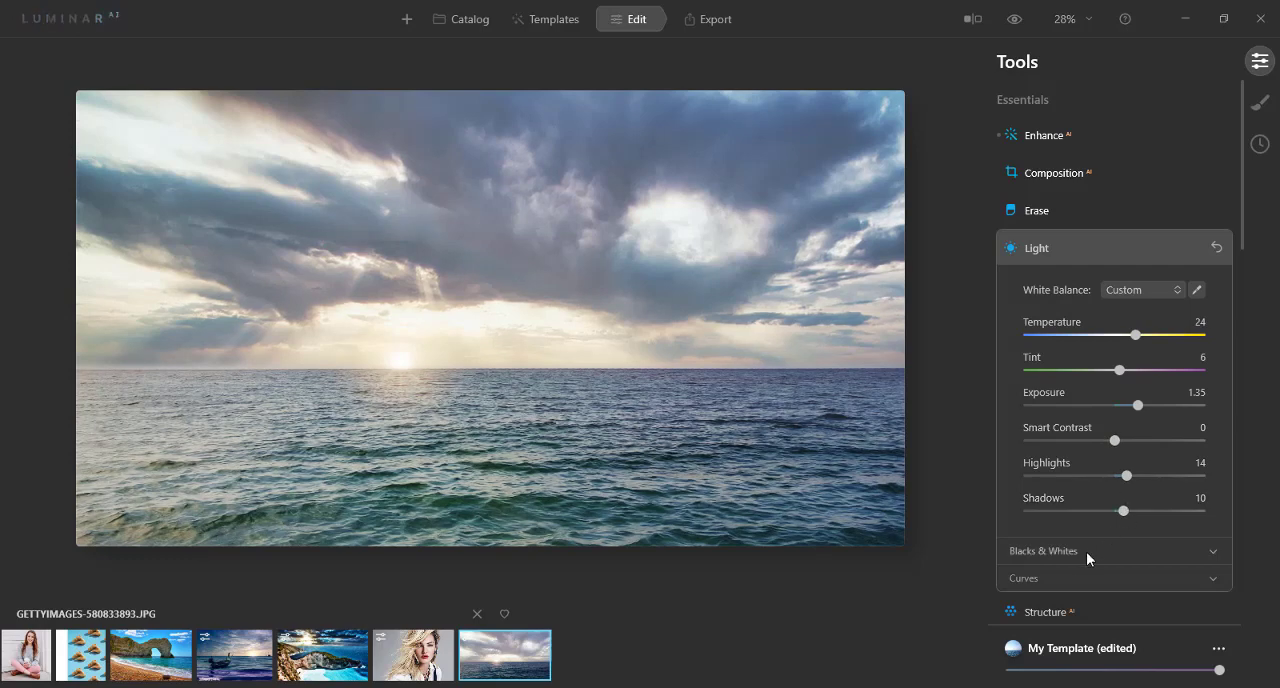
# Step: In Light's Curves, nudge the red channel's midpoint and darken the midtones on the master curve
pyautogui.click(1065, 577)
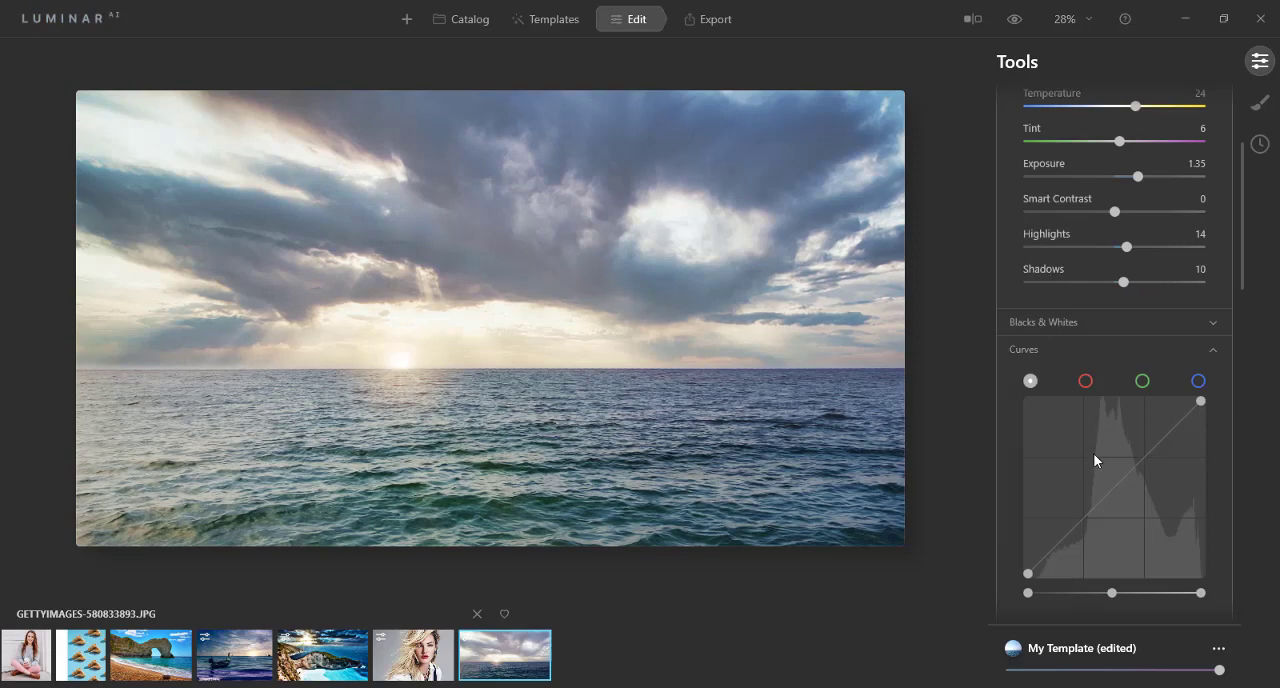
pyautogui.click(1086, 382)
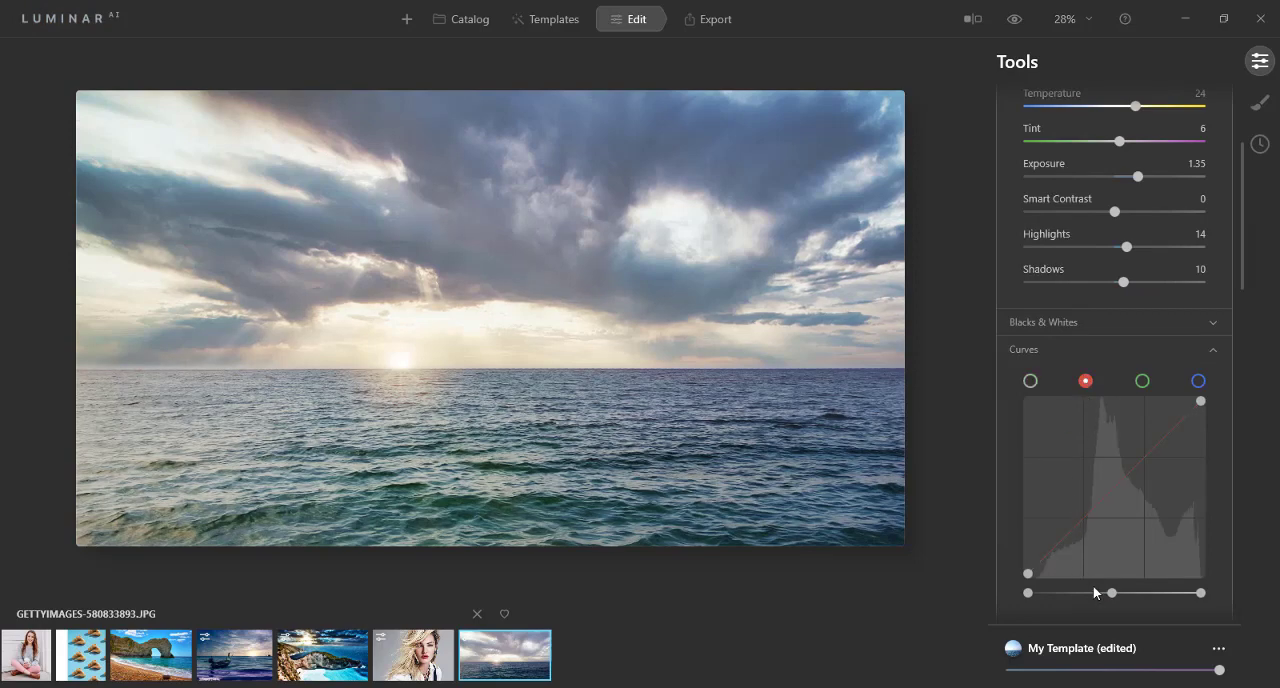
pyautogui.moveTo(1111, 594)
pyautogui.mouseDown()
pyautogui.moveTo(1168, 594)
pyautogui.moveTo(1080, 595)
pyautogui.moveTo(1157, 594)
pyautogui.moveTo(1115, 593)
pyautogui.mouseUp()
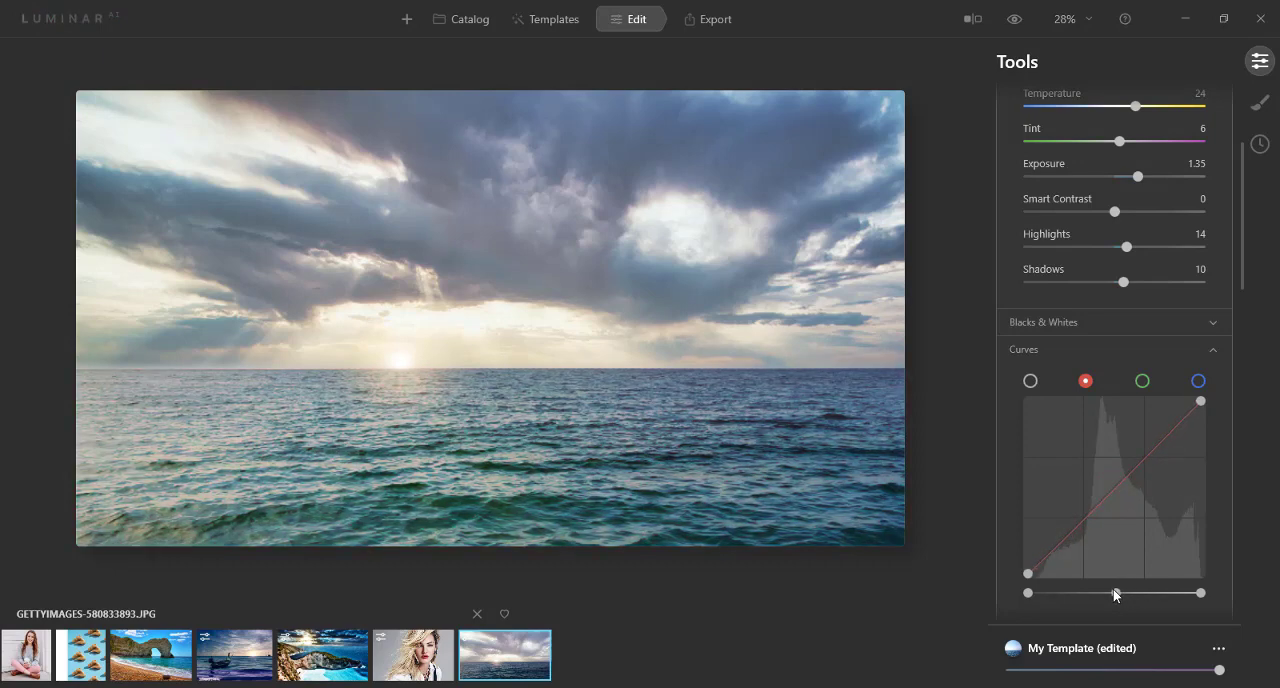
pyautogui.click(1030, 381)
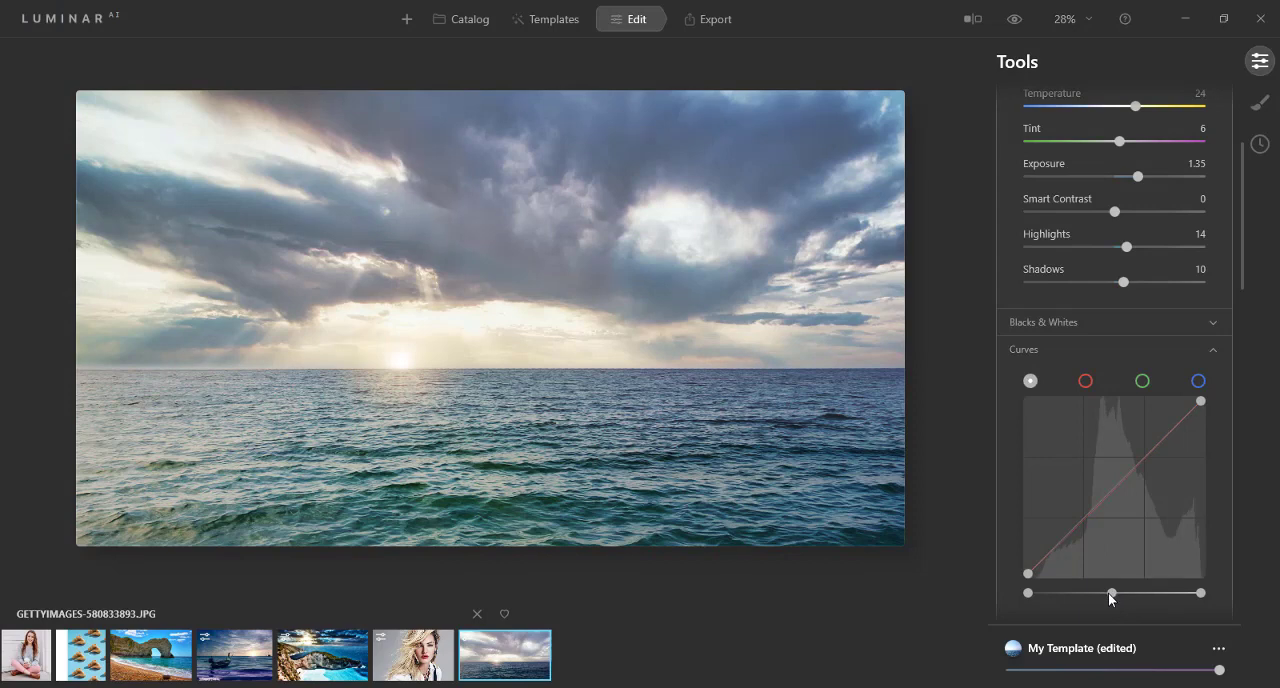
pyautogui.moveTo(1110, 595); pyautogui.dragTo(1147, 594)
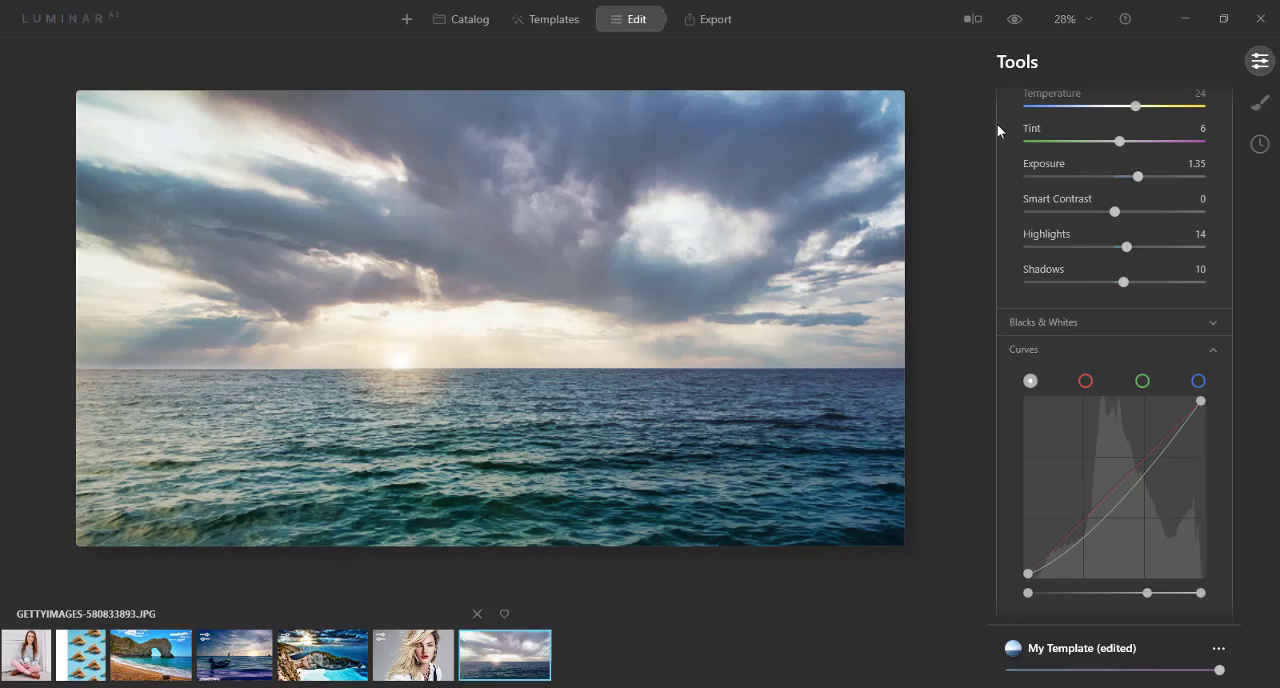
pyautogui.scroll(3, 1005, 215)
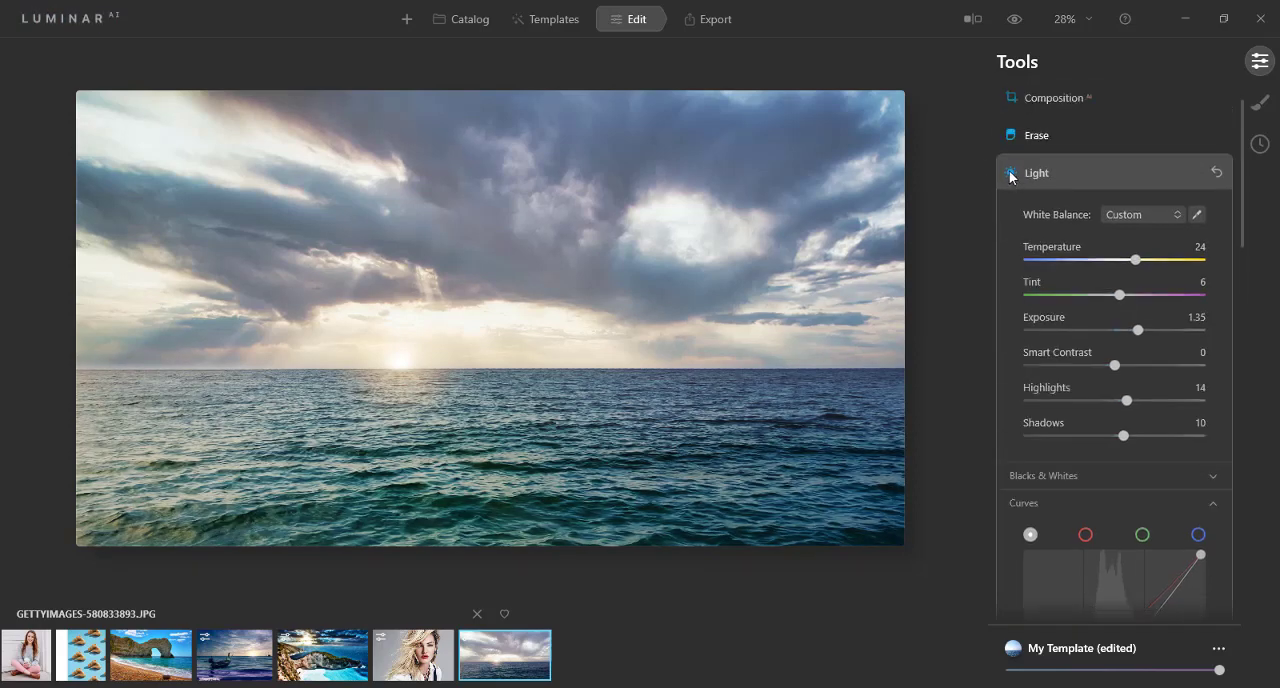
pyautogui.click(1010, 175)
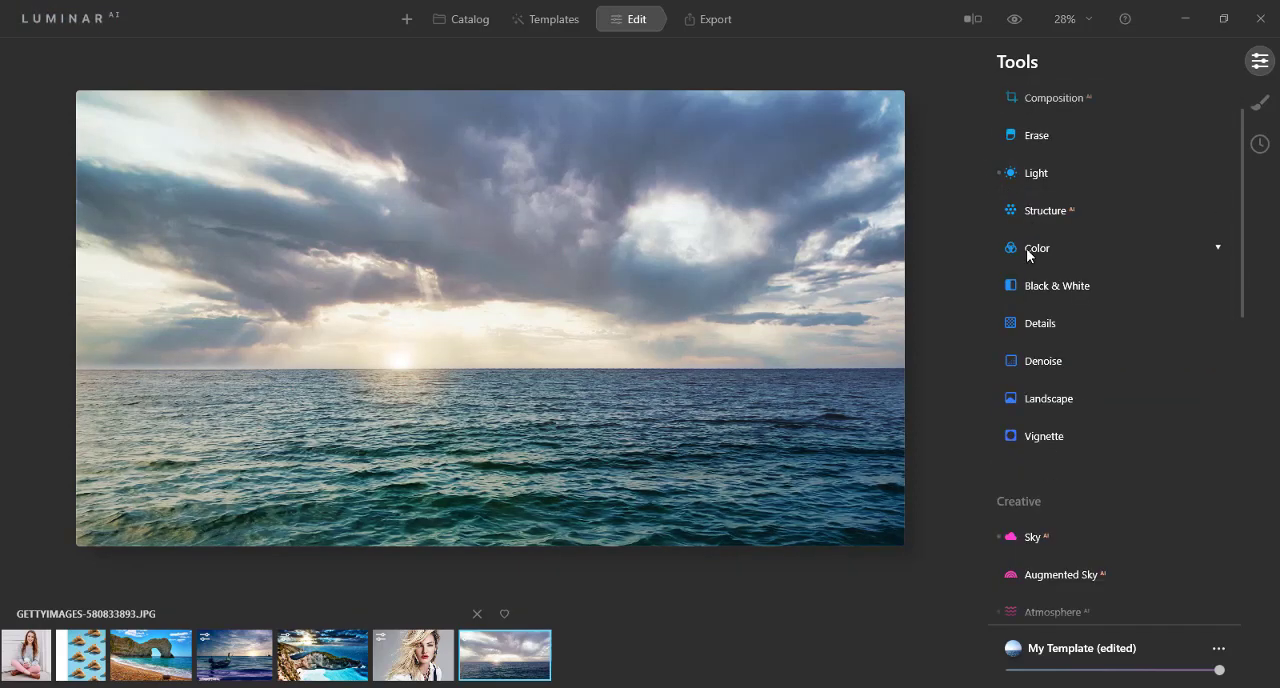
# Step: Look through the available Essentials, Creative, Portrait and Professional editing tools
pyautogui.scroll(1, 998, 302)
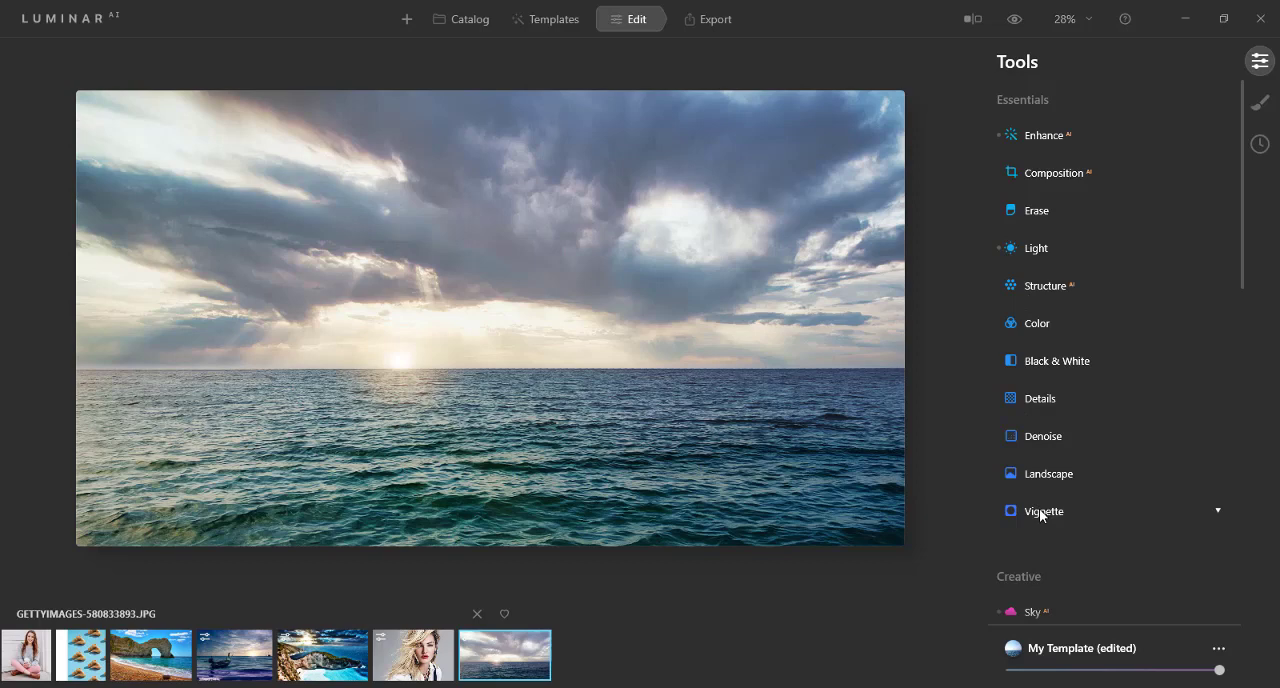
pyautogui.scroll(-3, 1020, 510)
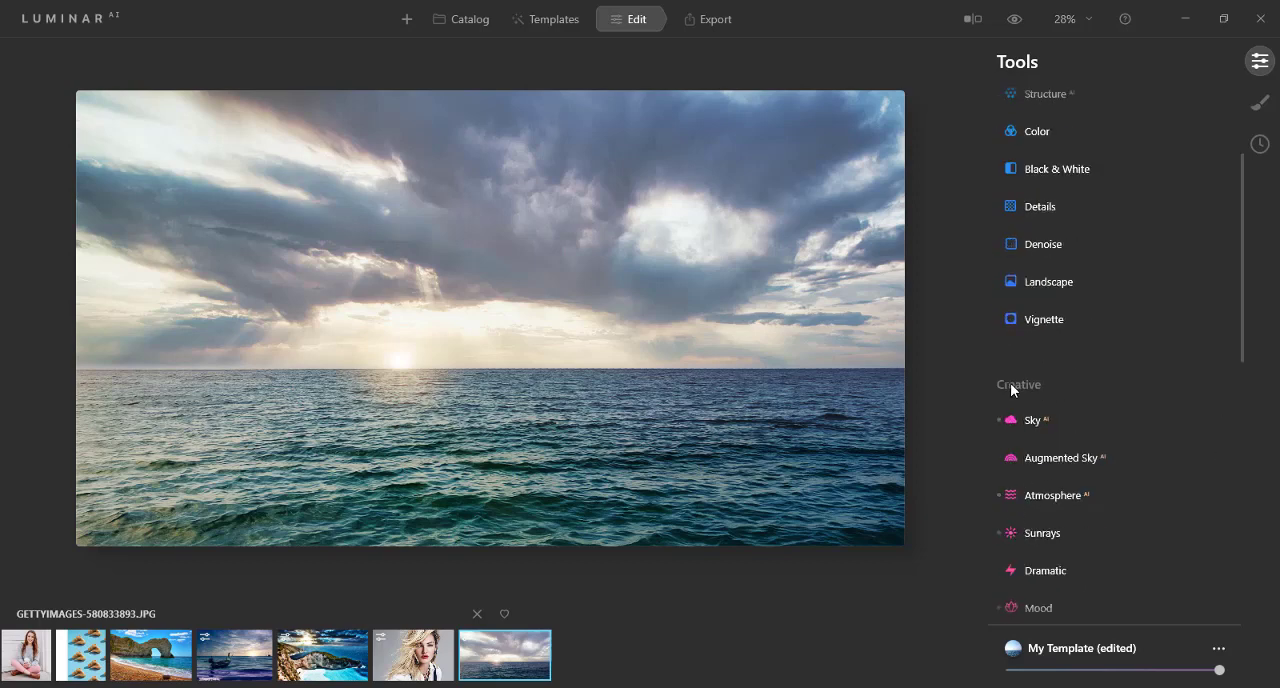
pyautogui.scroll(-2, 1013, 384)
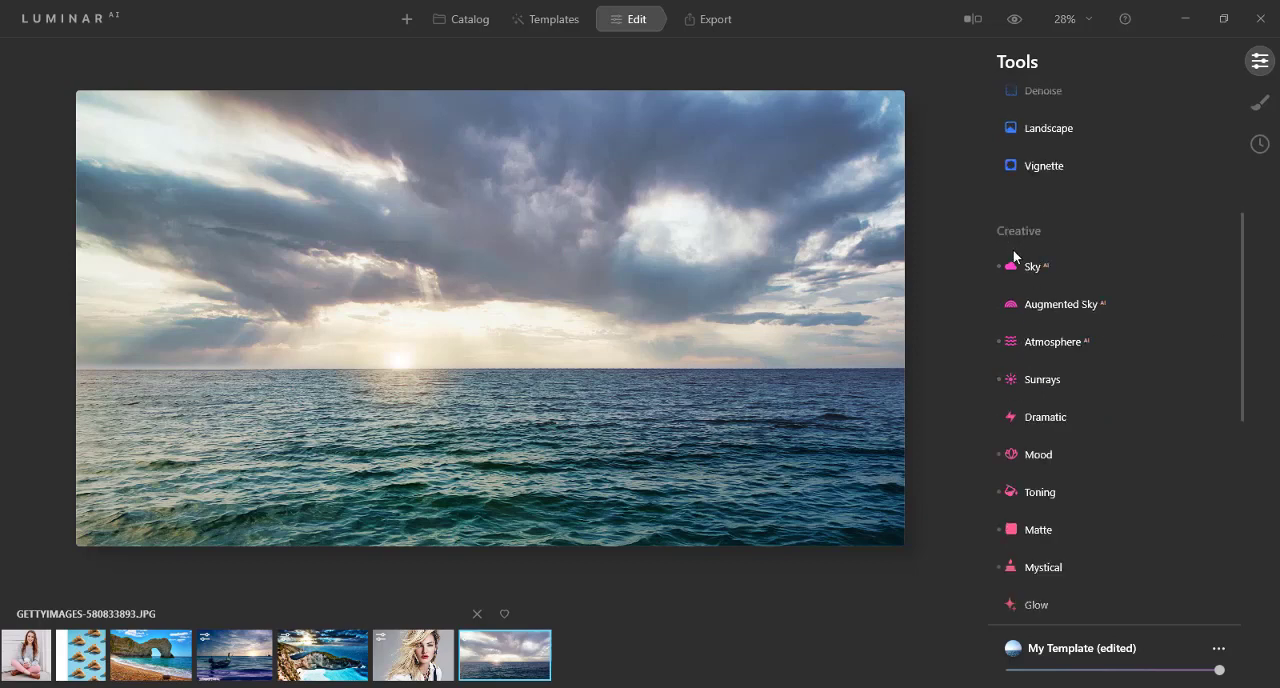
pyautogui.scroll(-2, 1021, 496)
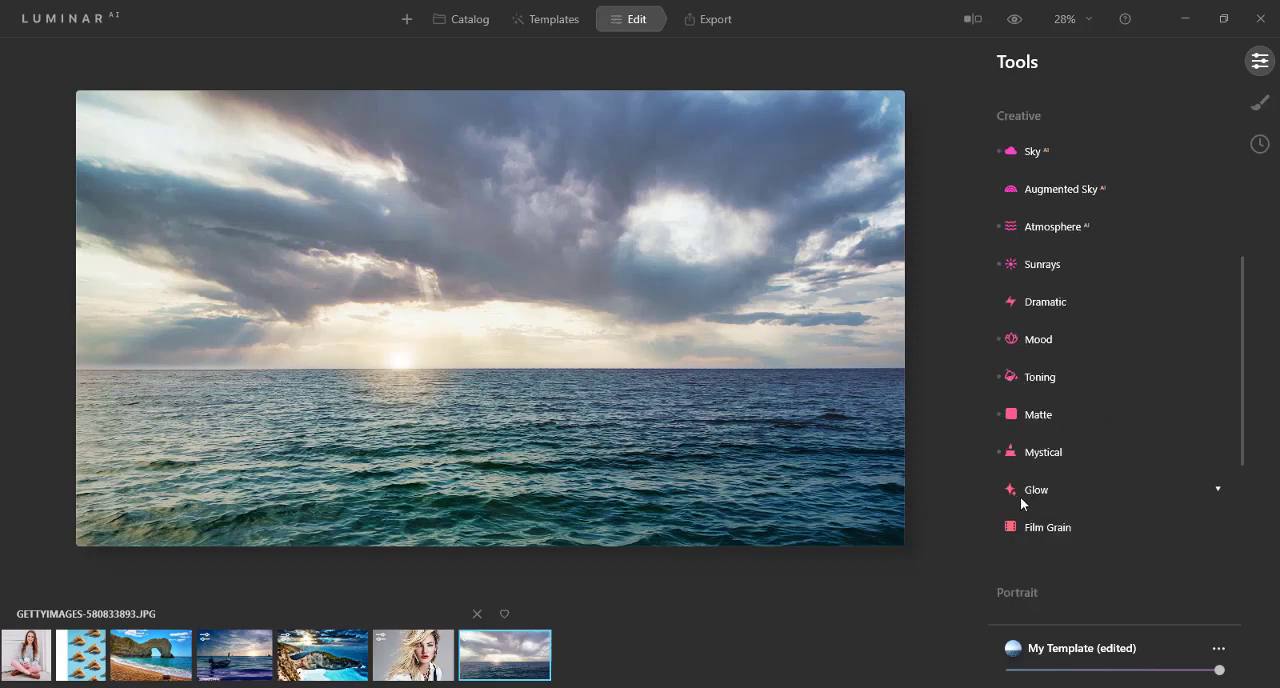
pyautogui.scroll(-2, 1020, 497)
pyautogui.scroll(-3, 1020, 497)
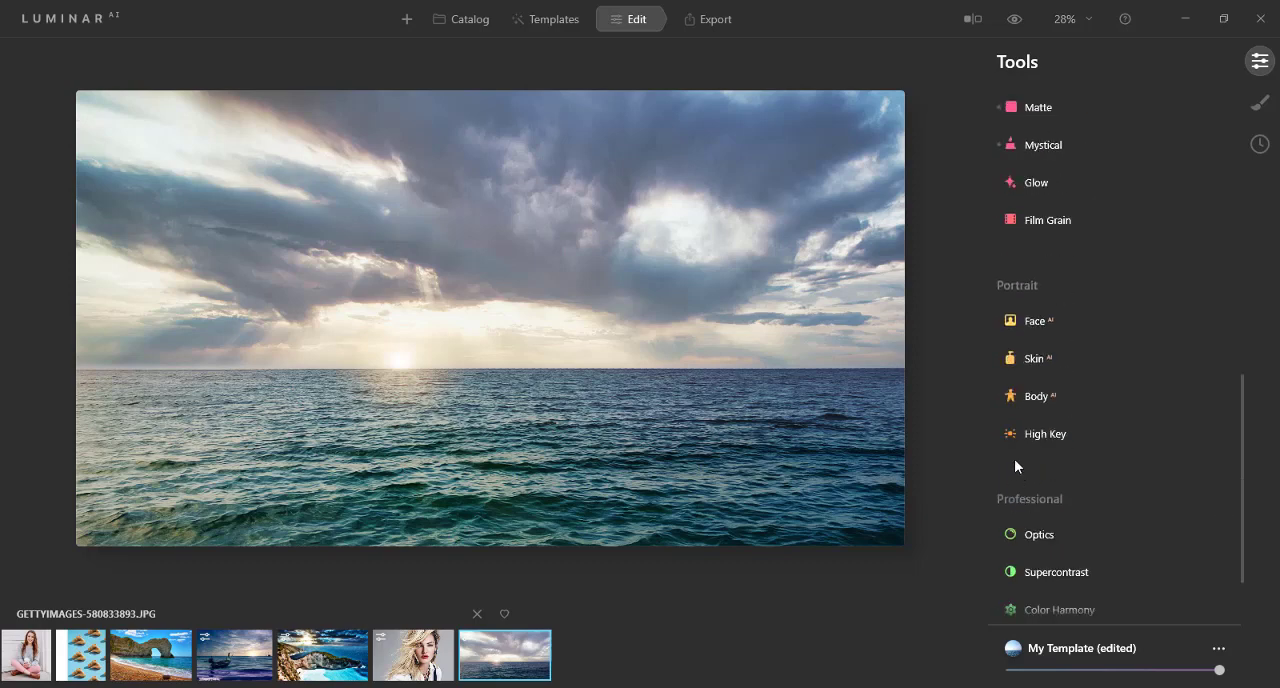
pyautogui.scroll(-2, 1008, 330)
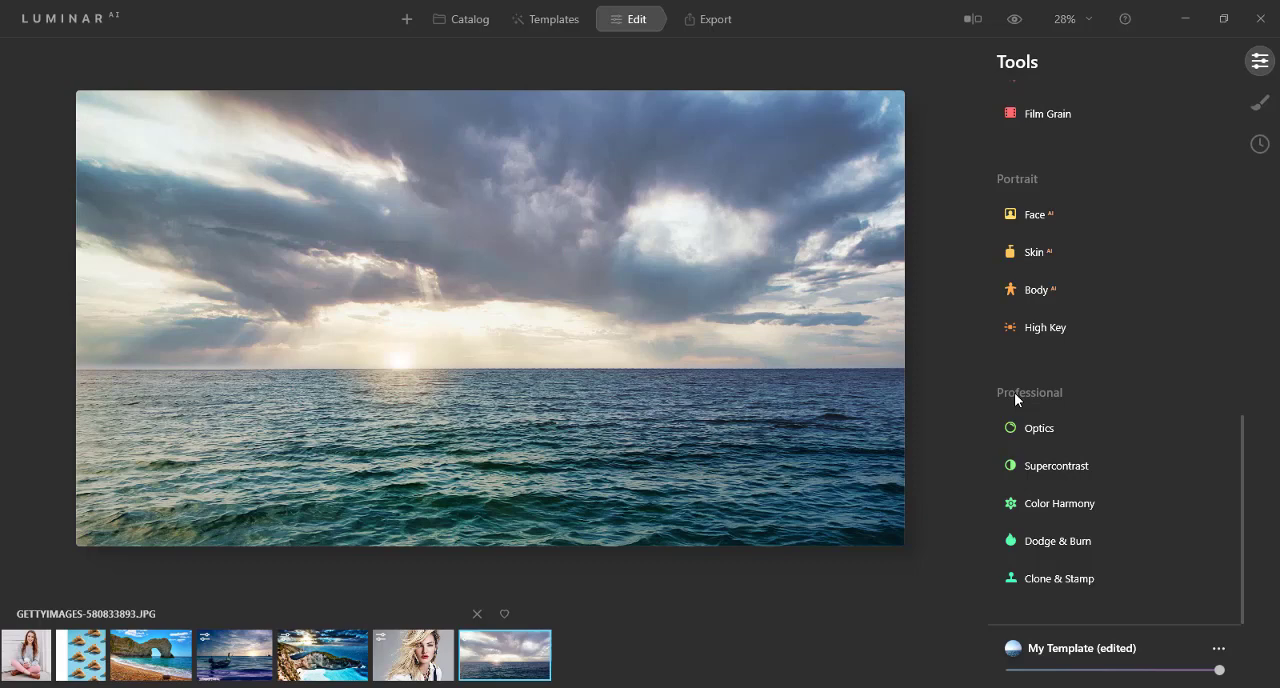
pyautogui.scroll(1, 1012, 395)
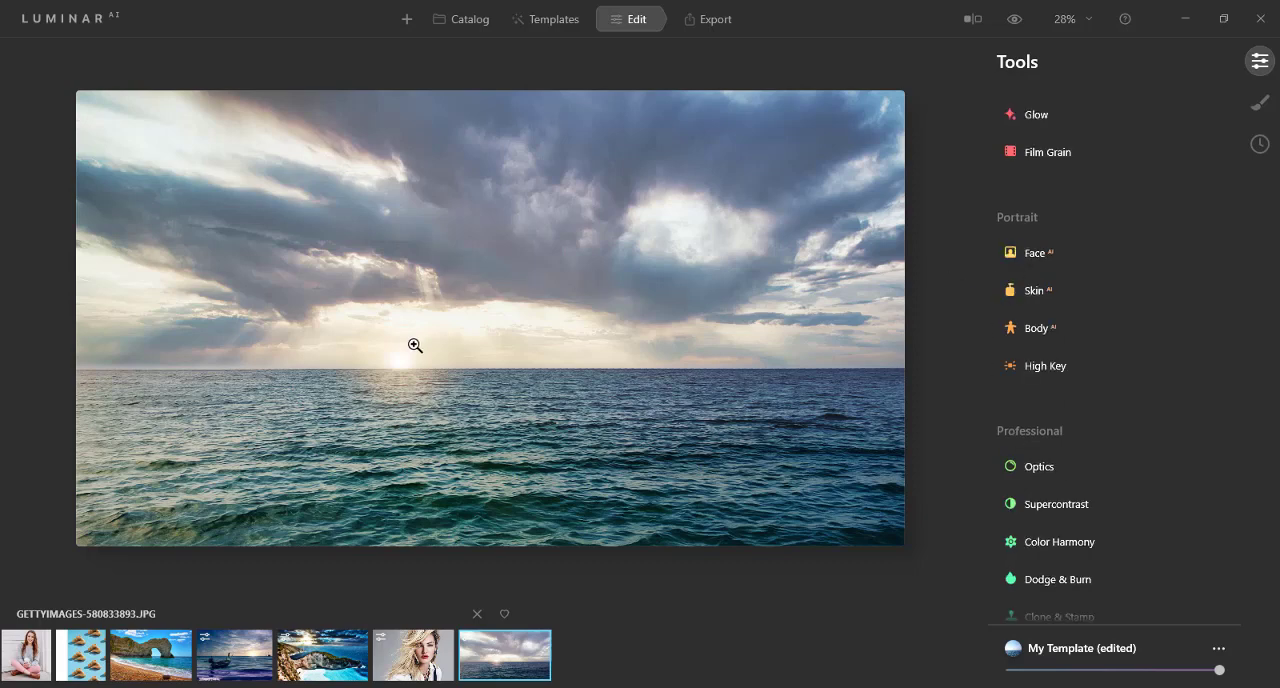
# Step: Compare the edited ocean photo with the original in the split before/after view, and leave the comparison
pyautogui.click(974, 20)
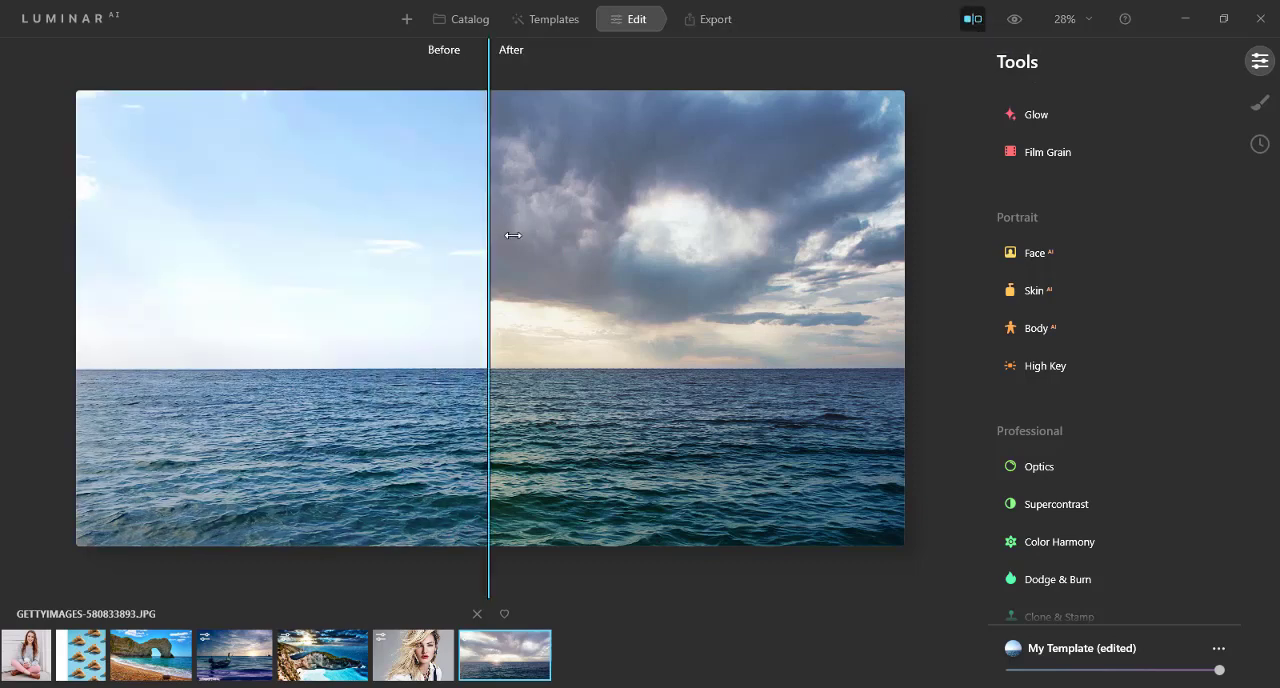
pyautogui.moveTo(510, 235)
pyautogui.mouseDown()
pyautogui.moveTo(940, 231)
pyautogui.moveTo(525, 237)
pyautogui.moveTo(214, 200)
pyautogui.moveTo(45, 234)
pyautogui.moveTo(540, 245)
pyautogui.moveTo(488, 241)
pyautogui.mouseUp()
pyautogui.click(976, 20)
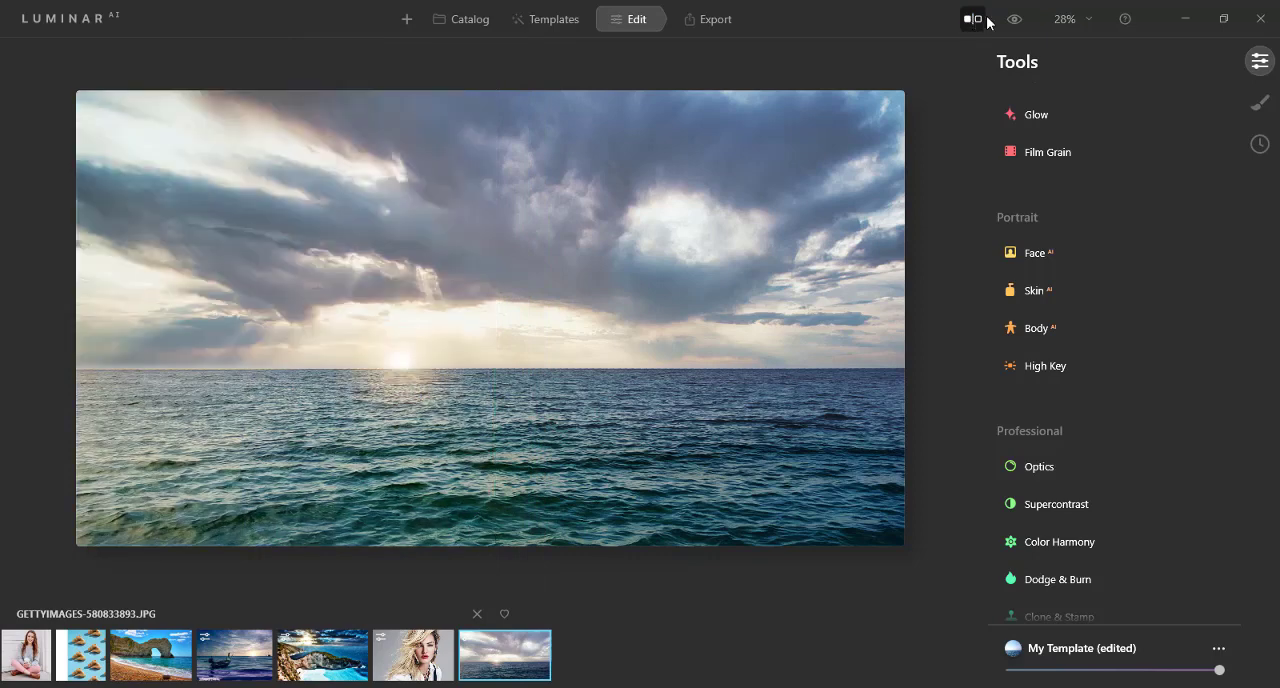
# Step: Switch the whole image back and forth between the original and edited versions of the ocean photo
pyautogui.click(1016, 20)
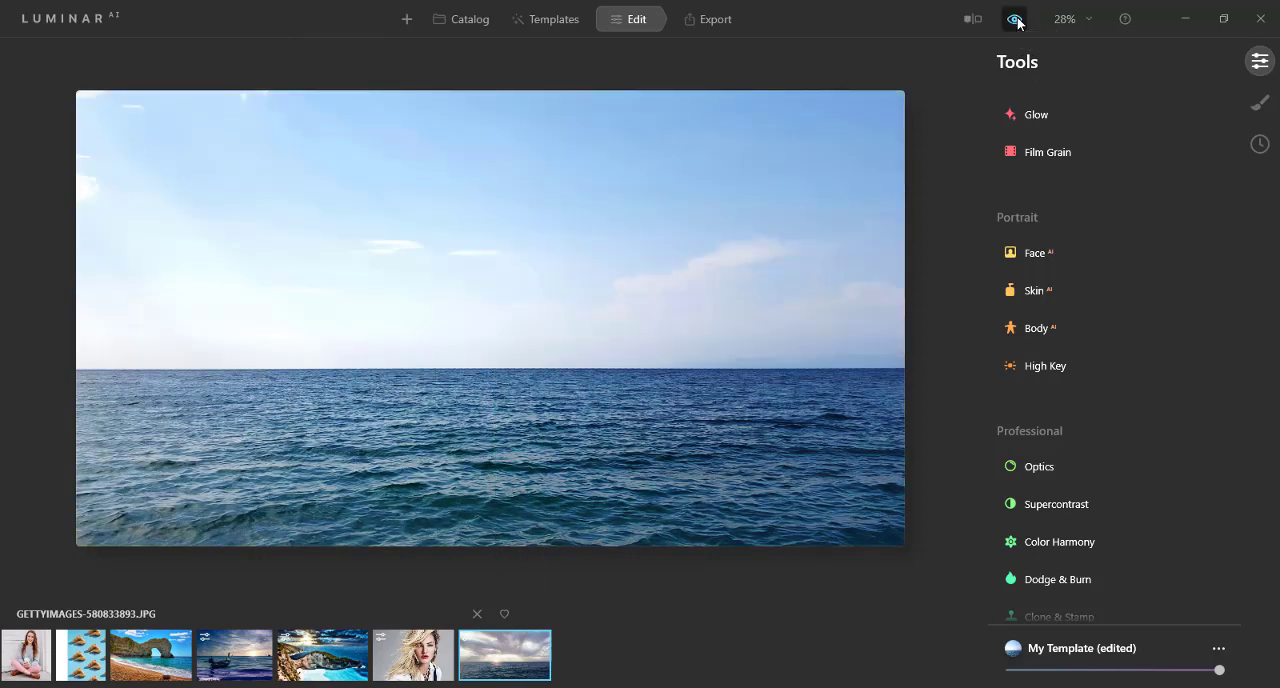
pyautogui.click(1016, 20)
pyautogui.click(1016, 20)
pyautogui.click(1016, 20)
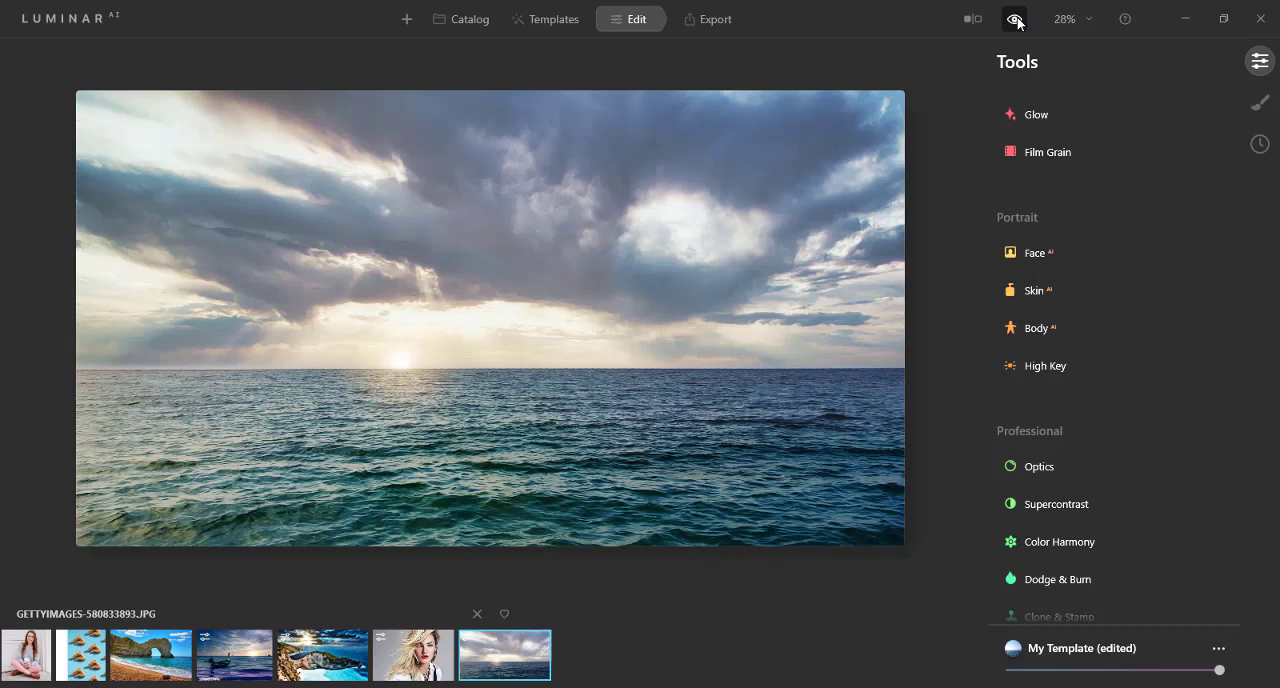
pyautogui.click(1016, 20)
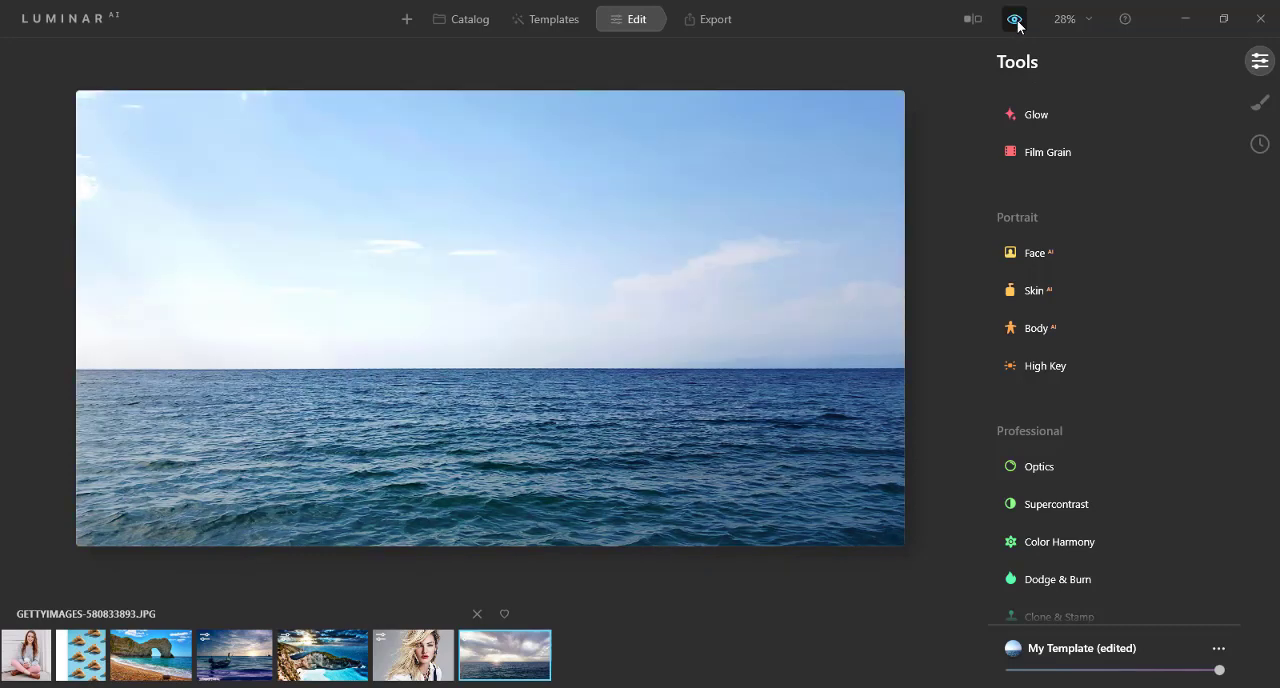
pyautogui.click(1016, 20)
pyautogui.click(1016, 20)
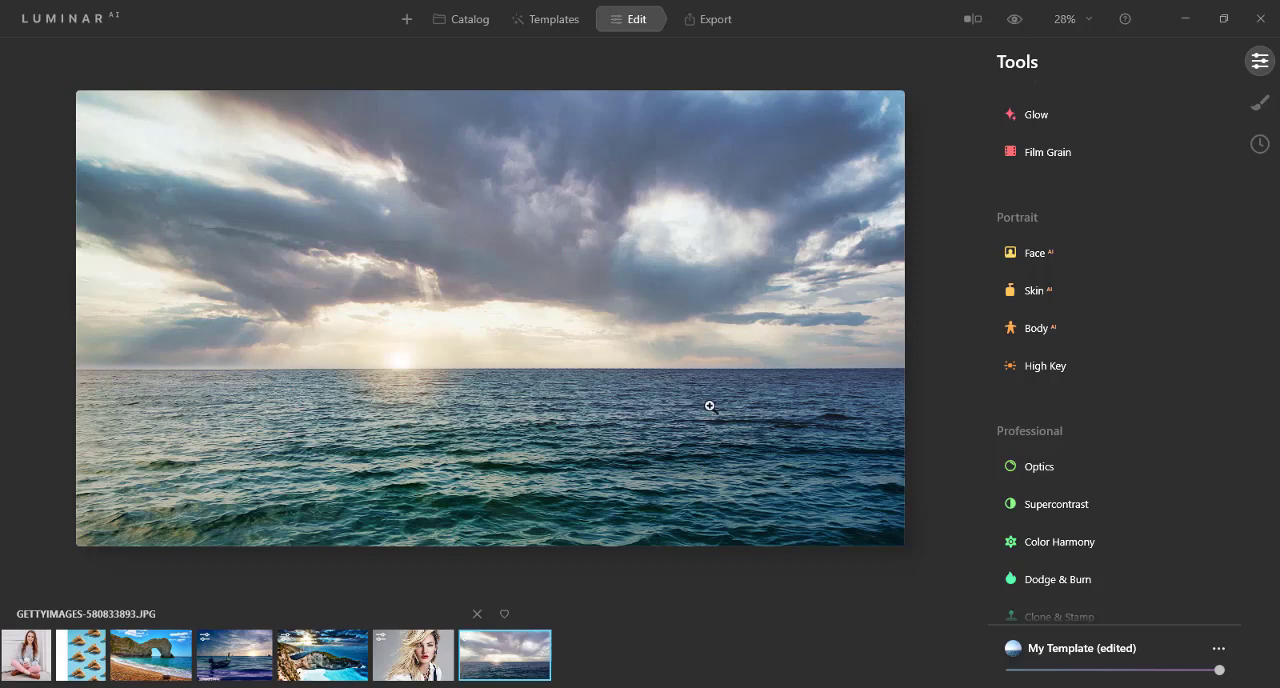
# Step: Open the blonde woman's portrait for editing and set Face Light to 45 in Face AI
pyautogui.click(431, 655)
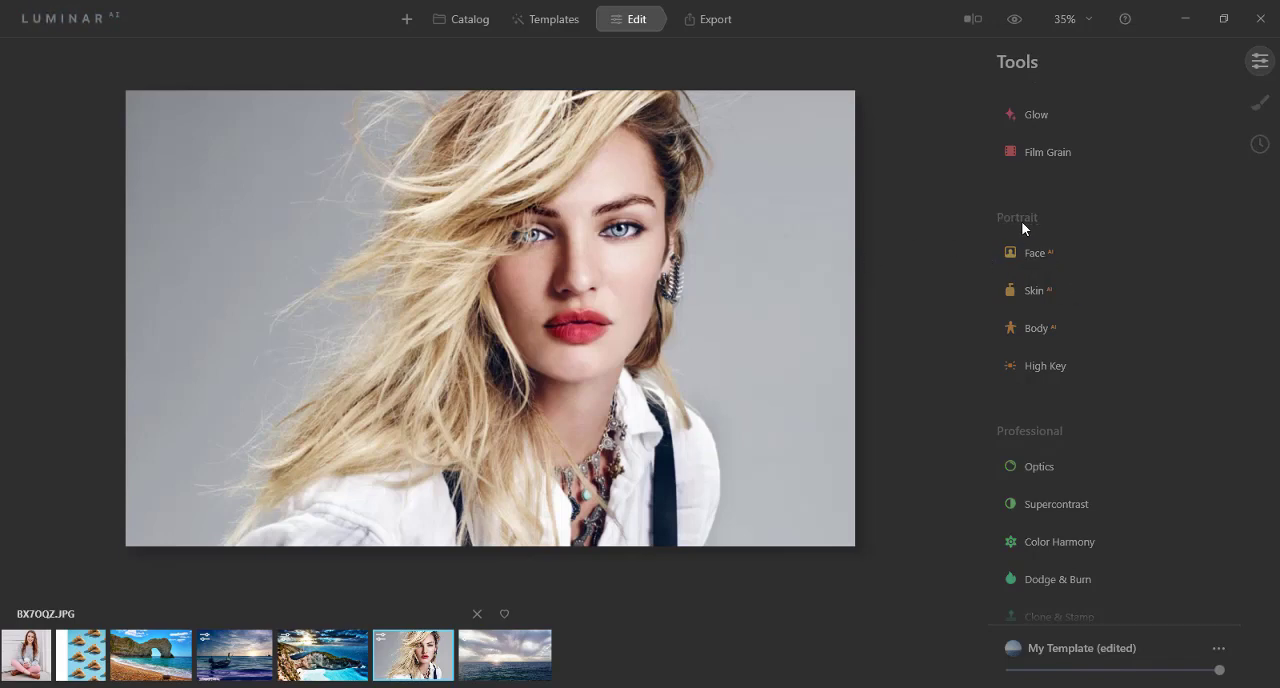
pyautogui.scroll(5, 1022, 225)
pyautogui.scroll(-1, 1024, 308)
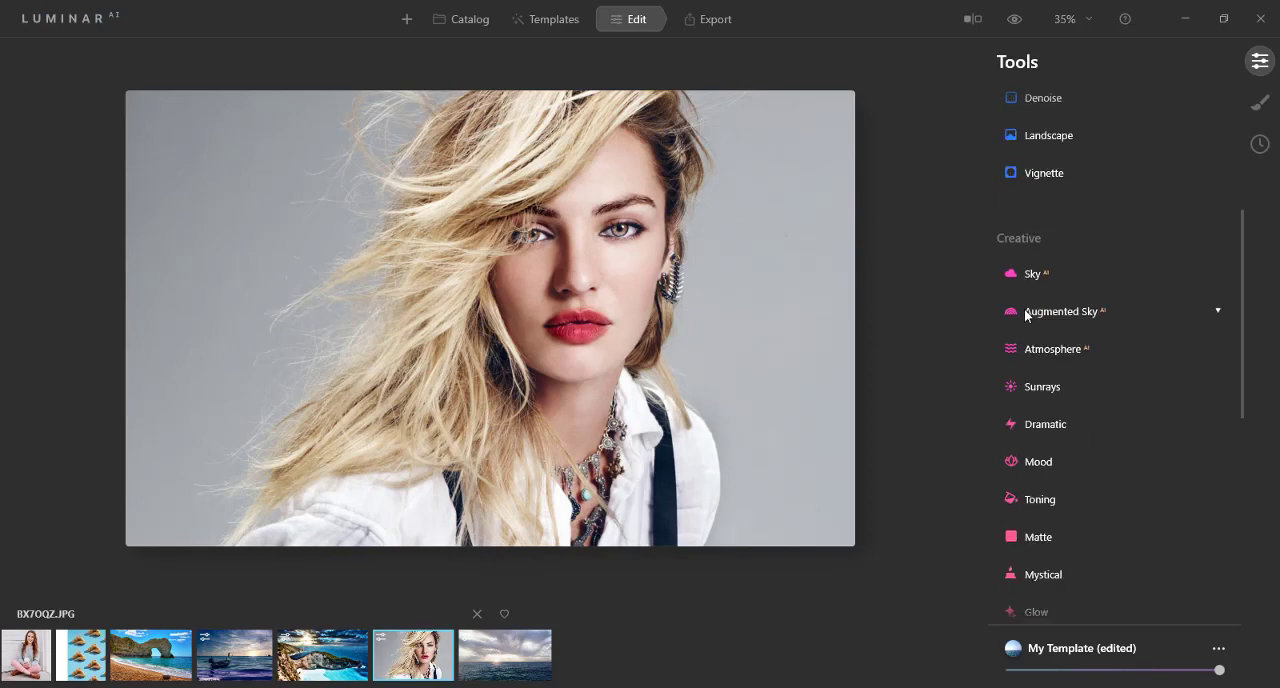
pyautogui.scroll(-6, 1024, 308)
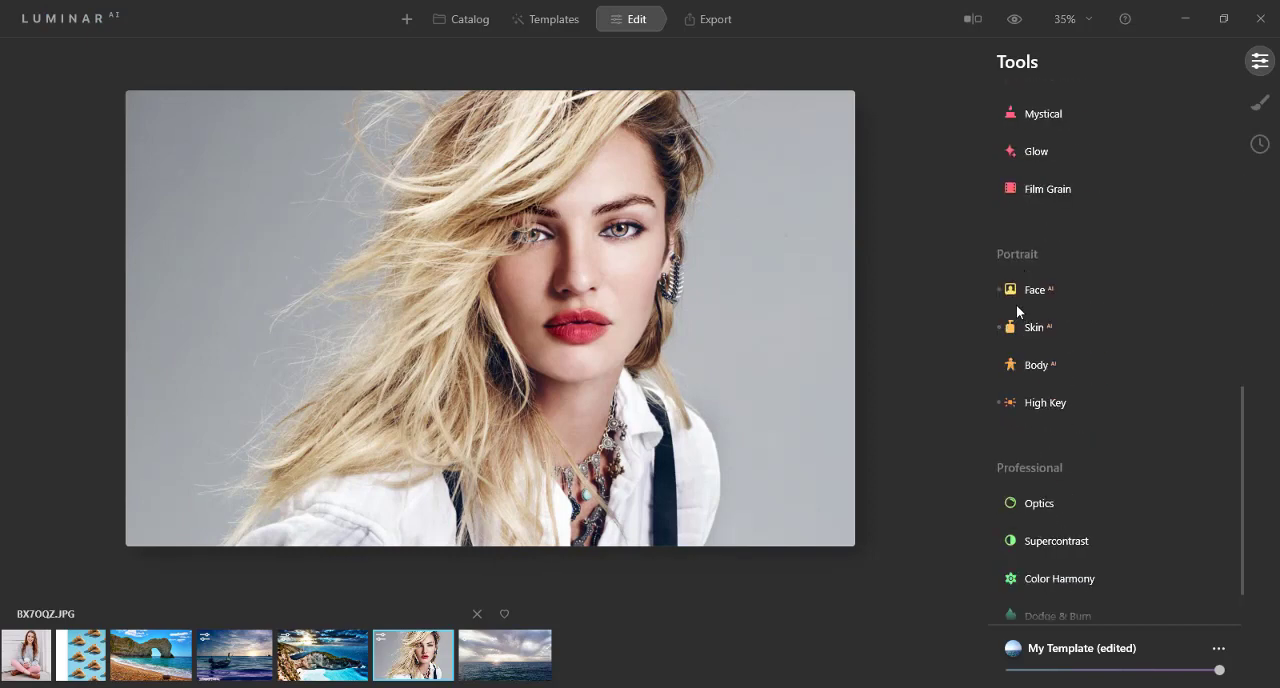
pyautogui.click(1028, 290)
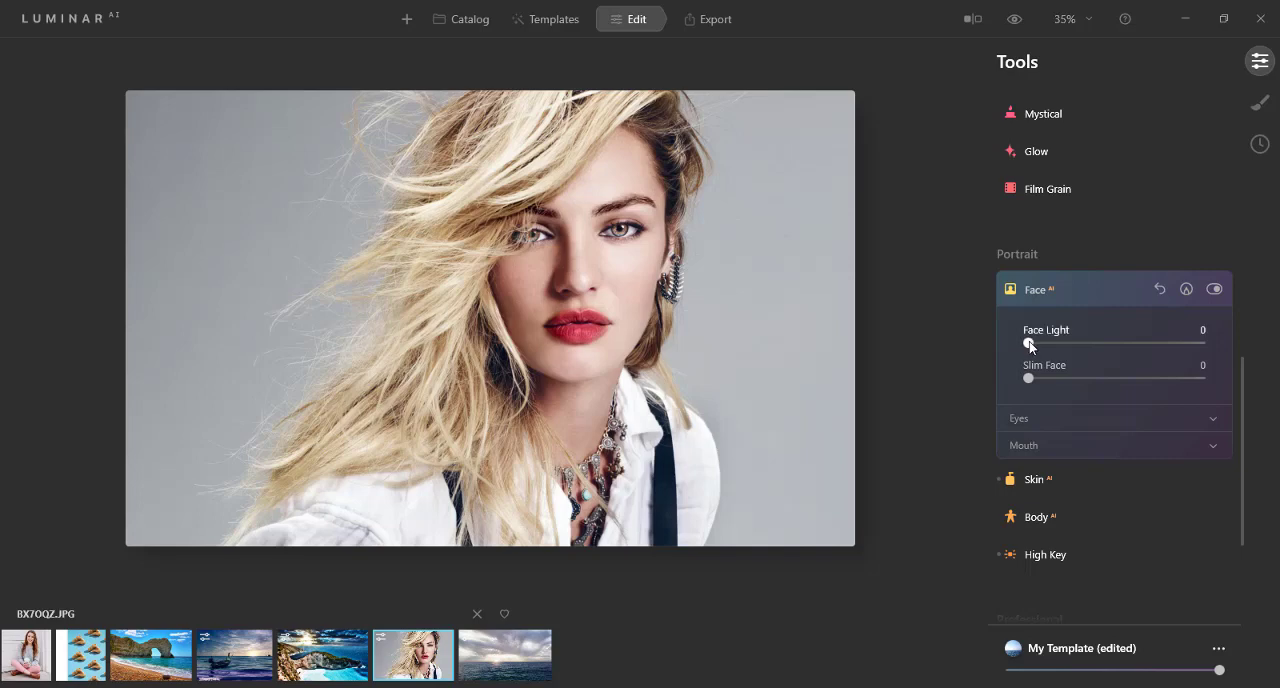
pyautogui.moveTo(1030, 345); pyautogui.dragTo(1105, 343)
pyautogui.scroll(-1, 800, 340)
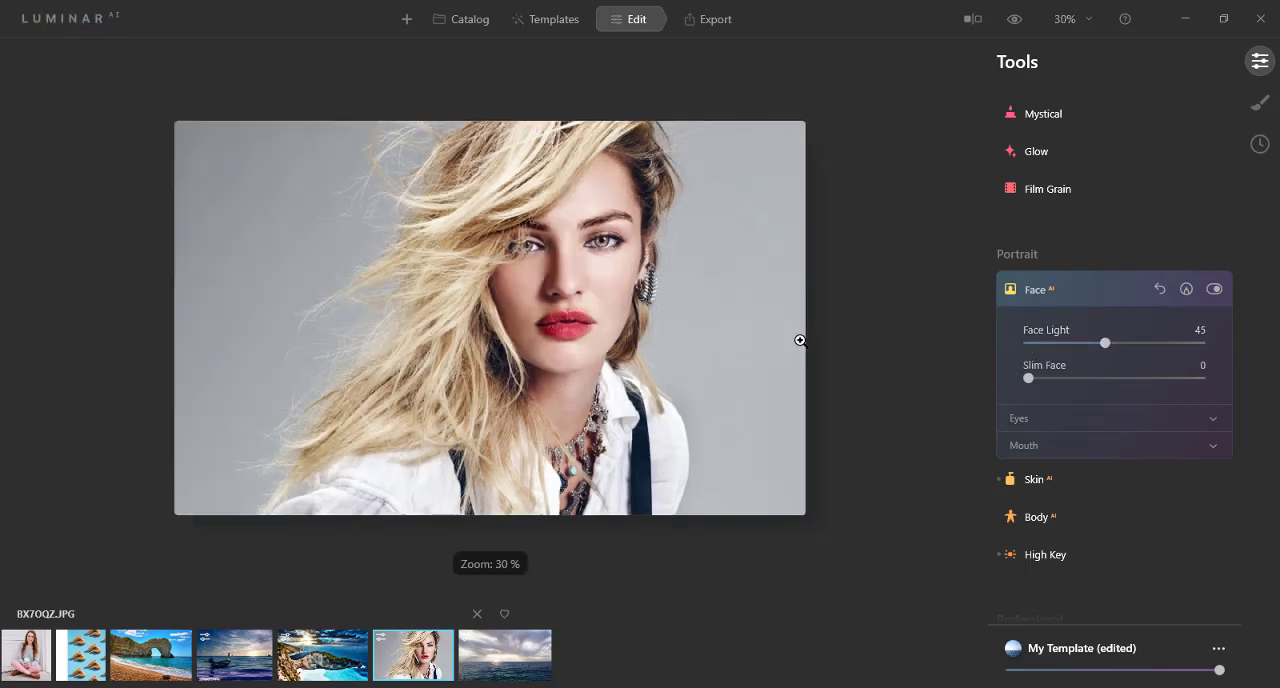
# Step: Set Slim Face to 26 in Face AI for the blonde woman's portrait
pyautogui.scroll(3, 800, 340)
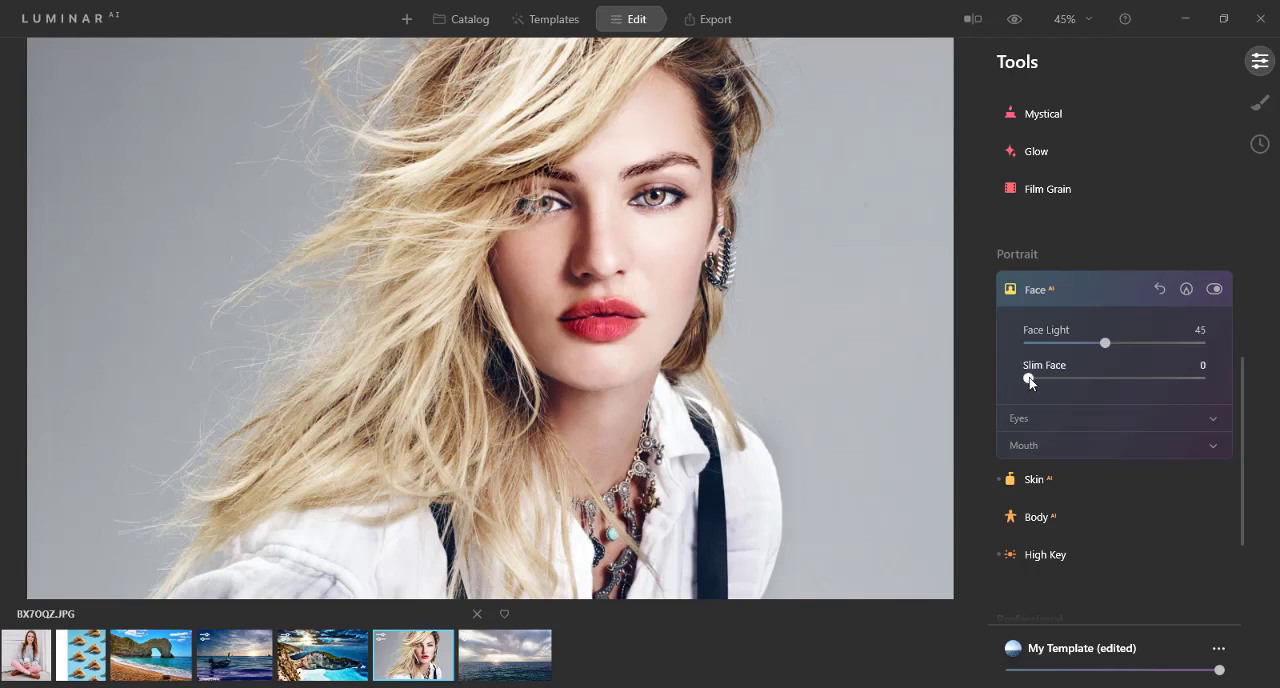
pyautogui.moveTo(1029, 380); pyautogui.dragTo(1073, 381)
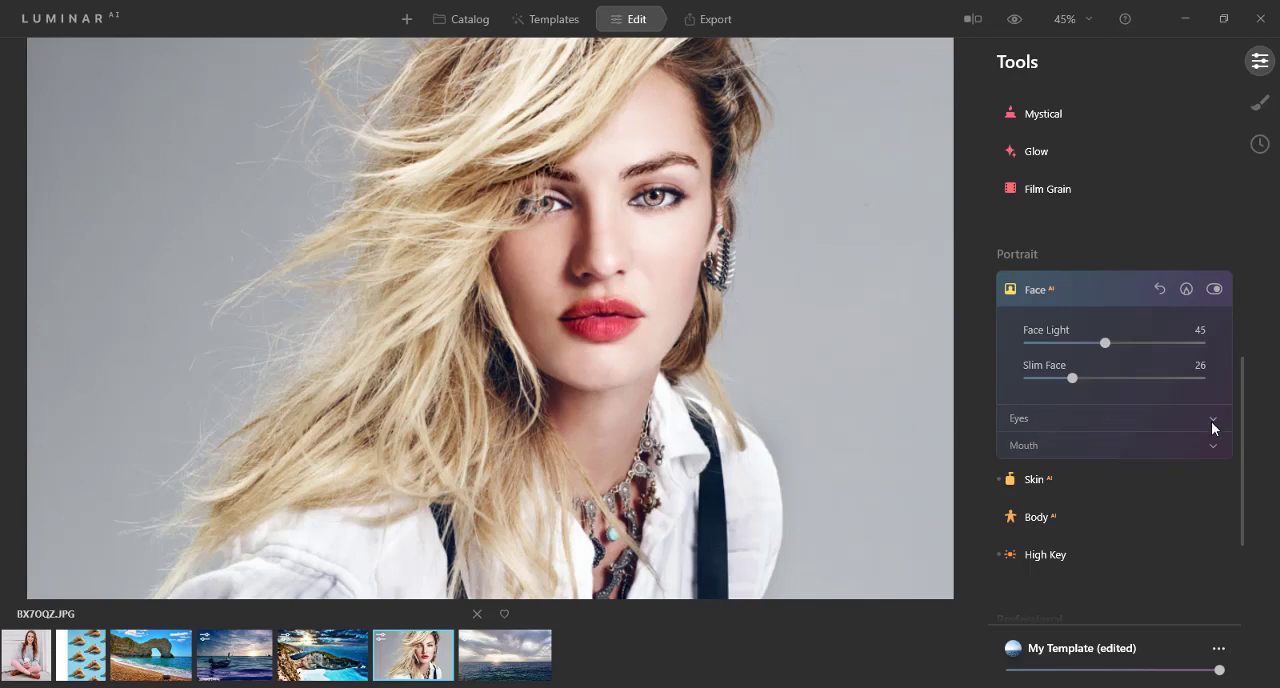
# Step: Try the Green, Grey and Cat eye colours in the Eyes settings of Face AI
pyautogui.scroll(3, 718, 355)
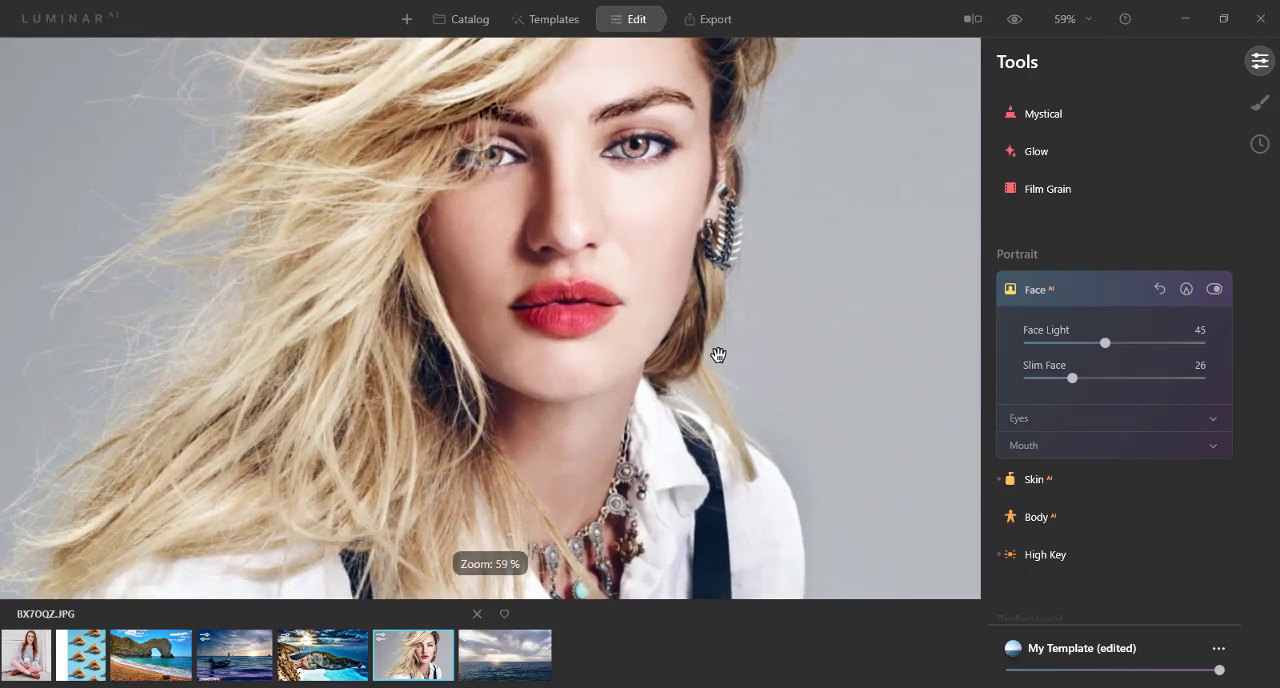
pyautogui.moveTo(634, 229); pyautogui.dragTo(578, 349)
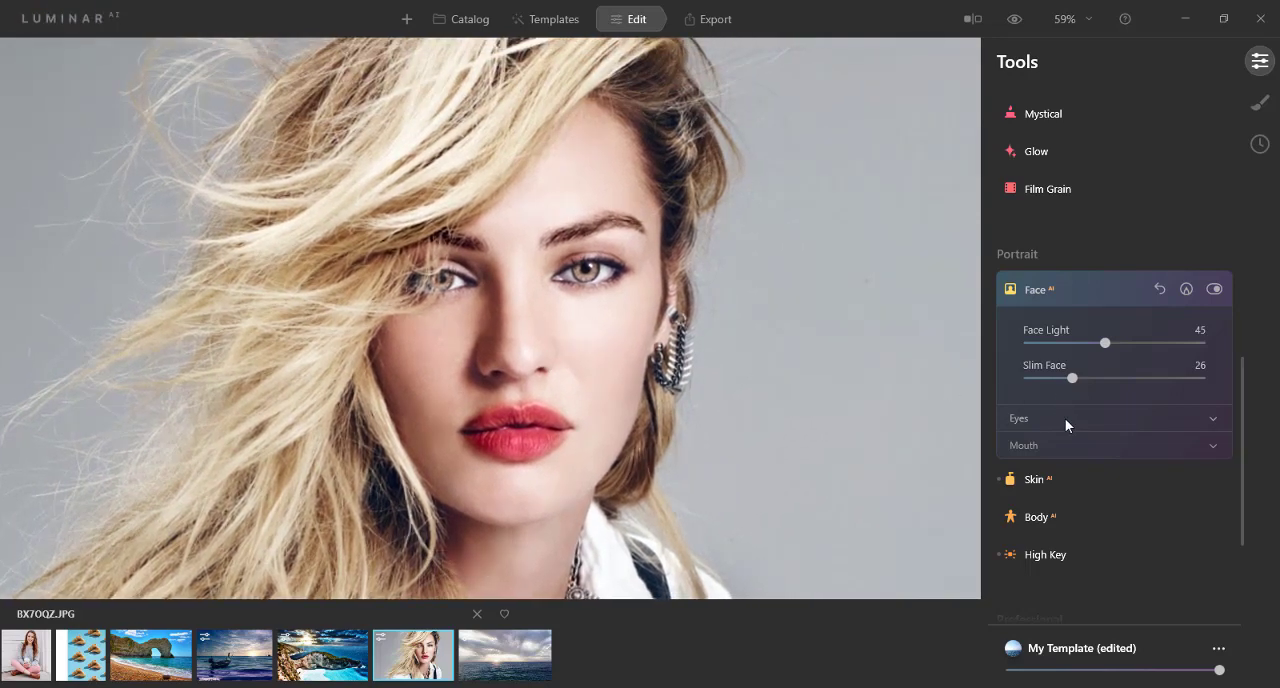
pyautogui.click(1065, 418)
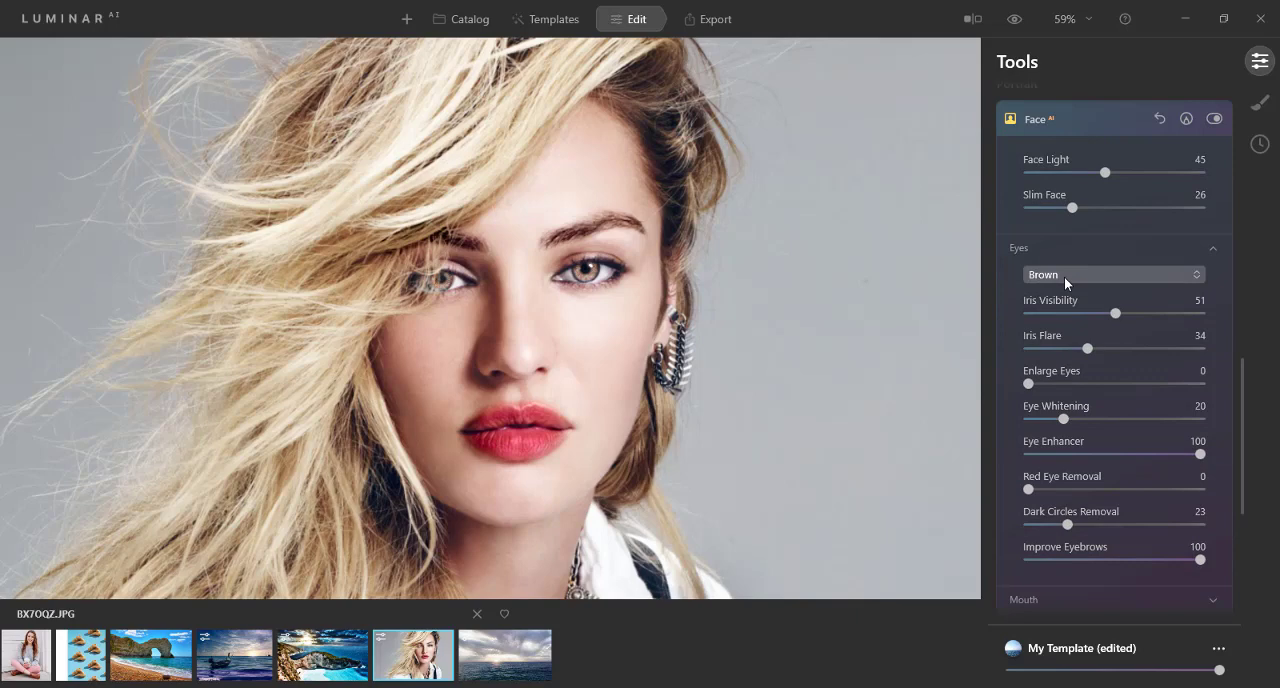
pyautogui.click(1064, 276)
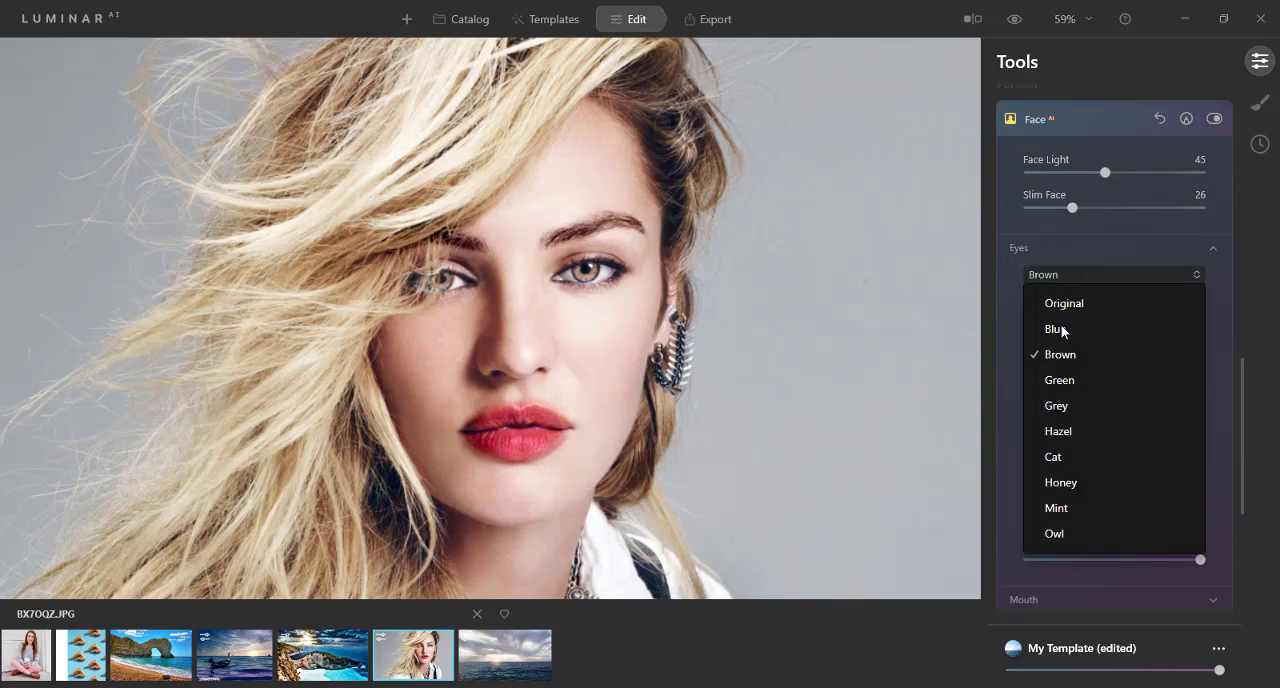
pyautogui.click(1062, 381)
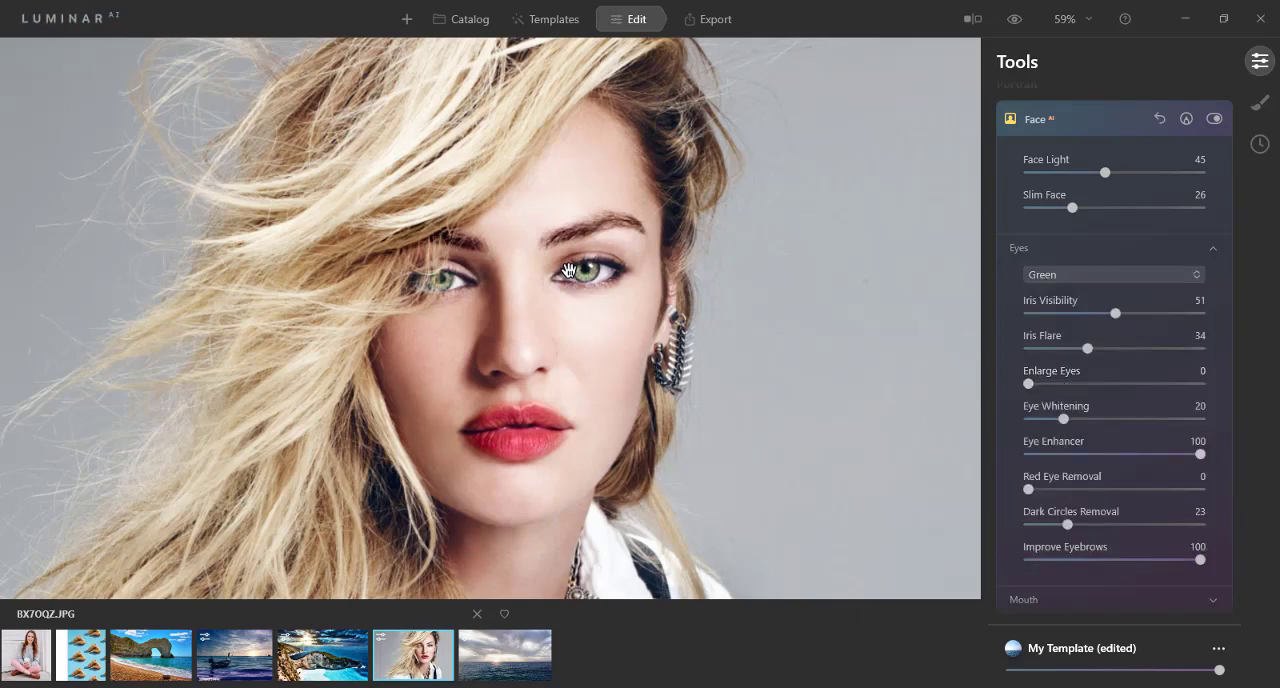
pyautogui.click(1052, 279)
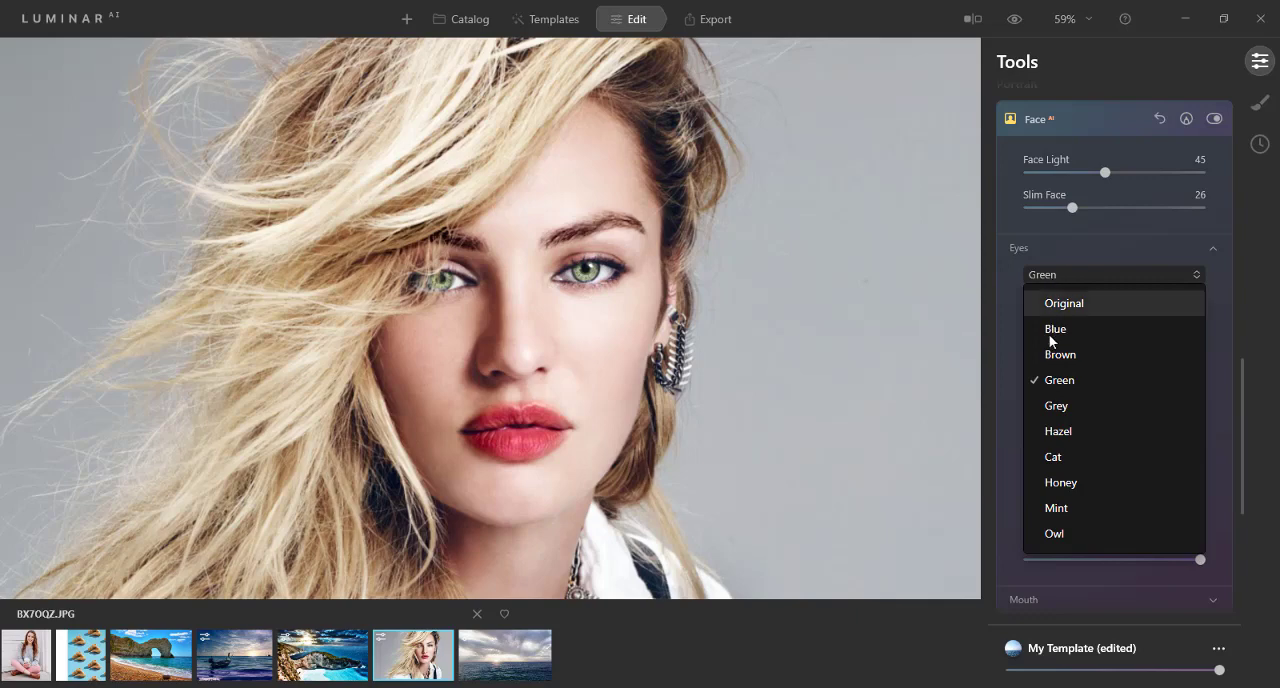
pyautogui.click(1050, 405)
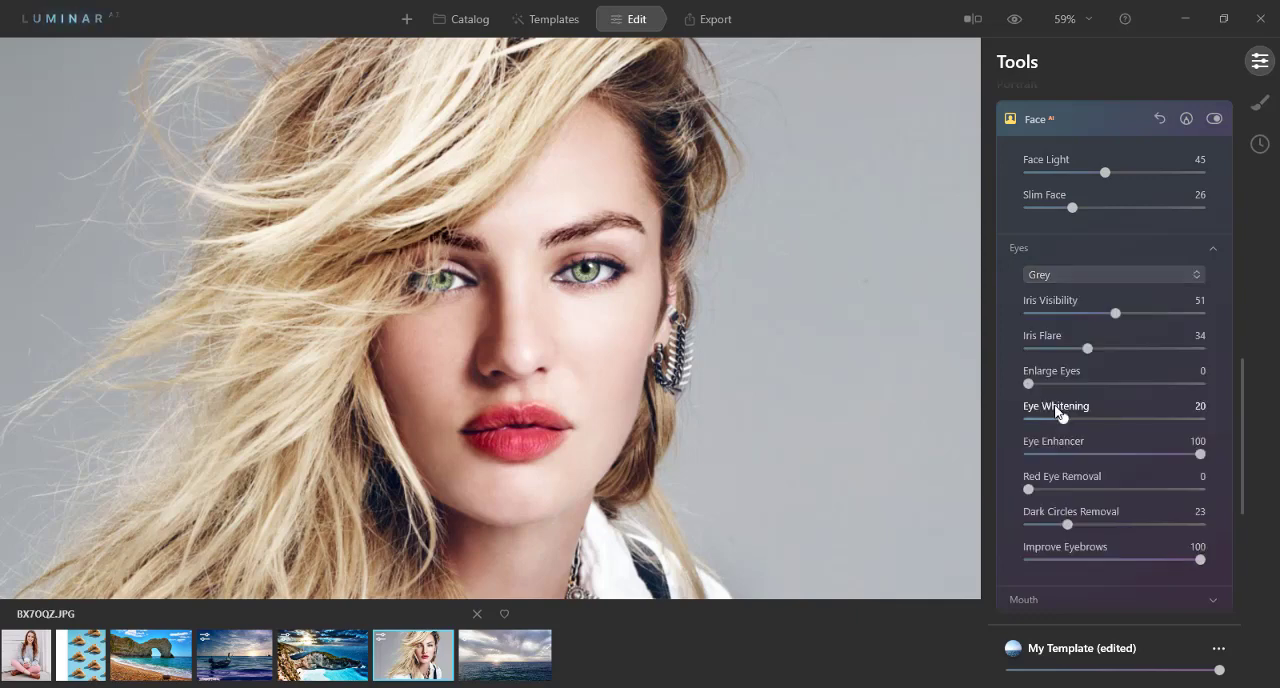
pyautogui.click(1092, 272)
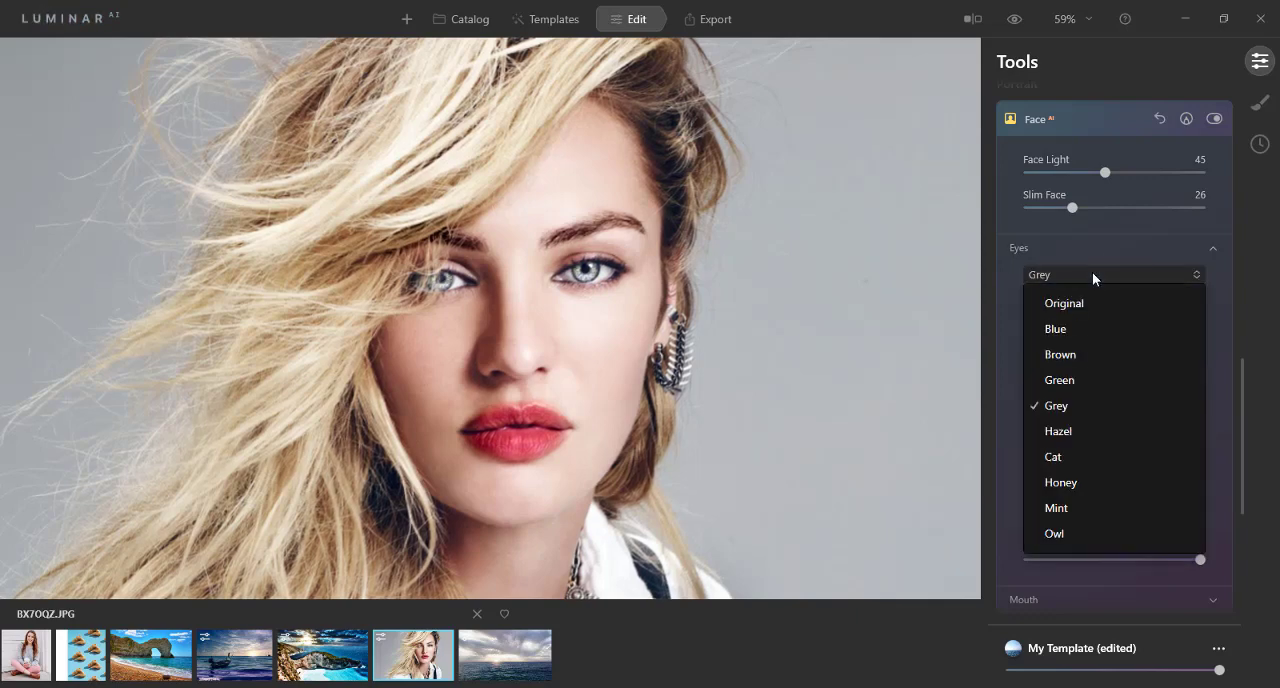
pyautogui.click(1058, 459)
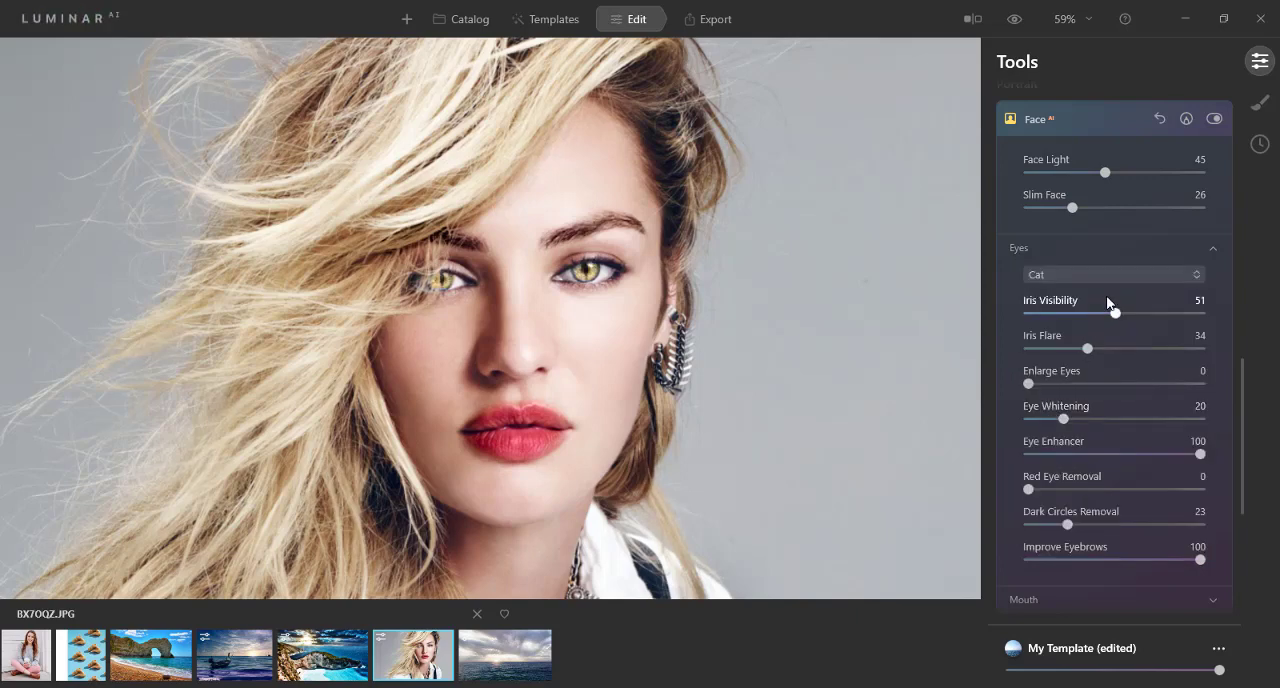
# Step: Try the Honey, Mint and Original eye colours, and return the eye colour to Brown
pyautogui.click(1122, 272)
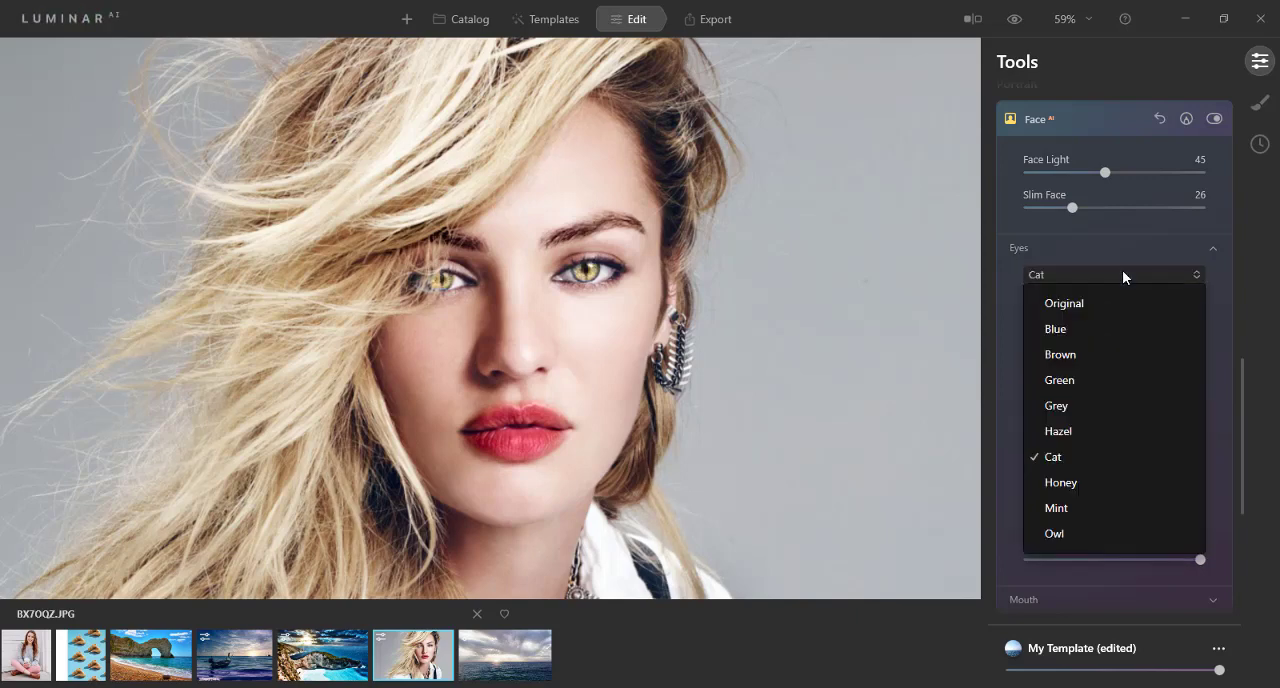
pyautogui.click(1079, 481)
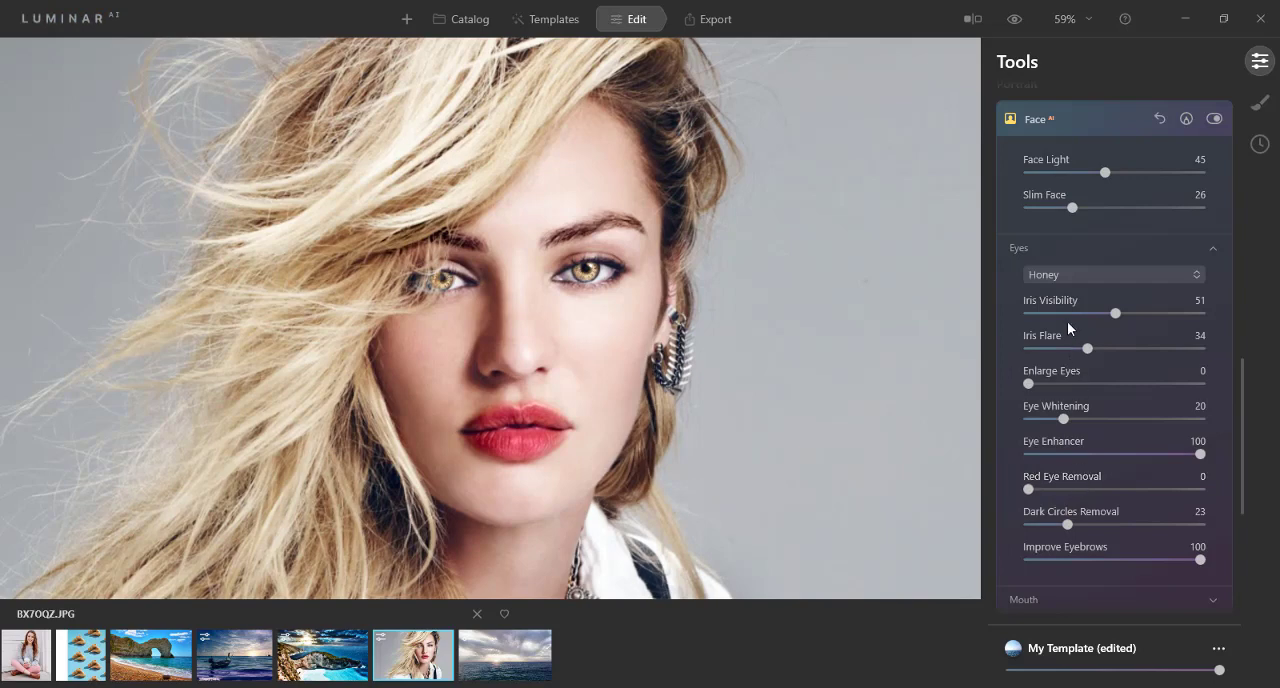
pyautogui.click(1075, 274)
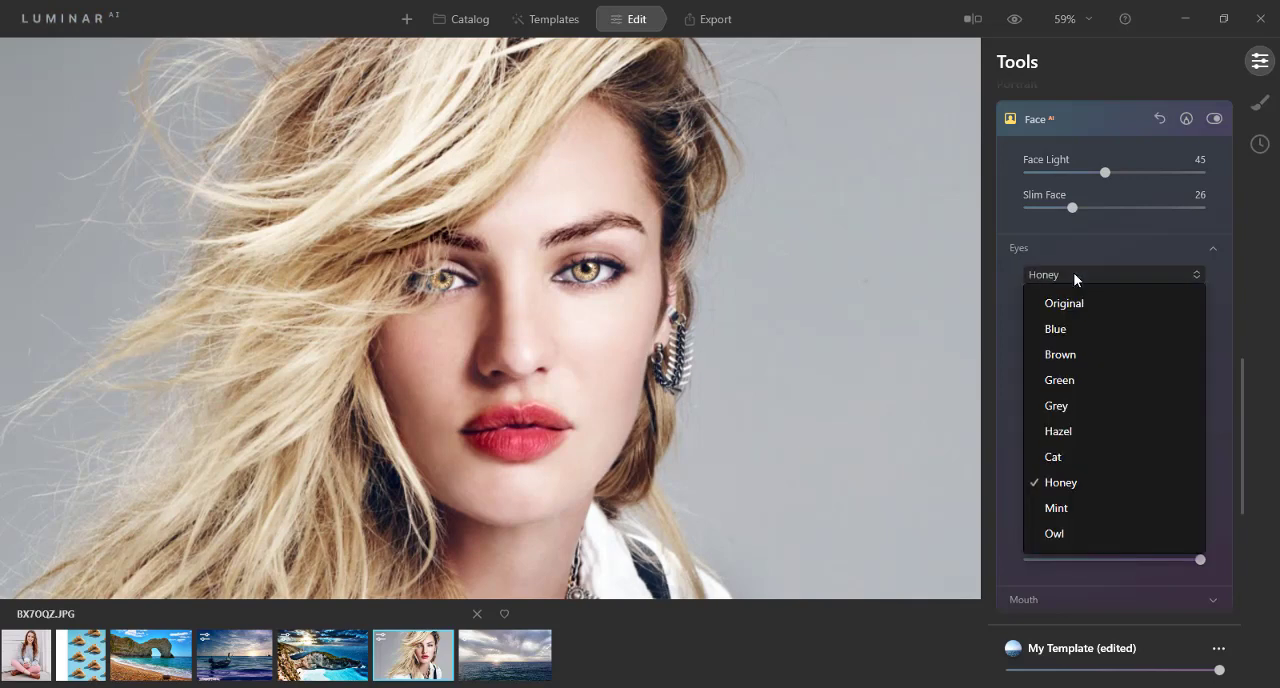
pyautogui.click(1058, 508)
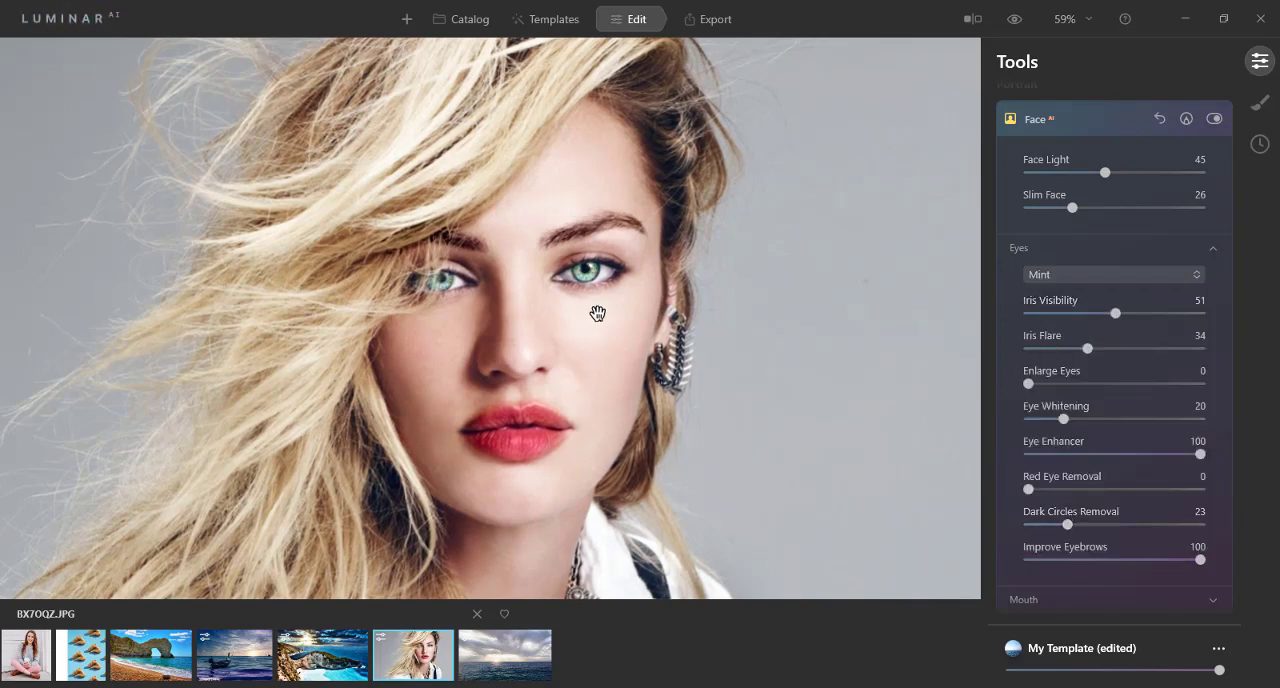
pyautogui.click(1035, 274)
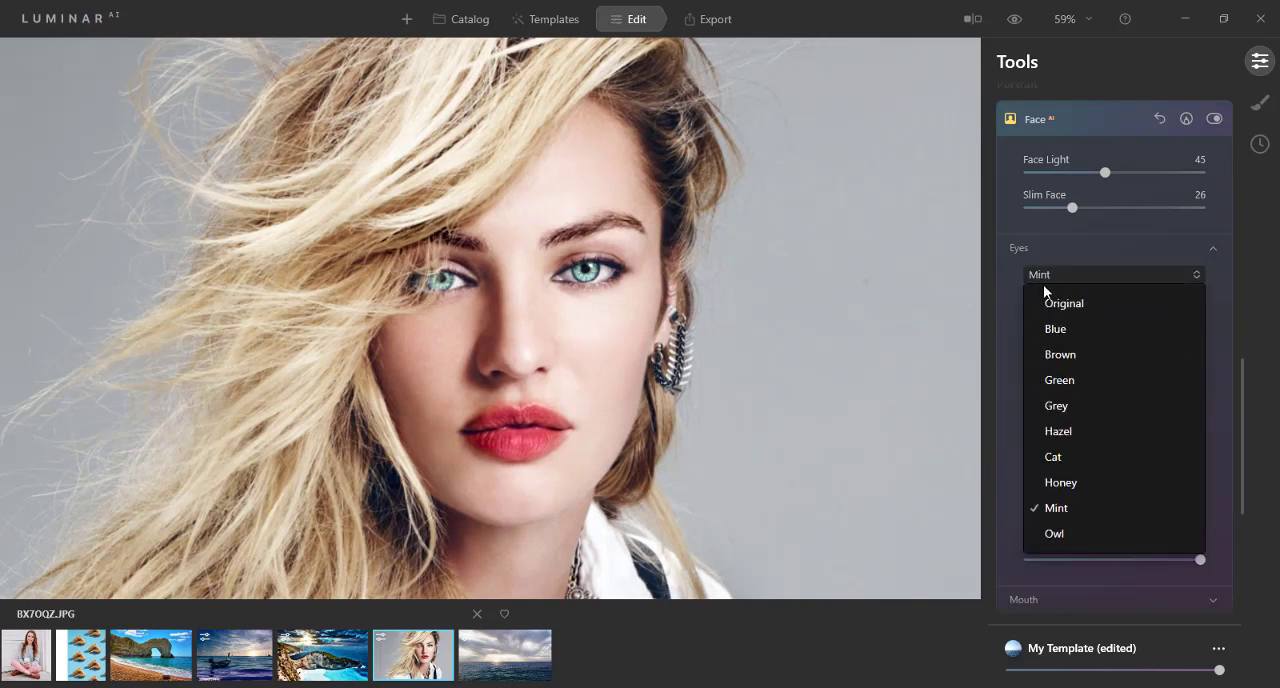
pyautogui.click(1049, 304)
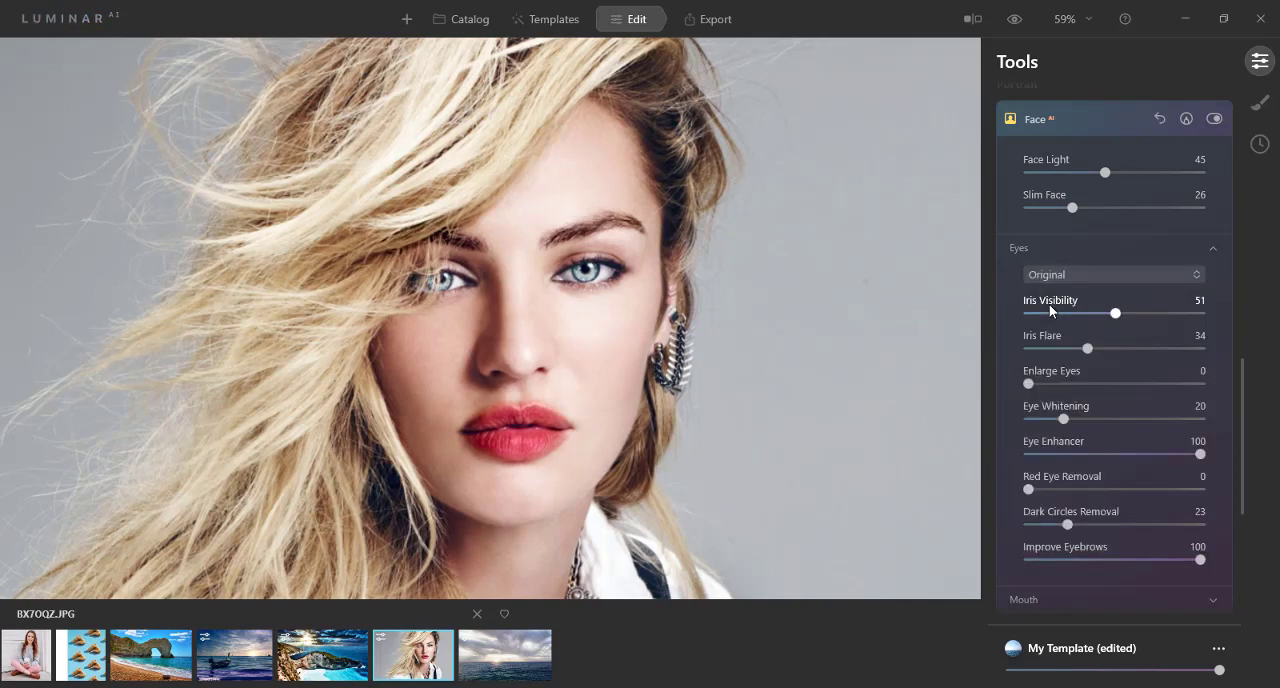
pyautogui.click(1057, 273)
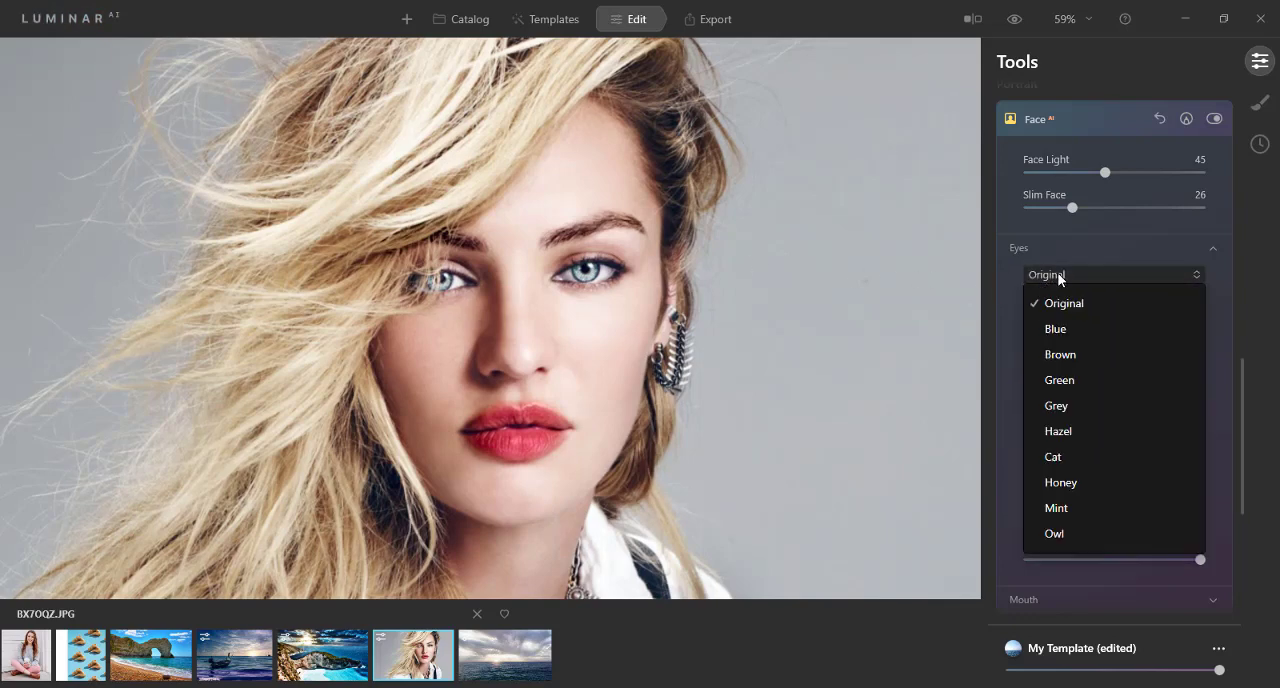
pyautogui.click(1059, 356)
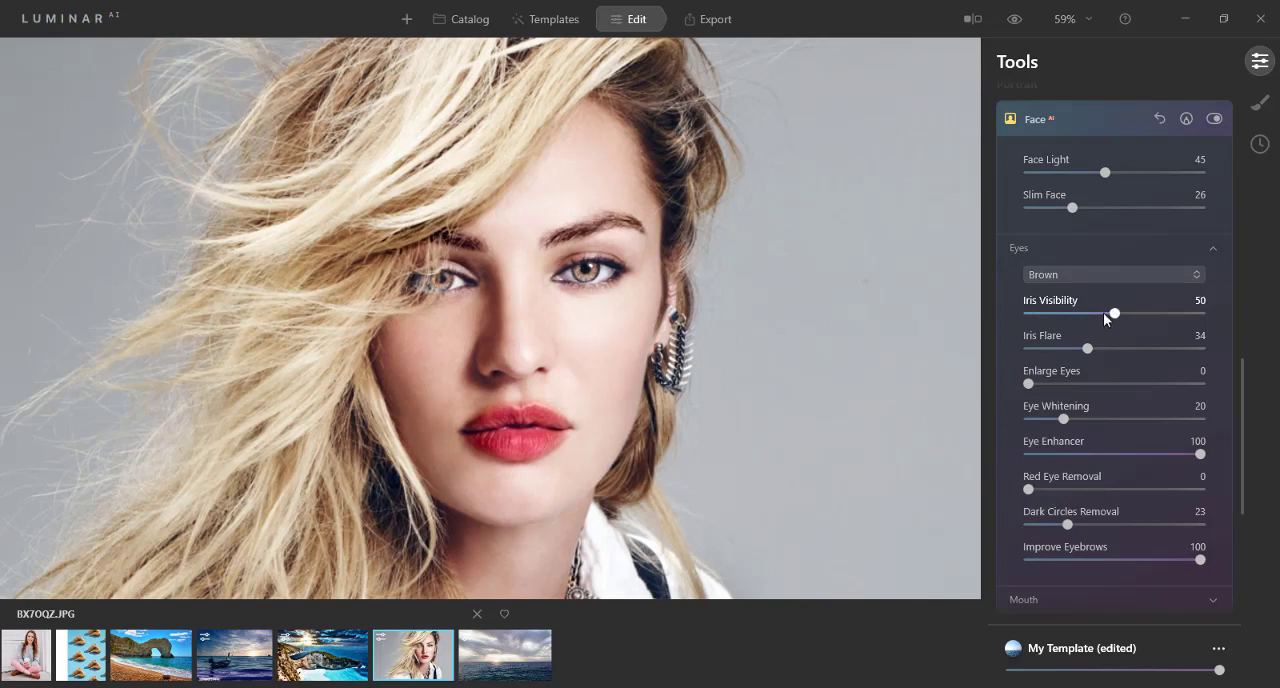
# Step: Set Iris Visibility to 100 and Iris Flare to 43 for the brown eyes
pyautogui.moveTo(1104, 316); pyautogui.dragTo(1049, 313)
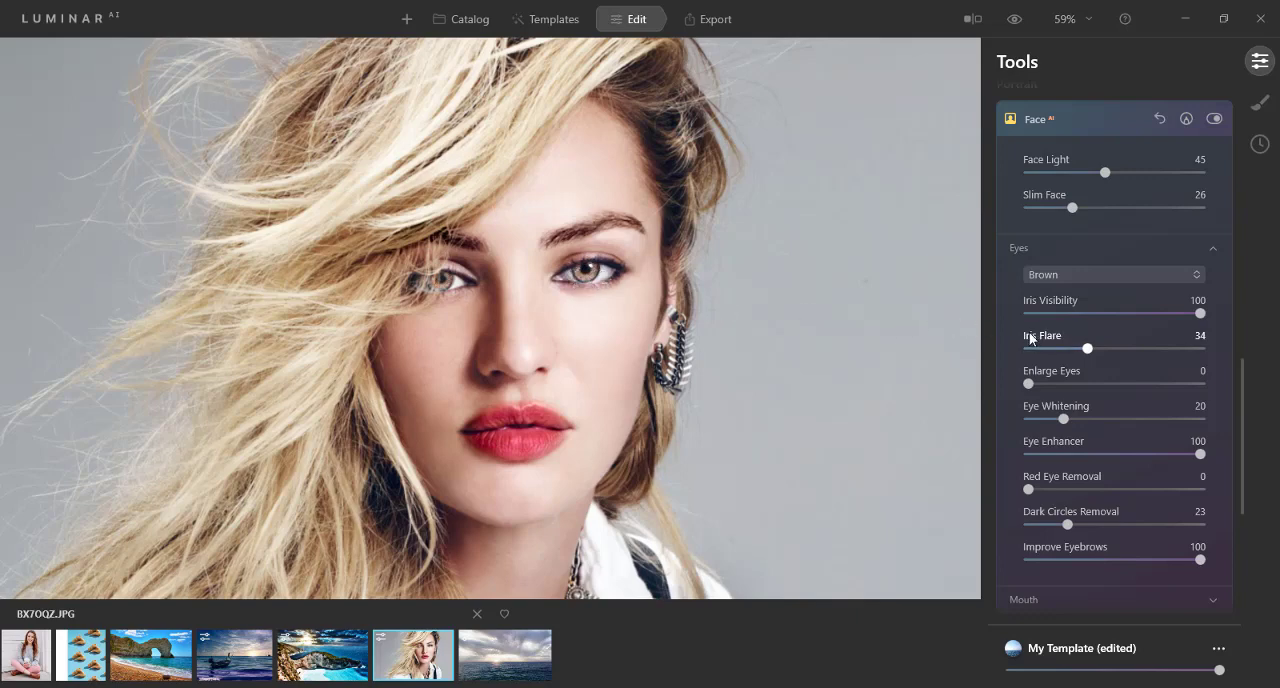
pyautogui.moveTo(1087, 353); pyautogui.dragTo(1137, 351)
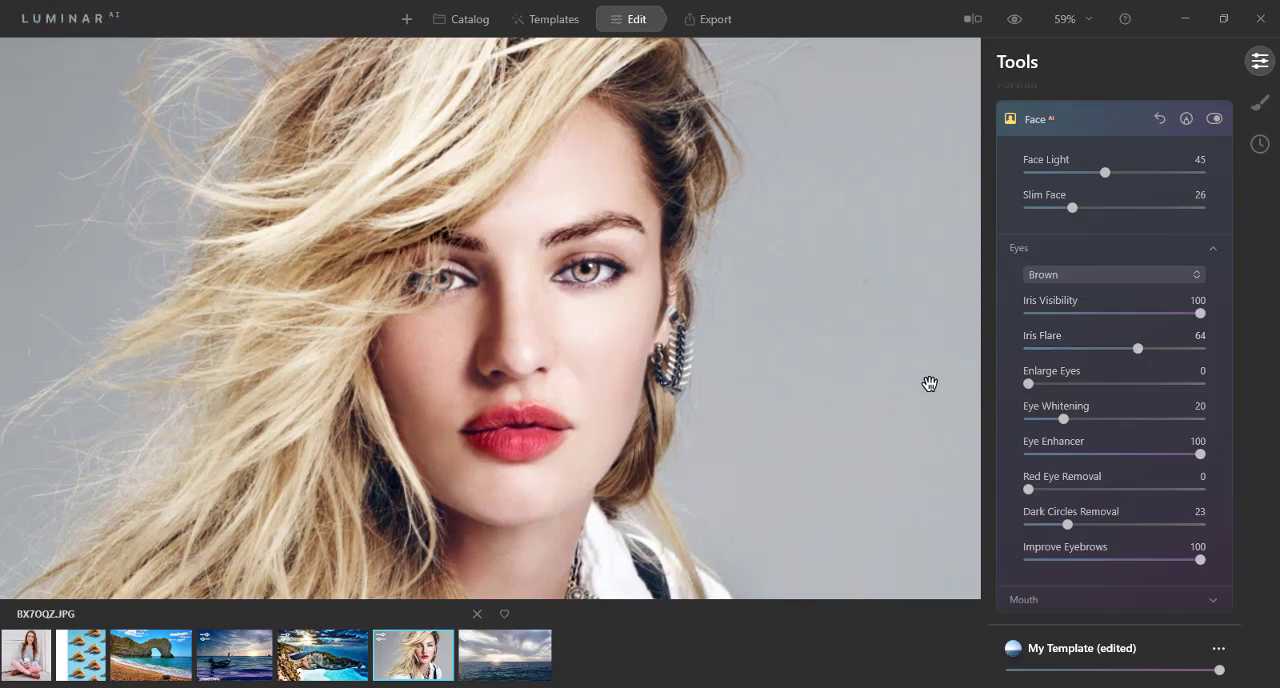
pyautogui.moveTo(1137, 353); pyautogui.dragTo(1104, 355)
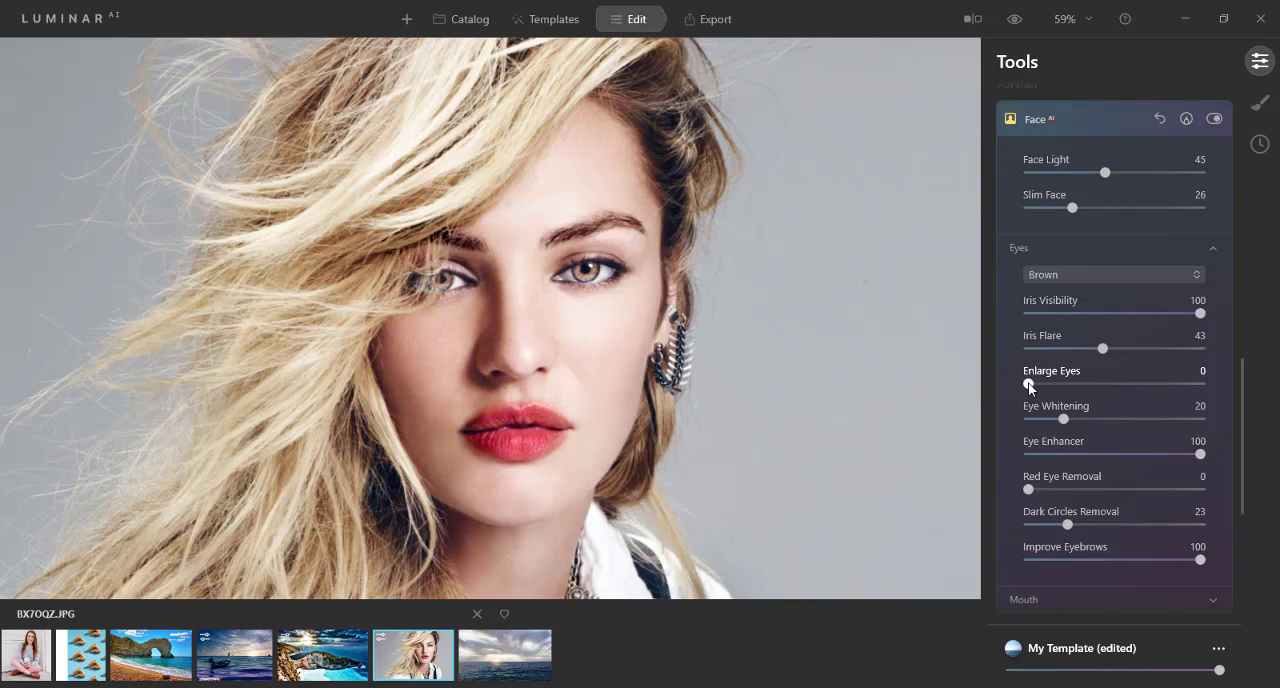
# Step: Test Enlarge Eyes at 100 and return it to 0, and set Eye Whitening to 0
pyautogui.moveTo(1029, 385); pyautogui.dragTo(1251, 389)
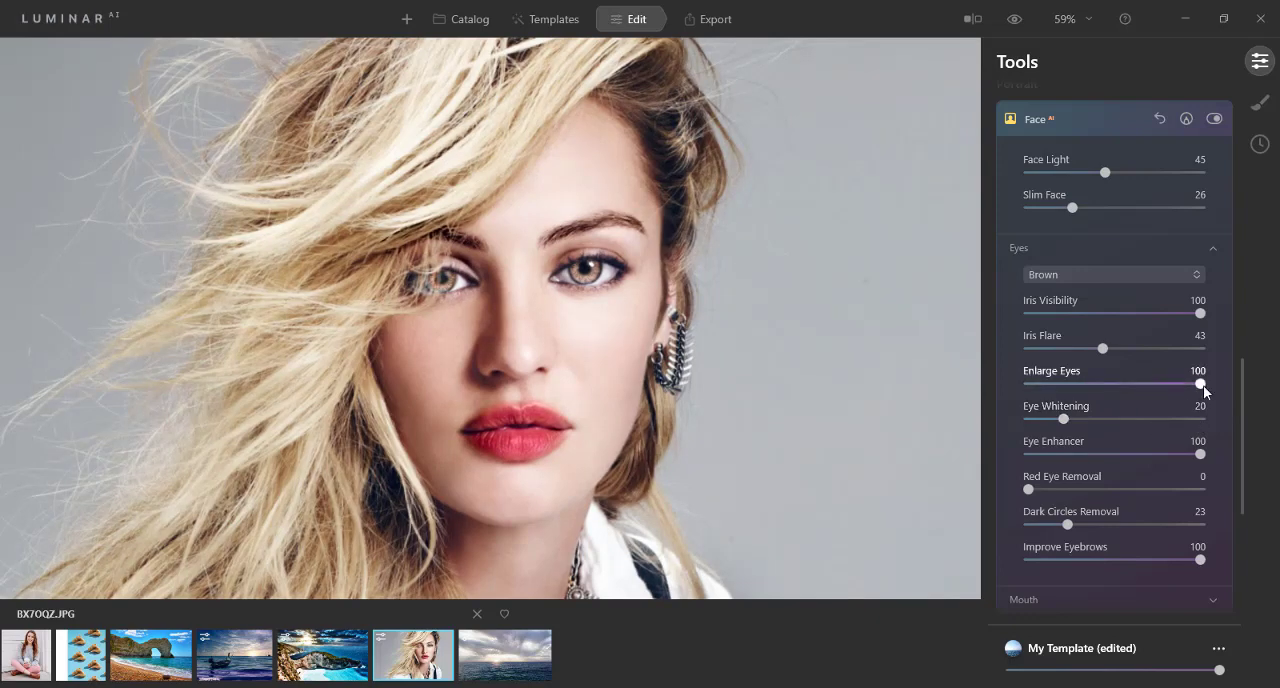
pyautogui.moveTo(1203, 388); pyautogui.dragTo(964, 388)
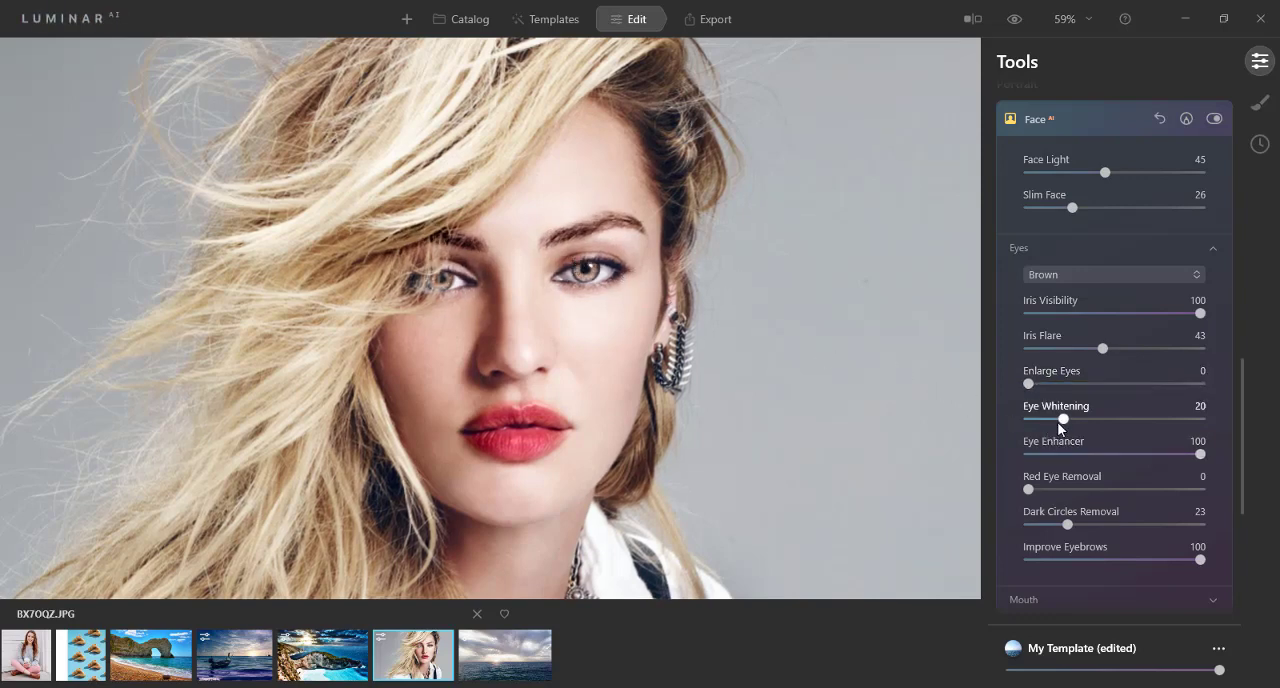
pyautogui.moveTo(1065, 421); pyautogui.dragTo(1208, 422)
pyautogui.moveTo(1200, 418); pyautogui.dragTo(1002, 425)
# Step: Test Eye Enhancer at 0 and return it to 100
pyautogui.moveTo(1198, 455); pyautogui.dragTo(1022, 456)
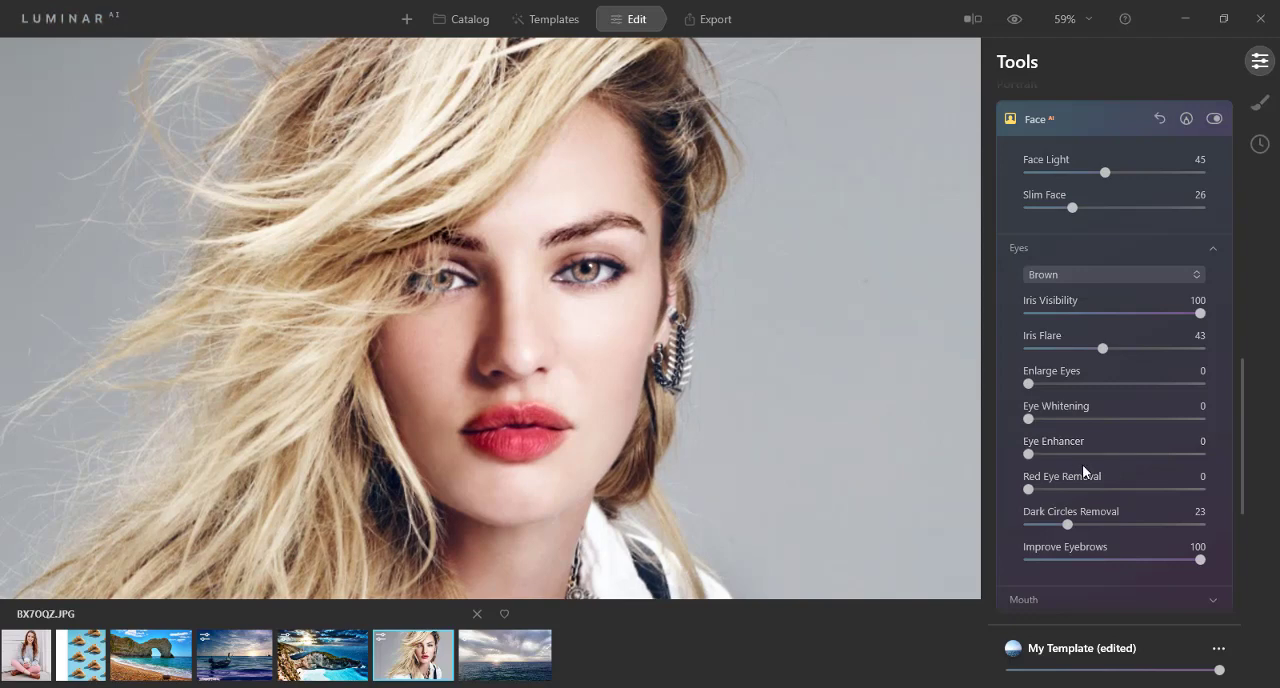
pyautogui.moveTo(1028, 455); pyautogui.dragTo(1229, 454)
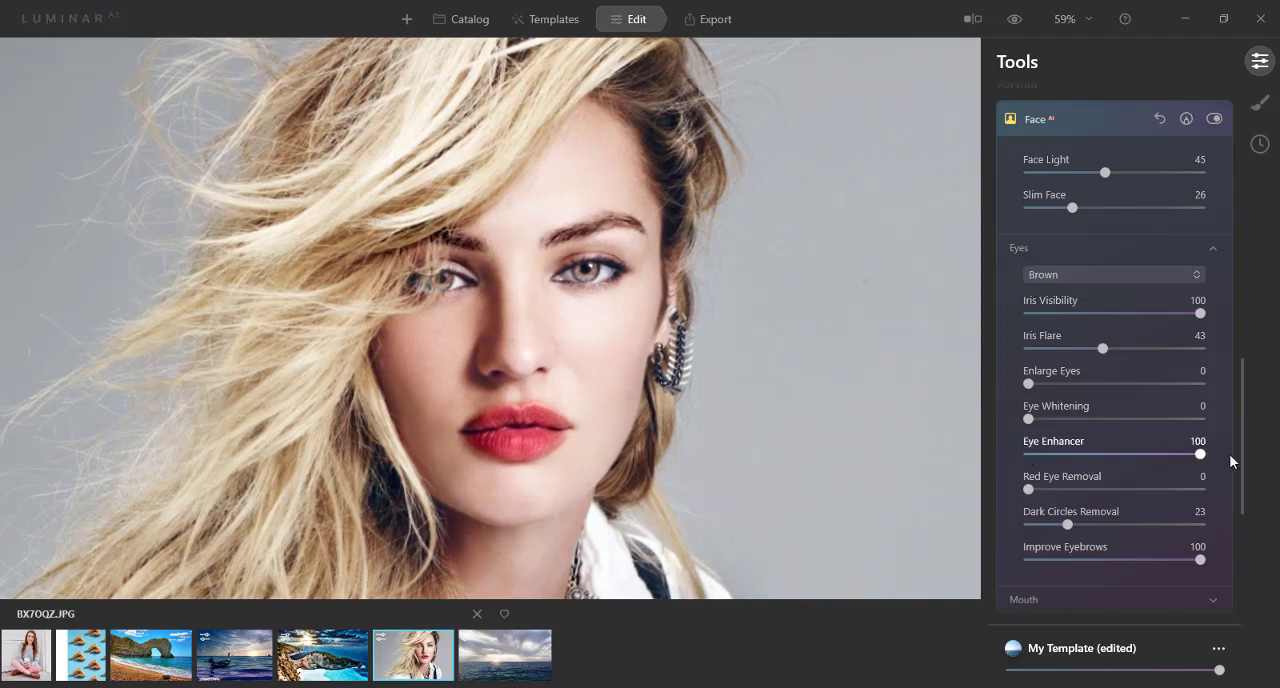
pyautogui.scroll(-1, 1086, 468)
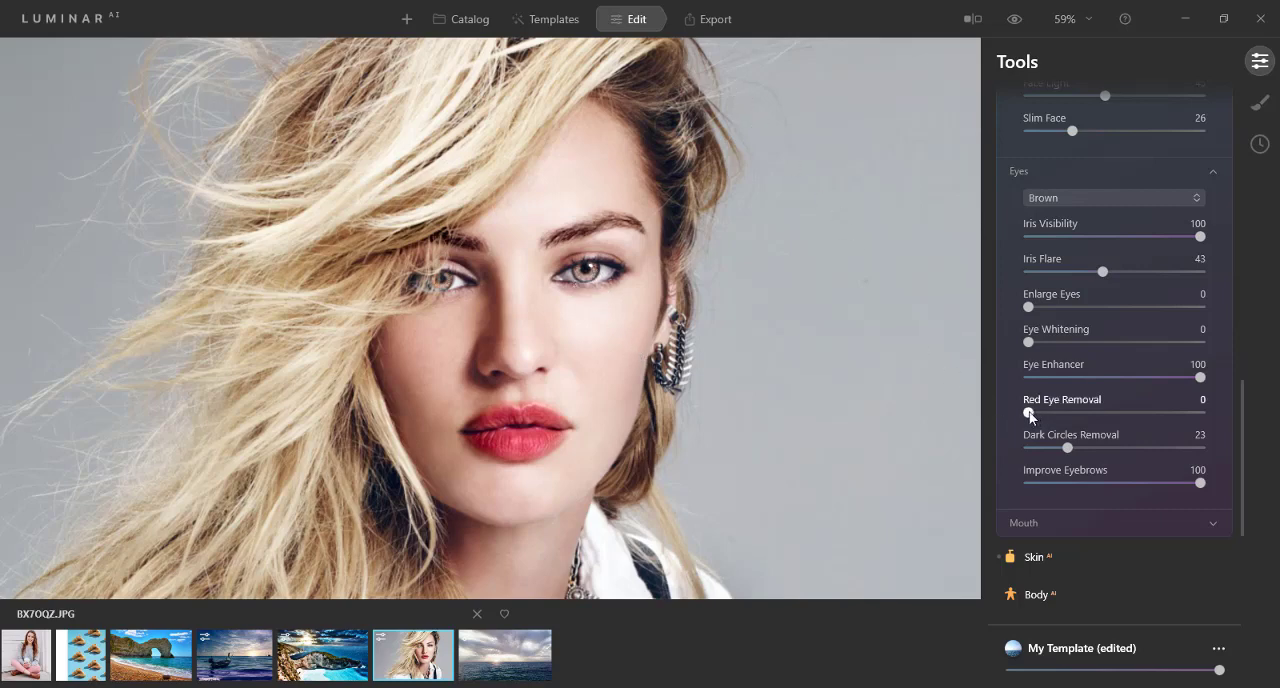
# Step: Test Red Eye Removal and return it to 0, and set Dark Circles Removal to 0 after trying it at 100
pyautogui.moveTo(1029, 413); pyautogui.dragTo(1132, 417)
pyautogui.moveTo(1132, 411); pyautogui.dragTo(992, 412)
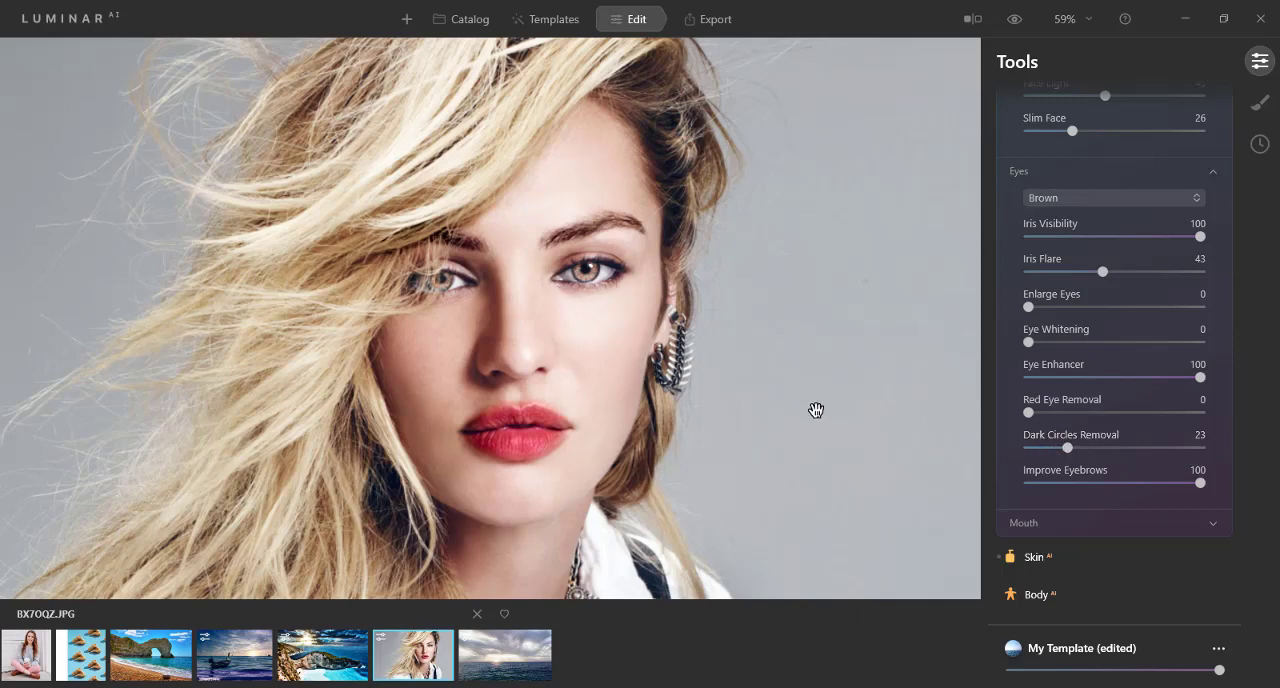
pyautogui.moveTo(1076, 446); pyautogui.dragTo(1223, 452)
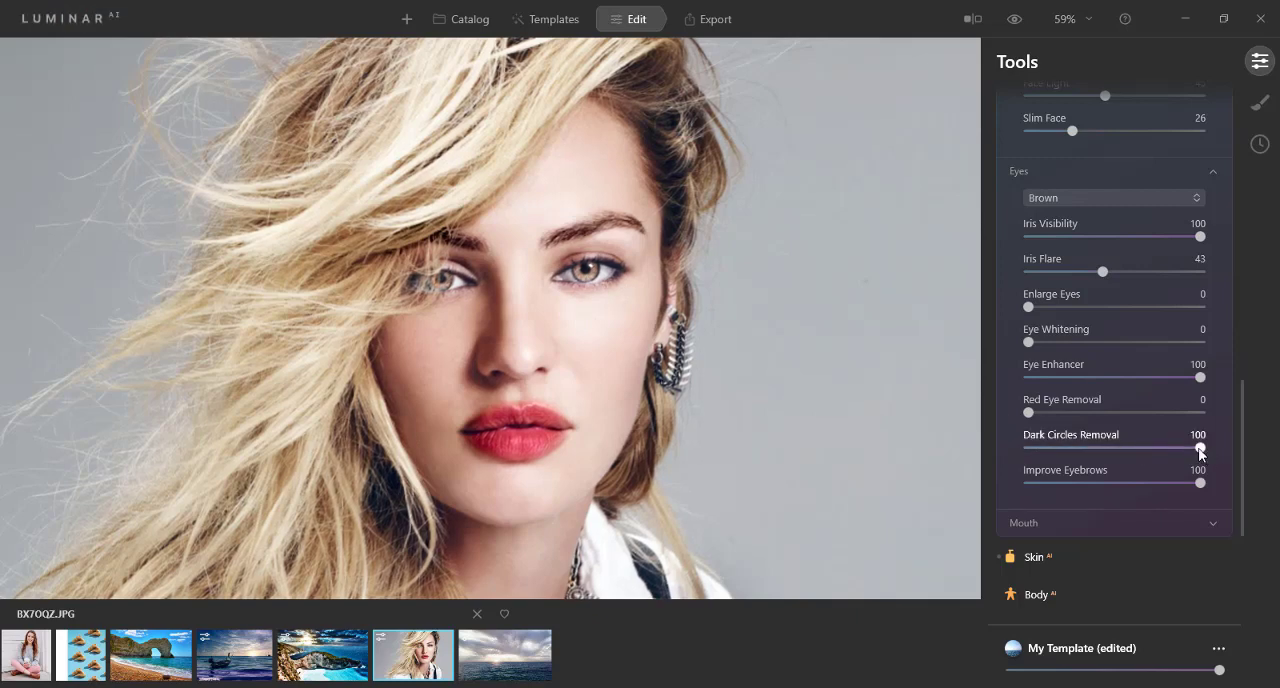
pyautogui.moveTo(1200, 453); pyautogui.dragTo(1025, 450)
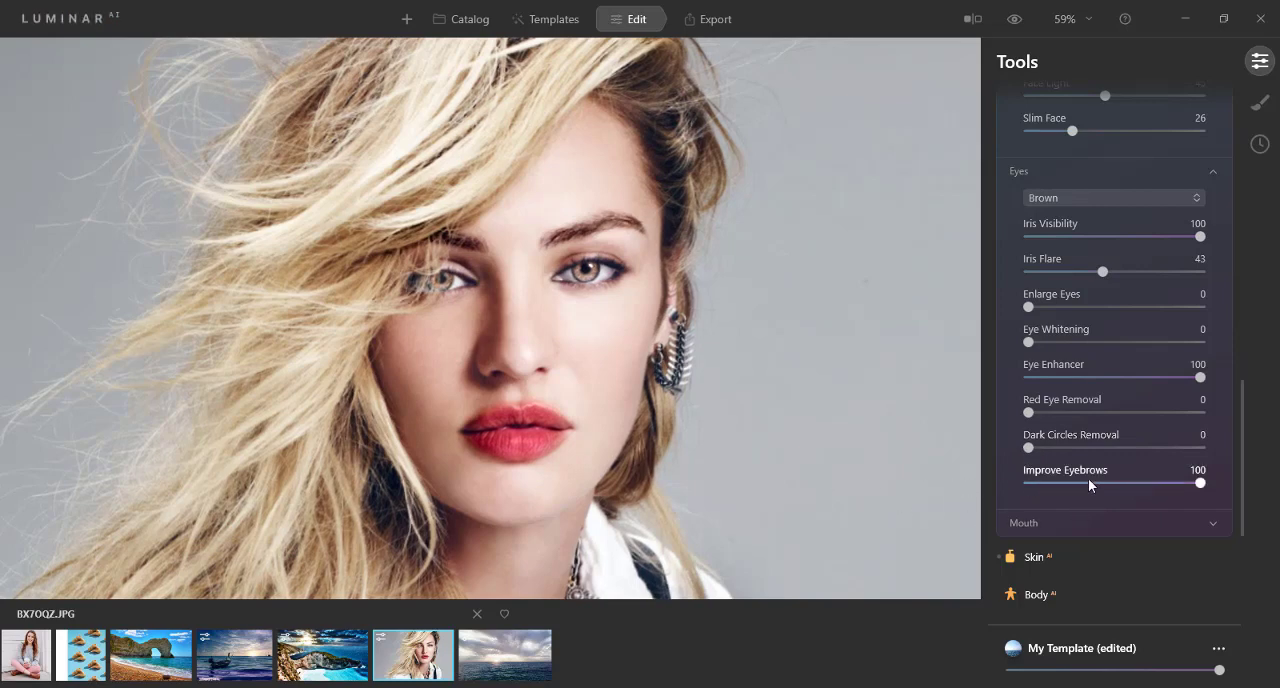
# Step: Test Improve Eyebrows at 0 and return it to 100
pyautogui.moveTo(1172, 485); pyautogui.dragTo(1022, 485)
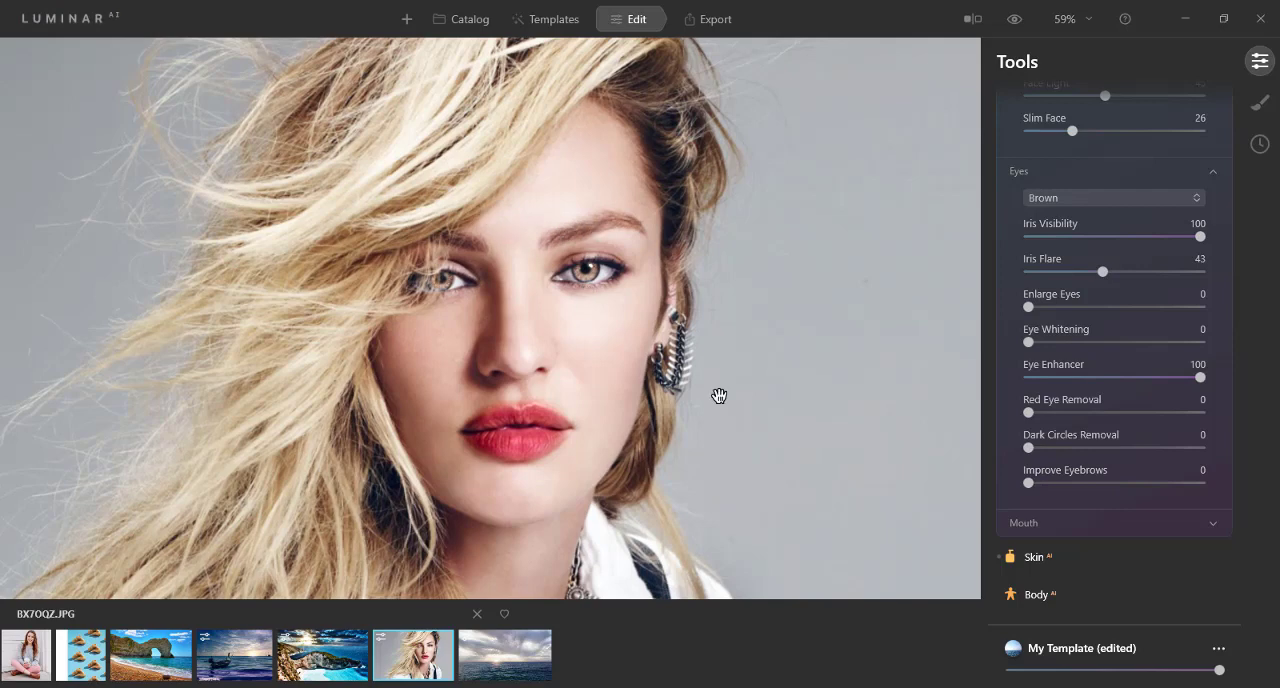
pyautogui.moveTo(1031, 483); pyautogui.dragTo(1260, 500)
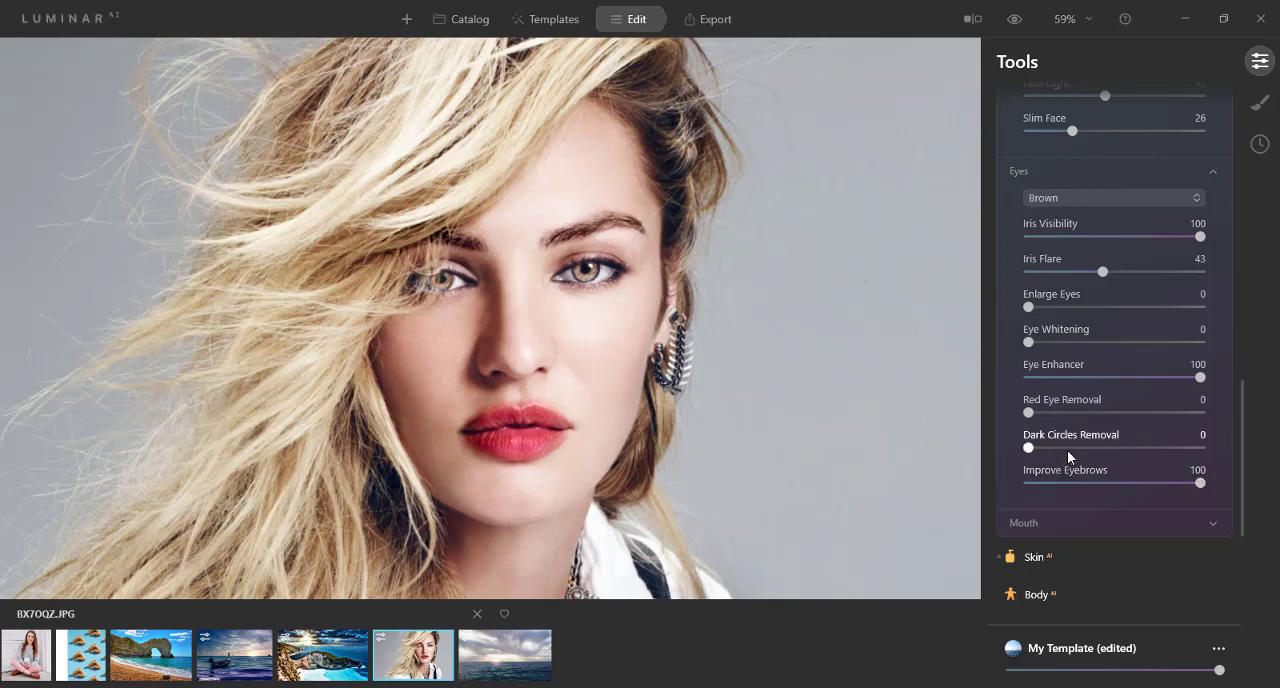
# Step: For the mouth, test Lips Redness and Lips Saturation at 0, return both to 100, and set Lips Darkening to 0
pyautogui.click(1050, 526)
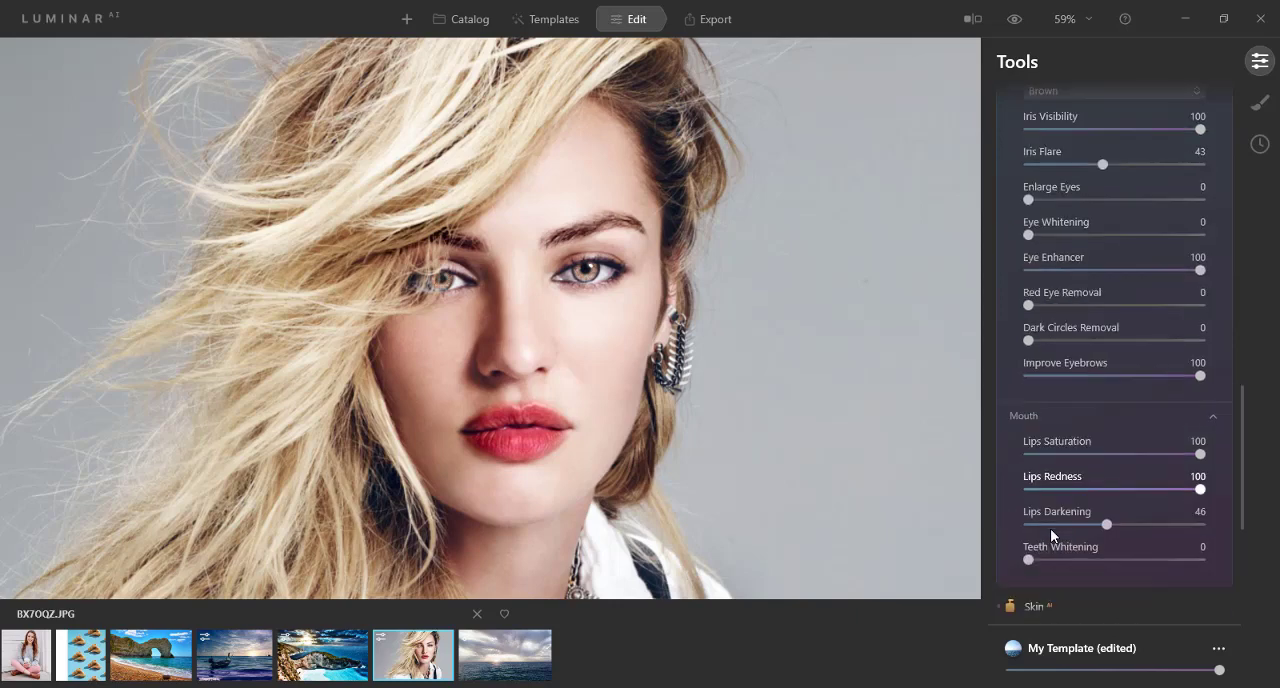
pyautogui.scroll(-1, 1050, 535)
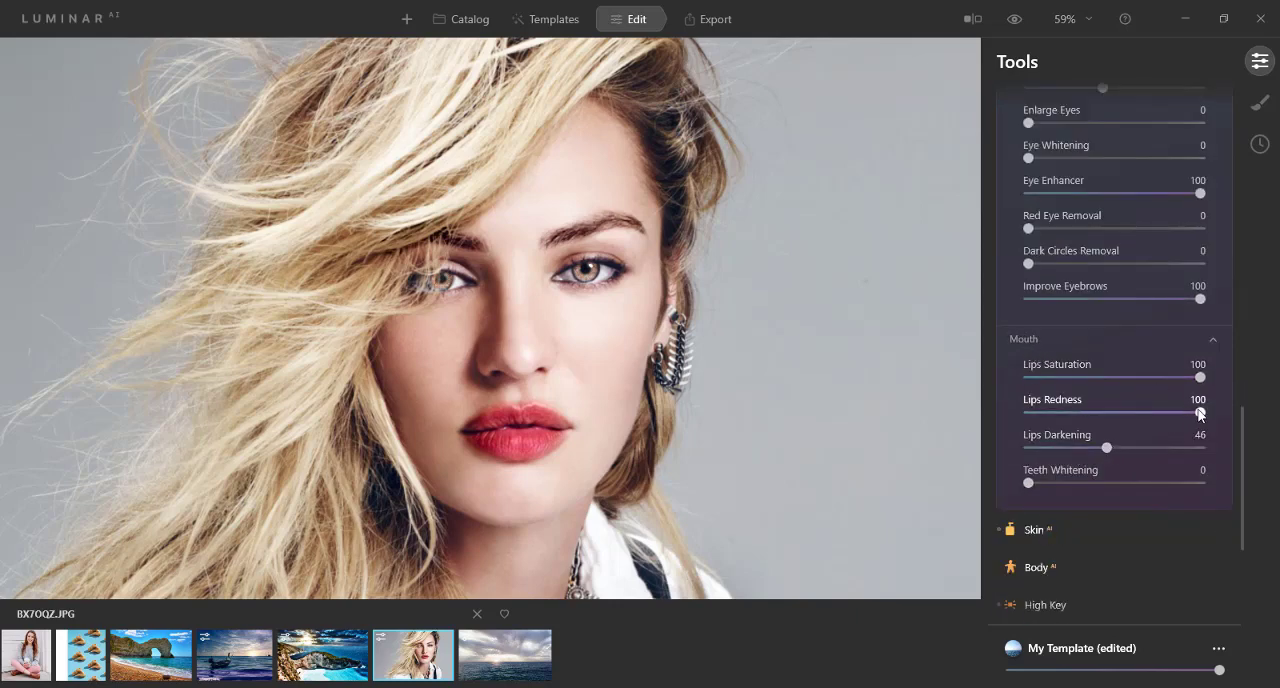
pyautogui.moveTo(1200, 413); pyautogui.dragTo(989, 423)
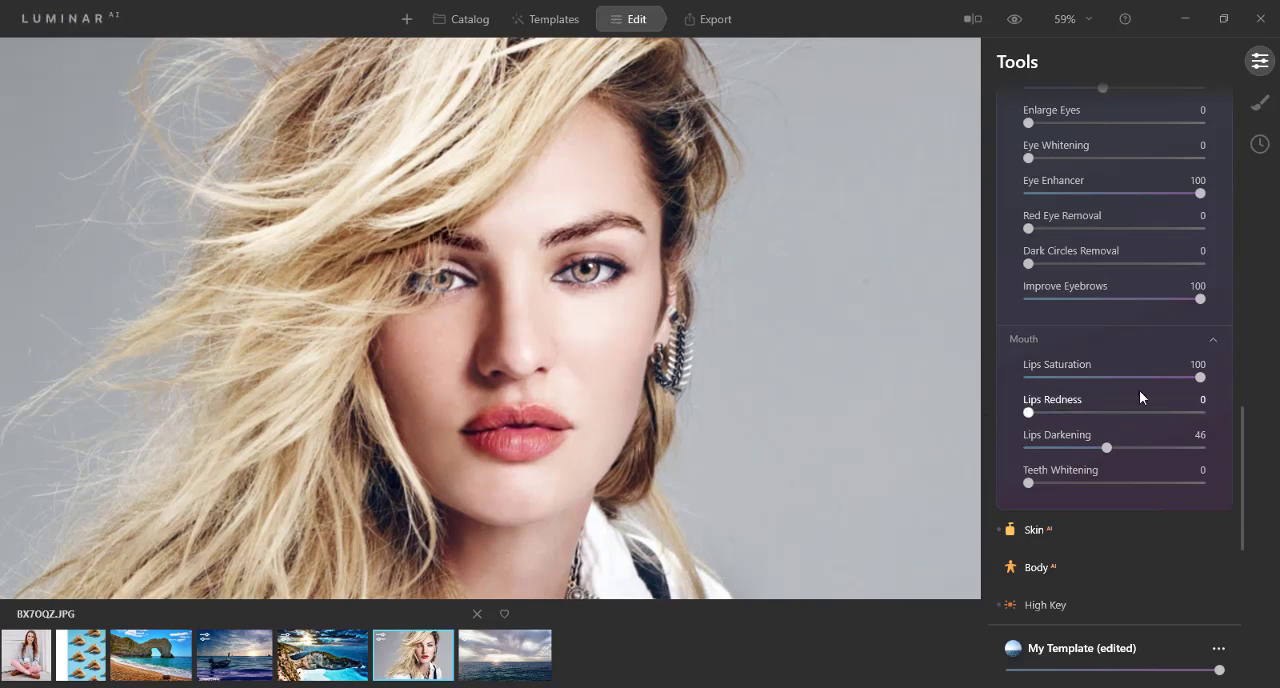
pyautogui.moveTo(1199, 377); pyautogui.dragTo(1002, 378)
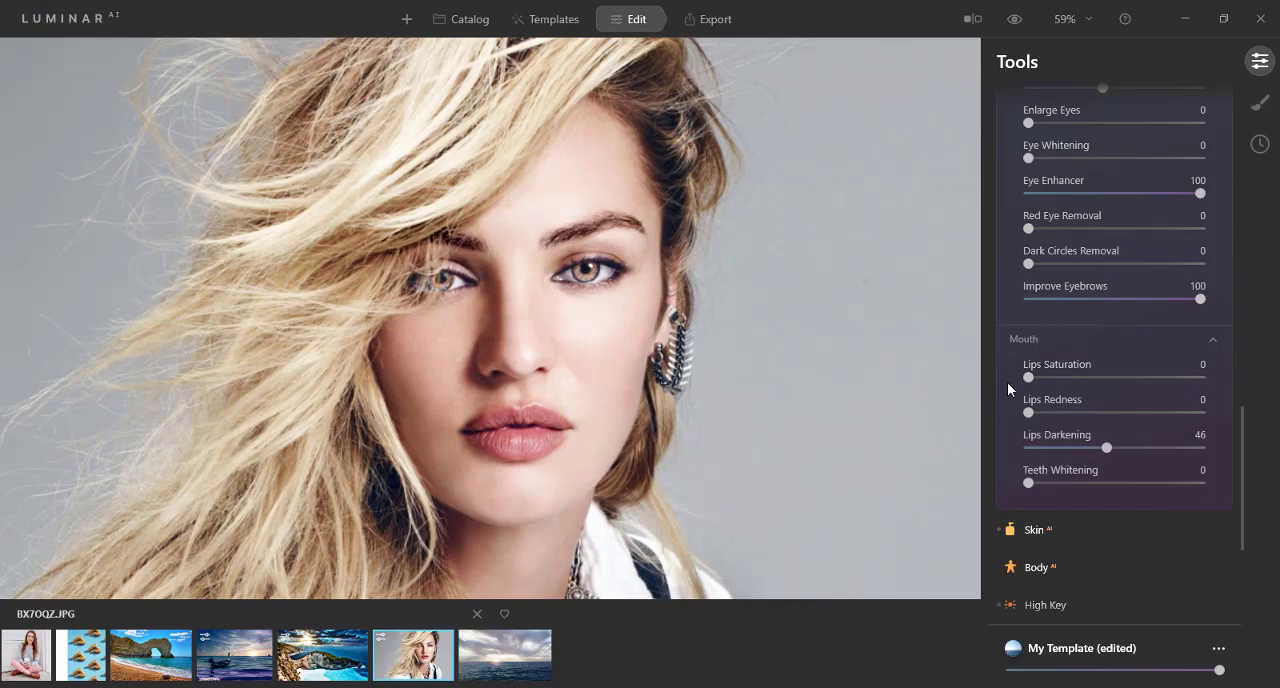
pyautogui.moveTo(1030, 378); pyautogui.dragTo(1194, 376)
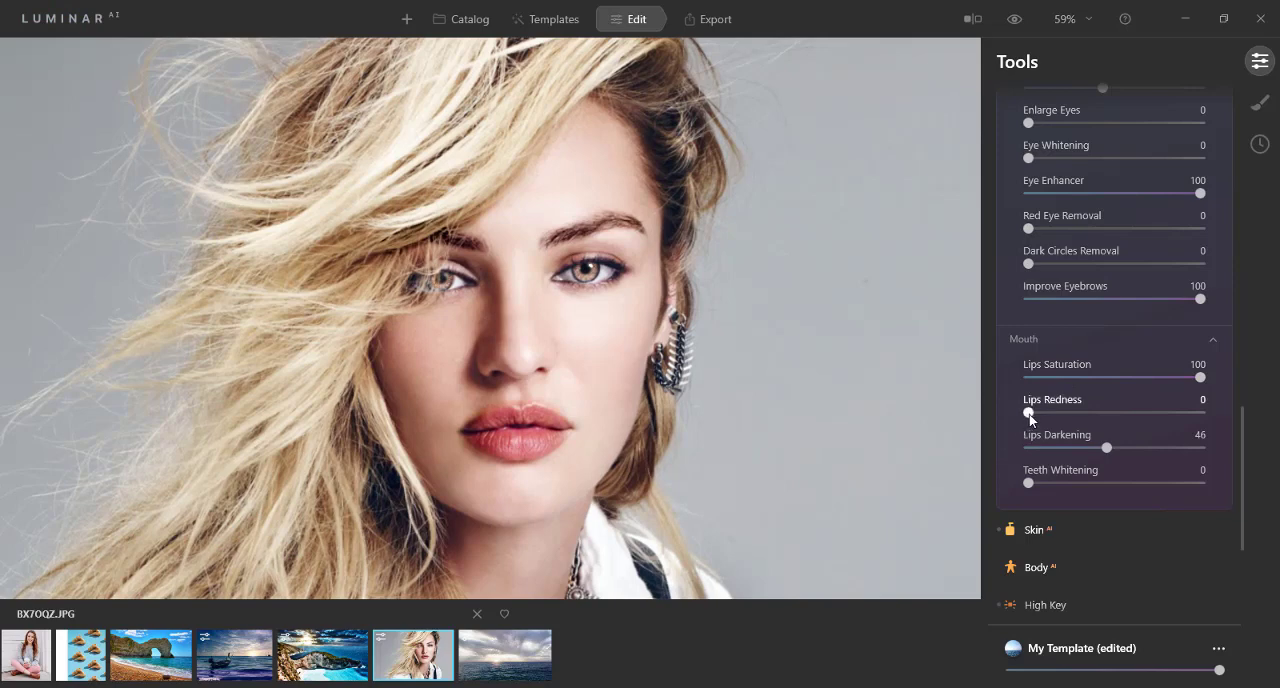
pyautogui.moveTo(1030, 413); pyautogui.dragTo(1217, 409)
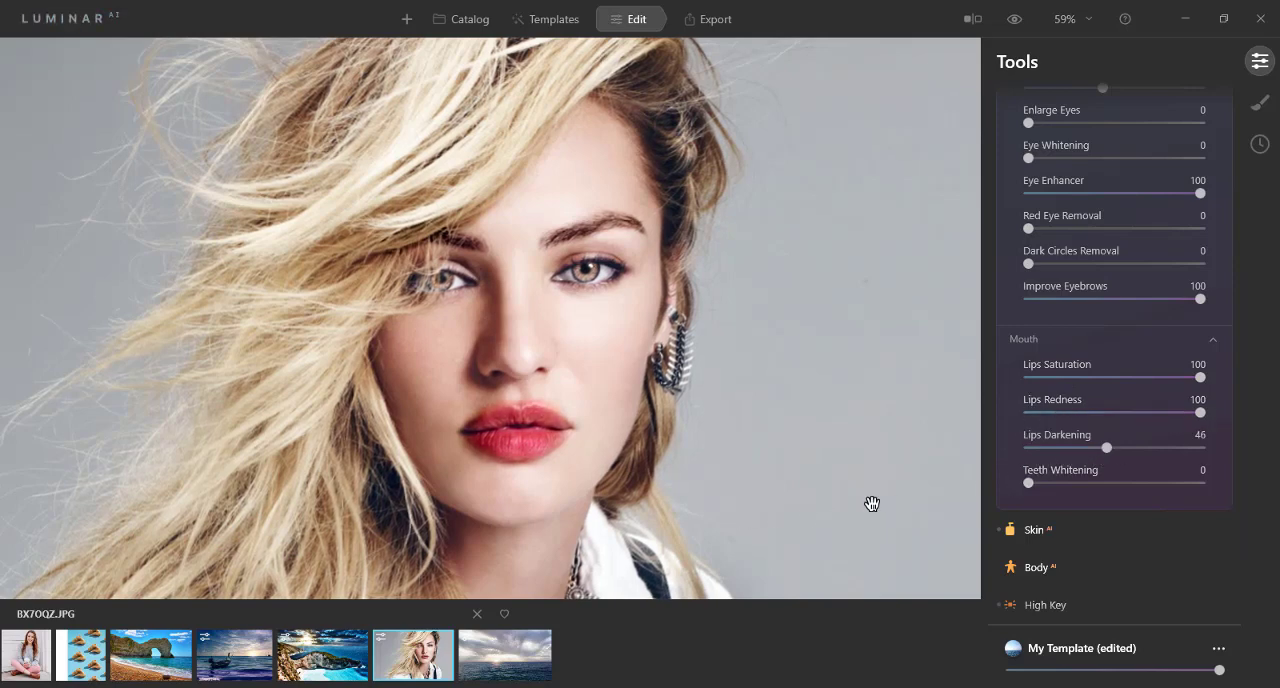
pyautogui.moveTo(1106, 449); pyautogui.dragTo(1010, 450)
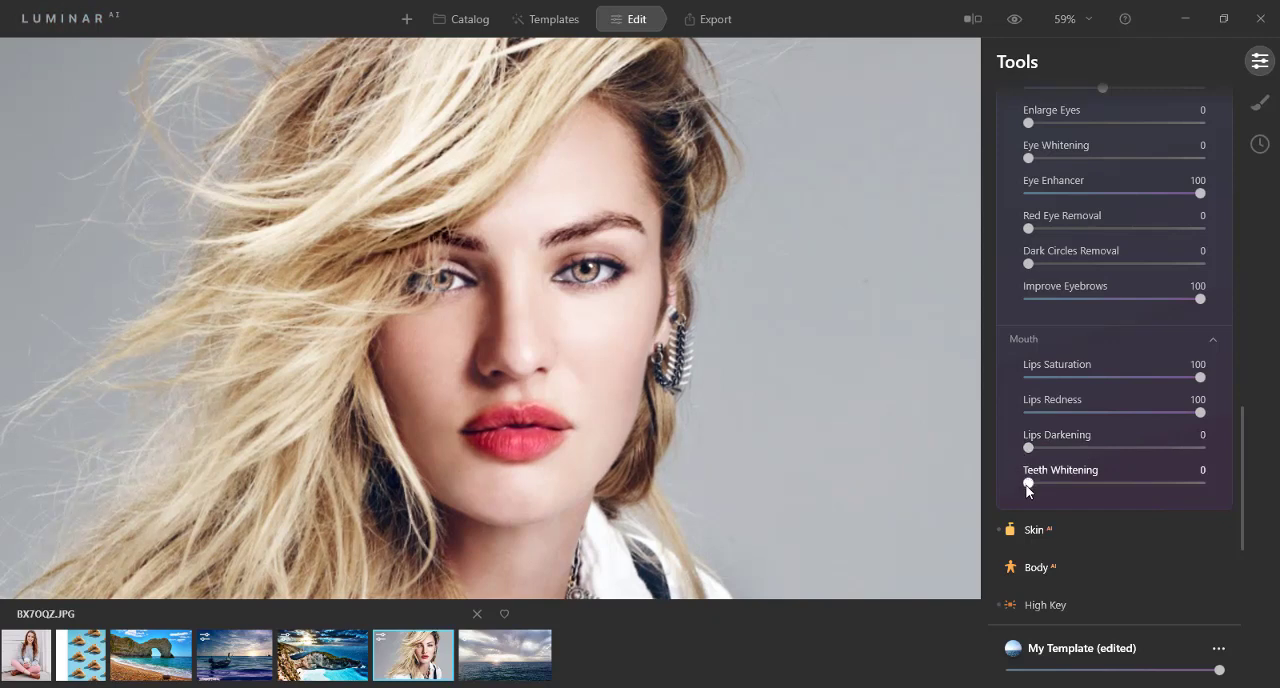
# Step: Adjust the Skin AI Amount, and test Shine Removal at its minimum before returning it to 100
pyautogui.scroll(-1, 1031, 490)
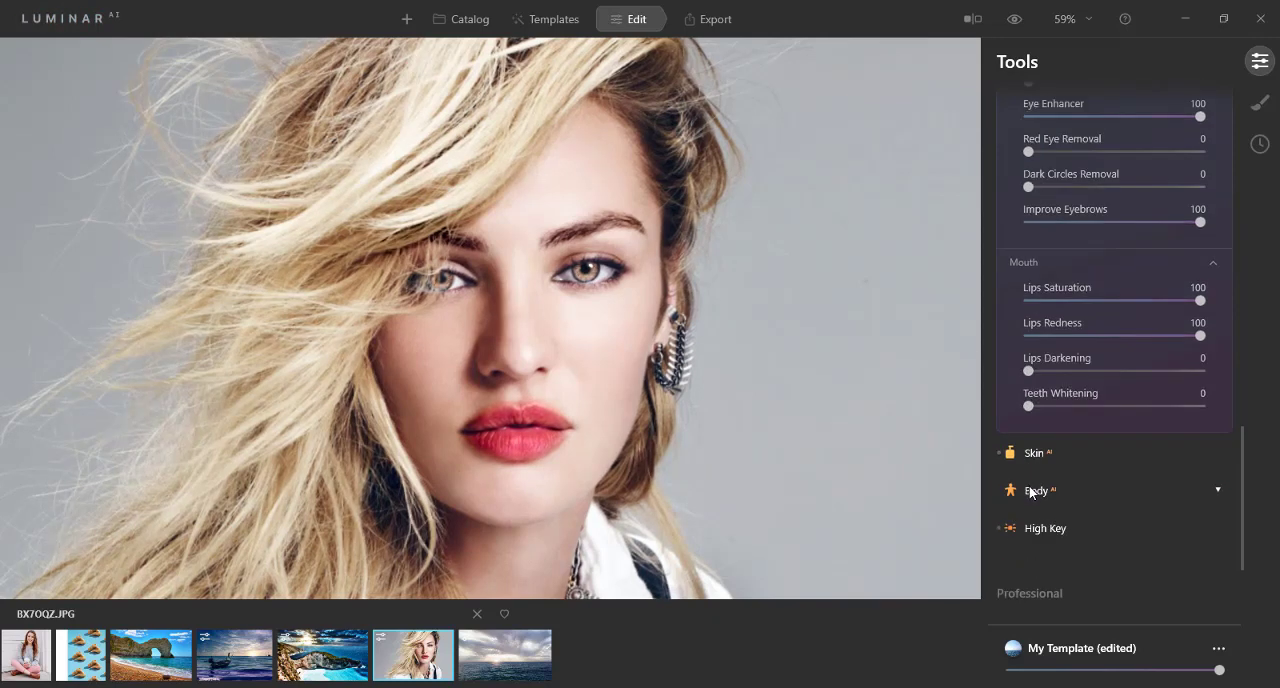
pyautogui.click(1036, 452)
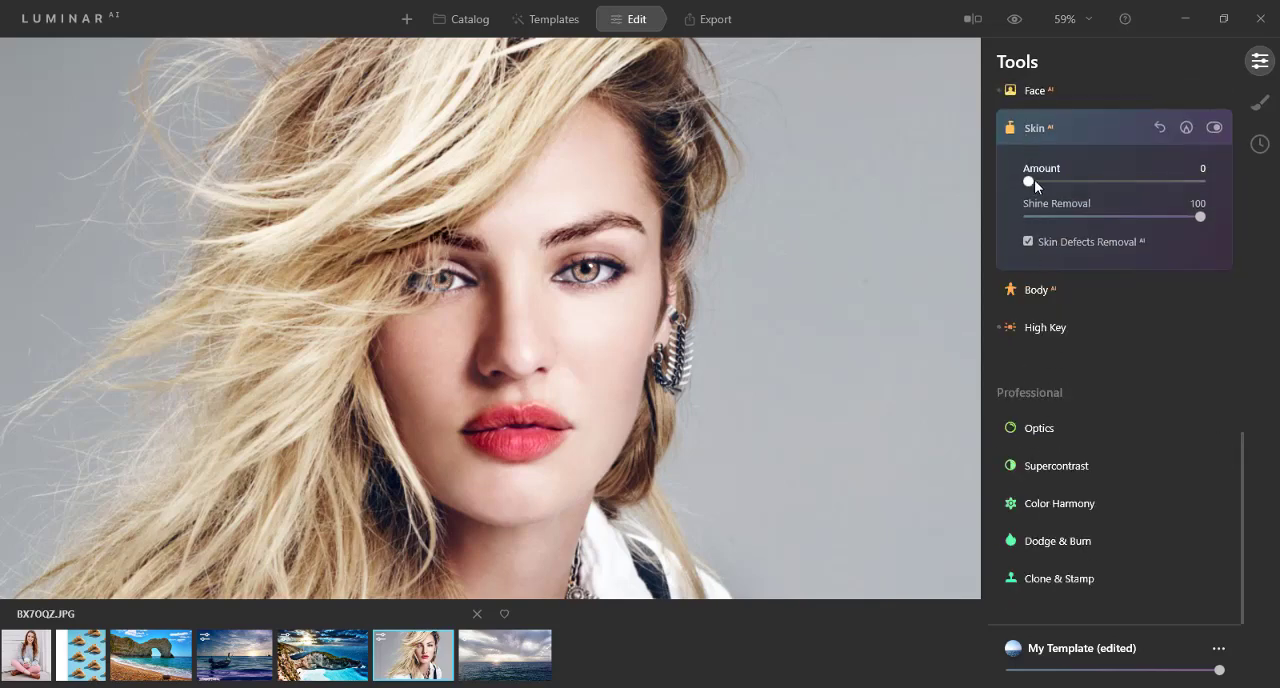
pyautogui.moveTo(1040, 177); pyautogui.dragTo(1070, 181)
pyautogui.moveTo(1198, 217); pyautogui.dragTo(1025, 227)
pyautogui.moveTo(1029, 216); pyautogui.dragTo(1213, 221)
# Step: Turn Skin Defects Removal off and on again to compare, and close Skin AI
pyautogui.click(1029, 242)
pyautogui.click(1029, 241)
pyautogui.click(1014, 127)
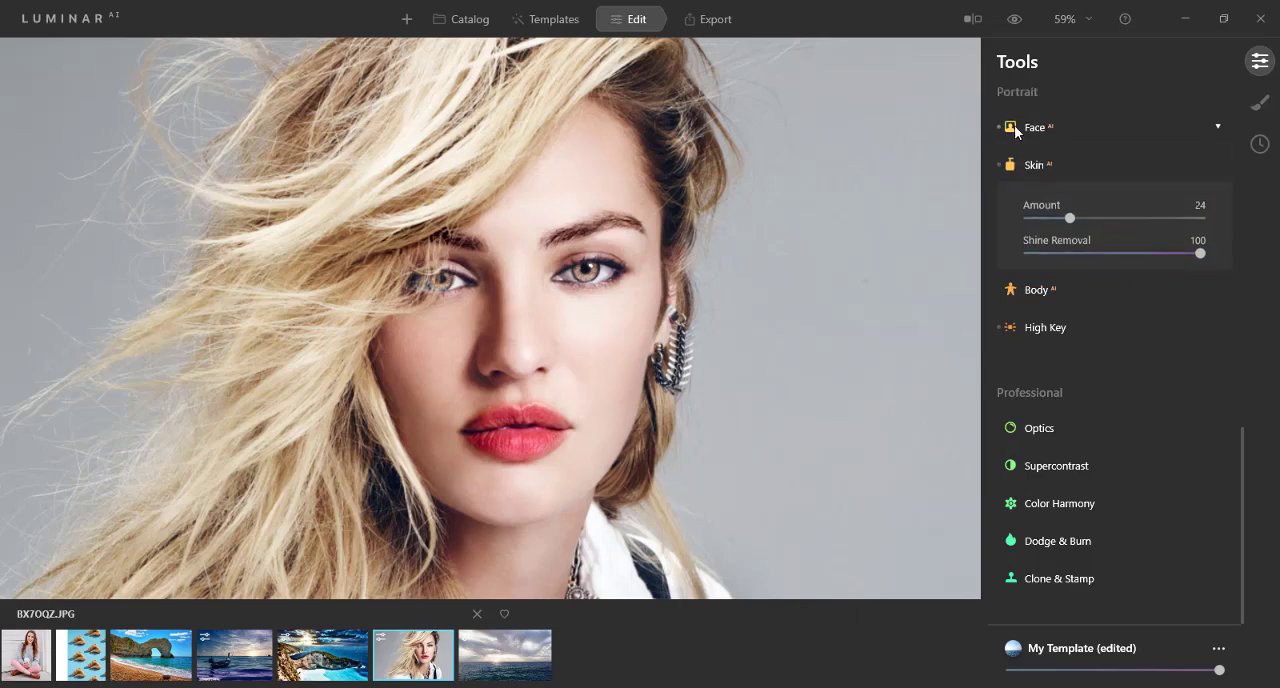
# Step: In High Key, set Amount to 4, Standard High Key to 30, Dynamic High Key to 32 and Blacks to 73
pyautogui.click(1036, 327)
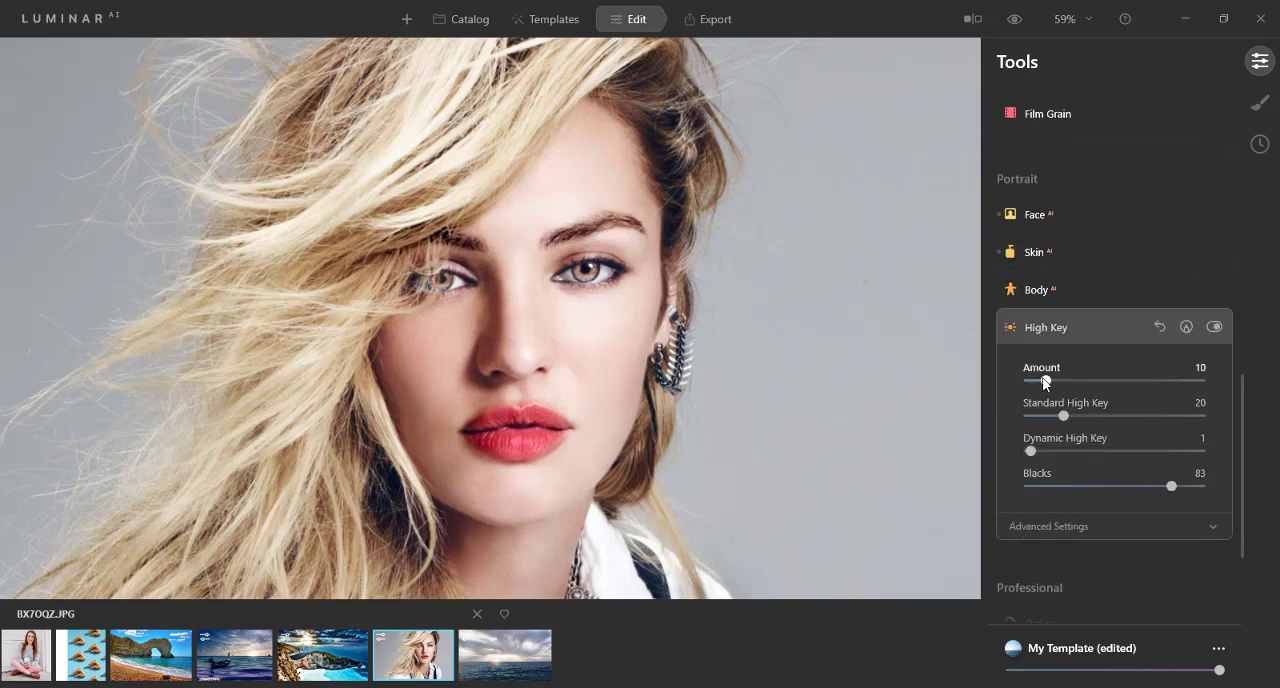
pyautogui.moveTo(1047, 379); pyautogui.dragTo(1080, 415)
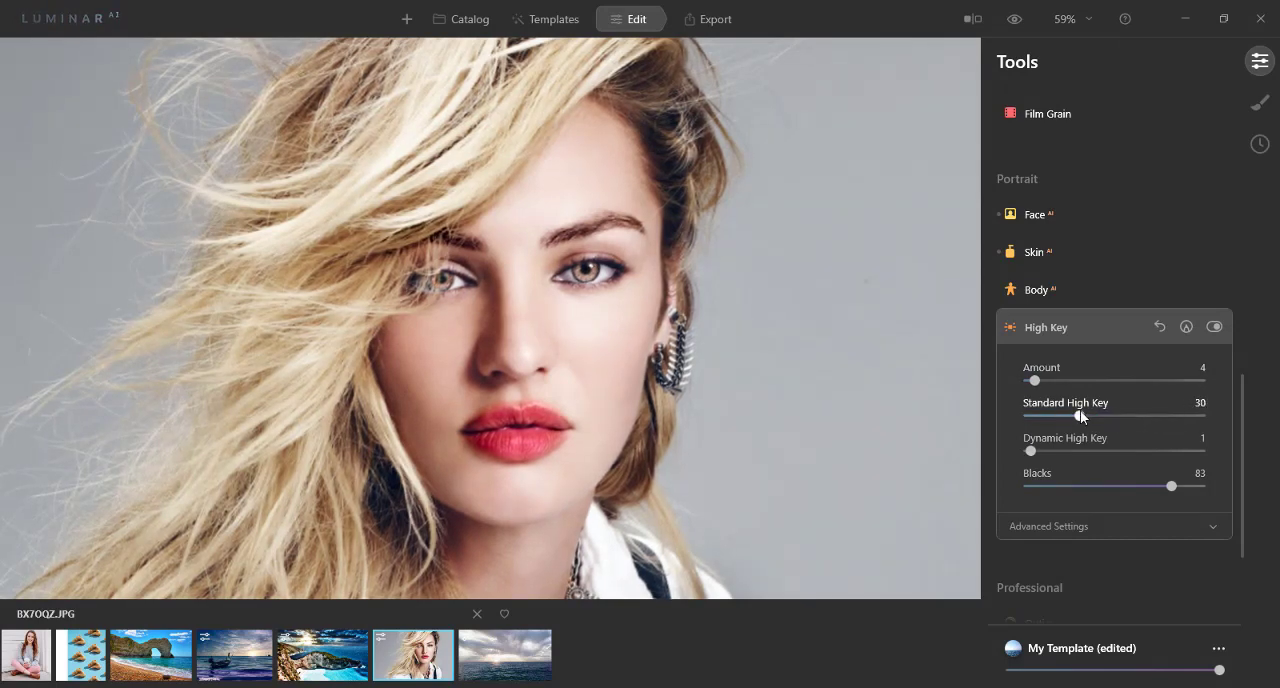
pyautogui.moveTo(1032, 451); pyautogui.dragTo(1134, 451)
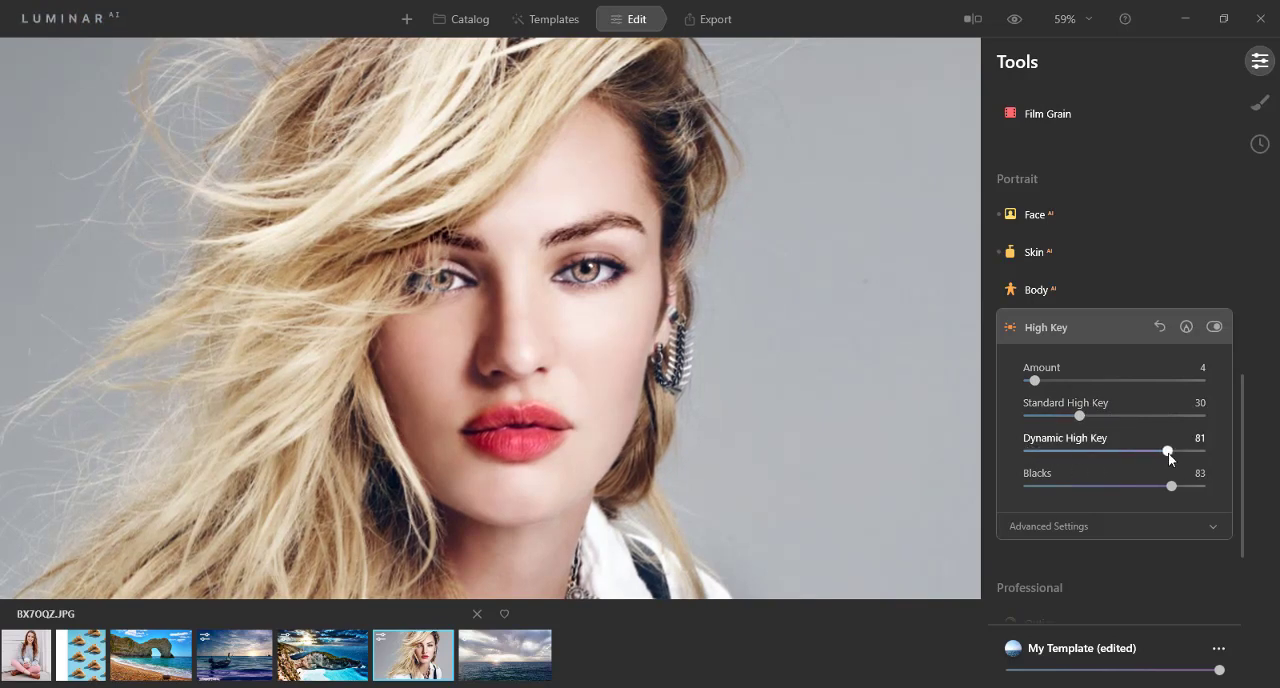
pyautogui.moveTo(1153, 455); pyautogui.dragTo(1086, 451)
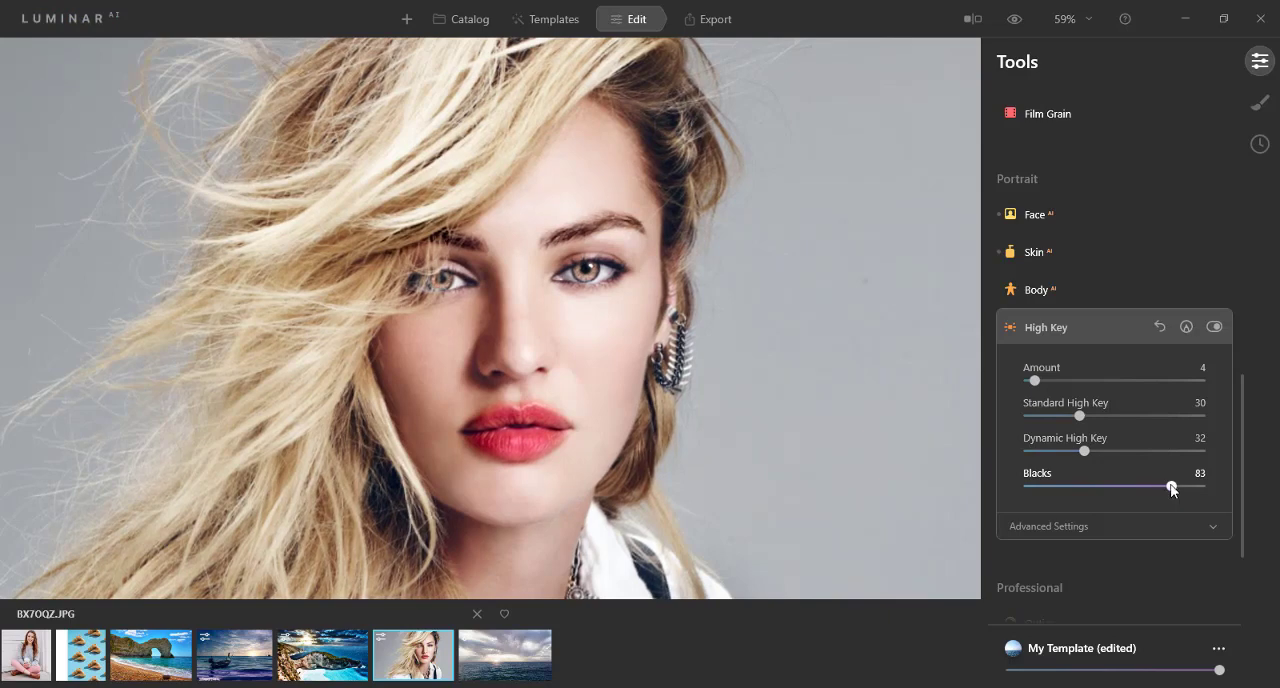
pyautogui.moveTo(1169, 486)
pyautogui.mouseDown()
pyautogui.moveTo(1043, 488)
pyautogui.moveTo(1154, 486)
pyautogui.mouseUp()
# Step: In High Key's advanced settings, set Glow to 78 and Contrast to 71, and test Saturation high and low before returning it to about 50
pyautogui.click(1085, 526)
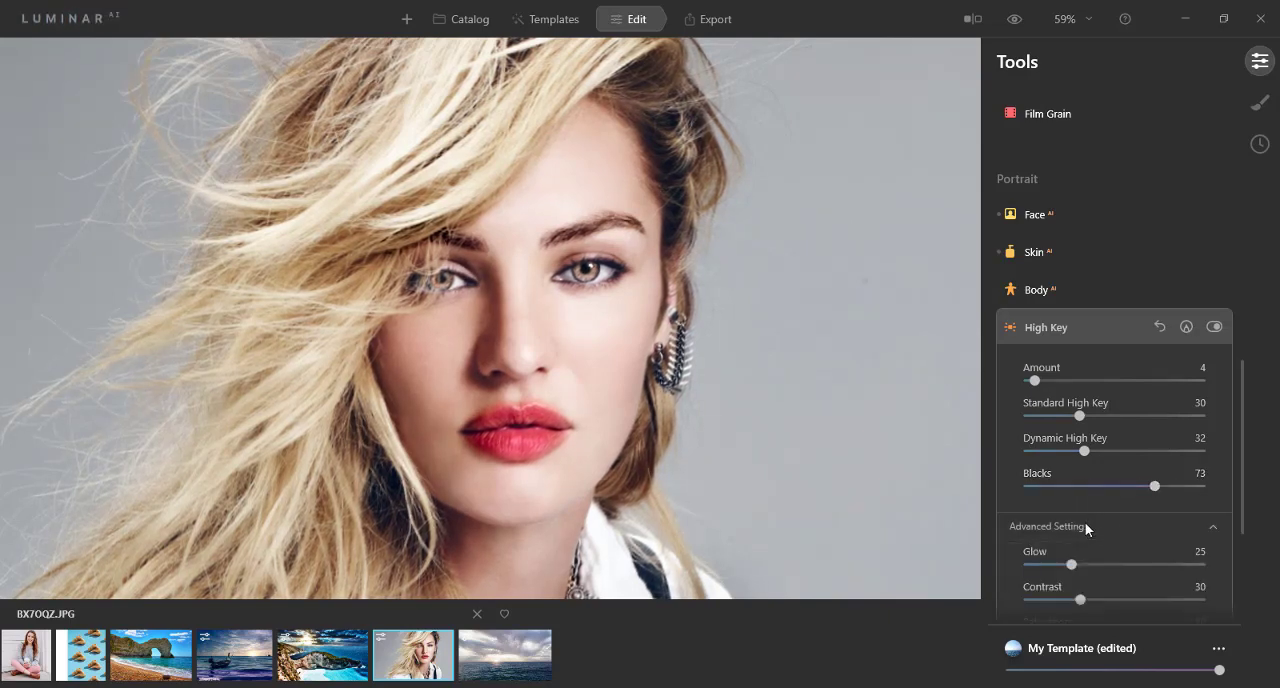
pyautogui.scroll(-3, 1085, 522)
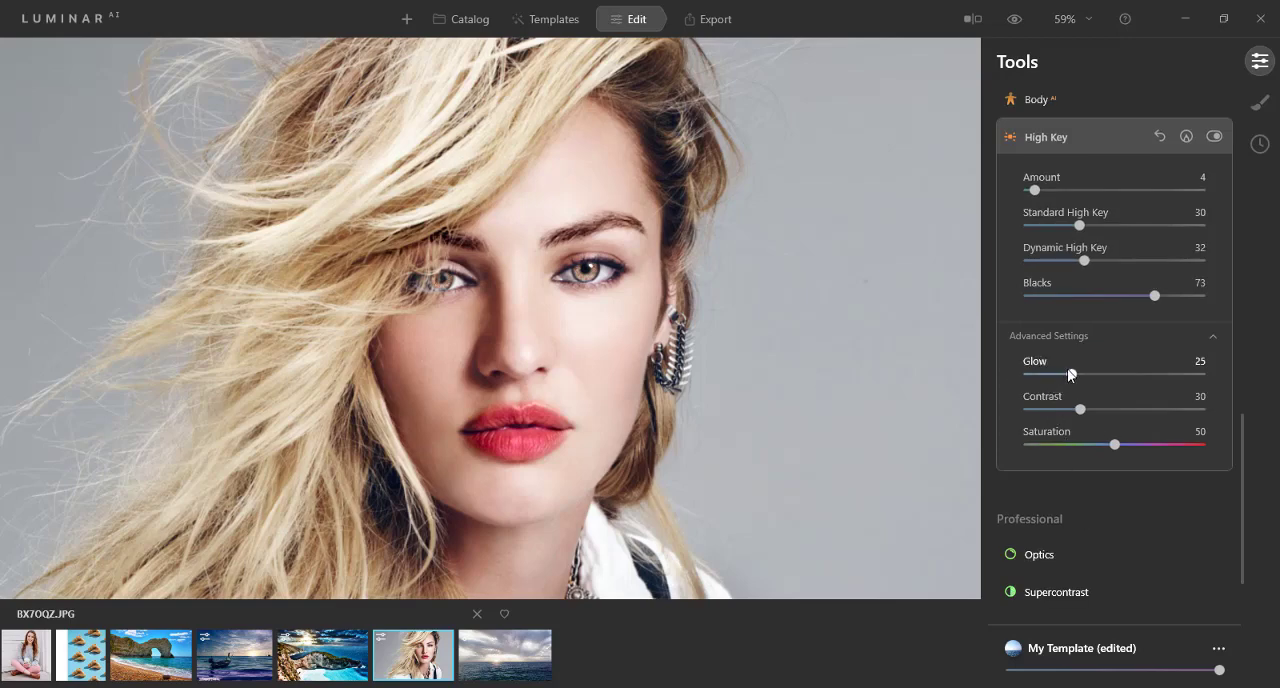
pyautogui.moveTo(1070, 374); pyautogui.dragTo(1163, 378)
pyautogui.moveTo(1082, 412); pyautogui.dragTo(1153, 414)
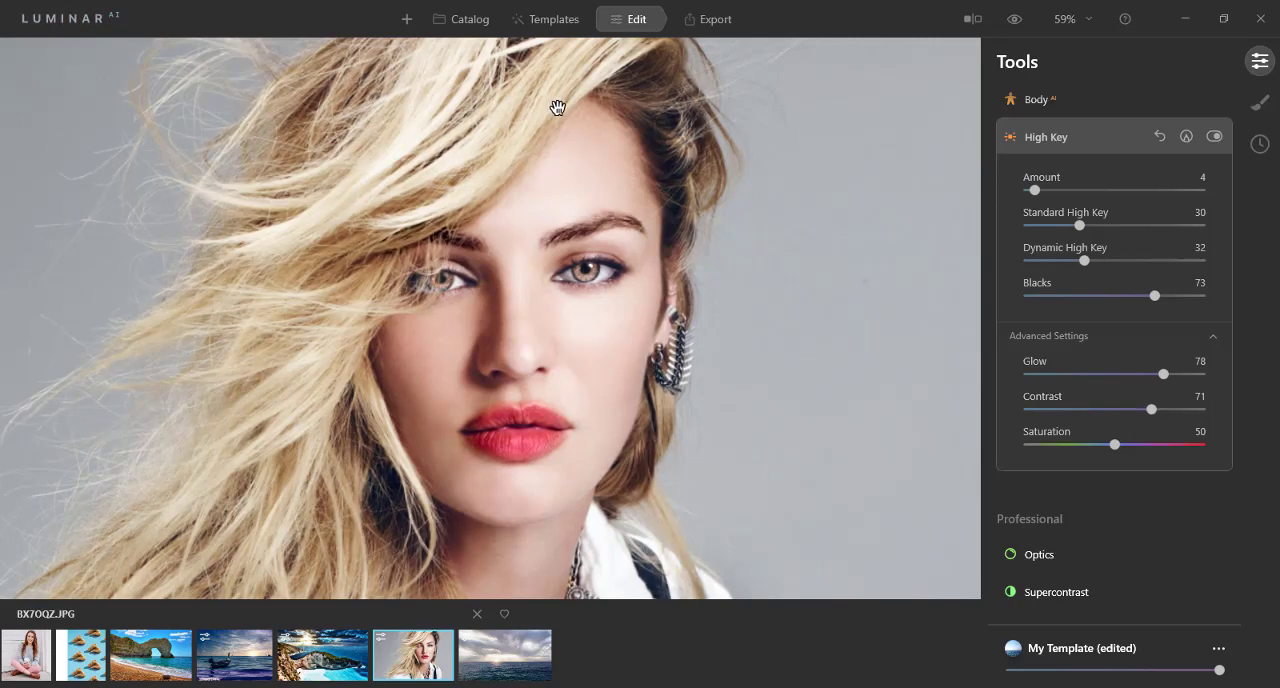
pyautogui.moveTo(1111, 441); pyautogui.dragTo(1157, 446)
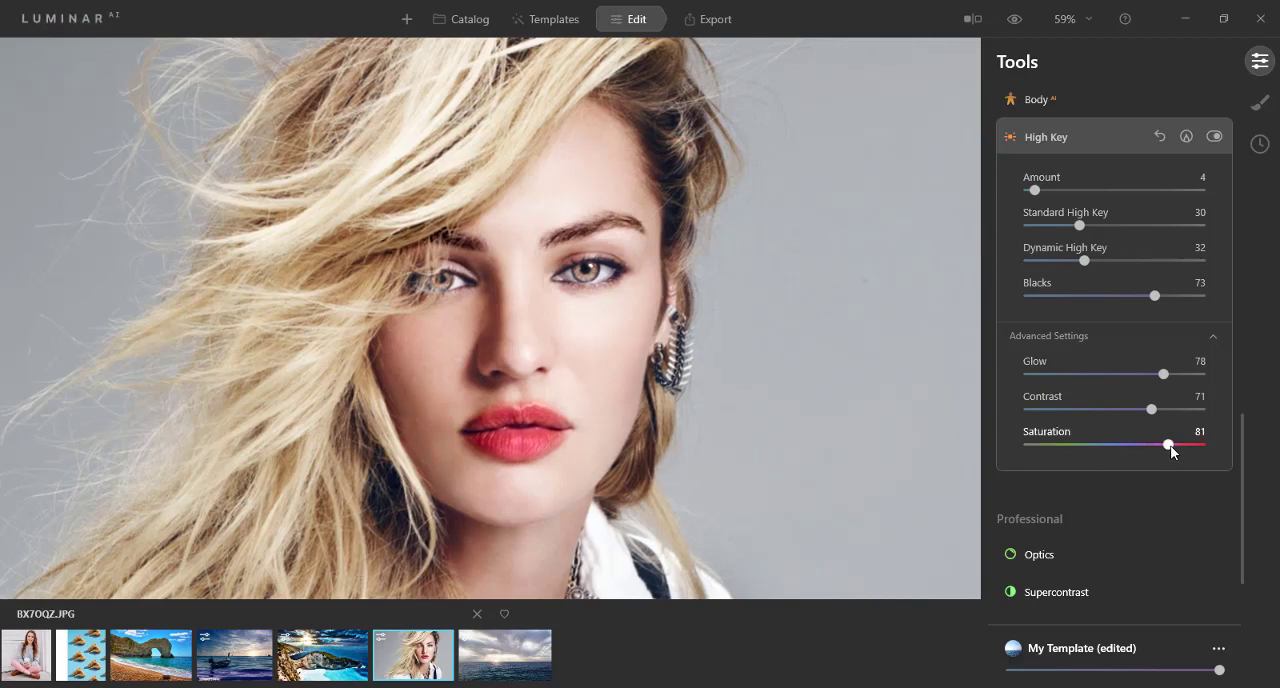
pyautogui.moveTo(1170, 445); pyautogui.dragTo(1048, 446)
pyautogui.moveTo(1047, 445); pyautogui.dragTo(1116, 445)
pyautogui.click(1004, 136)
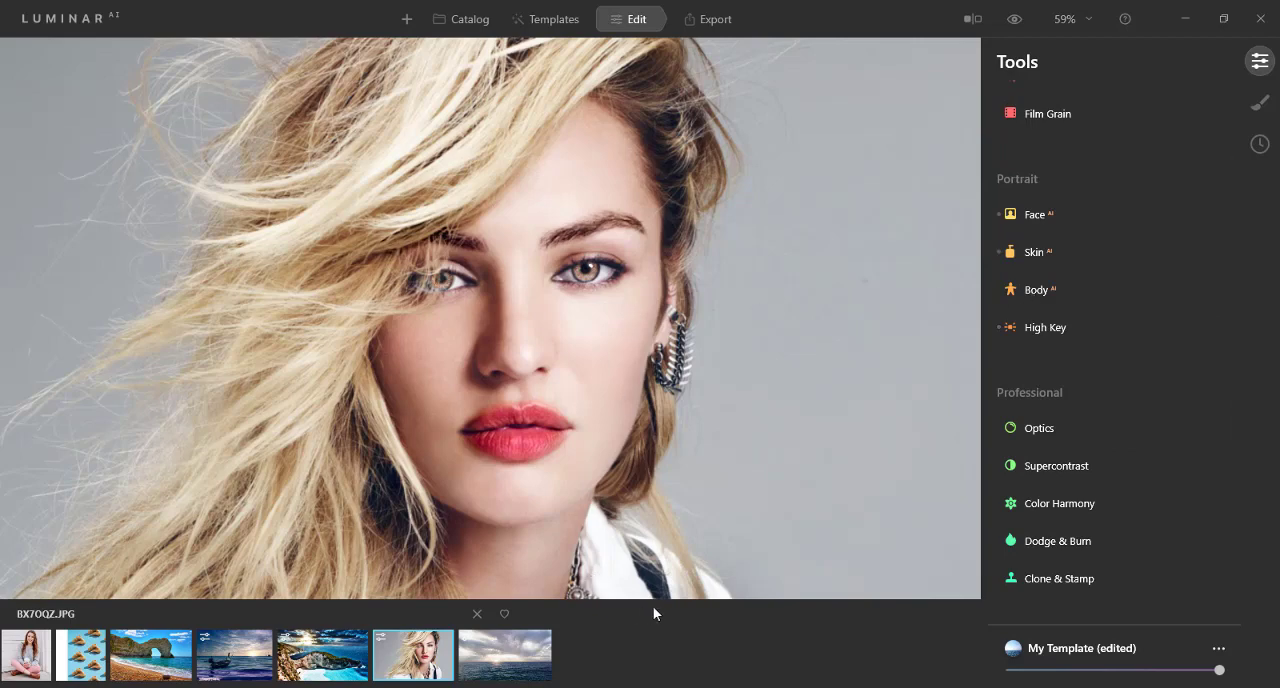
# Step: In Optics, set Lens Distortion to 1, and test Devignette before returning it to 0
pyautogui.click(1037, 428)
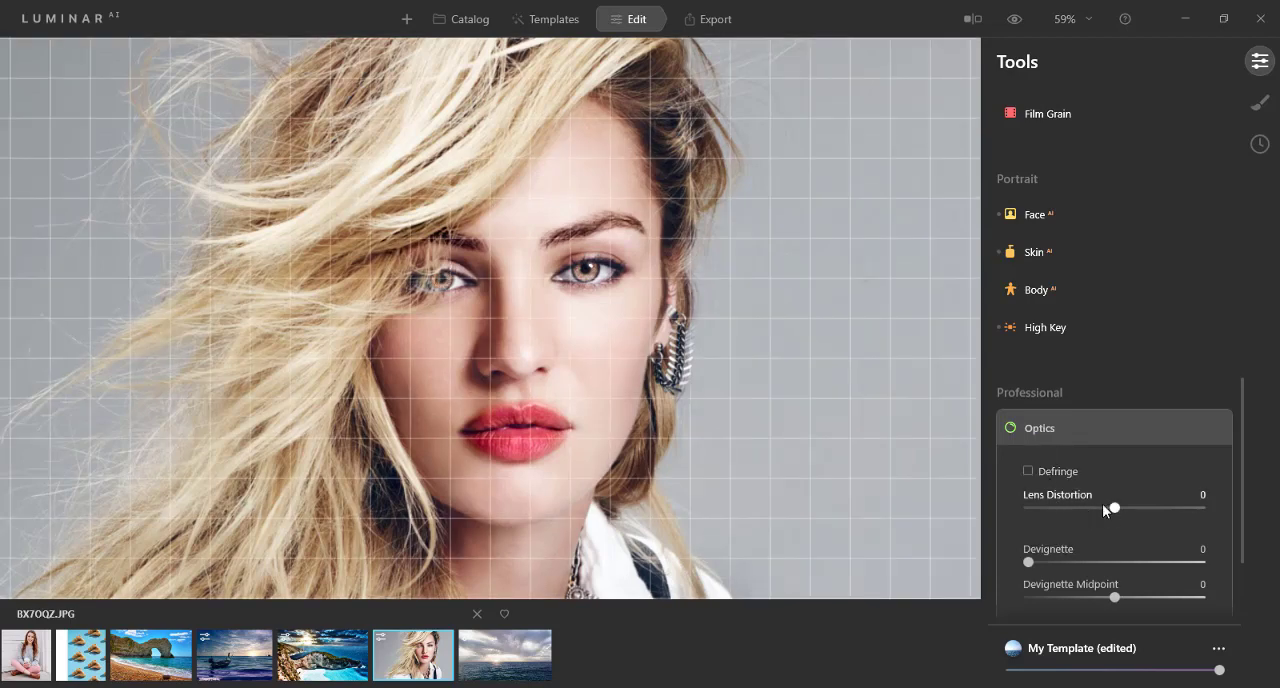
pyautogui.moveTo(1116, 508)
pyautogui.mouseDown()
pyautogui.moveTo(1207, 510)
pyautogui.moveTo(1068, 520)
pyautogui.moveTo(1114, 511)
pyautogui.mouseUp()
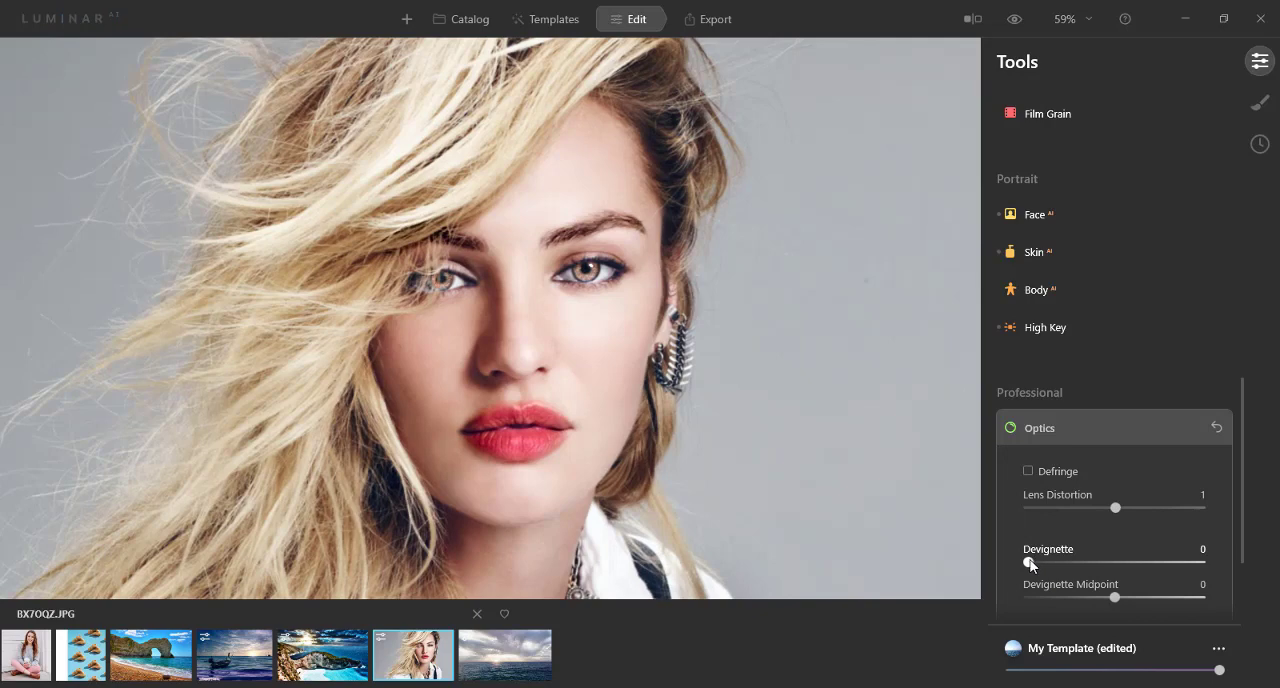
pyautogui.moveTo(1030, 563)
pyautogui.mouseDown()
pyautogui.moveTo(1150, 563)
pyautogui.moveTo(1030, 563)
pyautogui.mouseUp()
pyautogui.scroll(-3, 1042, 519)
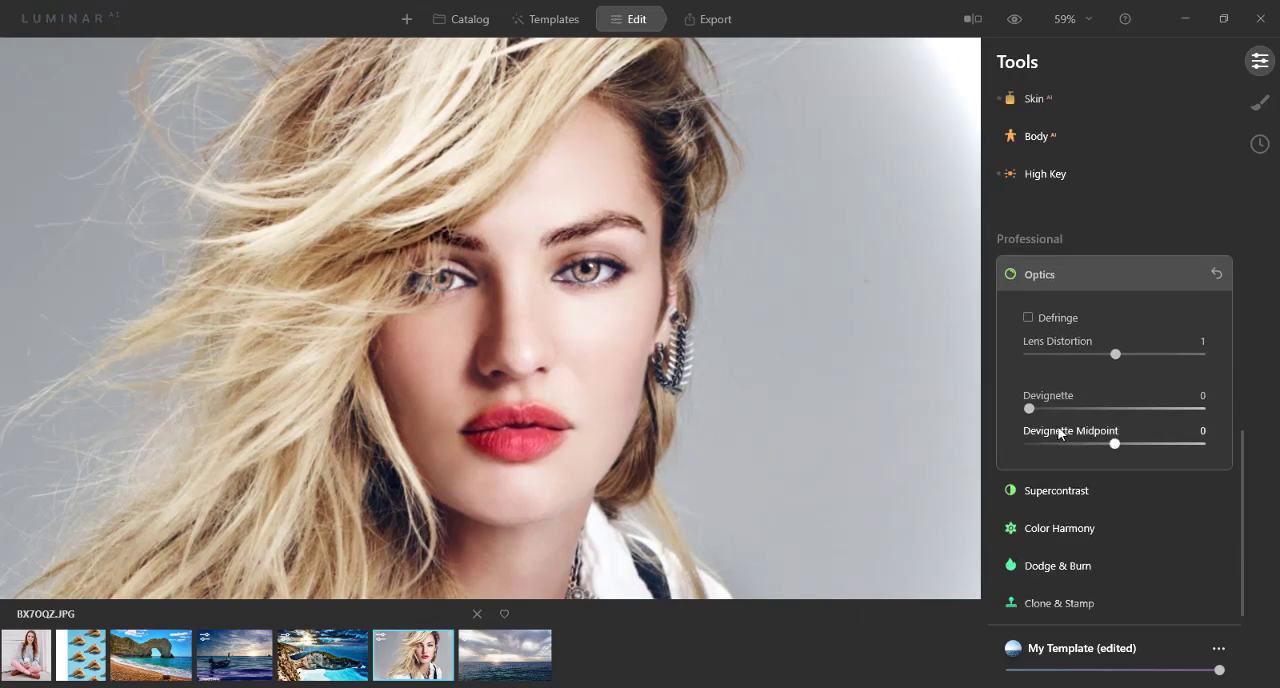
pyautogui.click(1007, 274)
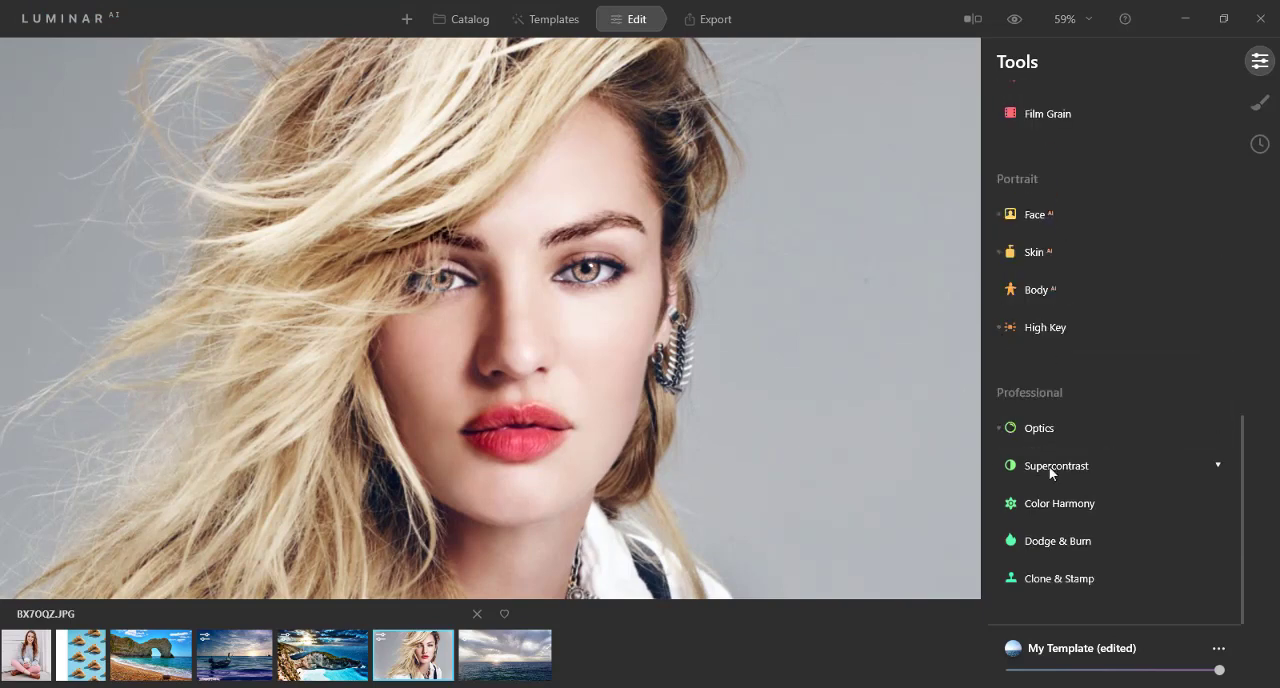
# Step: Examine the Supercontrast settings for highlights, midtones and shadows without changing them
pyautogui.click(1049, 466)
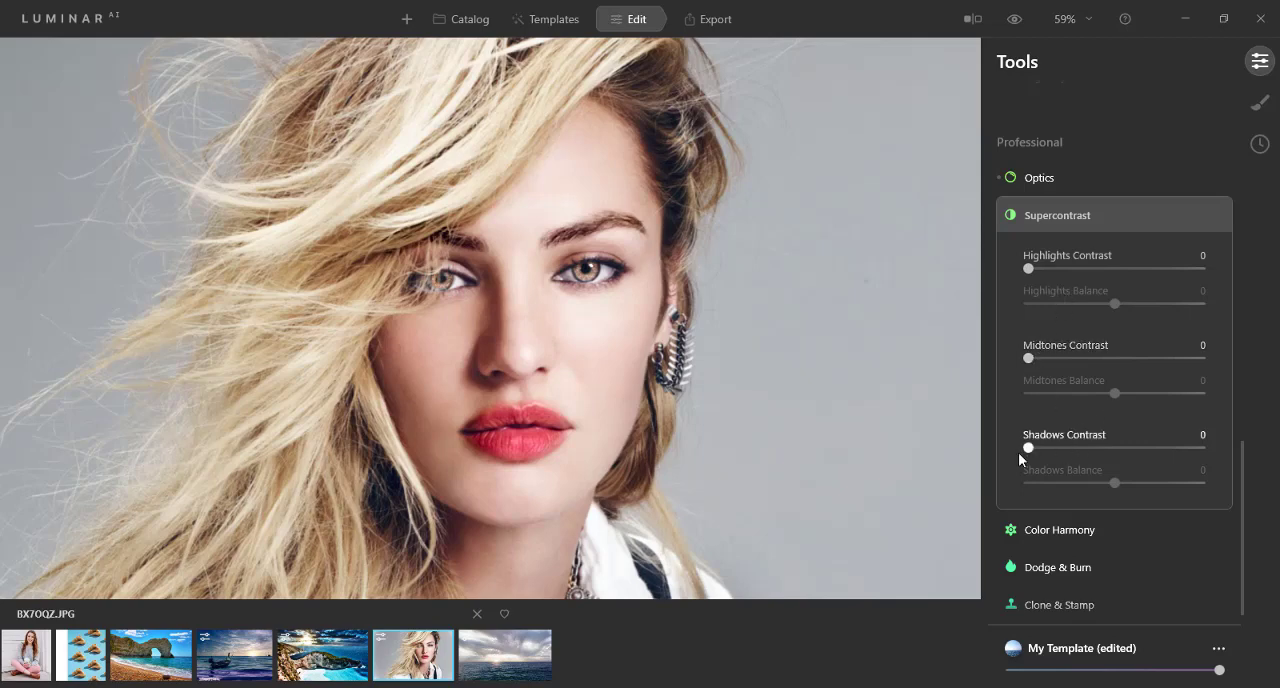
pyautogui.scroll(-1, 1028, 446)
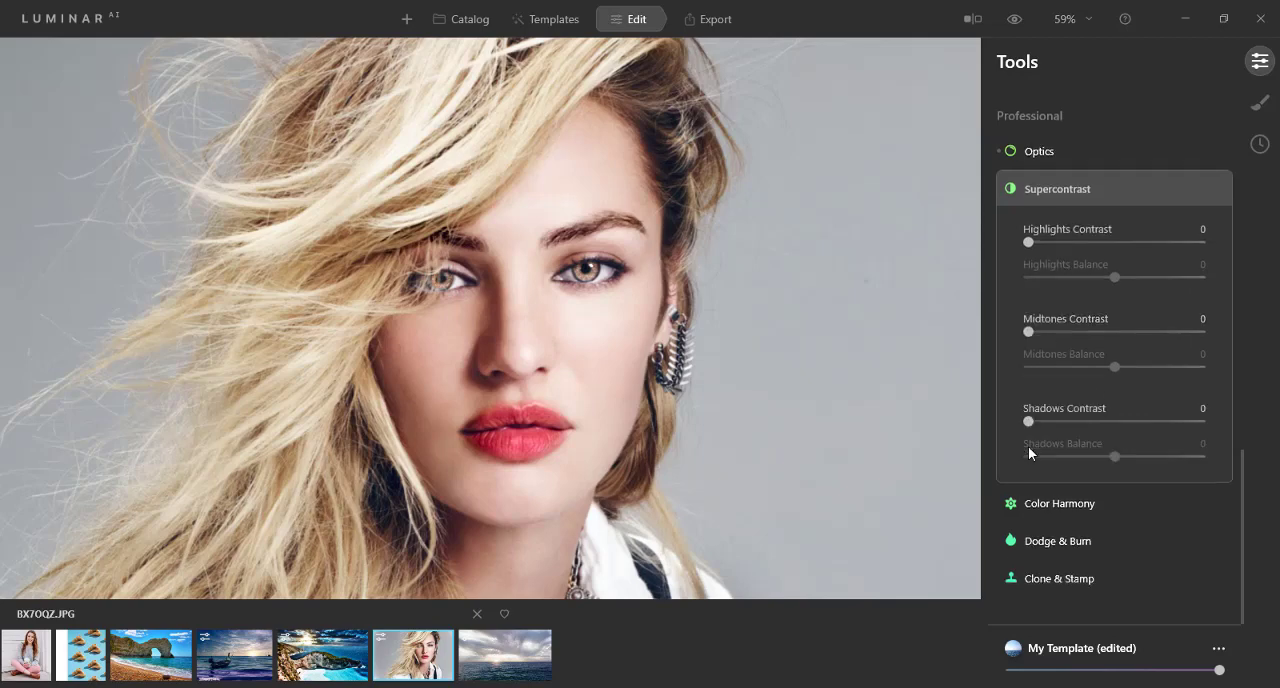
pyautogui.click(1014, 192)
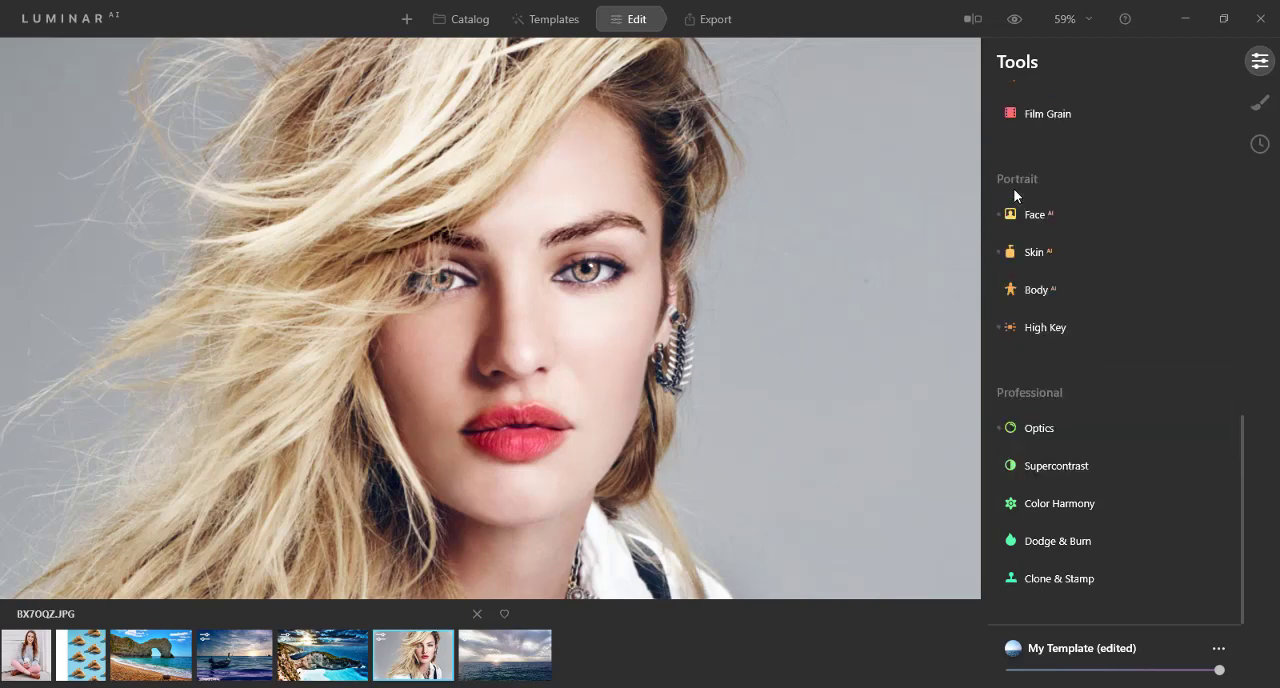
# Step: In Color Harmony, test Brilliance at 47 and -67, settle it at 2, and set Warmth to about -7
pyautogui.click(1045, 503)
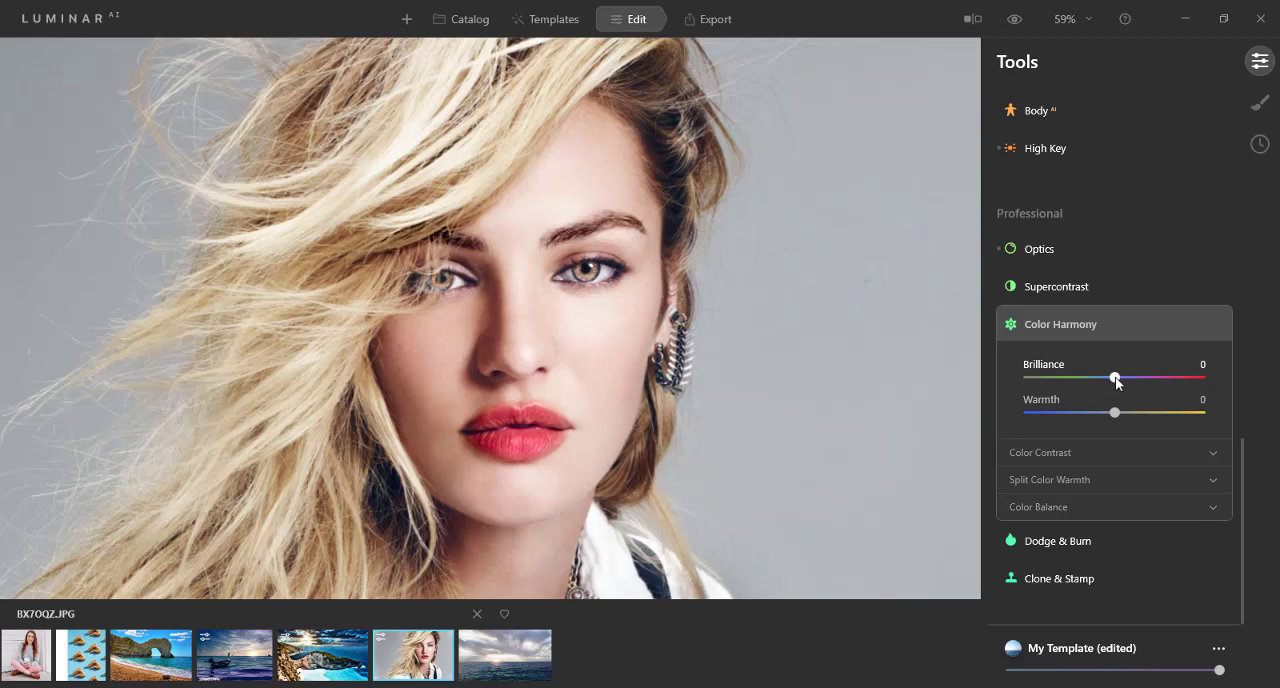
pyautogui.moveTo(1116, 377); pyautogui.dragTo(1148, 377)
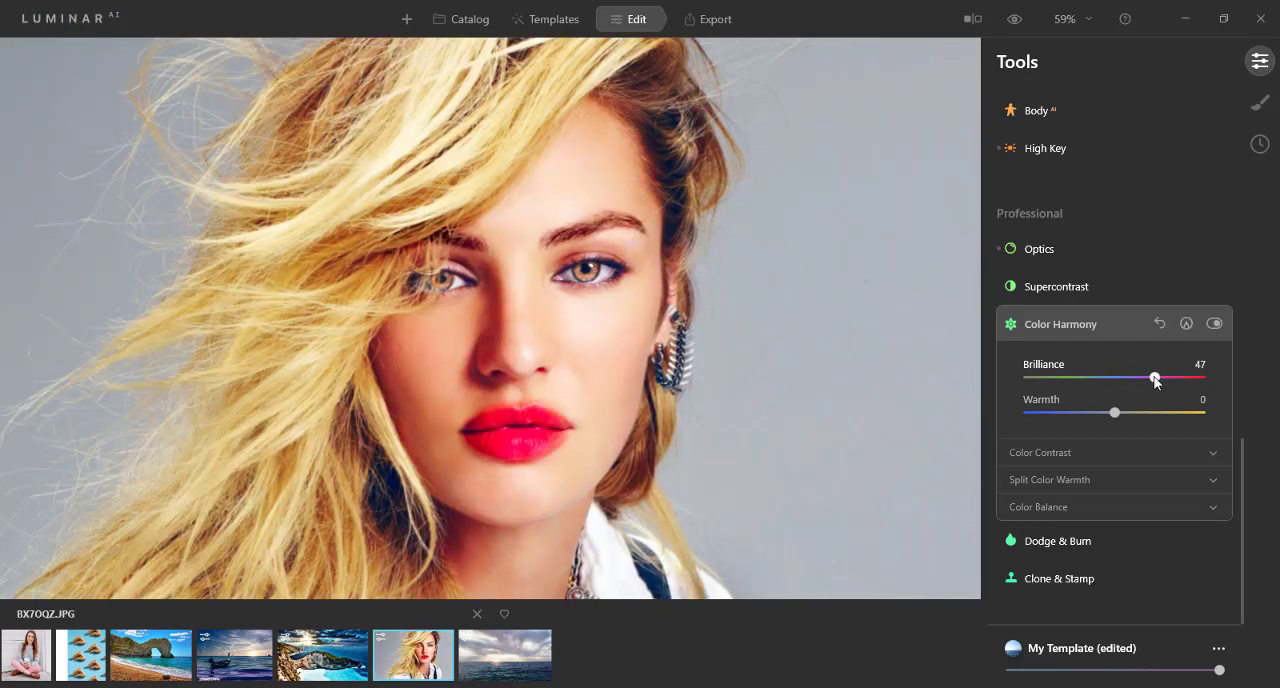
pyautogui.moveTo(1155, 378); pyautogui.dragTo(1057, 382)
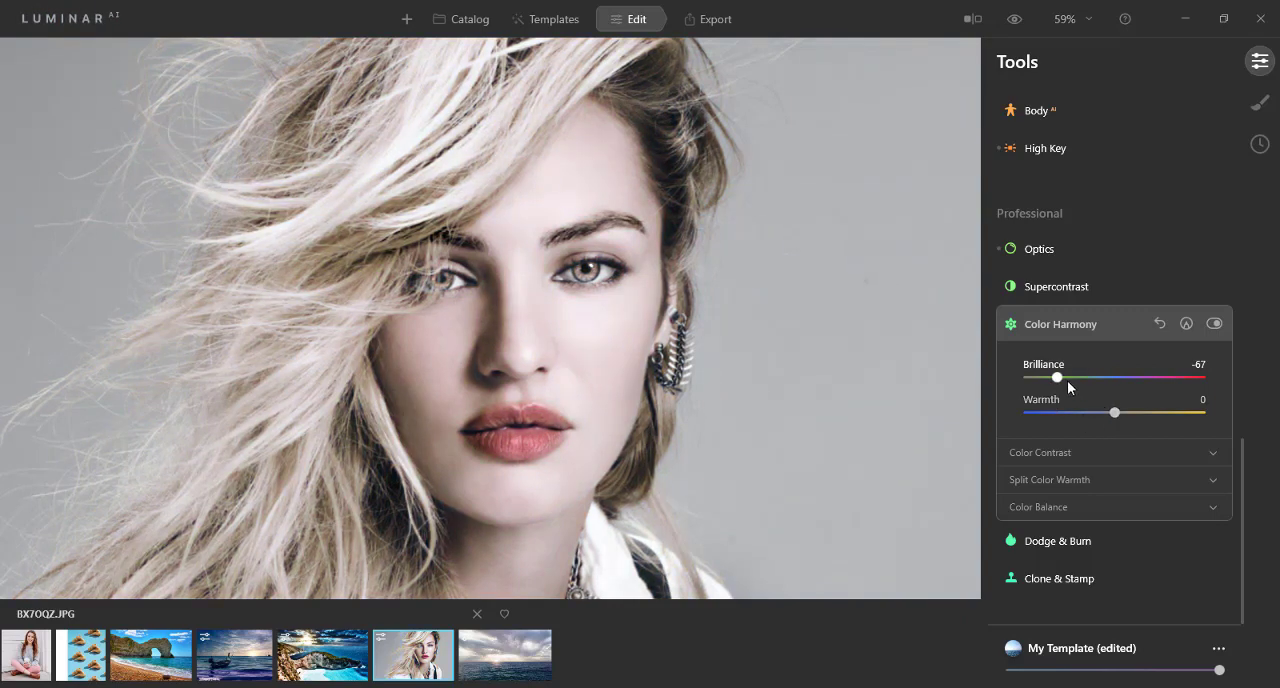
pyautogui.moveTo(1062, 377); pyautogui.dragTo(1129, 377)
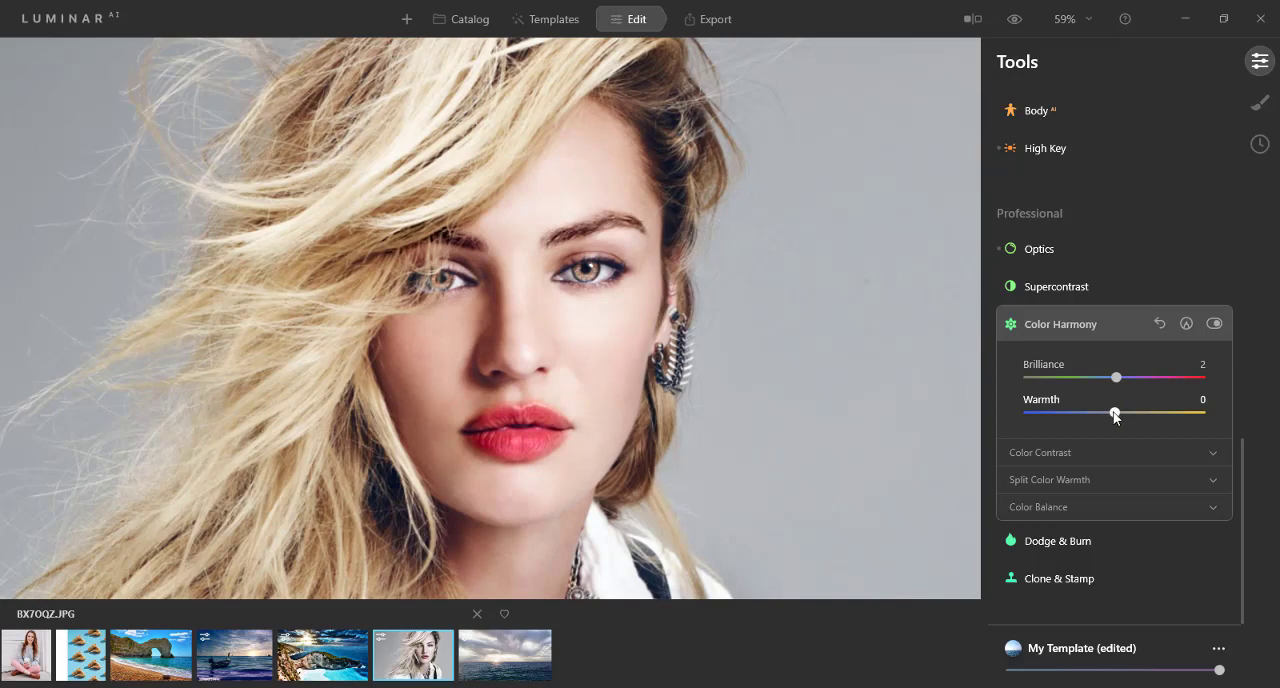
pyautogui.moveTo(1114, 412)
pyautogui.mouseDown()
pyautogui.moveTo(1141, 413)
pyautogui.moveTo(1050, 415)
pyautogui.moveTo(1102, 413)
pyautogui.mouseUp()
# Step: Try Dodge & Burn's Lighten and Darken brushes on the face at size 100 and strength 50, and reset the tool
pyautogui.click(1006, 331)
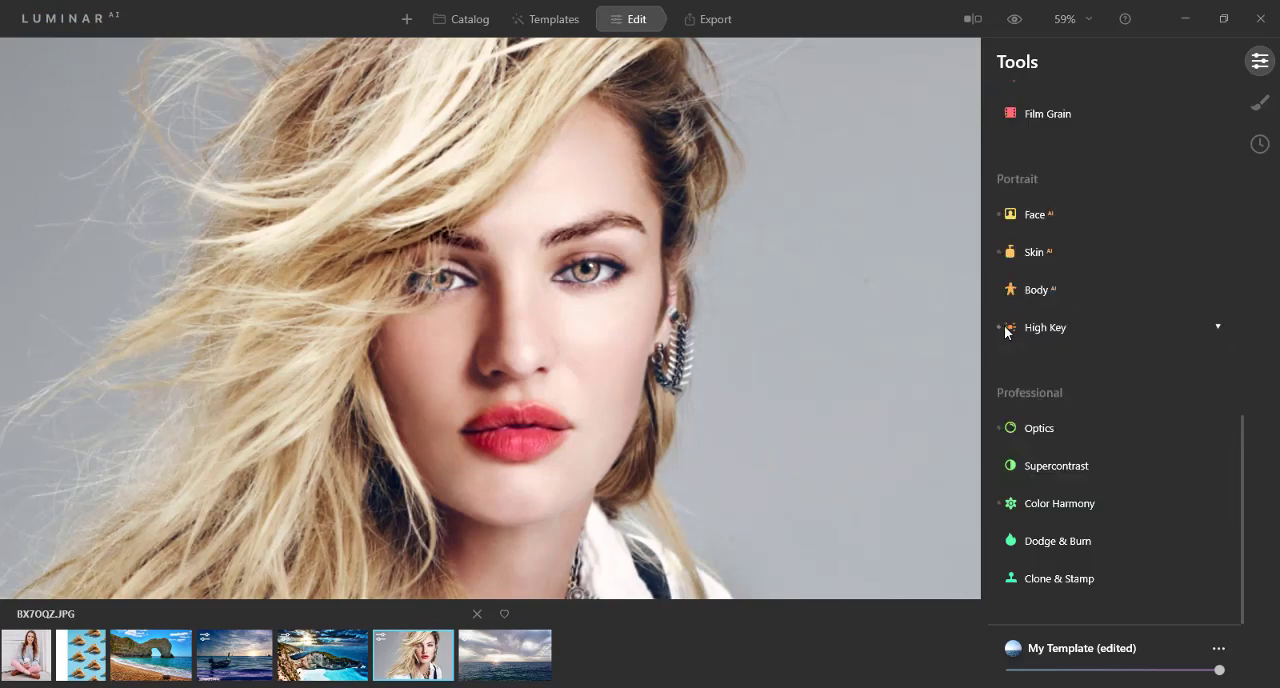
pyautogui.click(1058, 540)
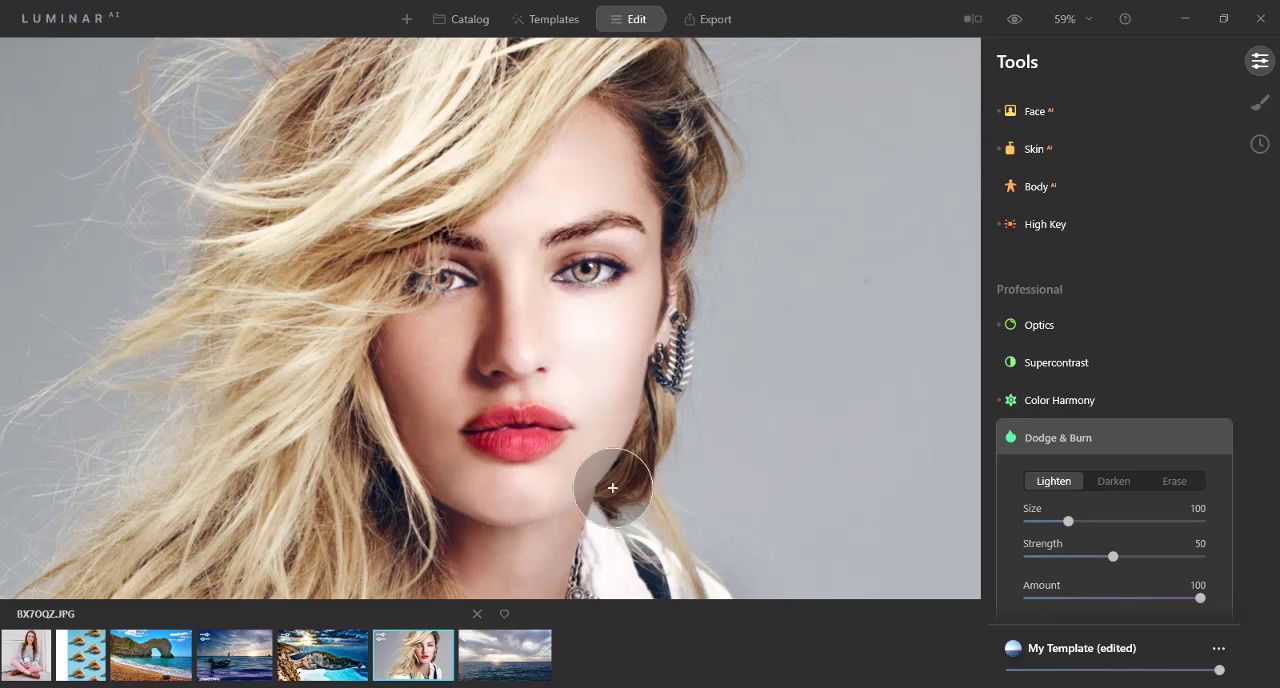
pyautogui.click(610, 543)
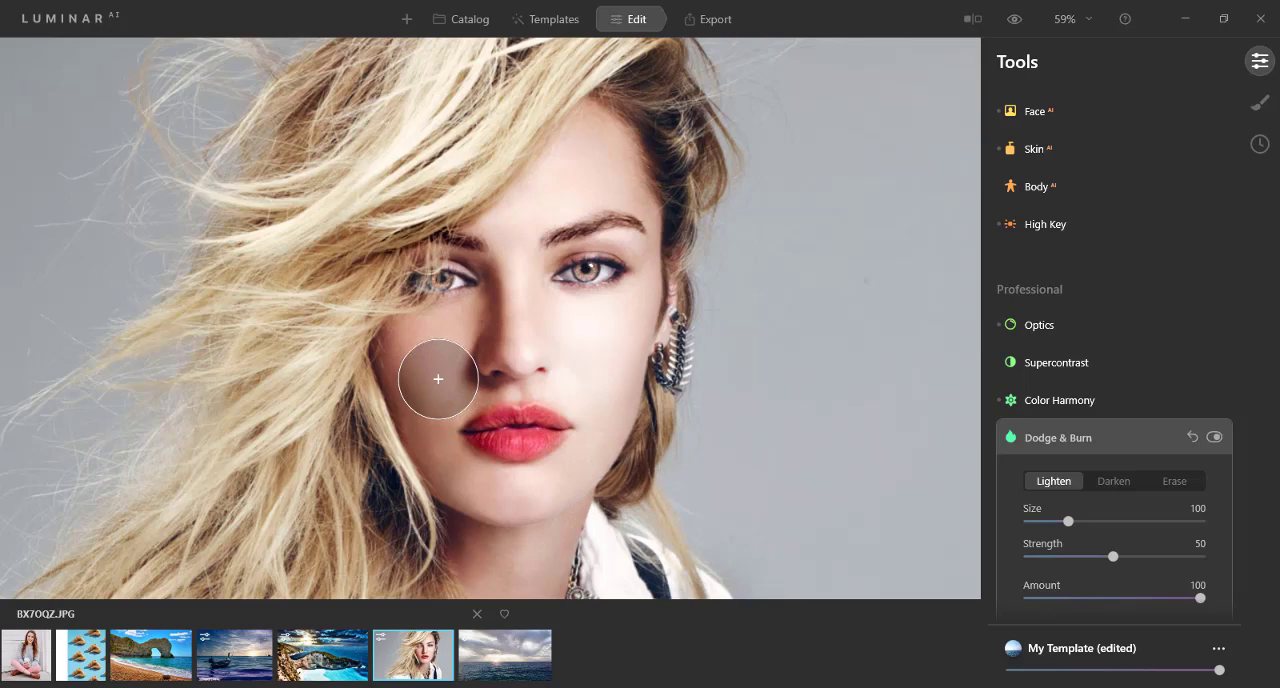
pyautogui.click(1113, 481)
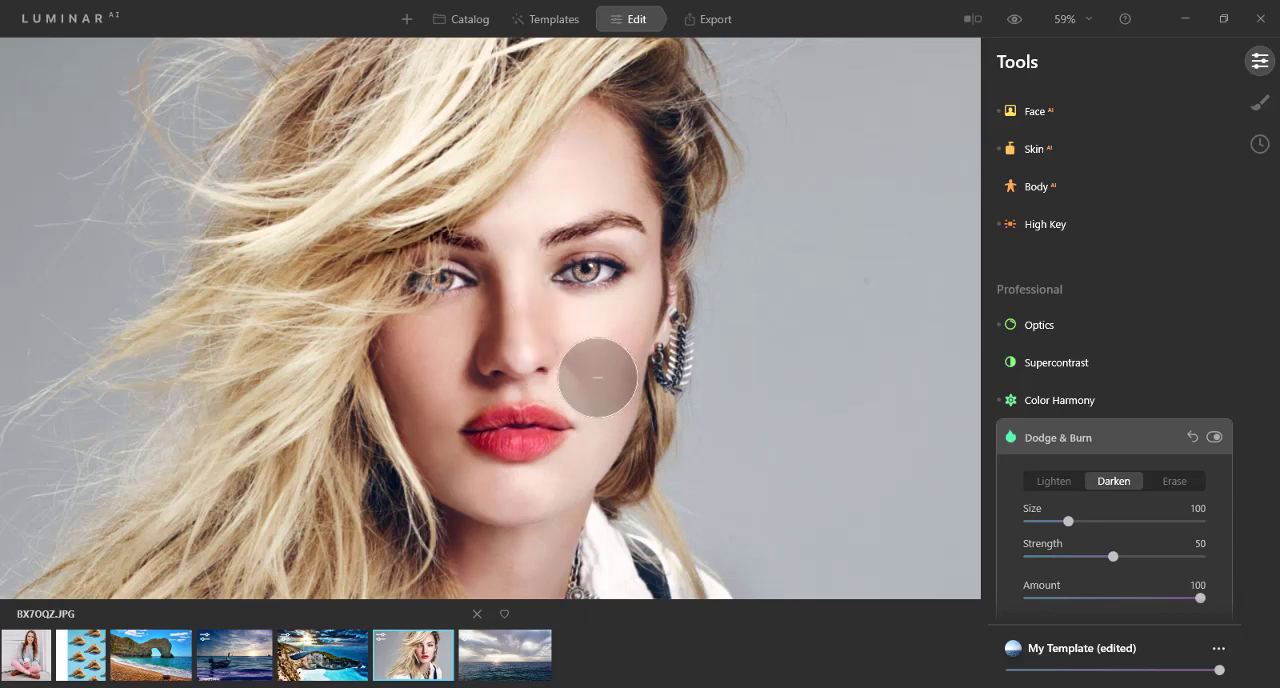
pyautogui.moveTo(417, 394)
pyautogui.mouseDown()
pyautogui.moveTo(448, 335)
pyautogui.moveTo(423, 421)
pyautogui.moveTo(437, 344)
pyautogui.moveTo(429, 429)
pyautogui.moveTo(481, 482)
pyautogui.moveTo(524, 487)
pyautogui.moveTo(578, 469)
pyautogui.moveTo(547, 493)
pyautogui.moveTo(465, 497)
pyautogui.moveTo(407, 342)
pyautogui.moveTo(425, 468)
pyautogui.moveTo(393, 338)
pyautogui.mouseUp()
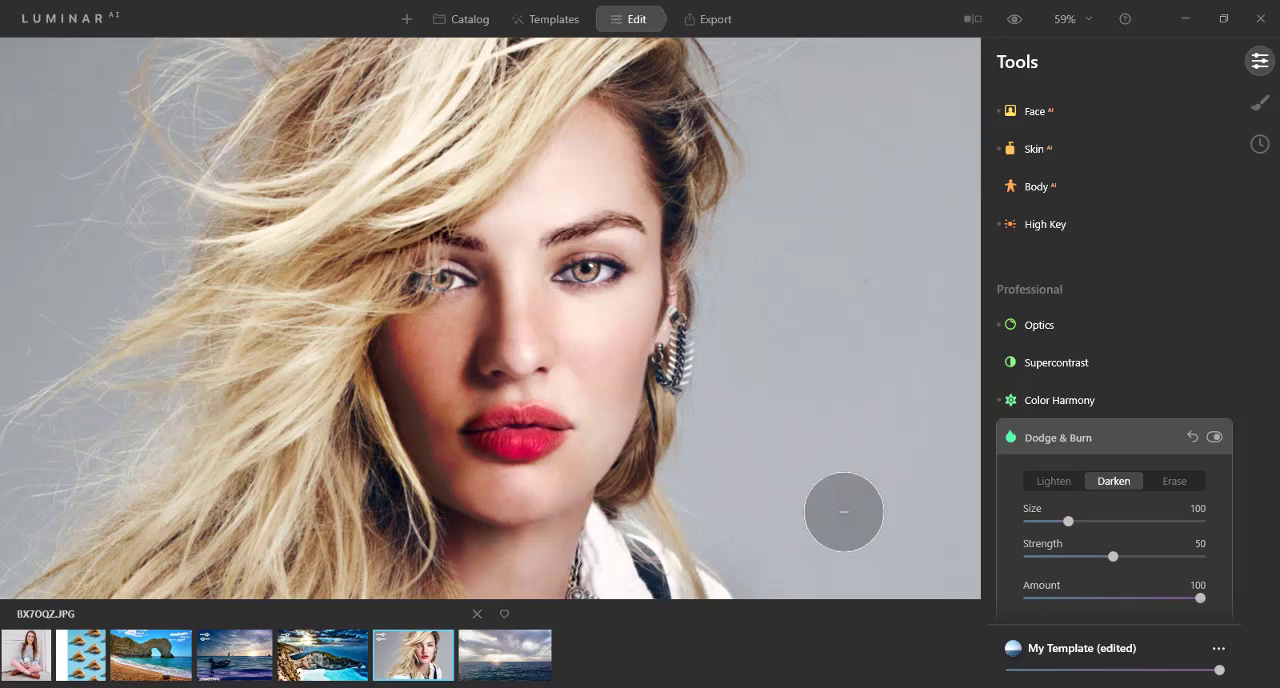
pyautogui.click(1190, 437)
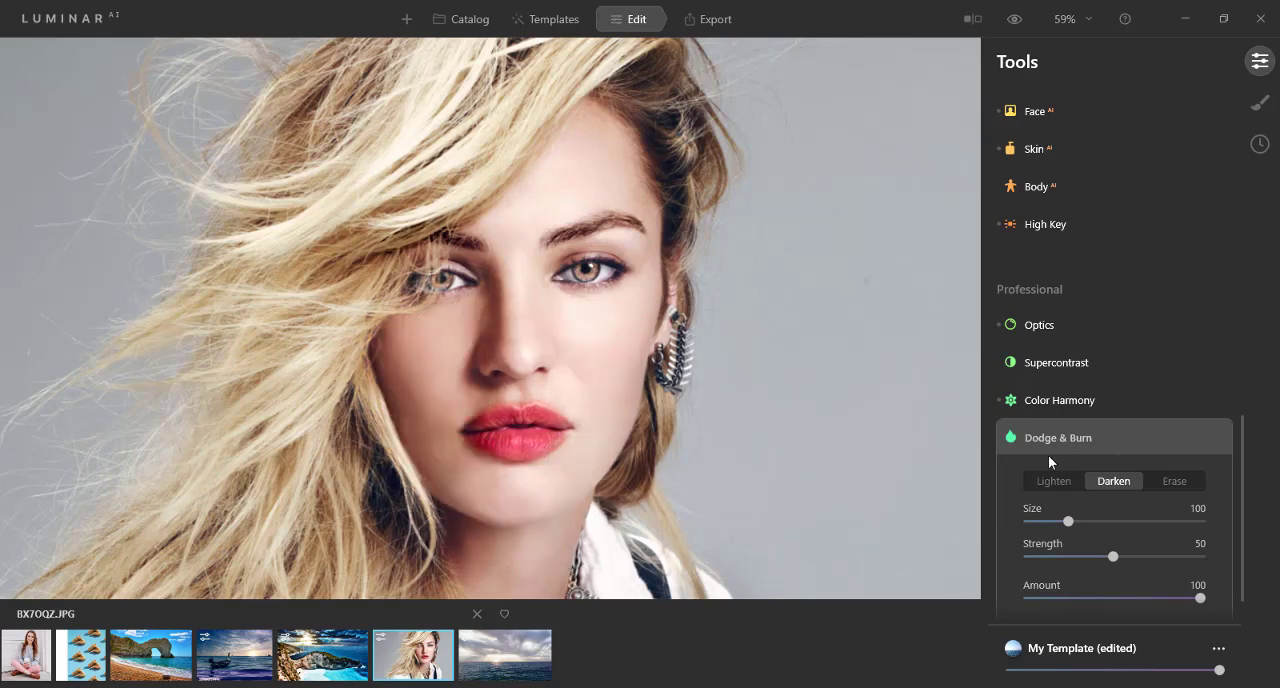
# Step: Try heavier Darken strokes along the shadowed cheek, jawline, hairline and across the face and hair at Amount 100
pyautogui.moveTo(414, 363)
pyautogui.mouseDown()
pyautogui.moveTo(425, 434)
pyautogui.moveTo(443, 458)
pyautogui.moveTo(418, 404)
pyautogui.moveTo(414, 337)
pyautogui.mouseUp()
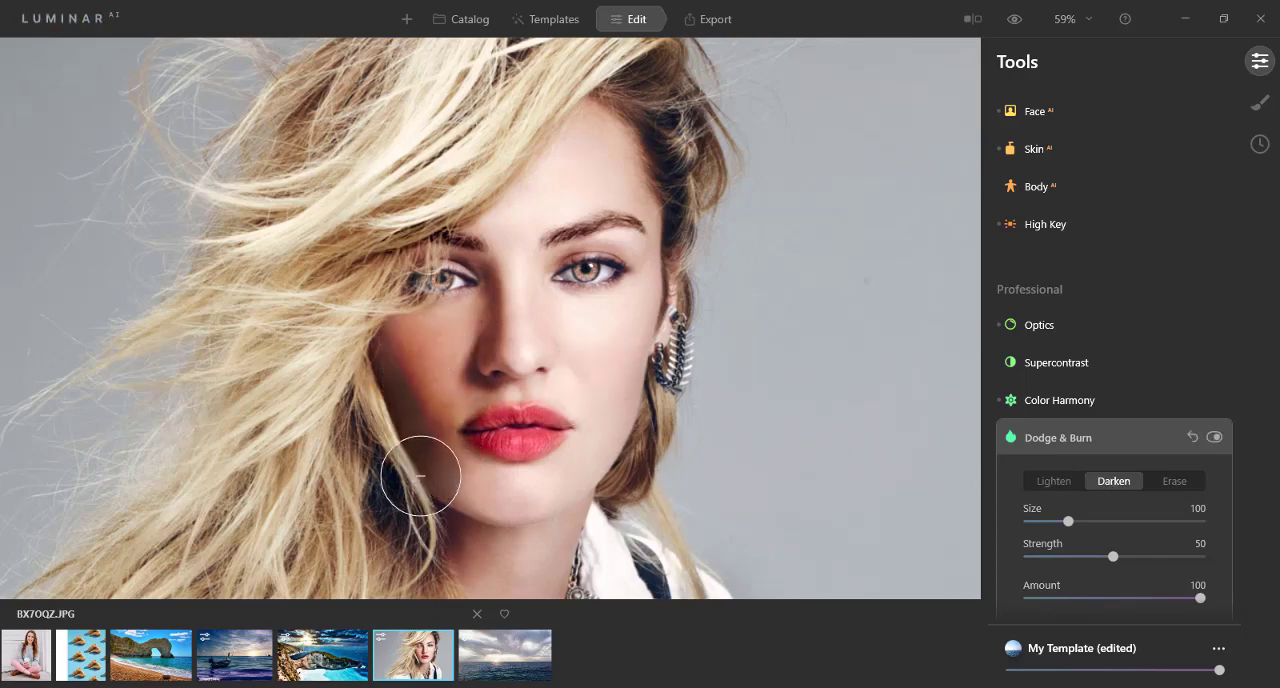
pyautogui.moveTo(434, 533); pyautogui.dragTo(452, 536)
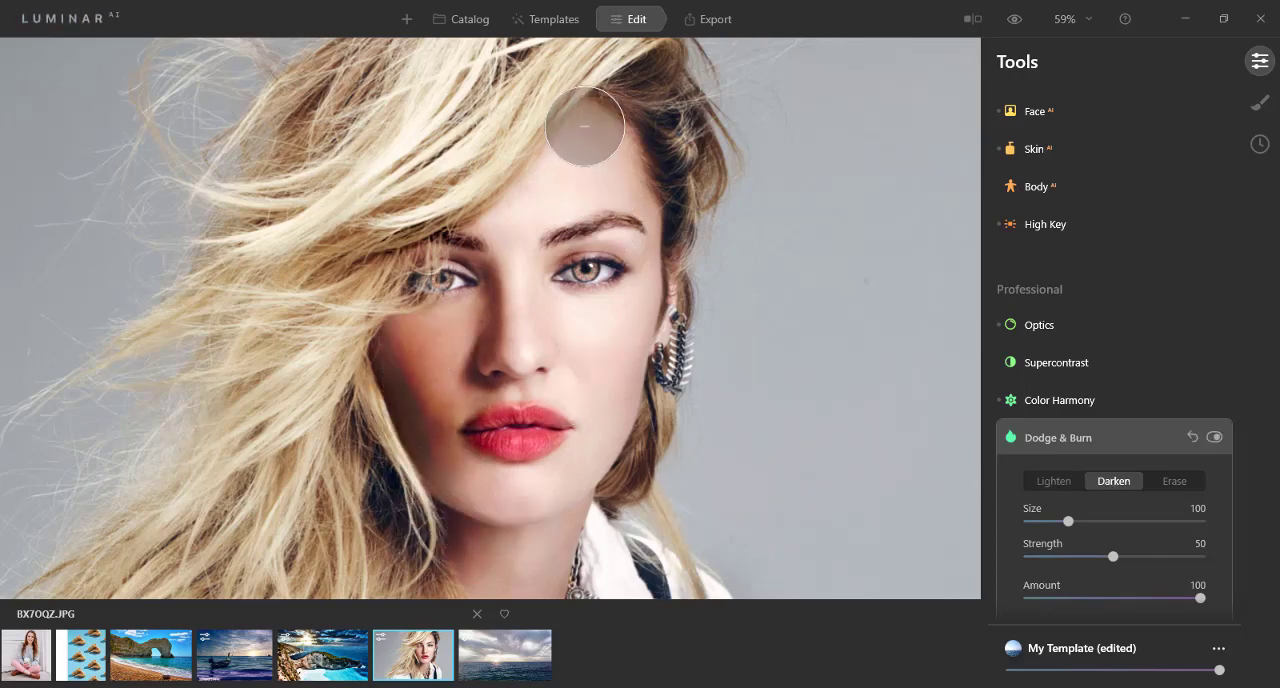
pyautogui.moveTo(584, 130)
pyautogui.mouseDown()
pyautogui.moveTo(637, 160)
pyautogui.moveTo(643, 189)
pyautogui.moveTo(677, 220)
pyautogui.moveTo(631, 403)
pyautogui.moveTo(586, 487)
pyautogui.moveTo(468, 531)
pyautogui.mouseUp()
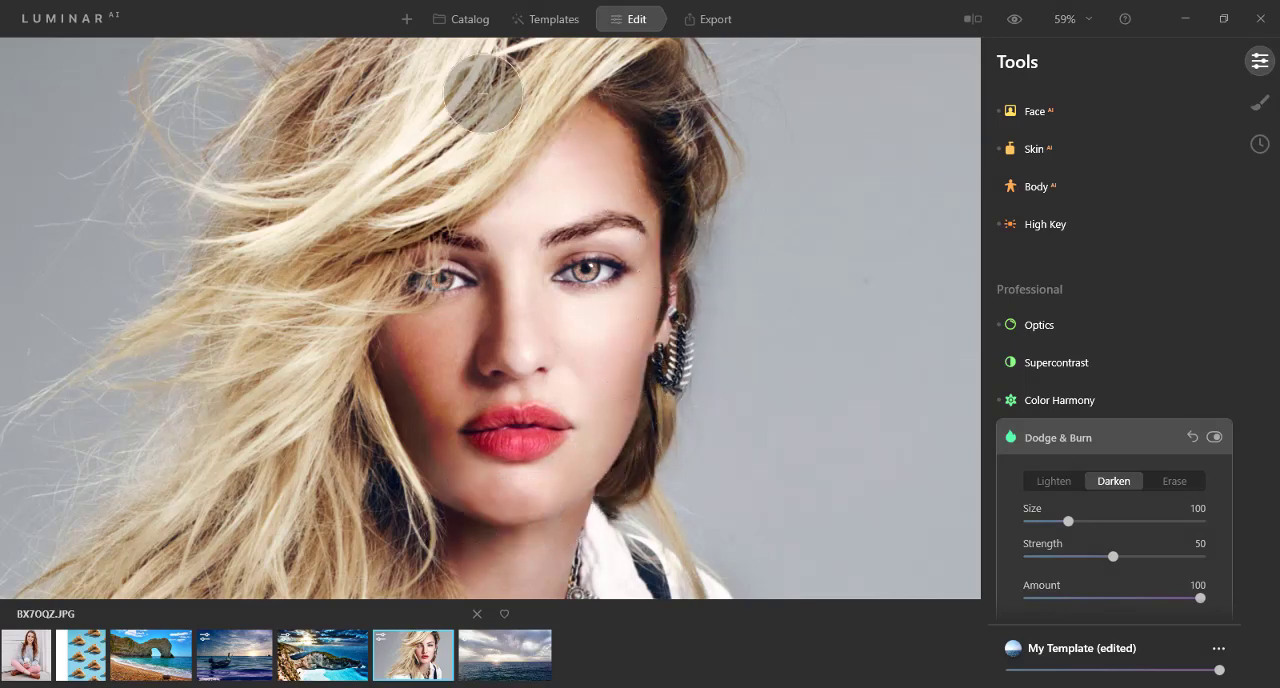
pyautogui.moveTo(594, 60)
pyautogui.mouseDown()
pyautogui.moveTo(582, 88)
pyautogui.moveTo(453, 185)
pyautogui.moveTo(503, 119)
pyautogui.moveTo(447, 158)
pyautogui.moveTo(420, 70)
pyautogui.moveTo(221, 188)
pyautogui.moveTo(304, 68)
pyautogui.moveTo(368, 165)
pyautogui.moveTo(362, 207)
pyautogui.moveTo(246, 431)
pyautogui.moveTo(197, 313)
pyautogui.moveTo(226, 297)
pyautogui.moveTo(315, 393)
pyautogui.moveTo(255, 512)
pyautogui.moveTo(347, 521)
pyautogui.moveTo(393, 492)
pyautogui.moveTo(393, 588)
pyautogui.moveTo(149, 565)
pyautogui.moveTo(246, 504)
pyautogui.moveTo(337, 559)
pyautogui.moveTo(574, 439)
pyautogui.moveTo(572, 457)
pyautogui.moveTo(469, 474)
pyautogui.moveTo(578, 481)
pyautogui.moveTo(578, 300)
pyautogui.moveTo(528, 224)
pyautogui.moveTo(518, 404)
pyautogui.moveTo(545, 148)
pyautogui.moveTo(595, 285)
pyautogui.moveTo(558, 333)
pyautogui.moveTo(576, 161)
pyautogui.moveTo(523, 442)
pyautogui.moveTo(632, 278)
pyautogui.moveTo(626, 396)
pyautogui.moveTo(497, 488)
pyautogui.moveTo(651, 394)
pyautogui.moveTo(621, 289)
pyautogui.moveTo(565, 422)
pyautogui.mouseUp()
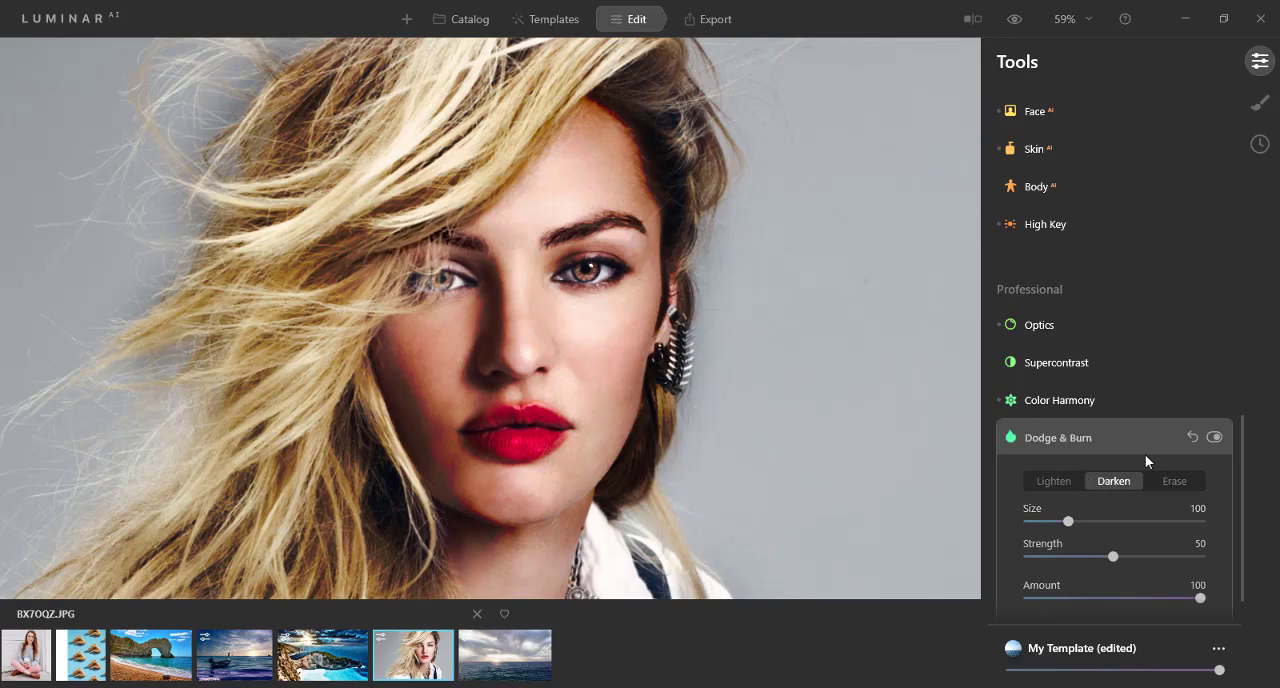
pyautogui.scroll(-1, 1145, 454)
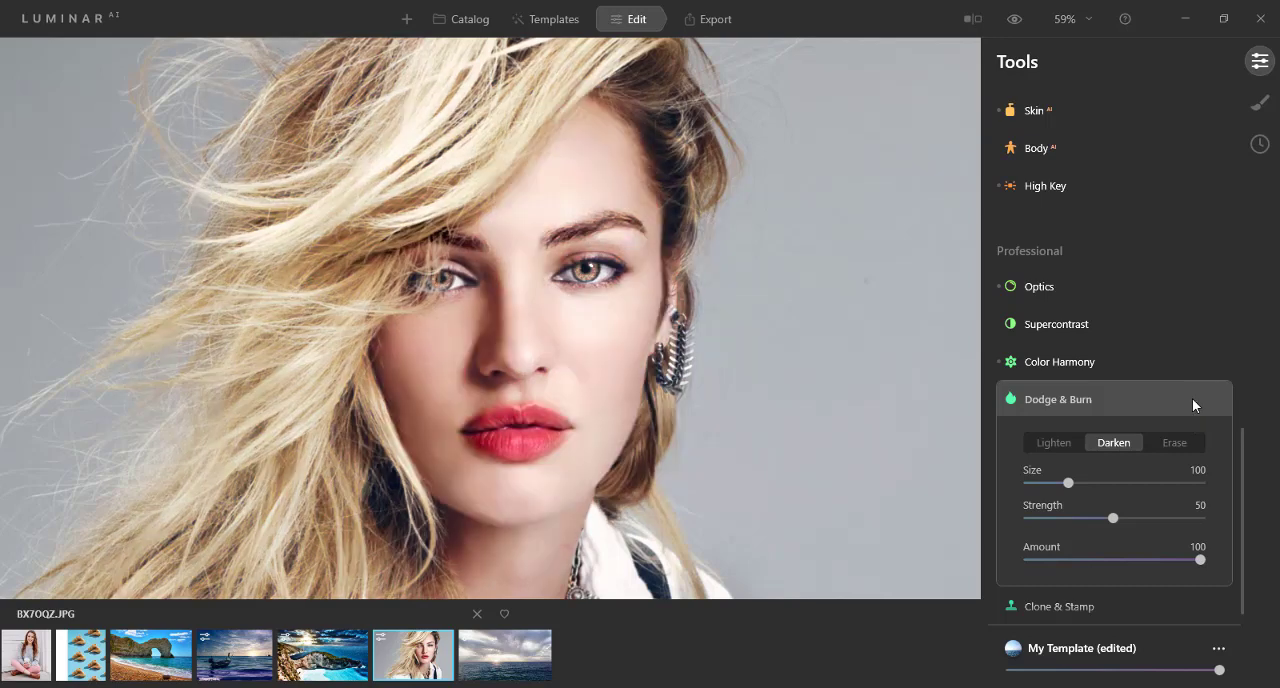
# Step: Contour the cheek, face and hair with the Darken brush, first at Amount 36 and then at 55, and close Dodge & Burn
pyautogui.moveTo(1197, 566); pyautogui.dragTo(1089, 560)
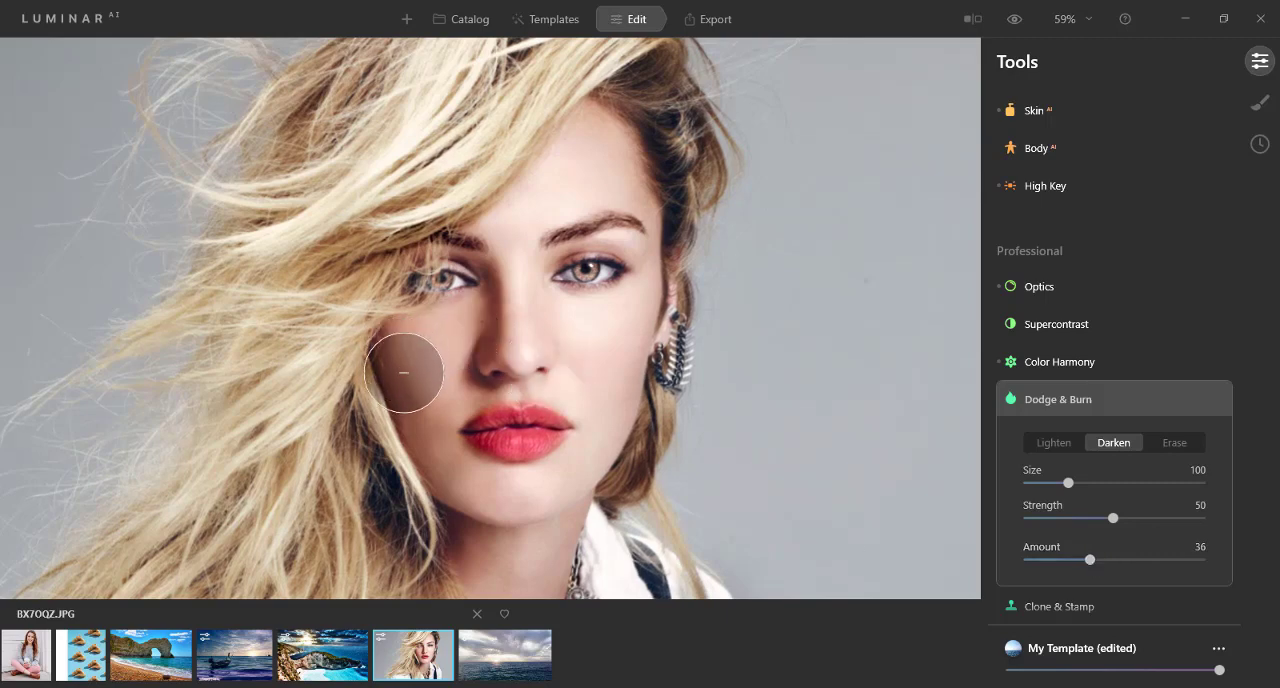
pyautogui.moveTo(404, 380)
pyautogui.mouseDown()
pyautogui.moveTo(430, 447)
pyautogui.moveTo(410, 330)
pyautogui.moveTo(435, 457)
pyautogui.moveTo(434, 378)
pyautogui.moveTo(445, 443)
pyautogui.mouseUp()
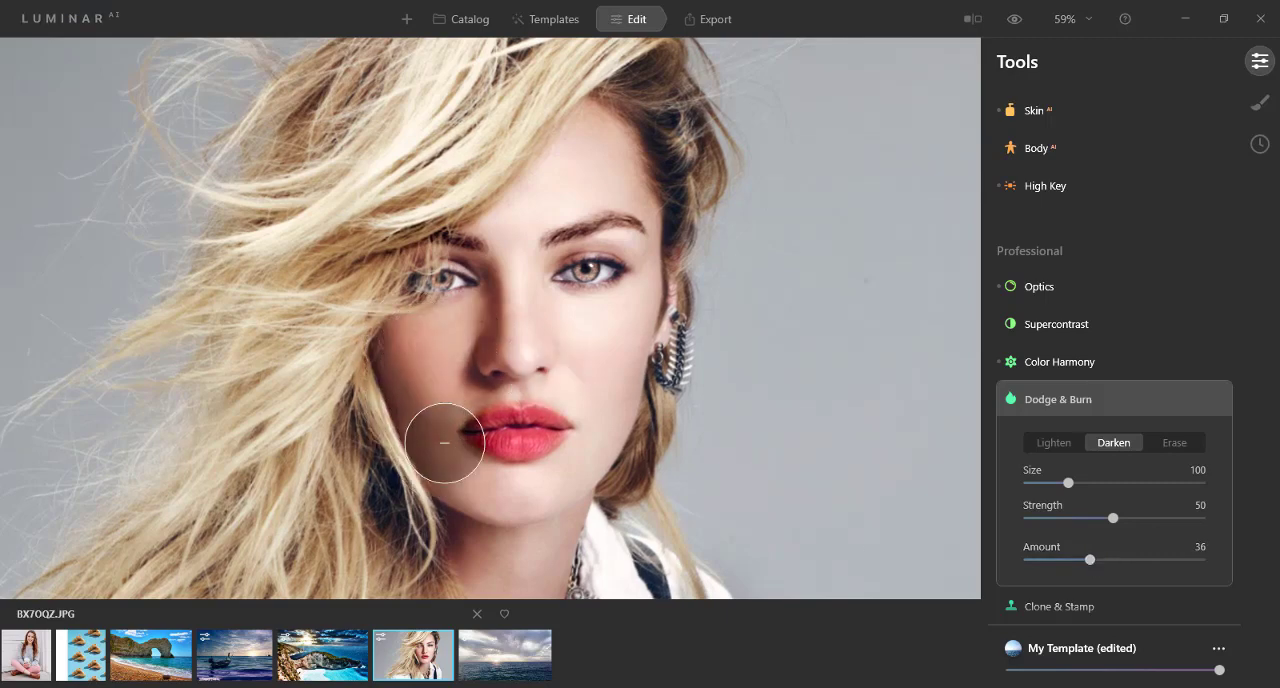
pyautogui.moveTo(1089, 560); pyautogui.dragTo(1123, 560)
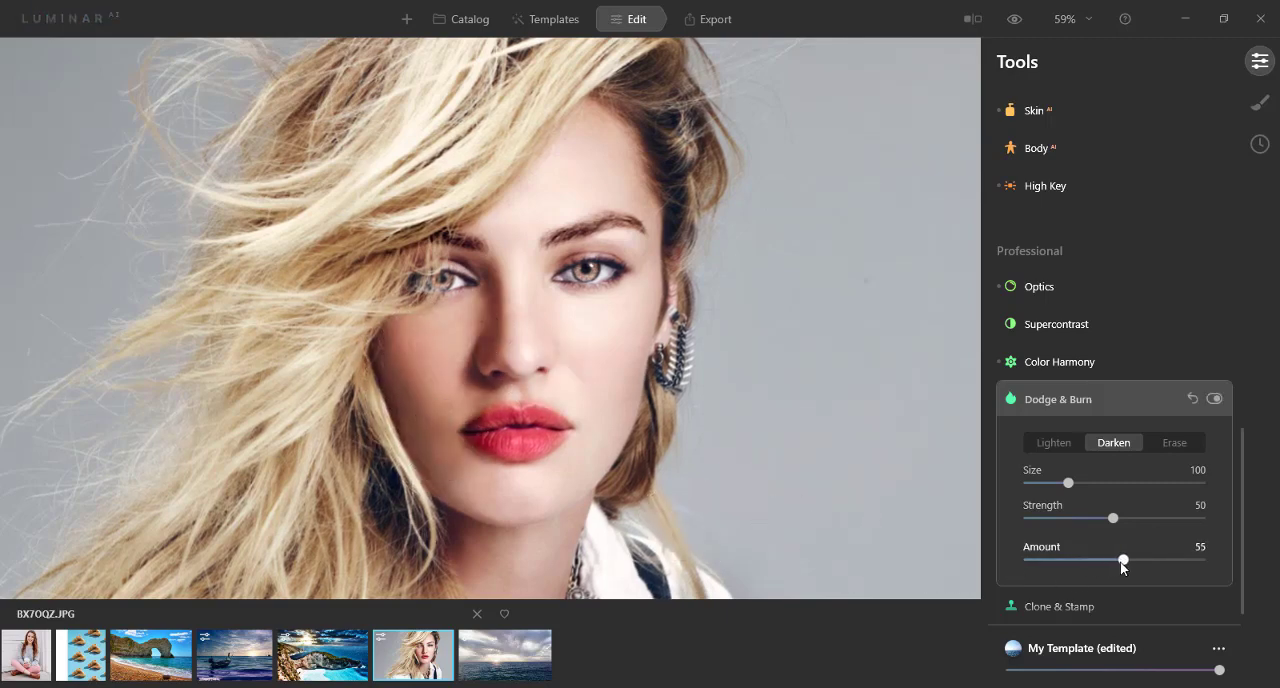
pyautogui.moveTo(415, 435)
pyautogui.mouseDown()
pyautogui.moveTo(411, 289)
pyautogui.moveTo(407, 304)
pyautogui.moveTo(474, 270)
pyautogui.mouseUp()
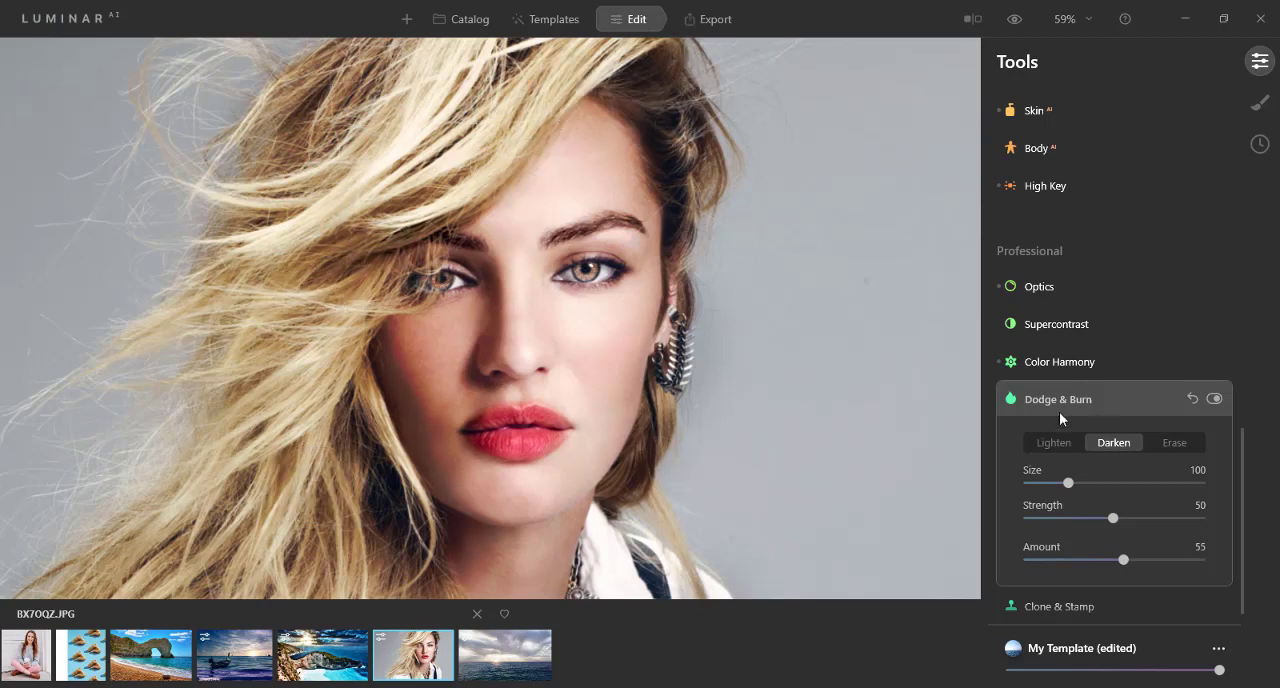
pyautogui.click(1013, 401)
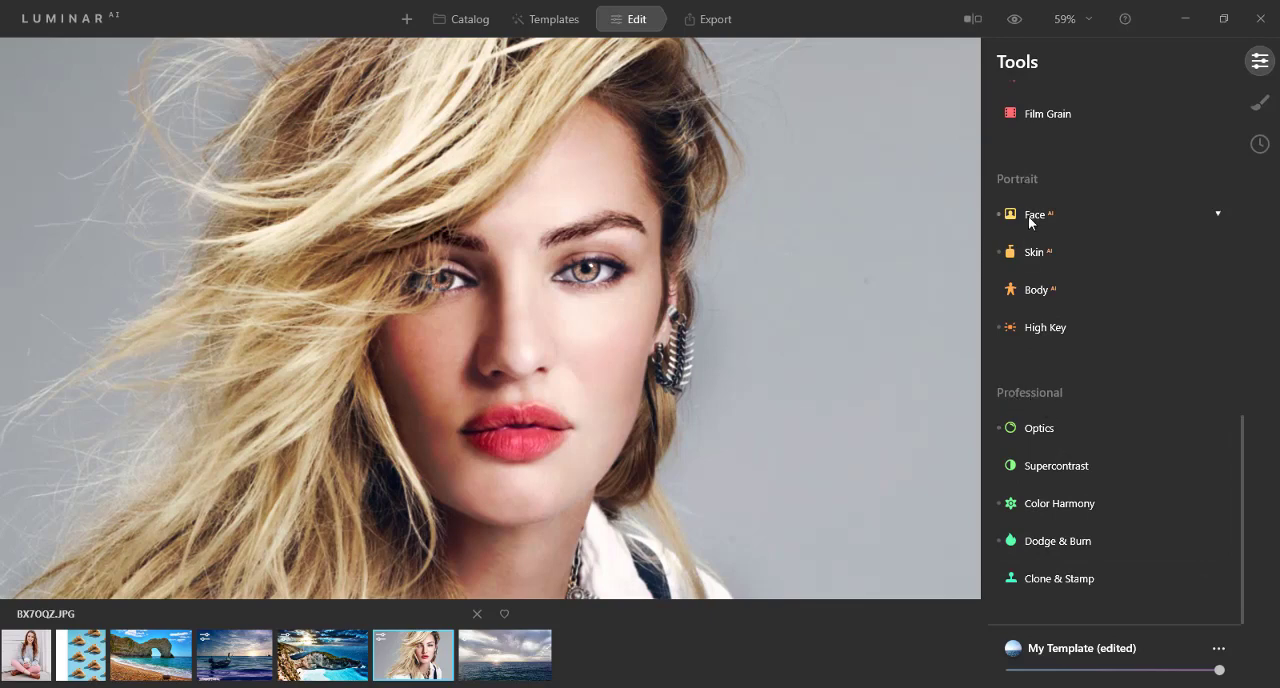
# Step: Compare the retouched portrait with the original by showing the unedited photo and returning to the edited version
pyautogui.scroll(3, 1028, 216)
pyautogui.scroll(4, 1029, 220)
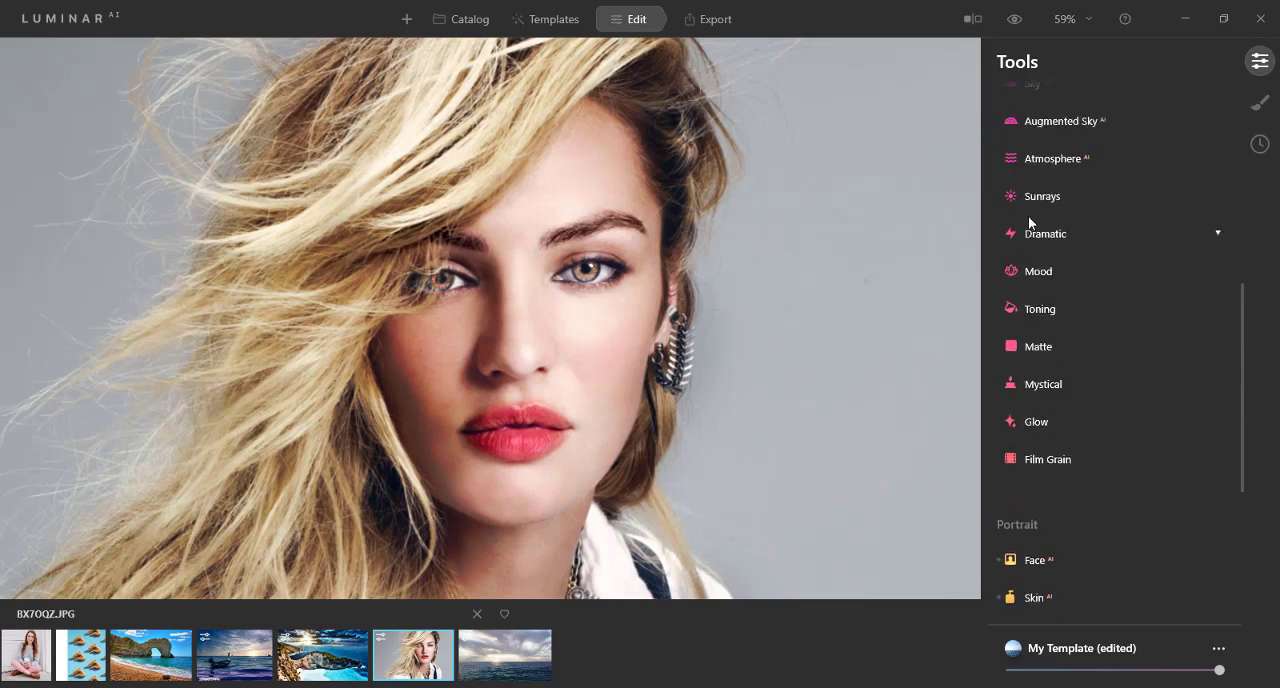
pyautogui.scroll(6, 1030, 168)
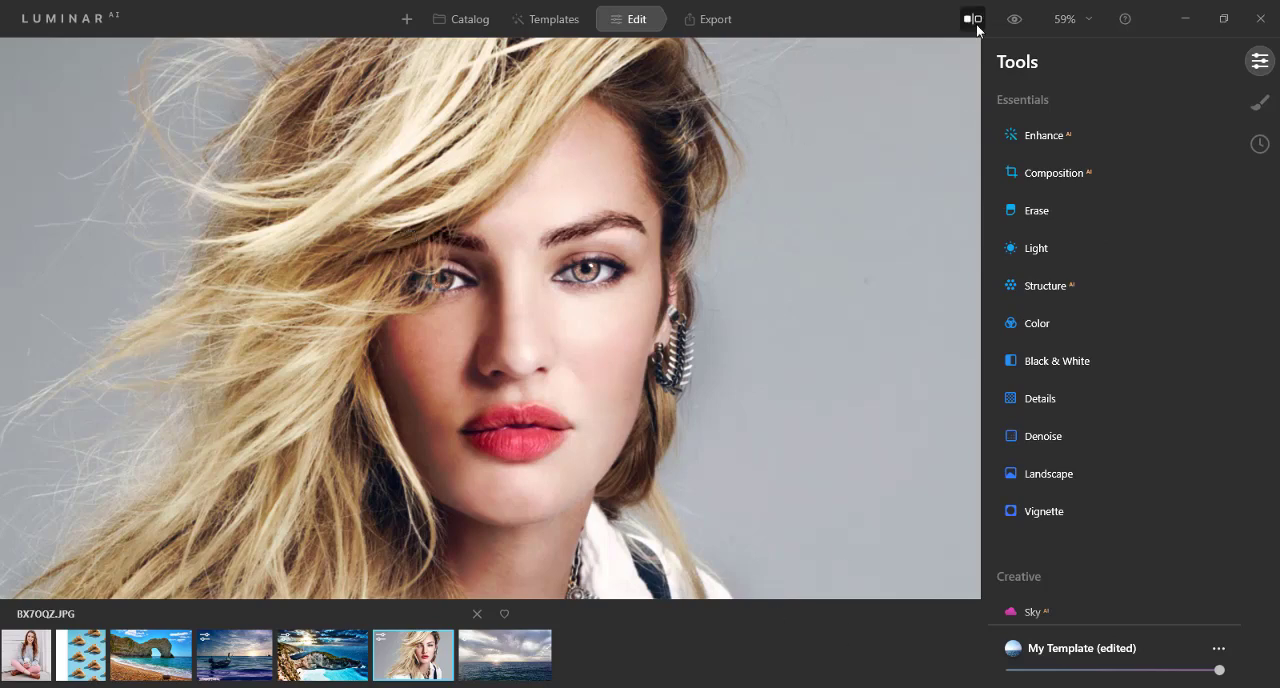
pyautogui.click(1014, 21)
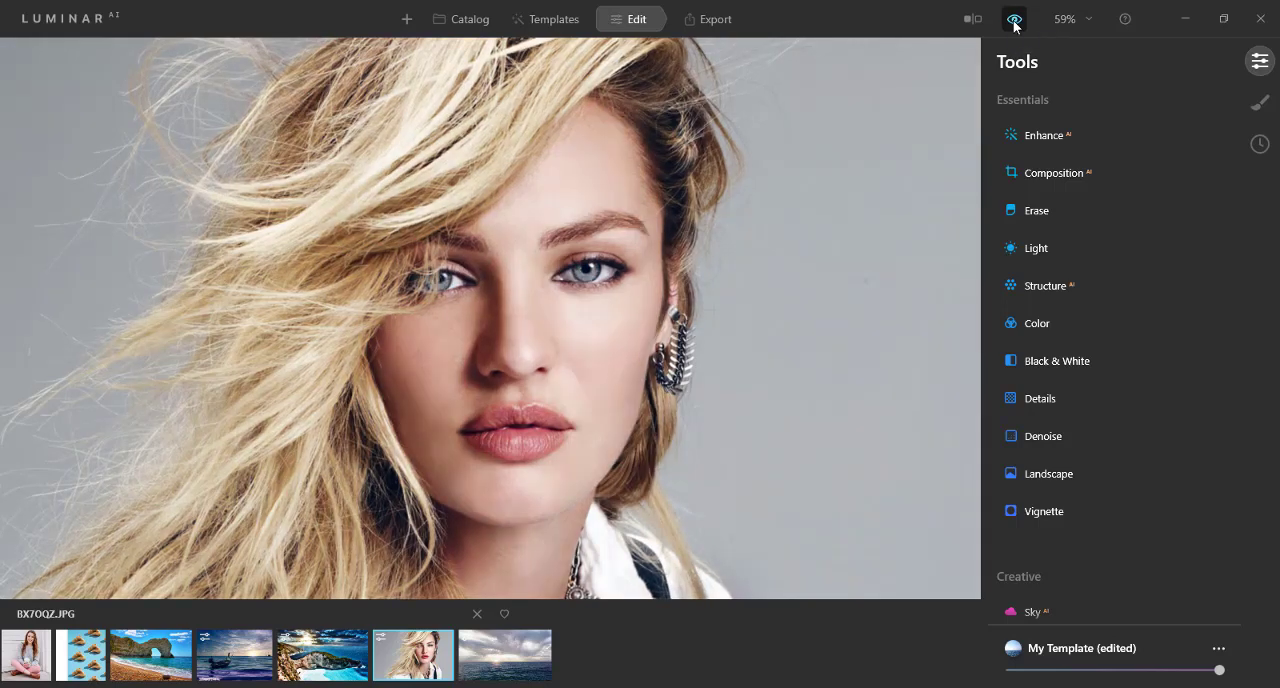
pyautogui.click(1014, 21)
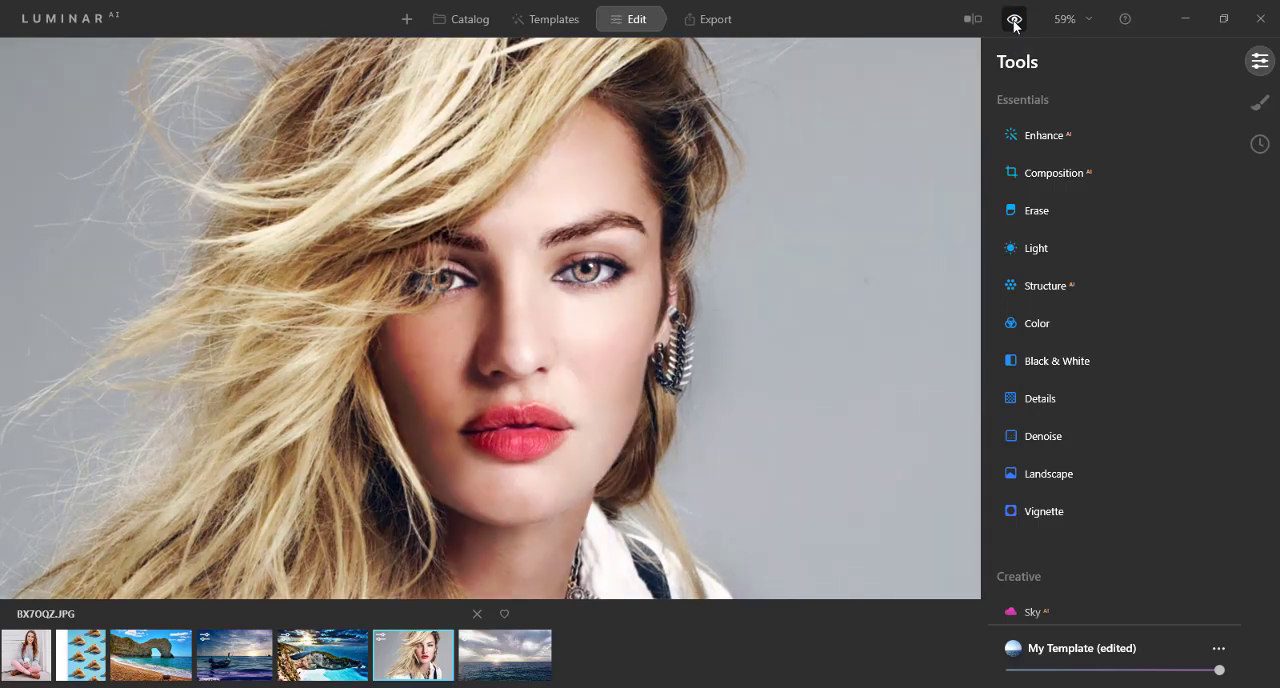
# Step: Compare before and after in a split view by sweeping the divider across the face, and check the full original once more
pyautogui.click(972, 18)
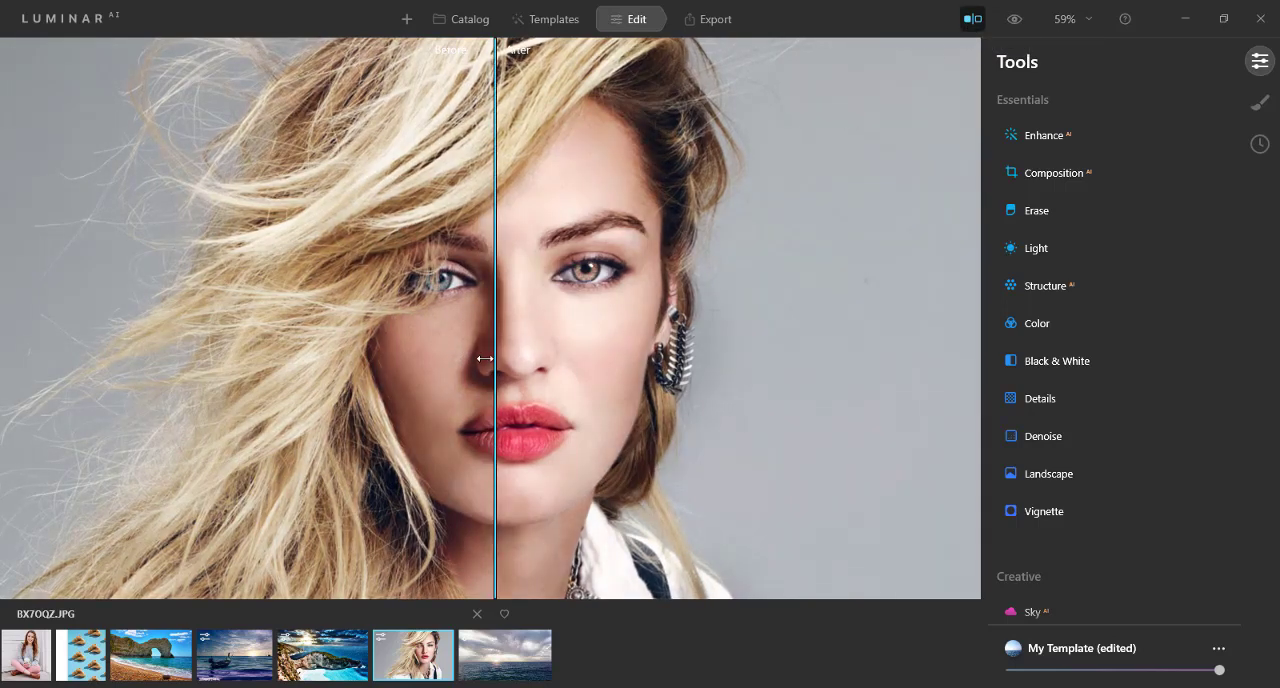
pyautogui.moveTo(491, 360); pyautogui.dragTo(512, 392)
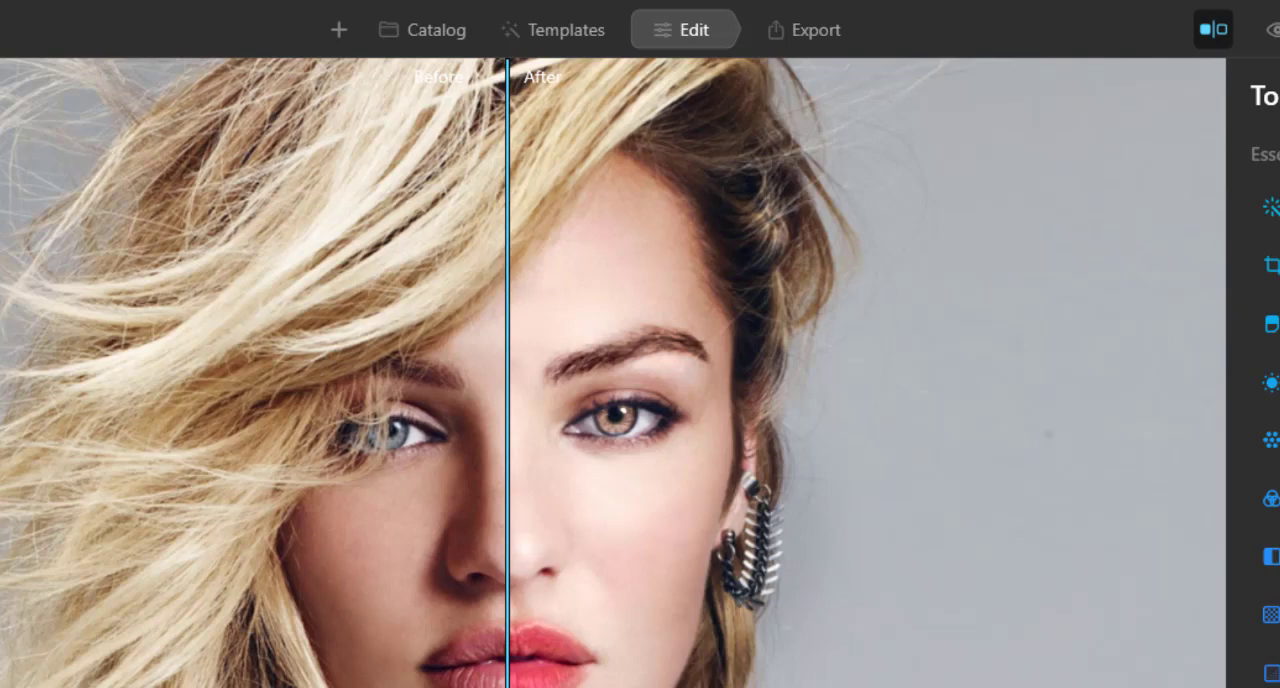
pyautogui.moveTo(508, 645); pyautogui.dragTo(700, 645)
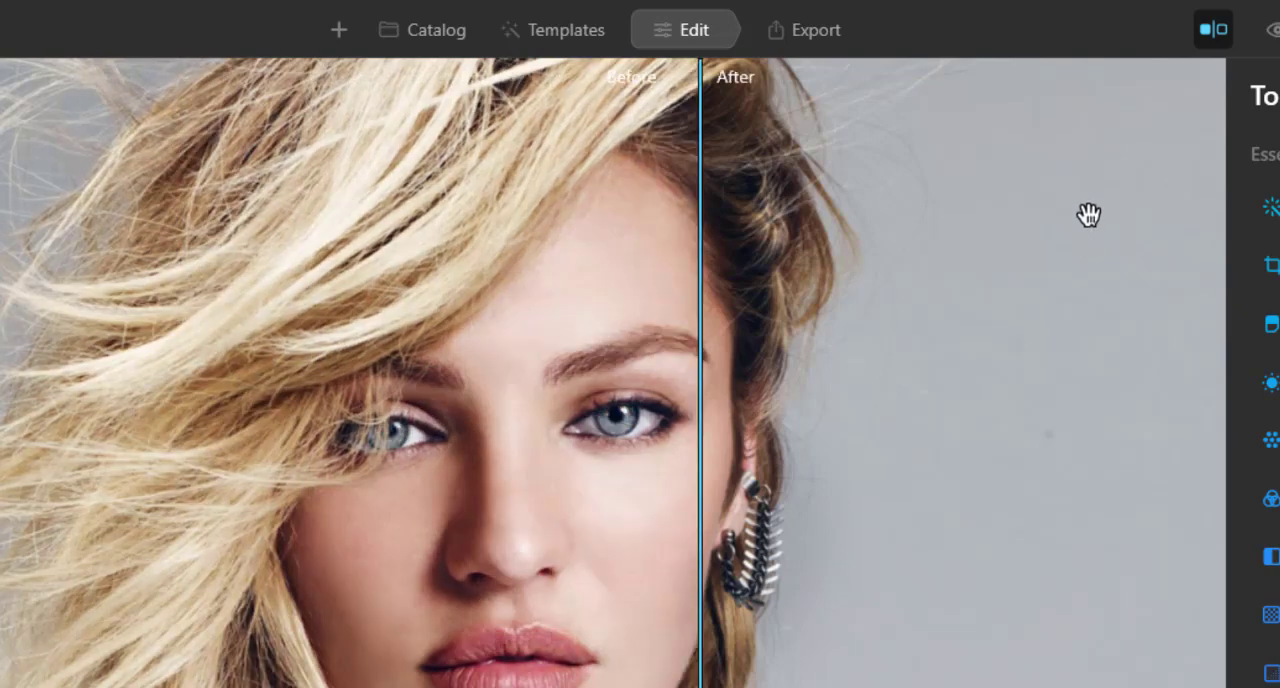
pyautogui.click(1214, 30)
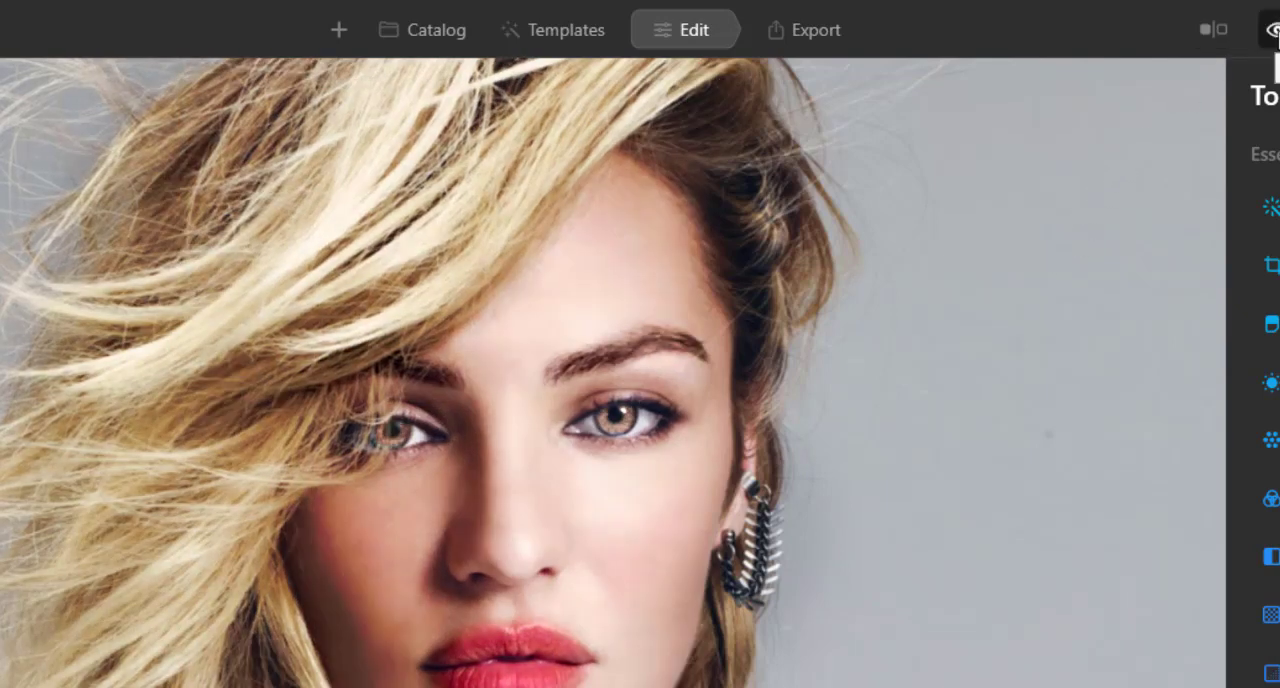
pyautogui.click(1272, 30)
pyautogui.click(1273, 32)
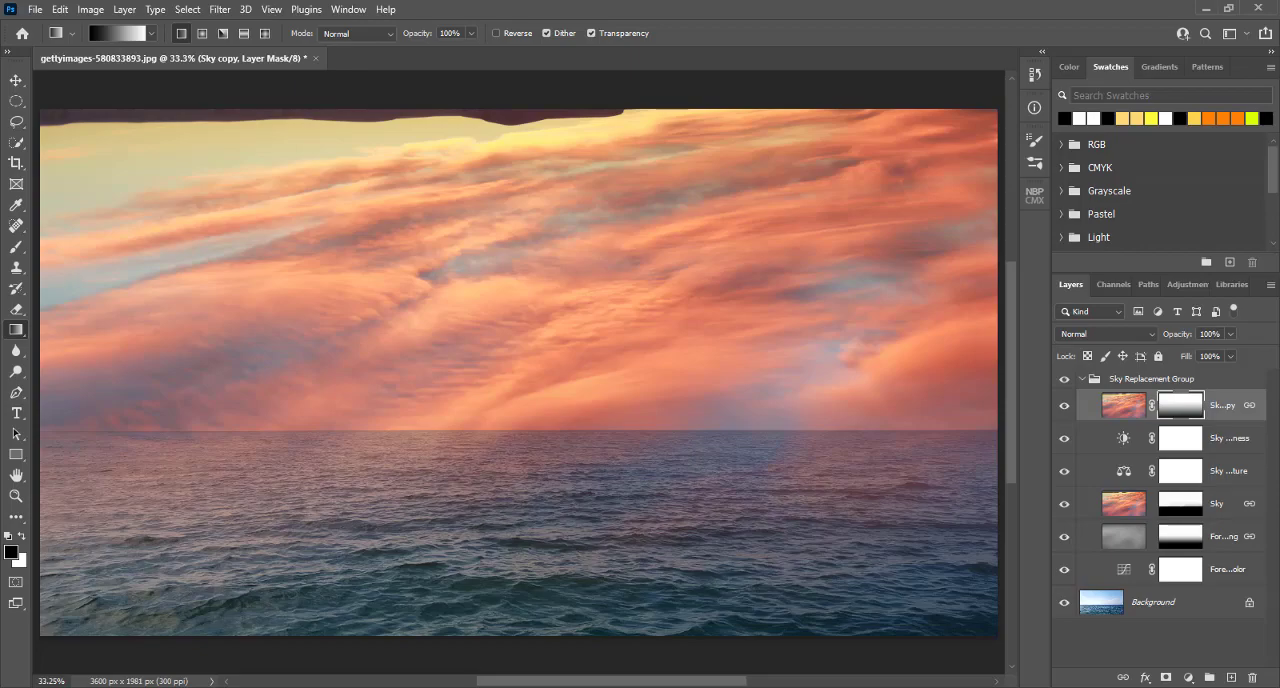
# Step: Switch to Photoshop and examine its available filters, plugins and legacy extensions for where third-party add-ons appear
pyautogui.click(486, 628)
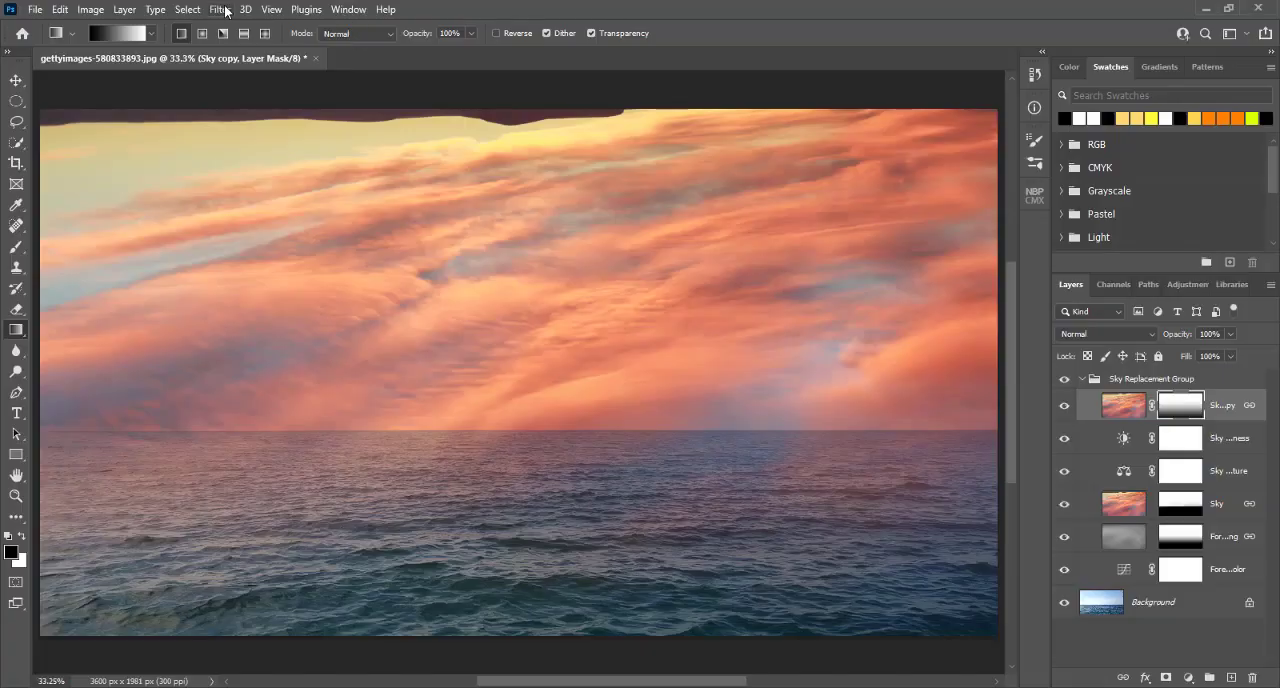
pyautogui.click(220, 10)
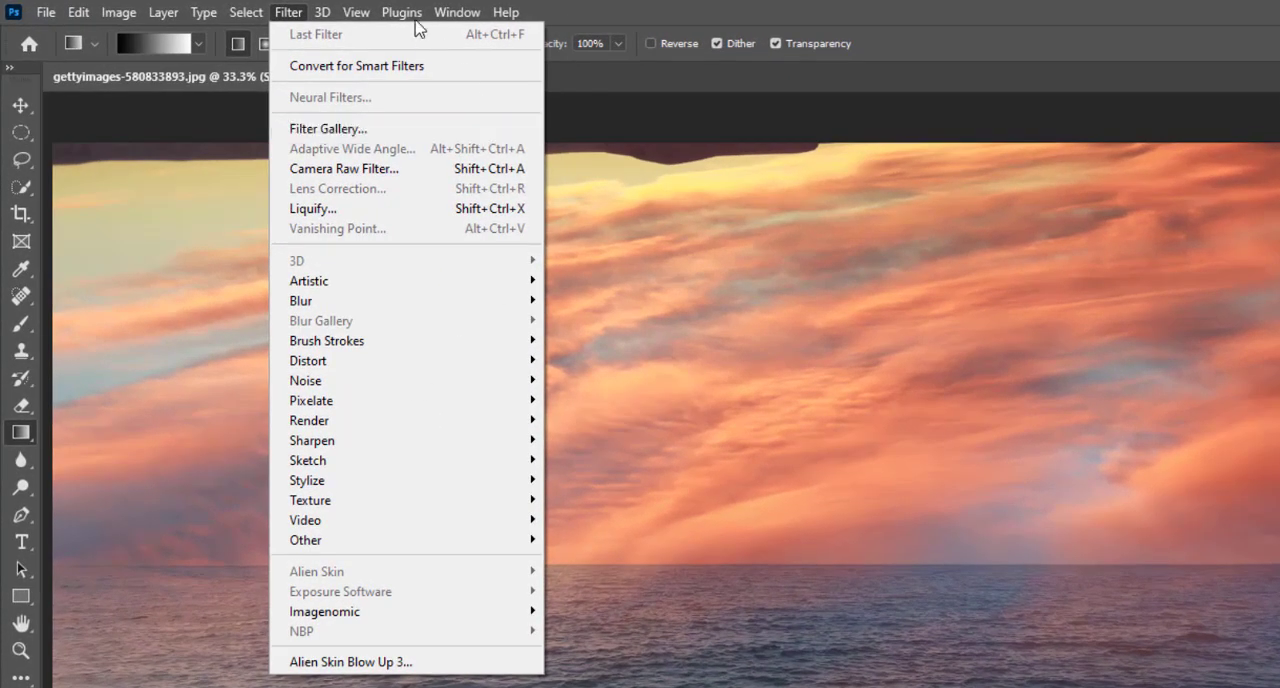
pyautogui.moveTo(384, 12)
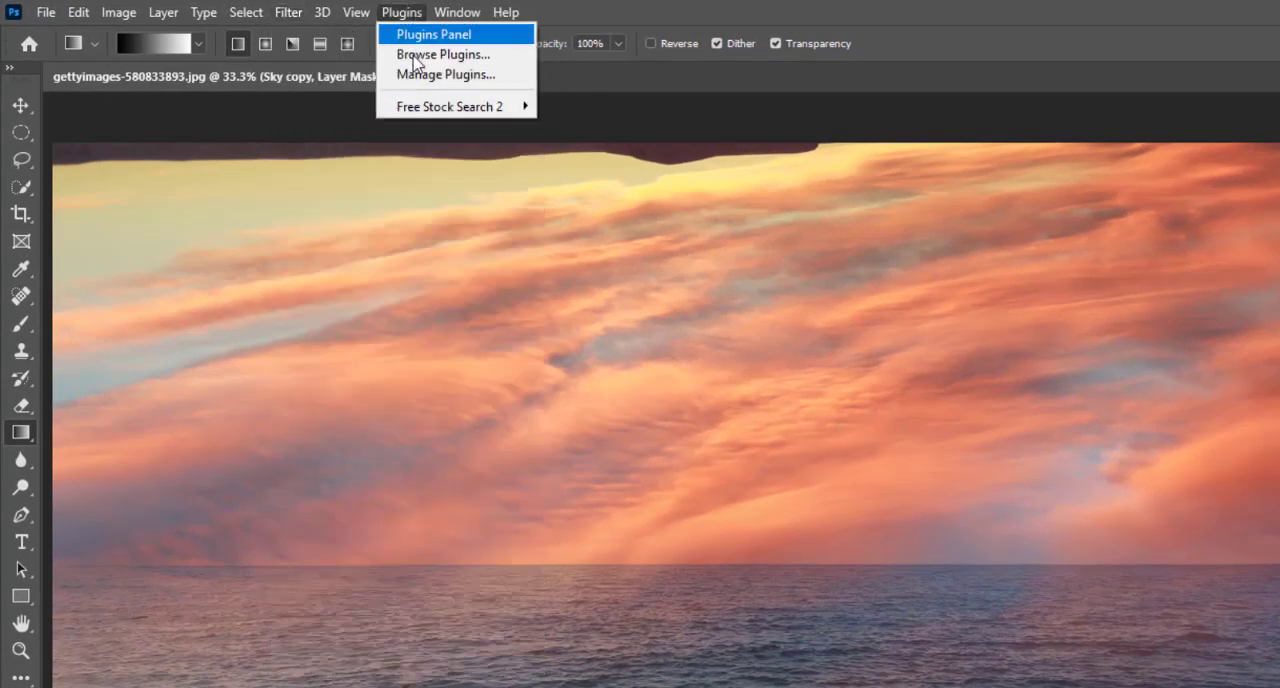
pyautogui.moveTo(458, 12)
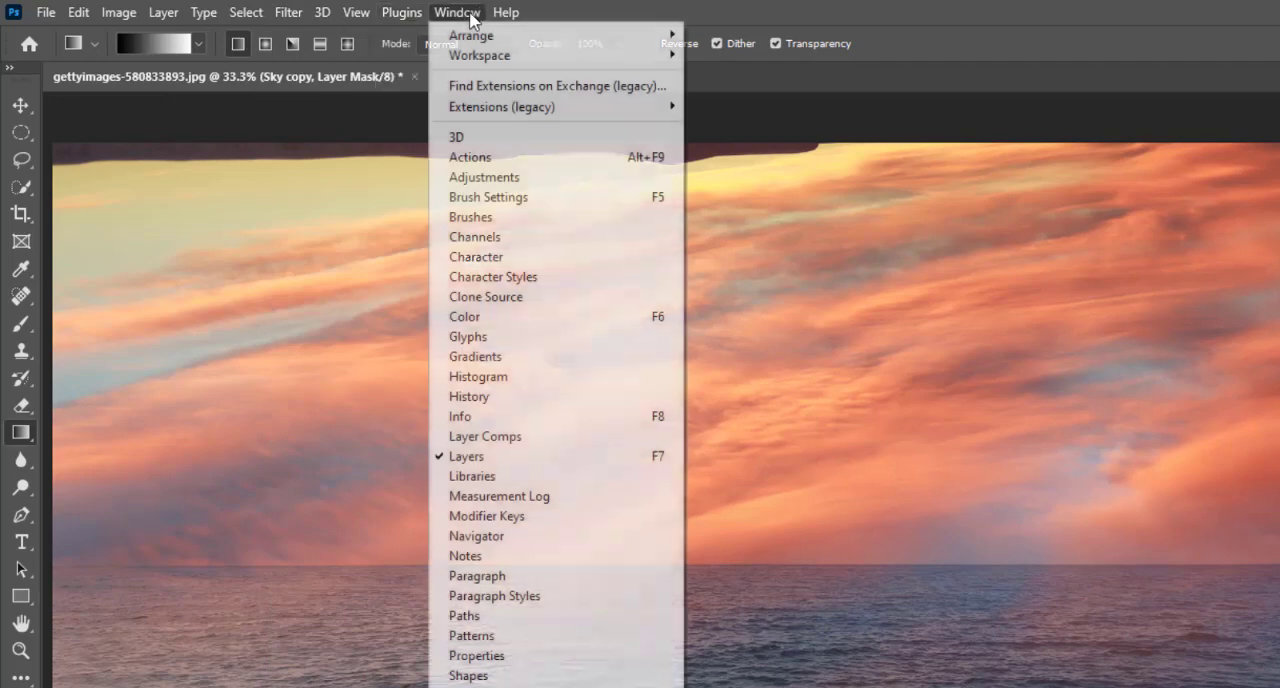
pyautogui.moveTo(474, 110)
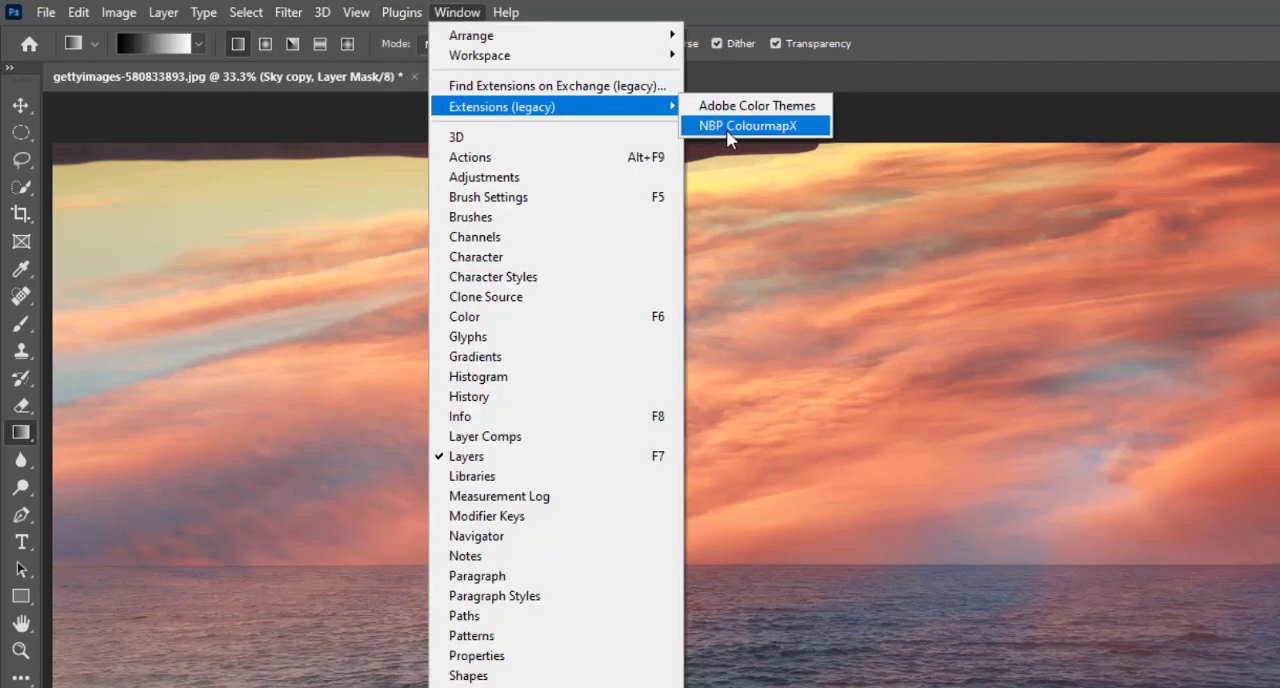
pyautogui.click(864, 17)
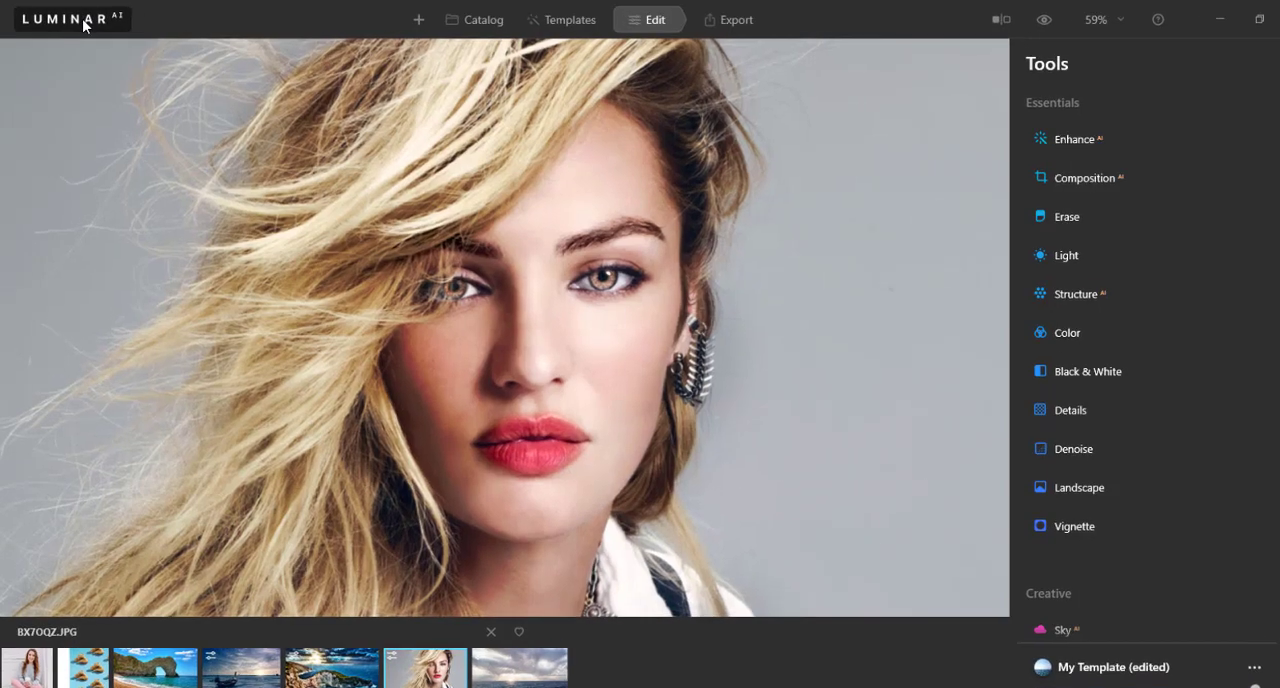
# Step: Switch to Luminar AI and install it as a plugin for Adobe Photoshop
pyautogui.click(84, 26)
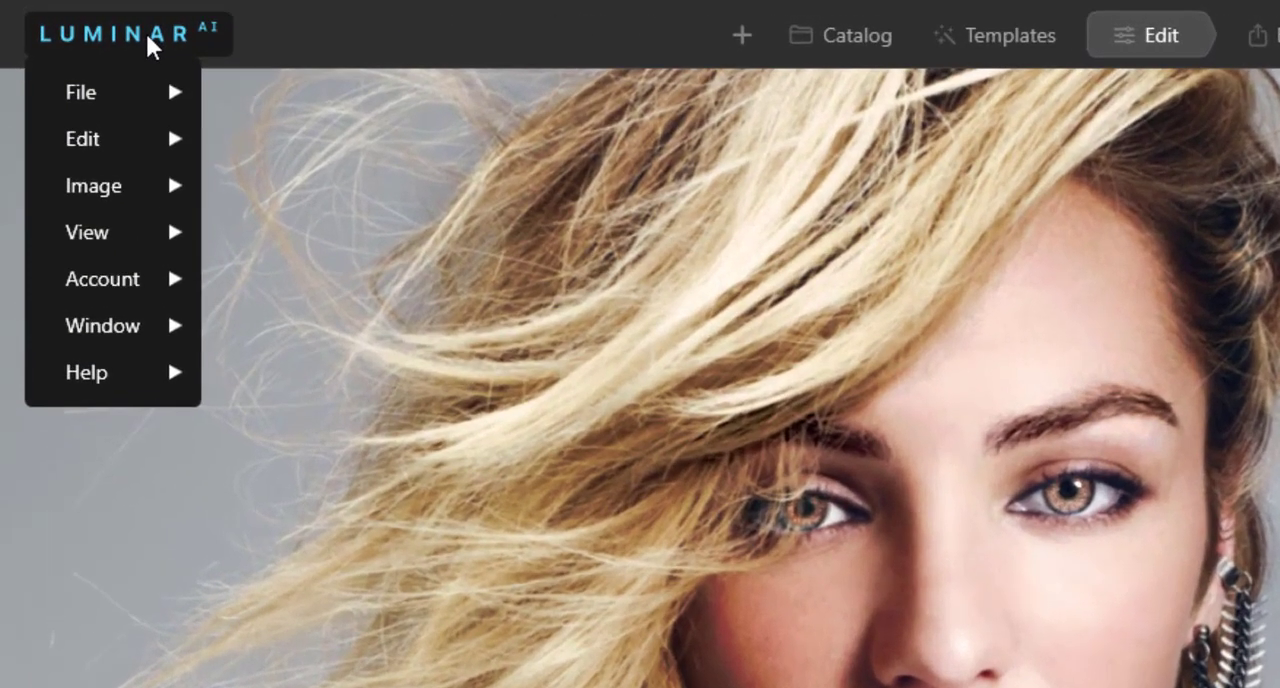
pyautogui.moveTo(136, 95)
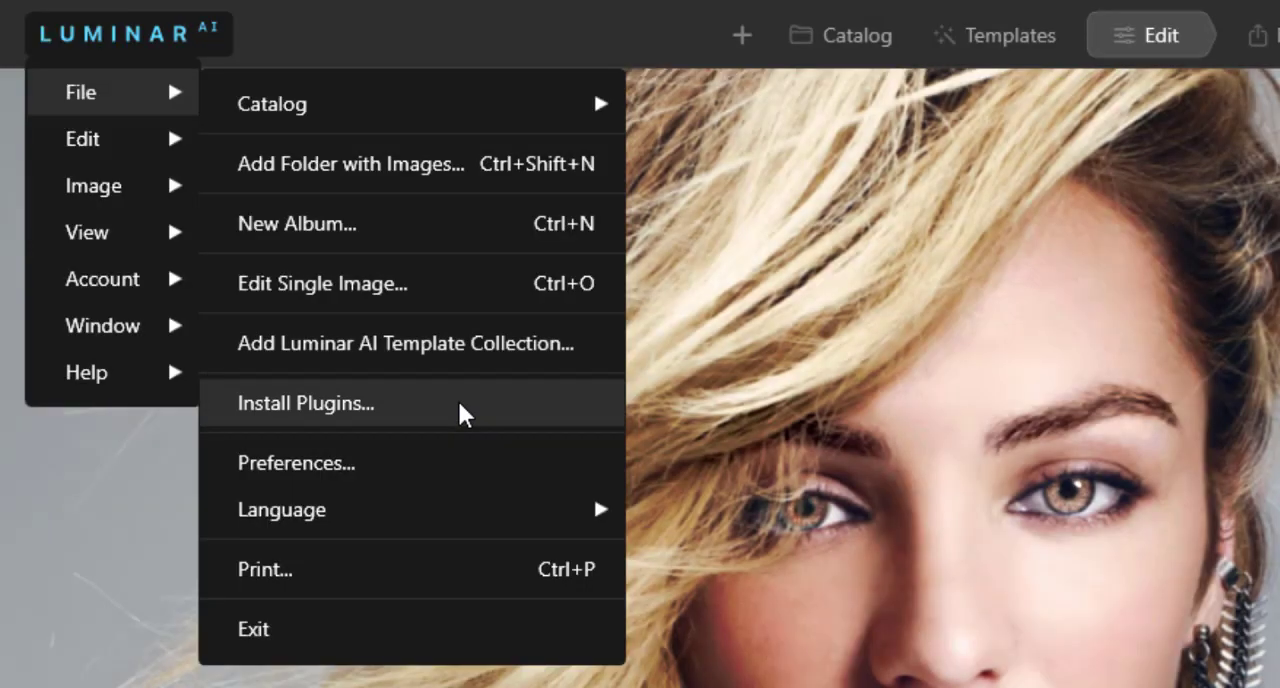
pyautogui.click(459, 405)
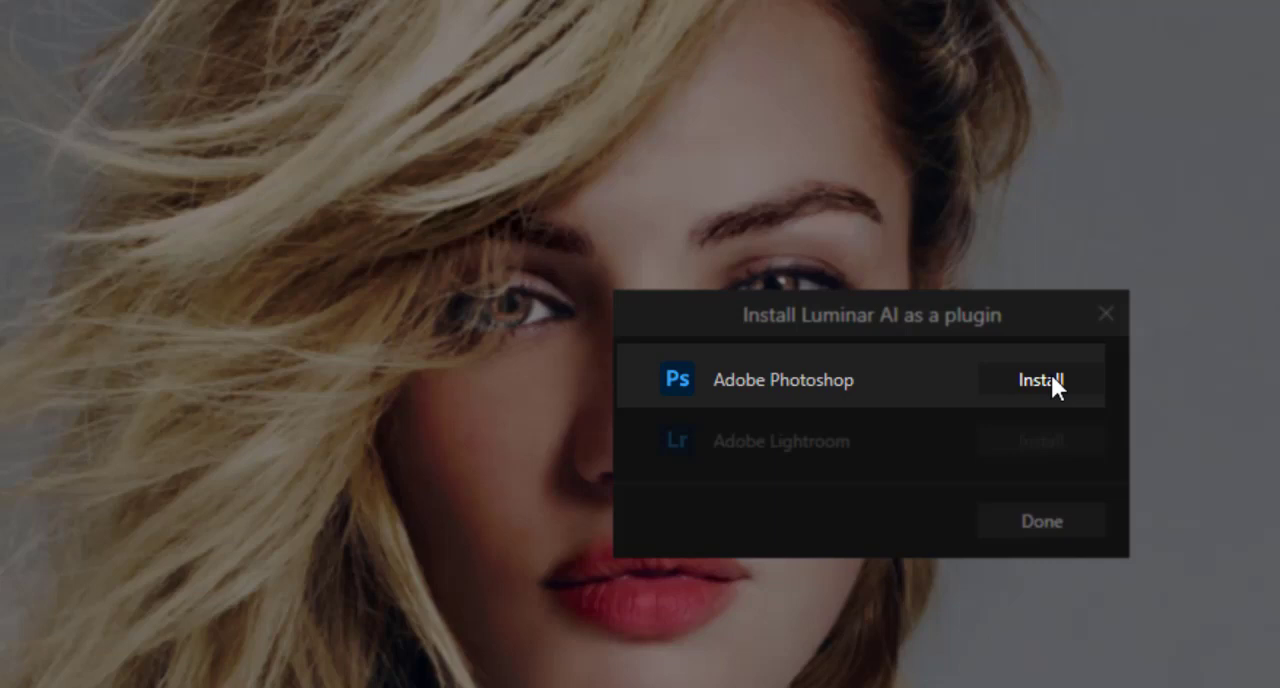
pyautogui.click(1051, 380)
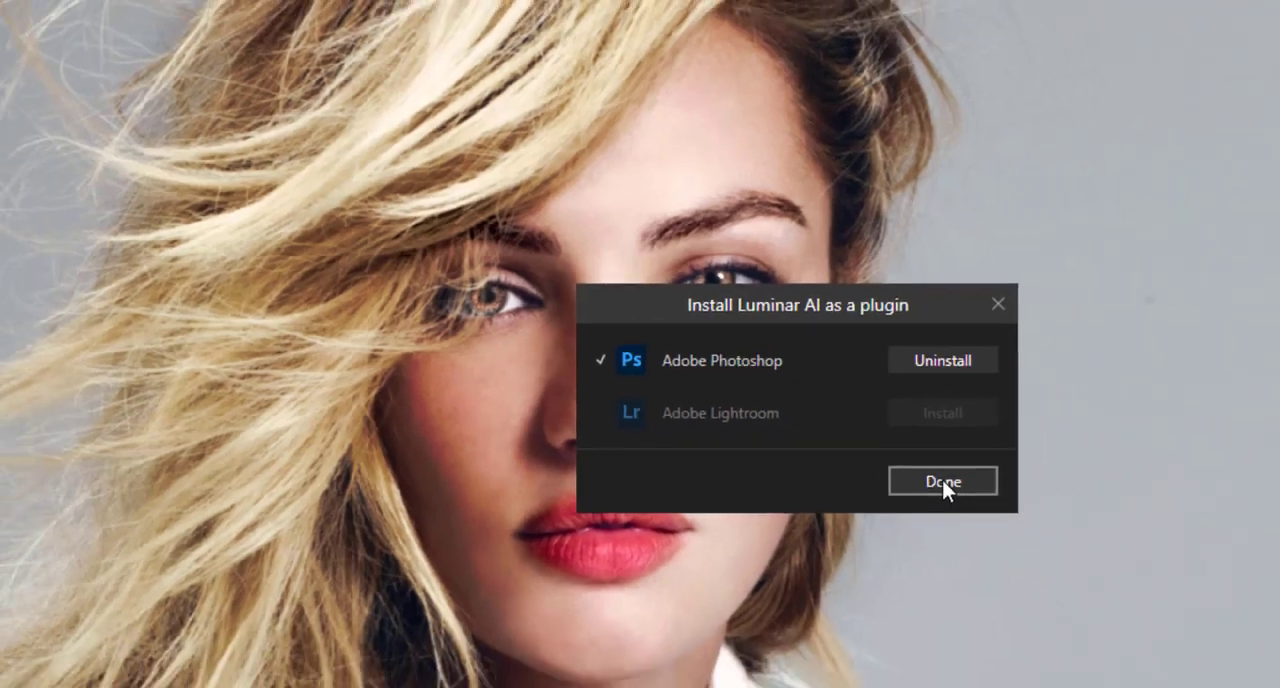
# Step: Finish the plugin installation, then open gettyimages-580833893.jpg in Photoshop and launch Skylum's Luminar AI filter on it
pyautogui.click(1042, 521)
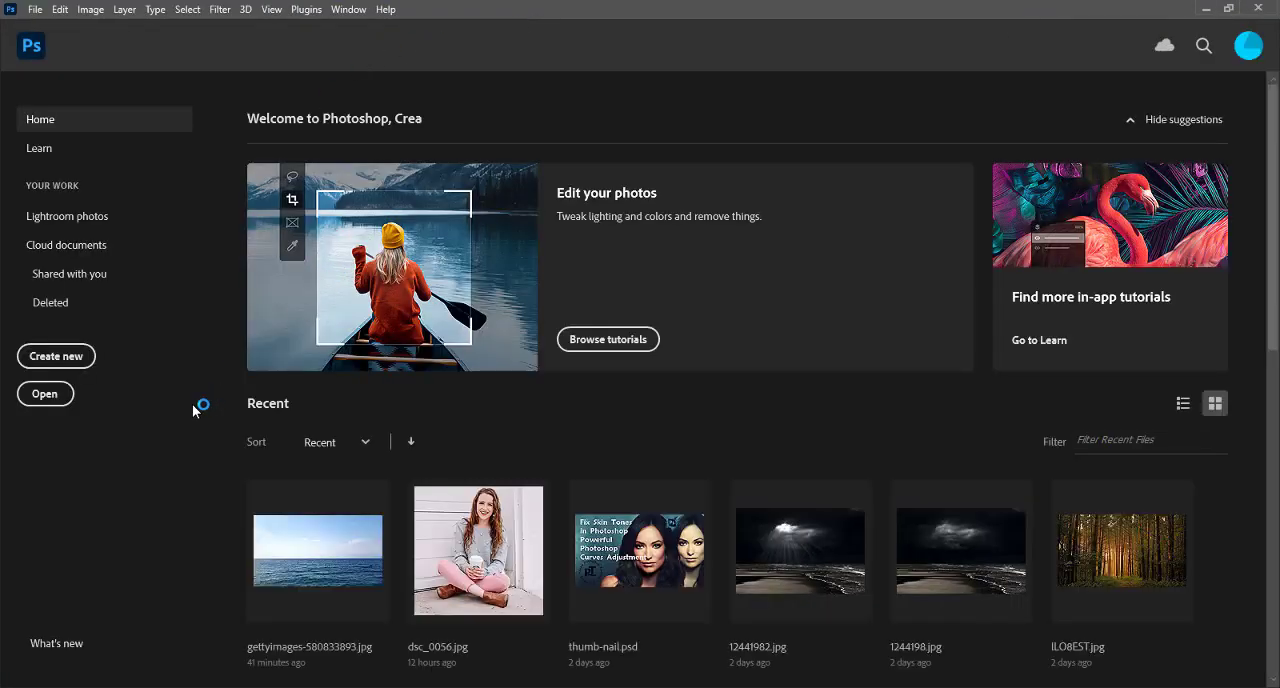
pyautogui.click(323, 558)
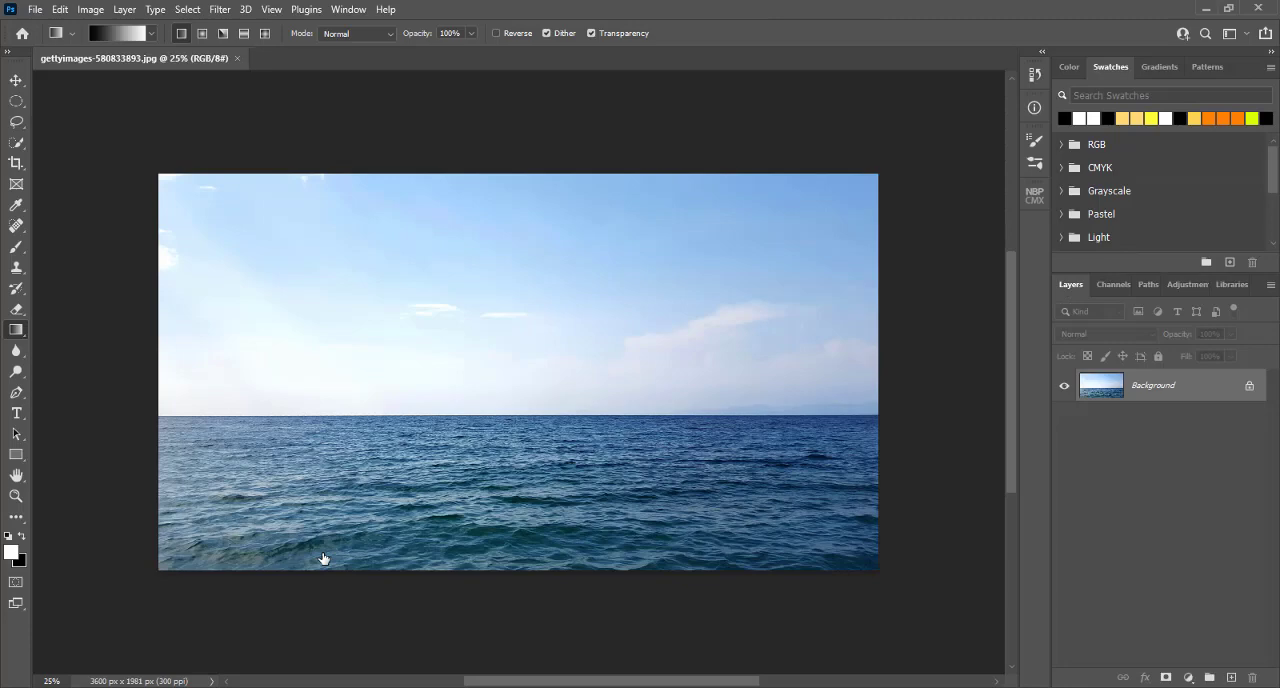
pyautogui.click(216, 11)
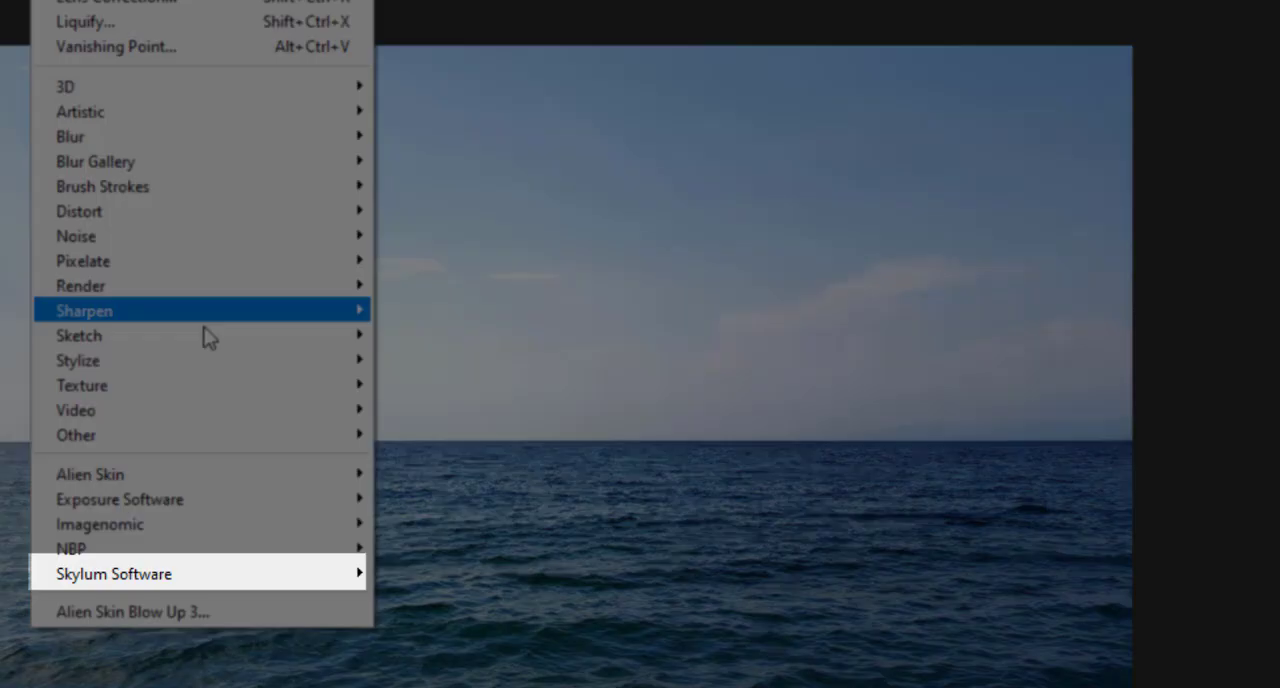
pyautogui.moveTo(298, 415)
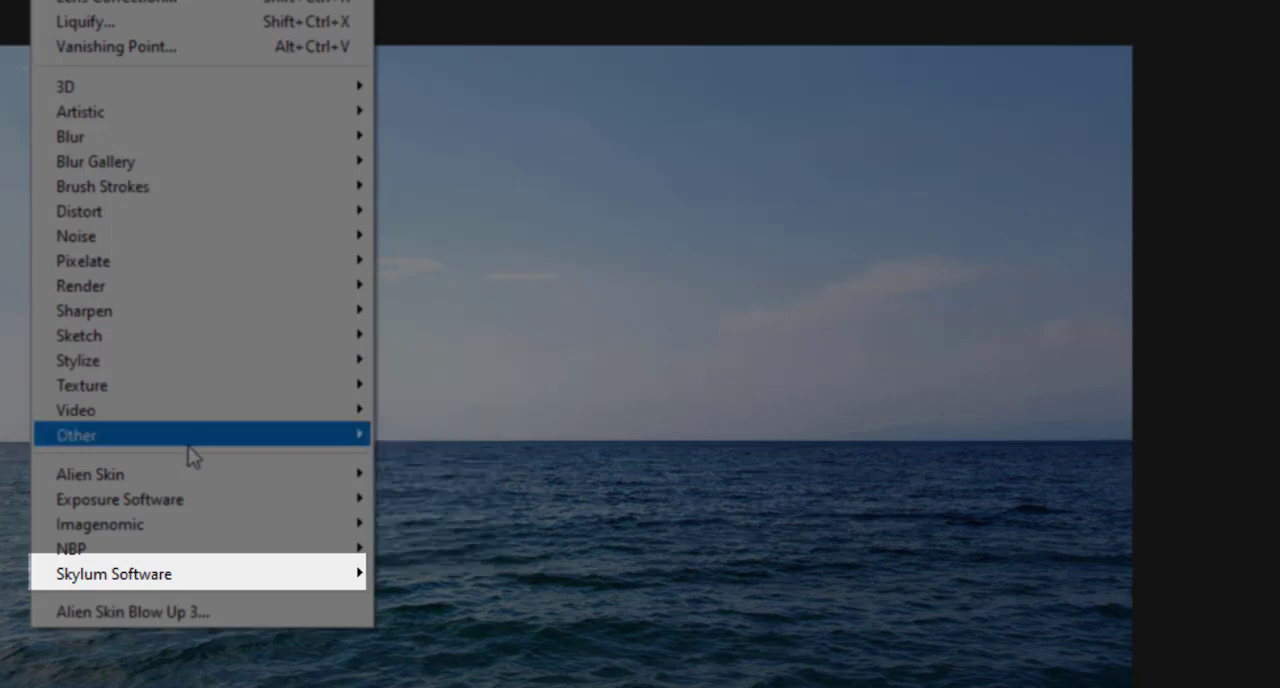
pyautogui.moveTo(165, 508)
pyautogui.moveTo(159, 575)
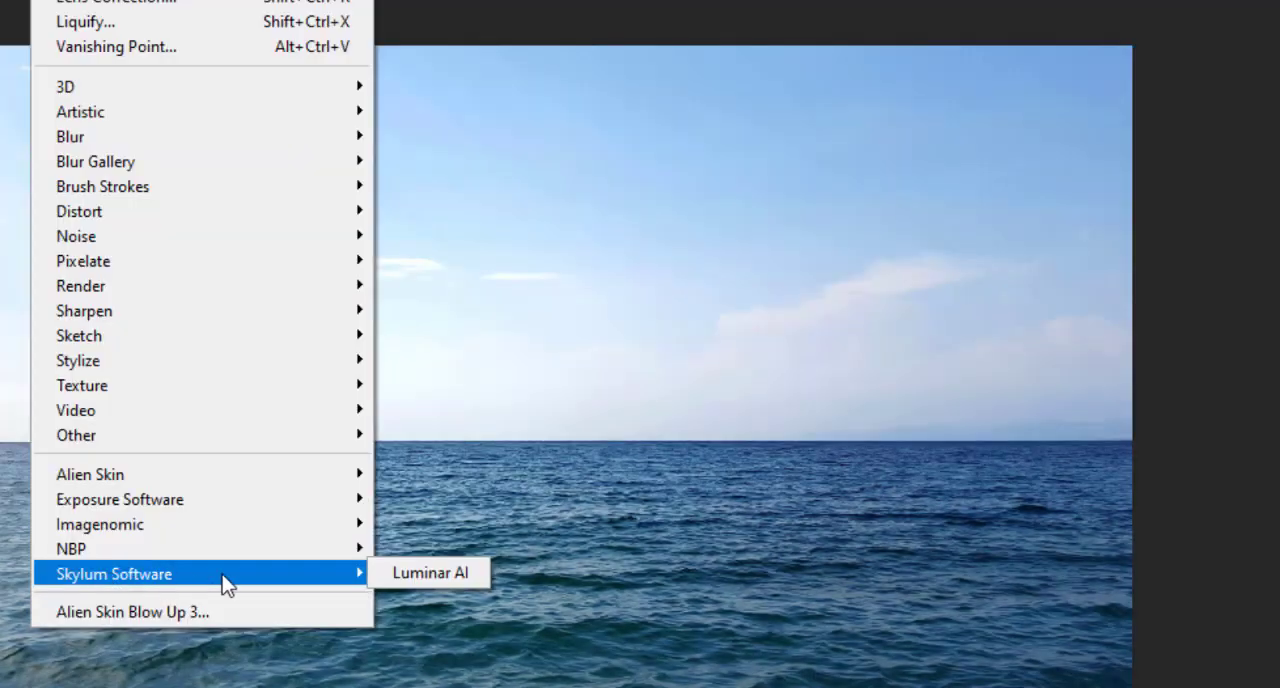
pyautogui.click(456, 573)
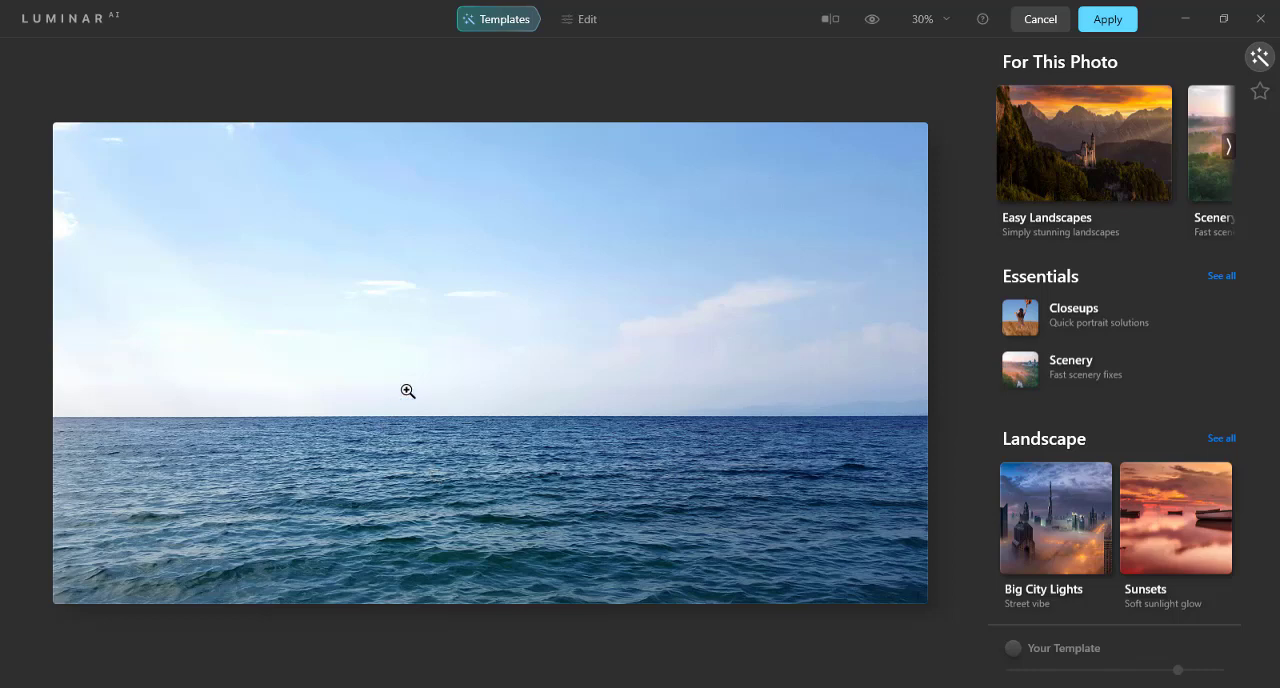
# Step: Try the Deadly Reef, Silver Flash, Cold Currents, Dark & Rich and Soft Fix templates from the Waterscapes collection on the ocean photo
pyautogui.click(1228, 147)
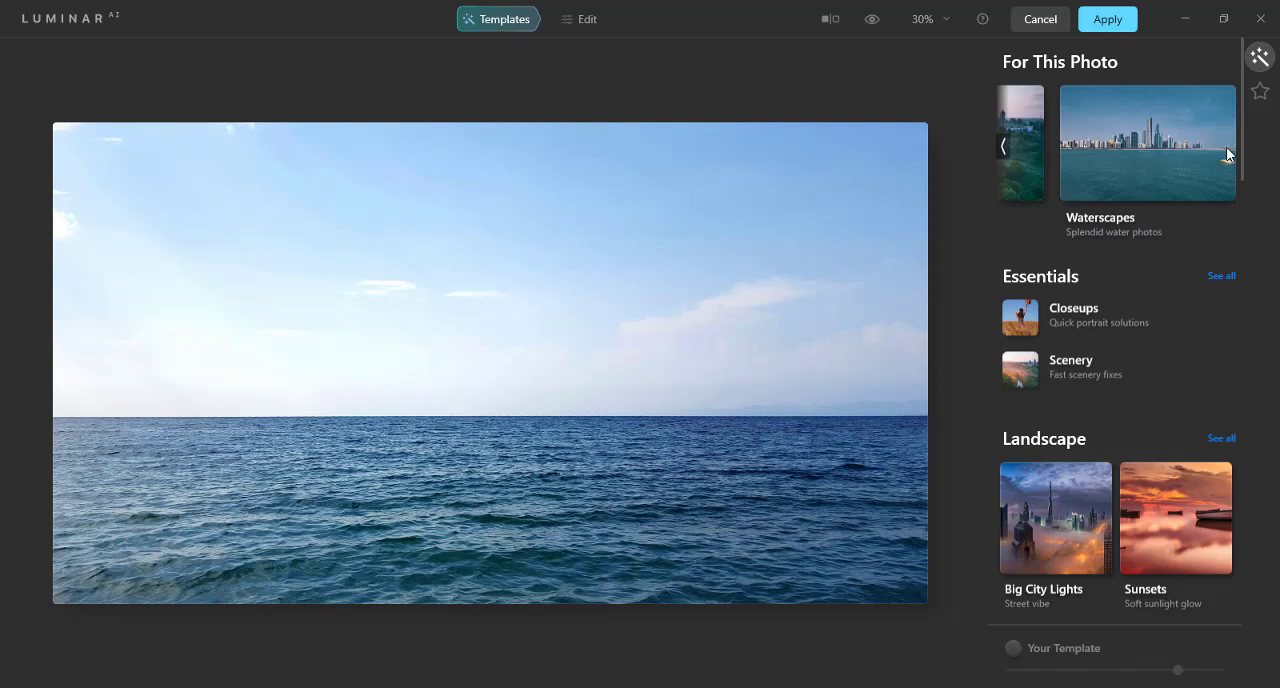
pyautogui.click(1140, 155)
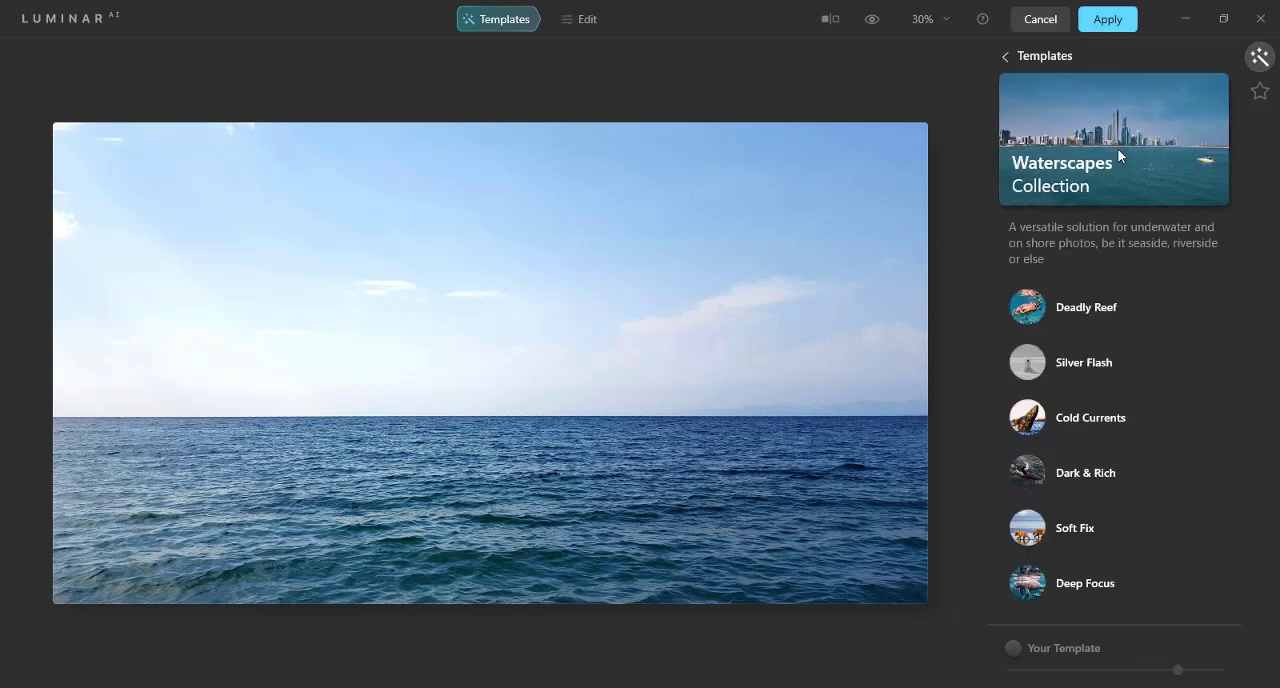
pyautogui.click(1083, 310)
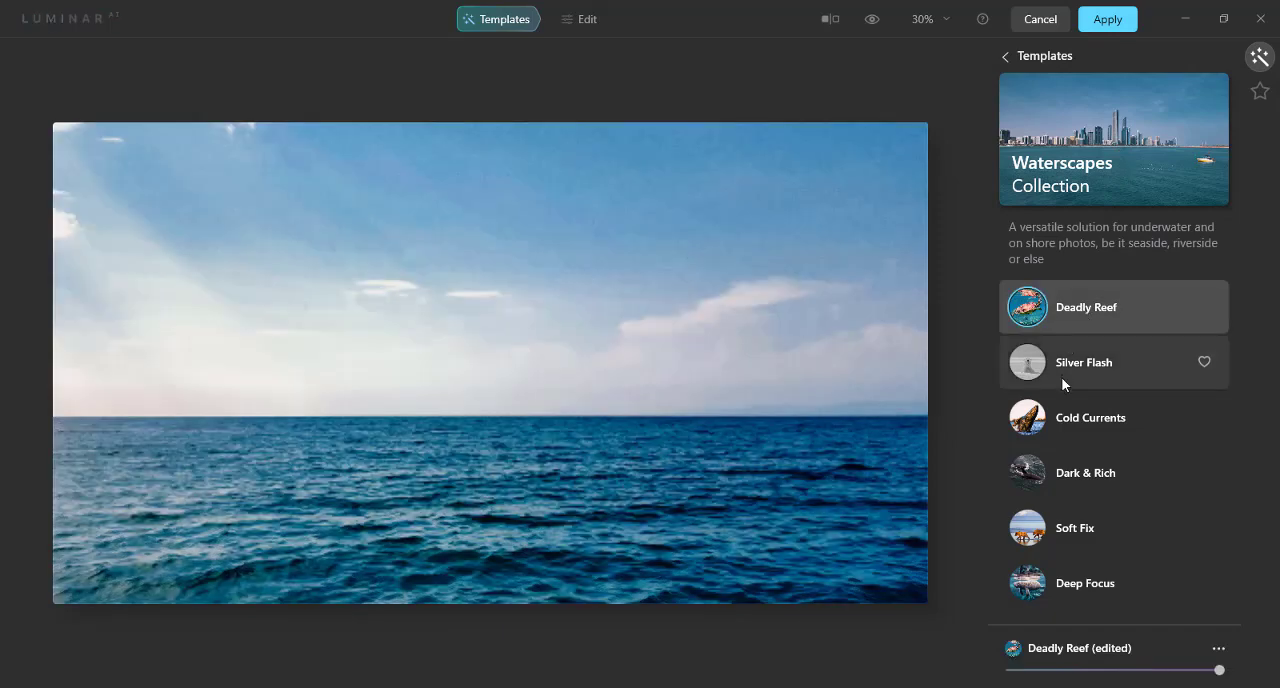
pyautogui.click(1079, 368)
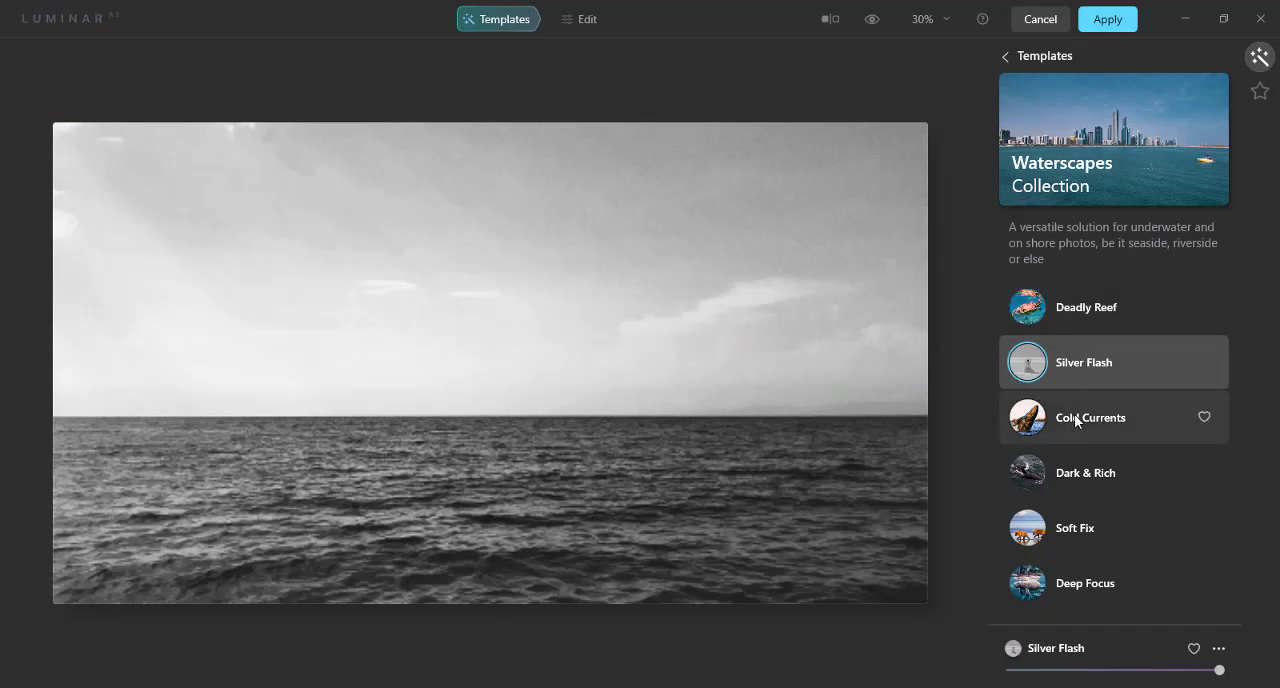
pyautogui.click(1074, 414)
pyautogui.click(1069, 472)
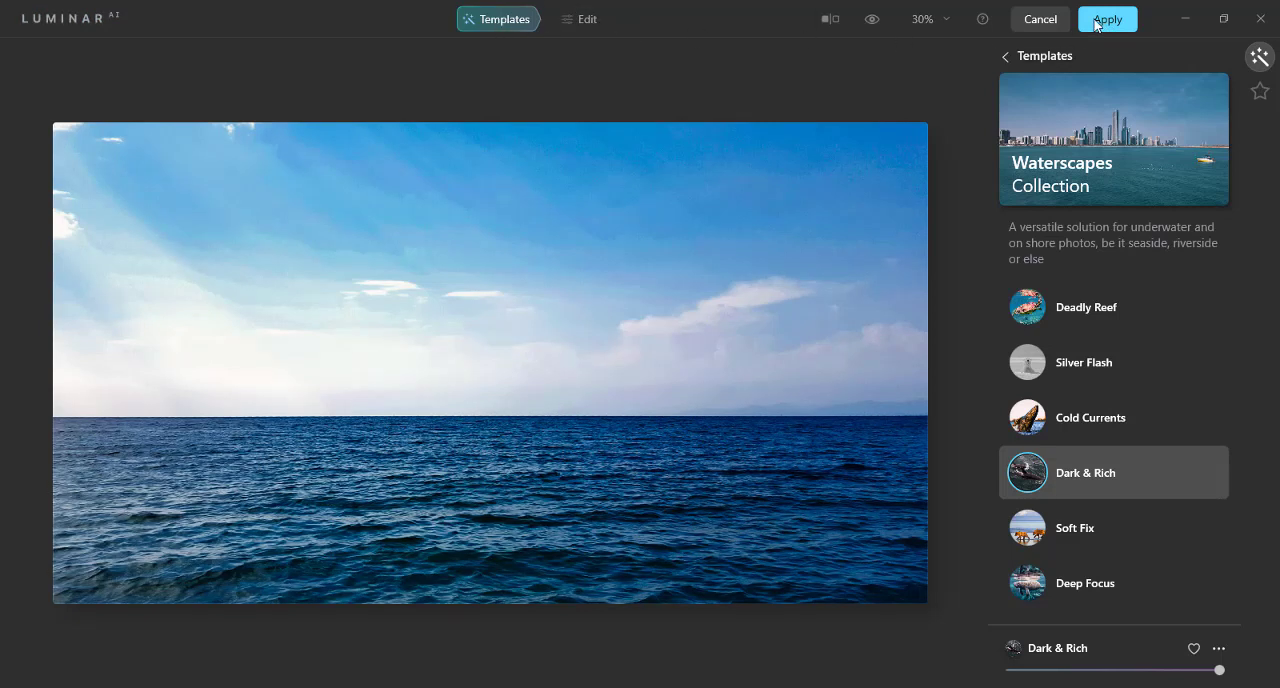
pyautogui.click(1037, 543)
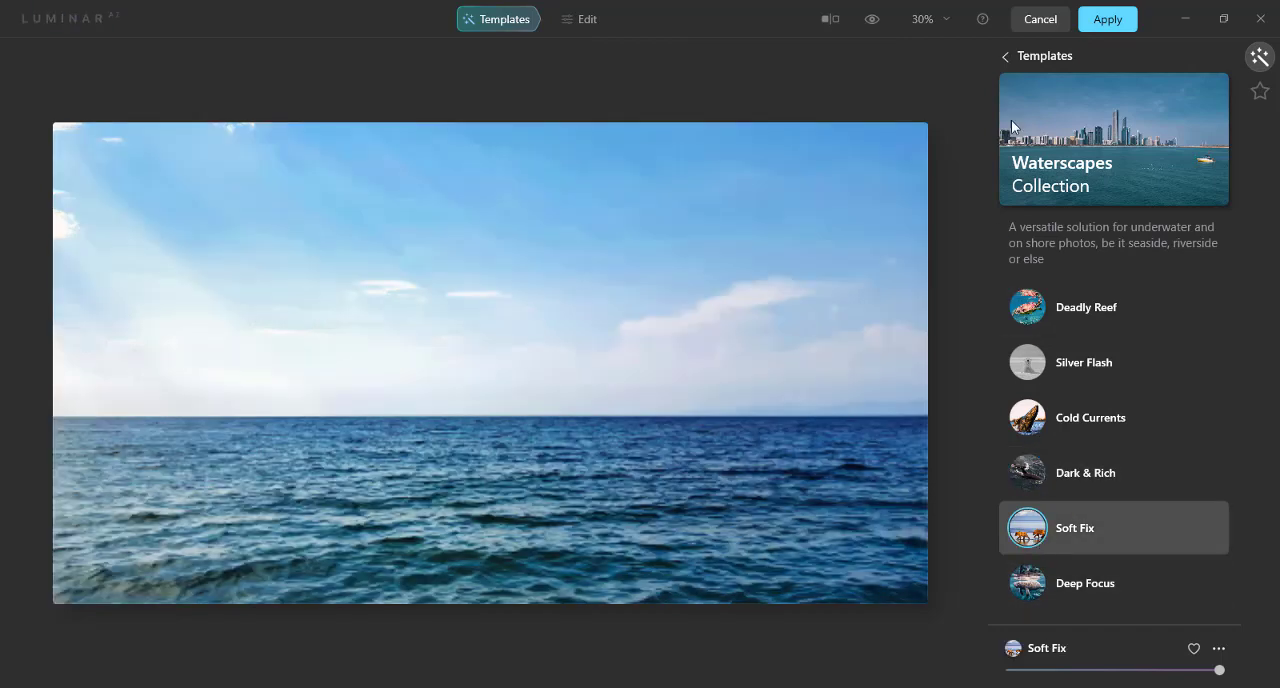
# Step: Try Forest Stream and Sunset from the Easy Landscapes collection, then choose Long Exposure and apply it to the Photoshop image
pyautogui.click(1014, 57)
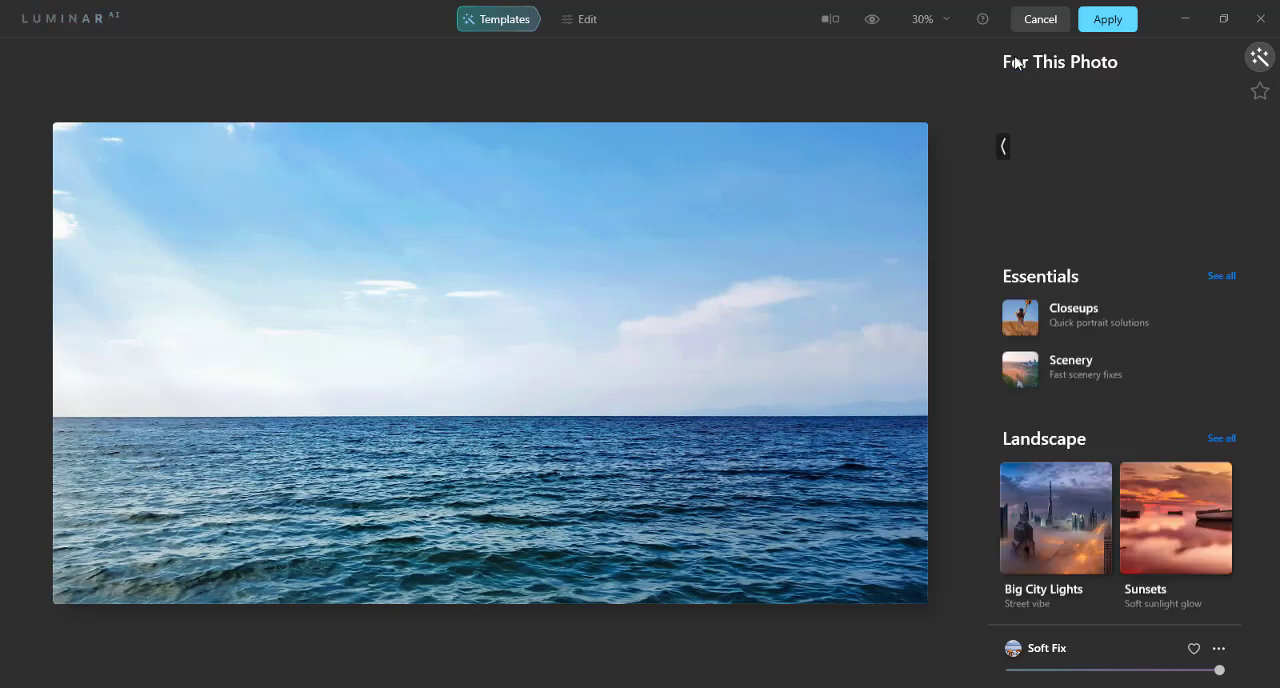
pyautogui.click(1004, 148)
pyautogui.click(1004, 148)
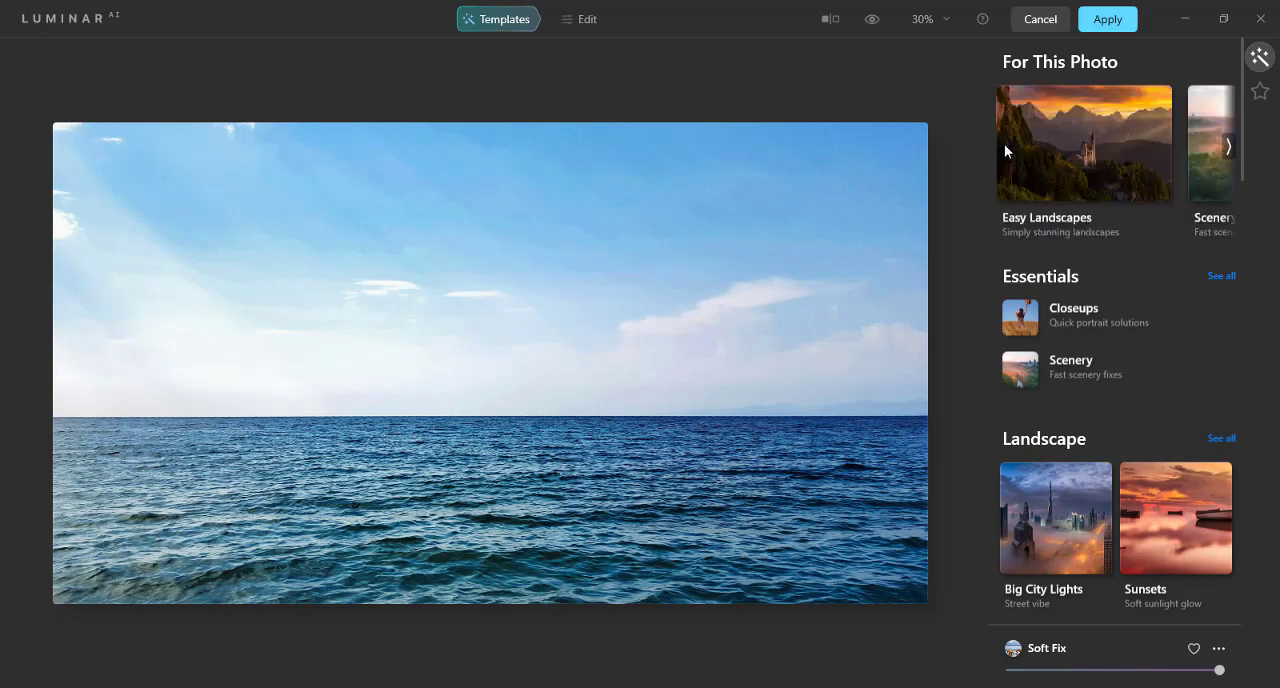
pyautogui.click(1051, 155)
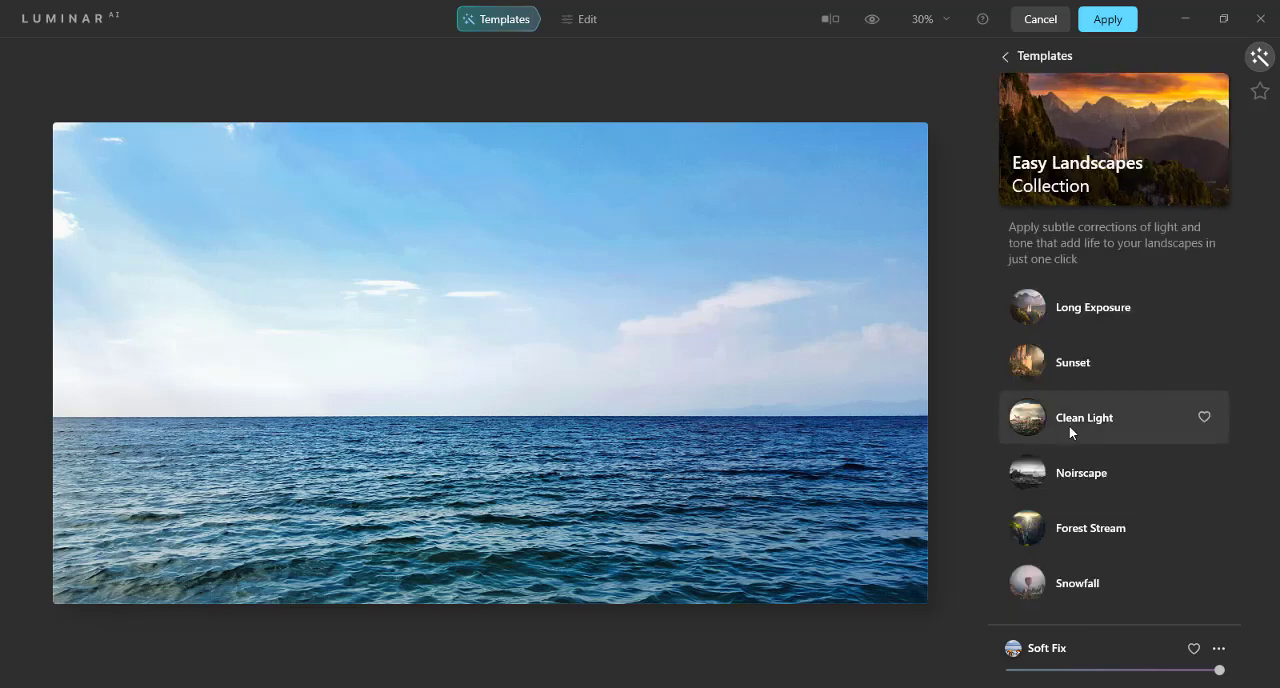
pyautogui.click(1081, 525)
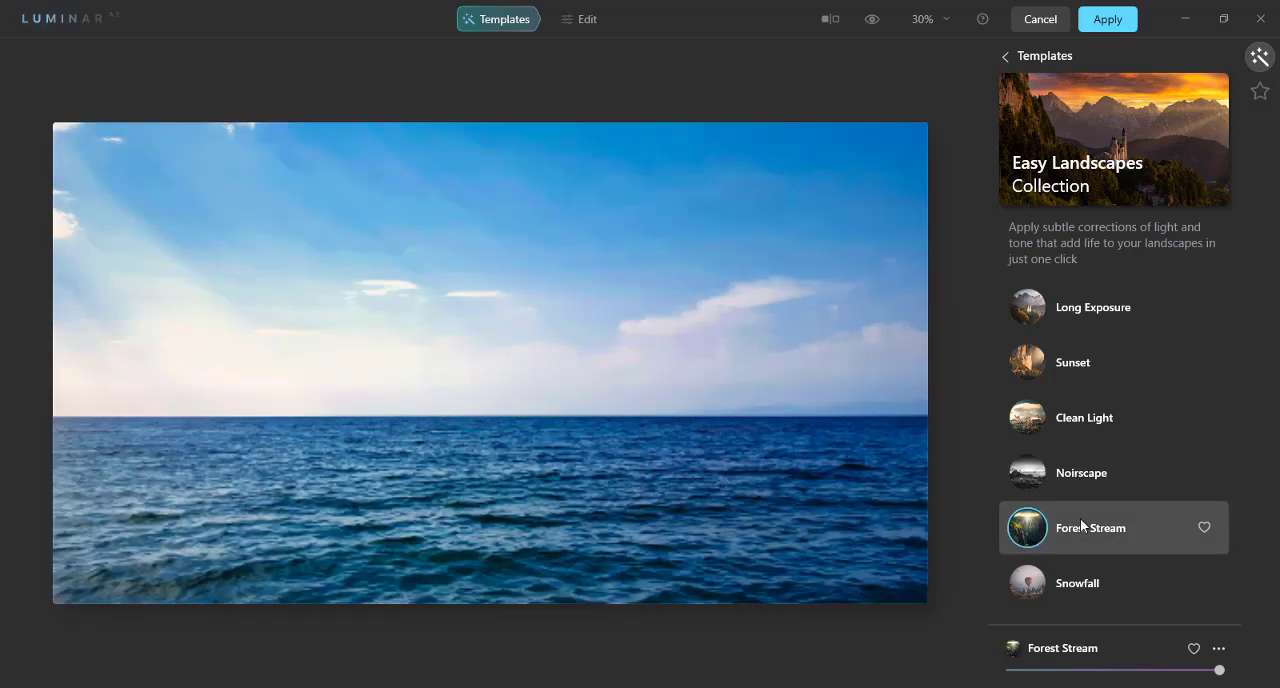
pyautogui.click(1073, 378)
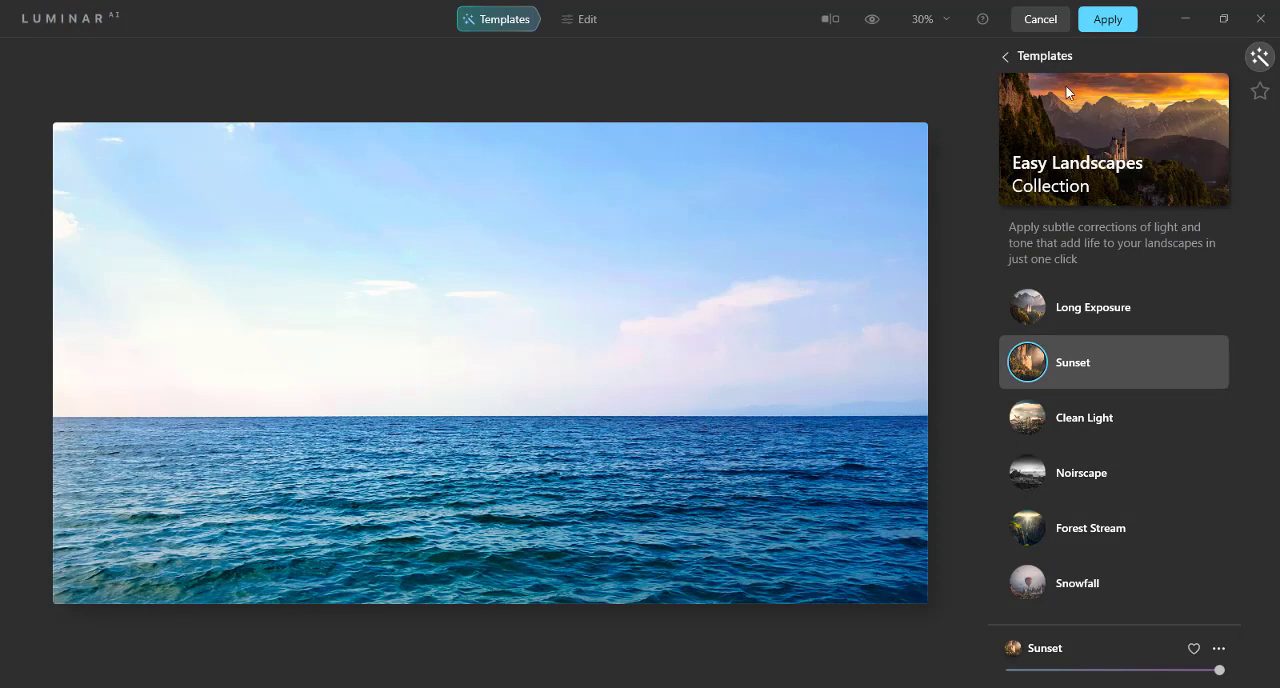
pyautogui.click(1068, 312)
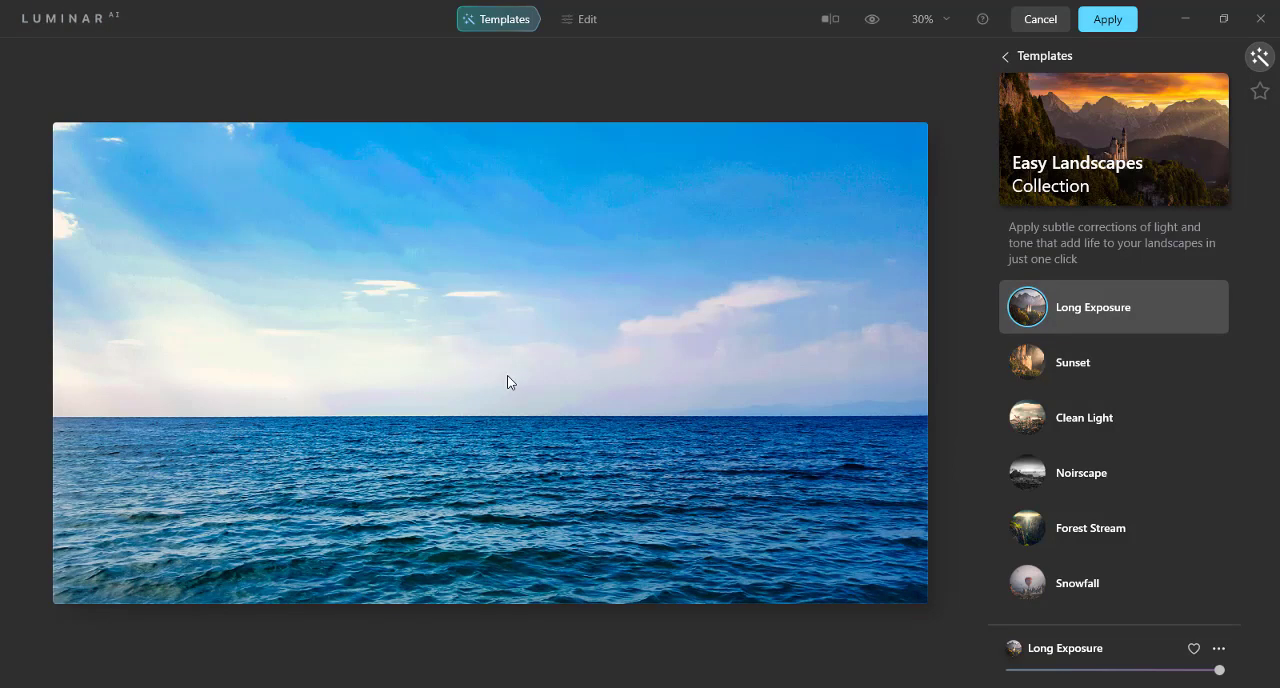
pyautogui.click(1108, 22)
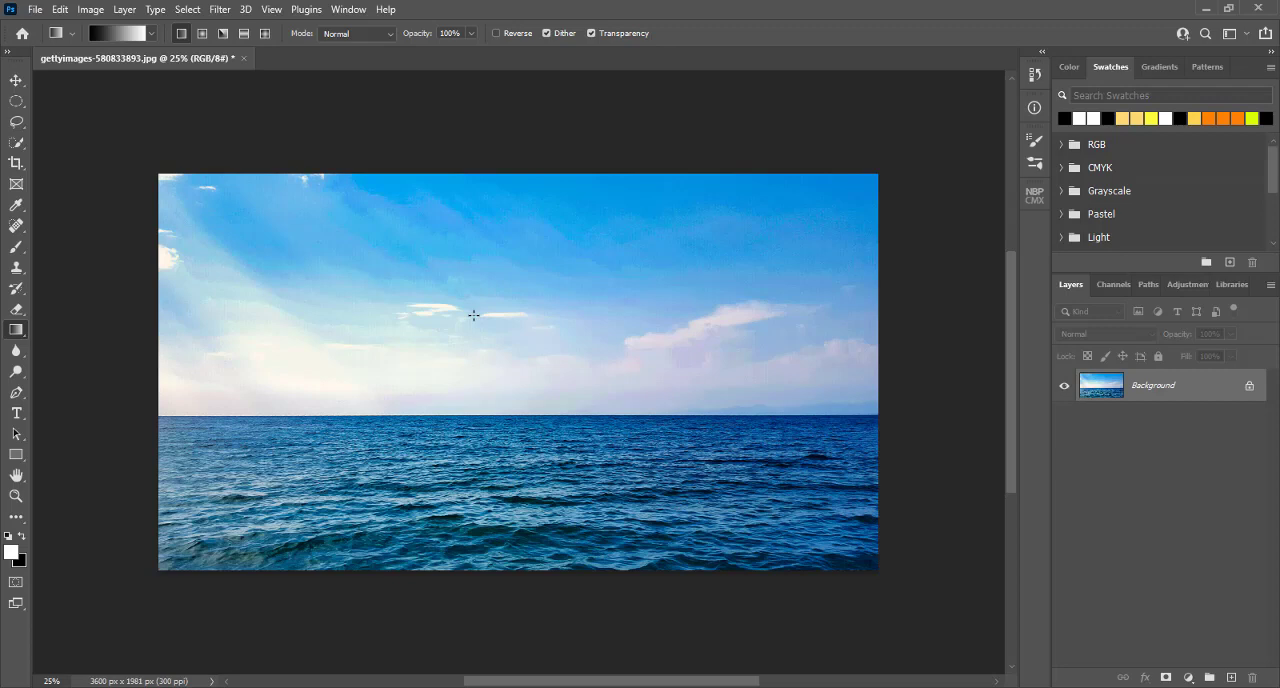
# Step: Undo the Luminar AI edit on the ocean photo and redo it to compare both states
pyautogui.hotkey('ctrl', 'z')
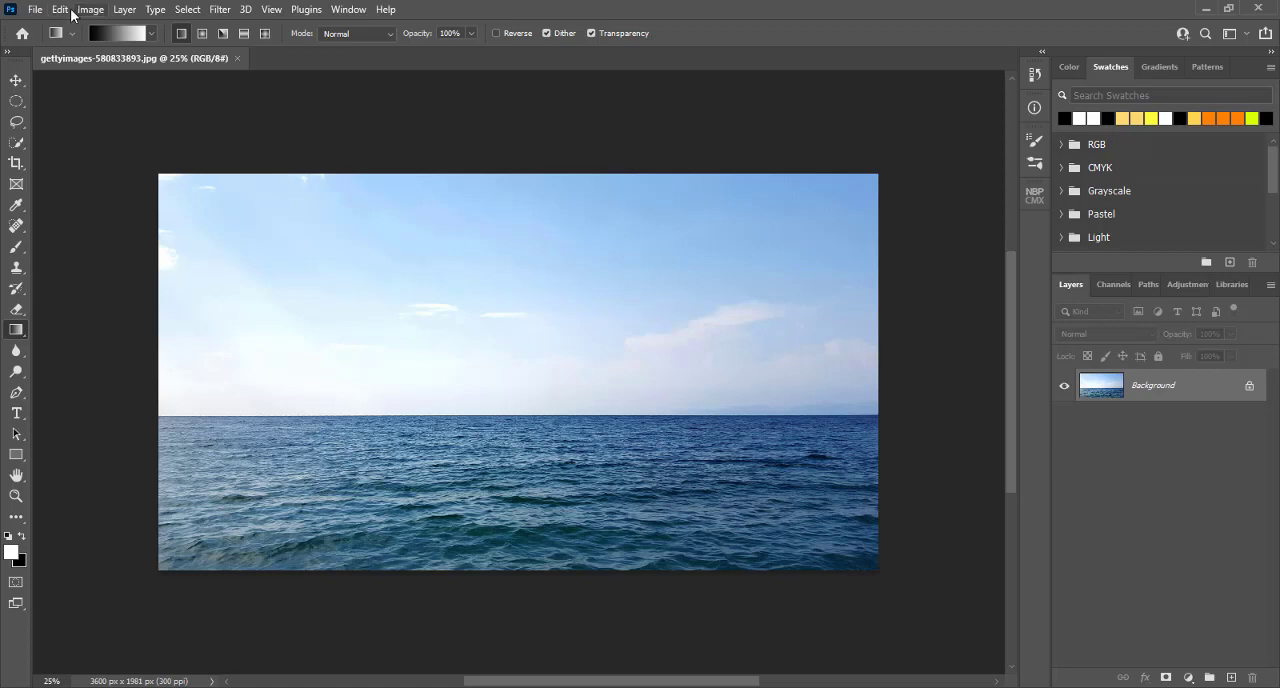
pyautogui.click(62, 10)
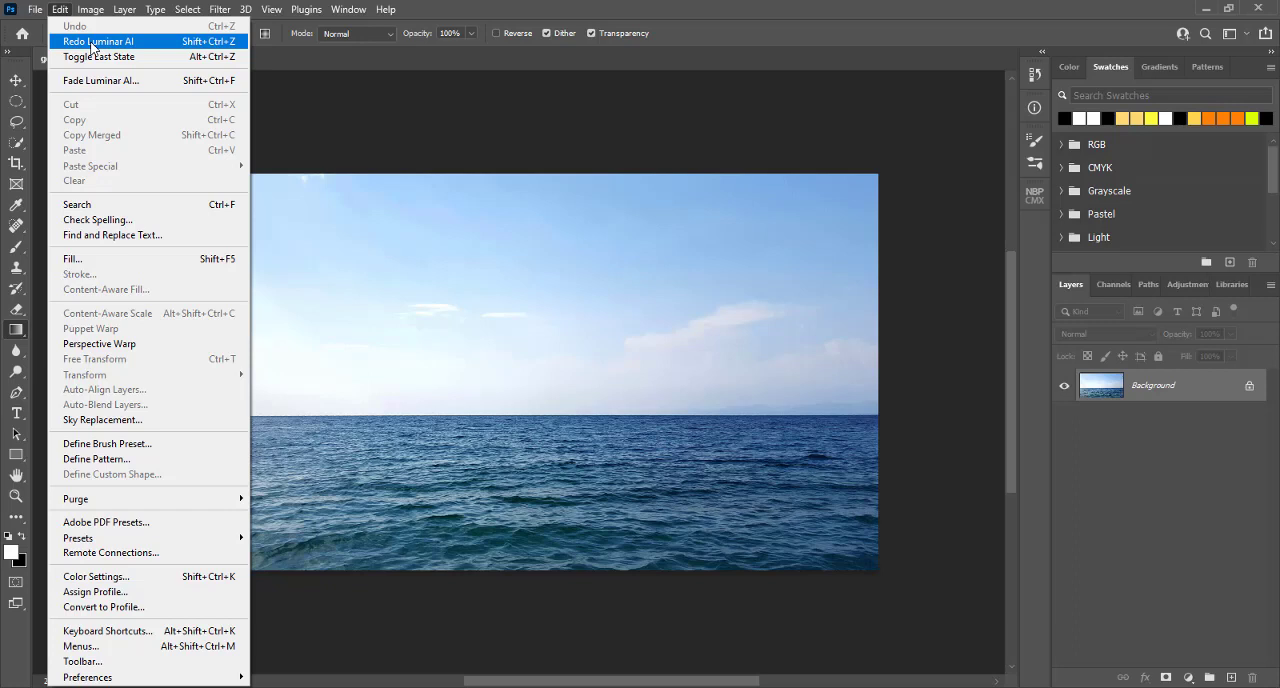
pyautogui.click(95, 42)
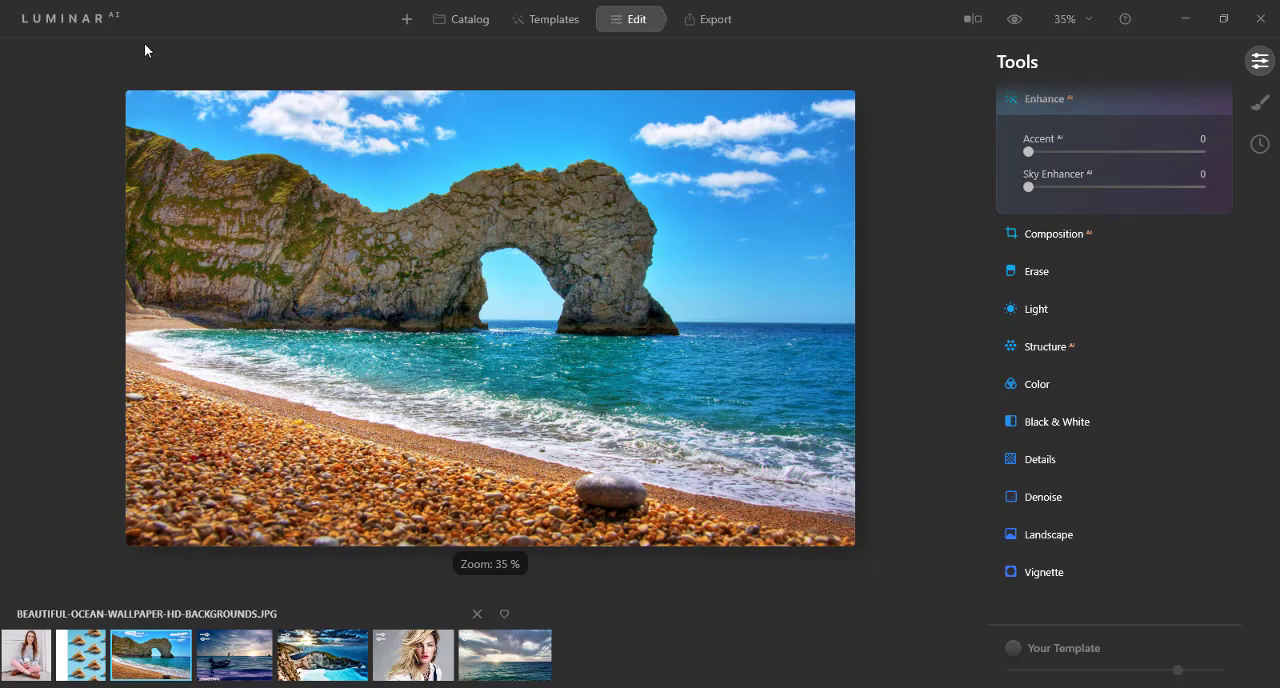
# Step: View Luminar AI's options for adding a folder or an image, and open the photo catalog
pyautogui.click(402, 22)
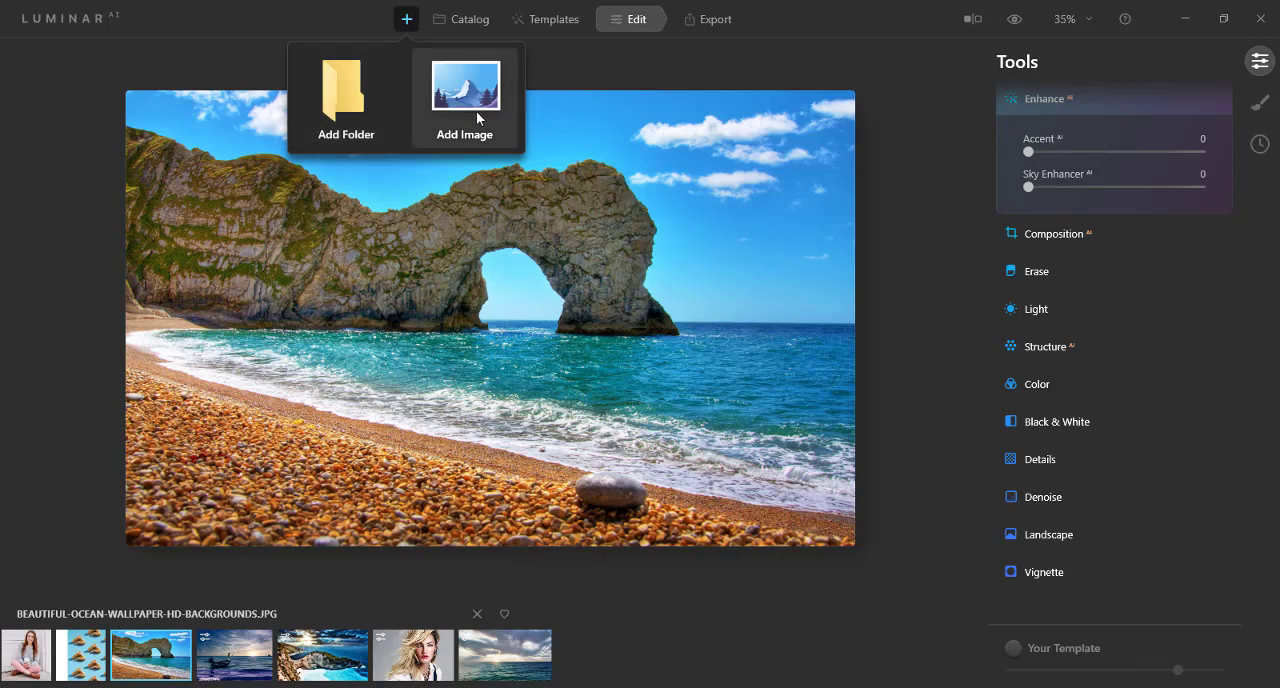
pyautogui.click(472, 22)
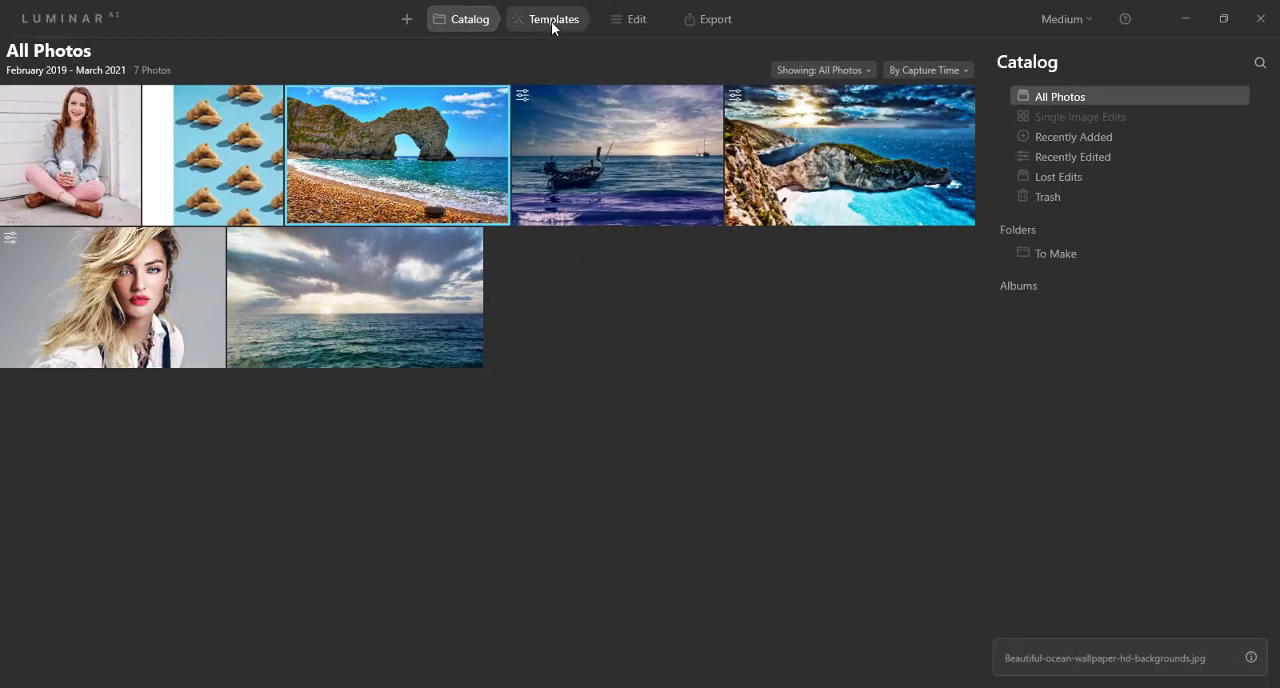
# Step: Try Night's Thunder from the Overcast template collection on the rock arch beach photo, and settle on Arctic Sea
pyautogui.click(551, 21)
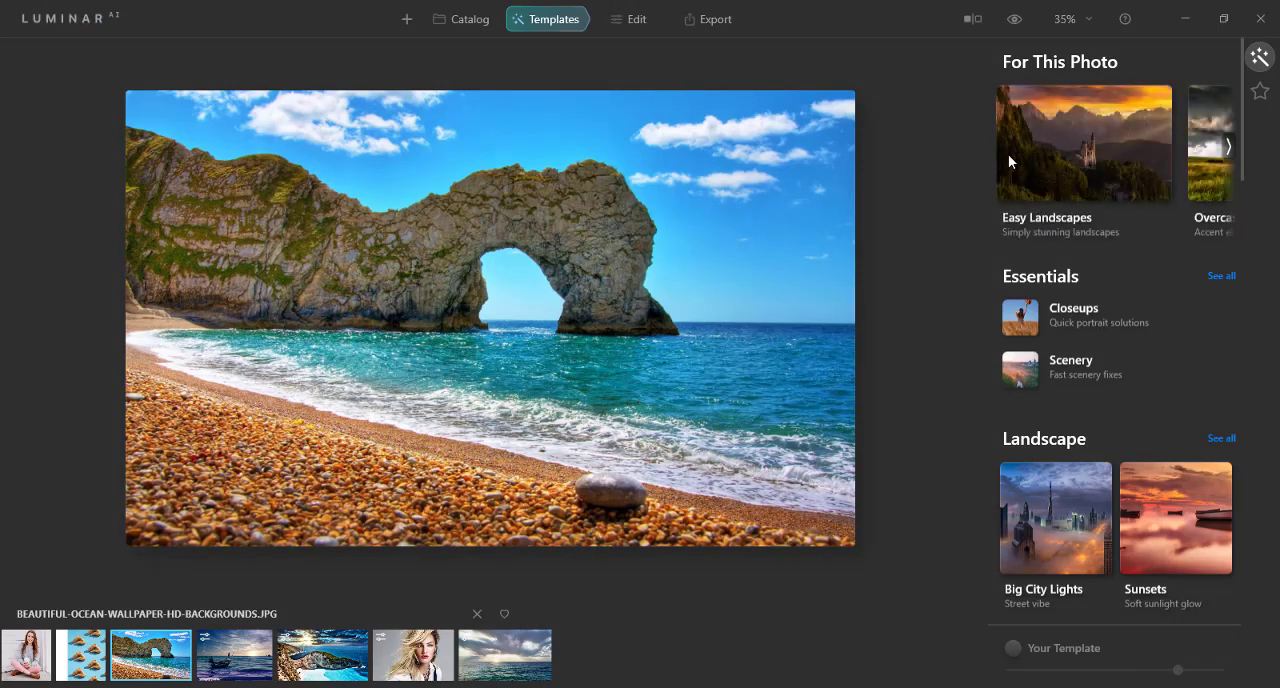
pyautogui.click(1229, 148)
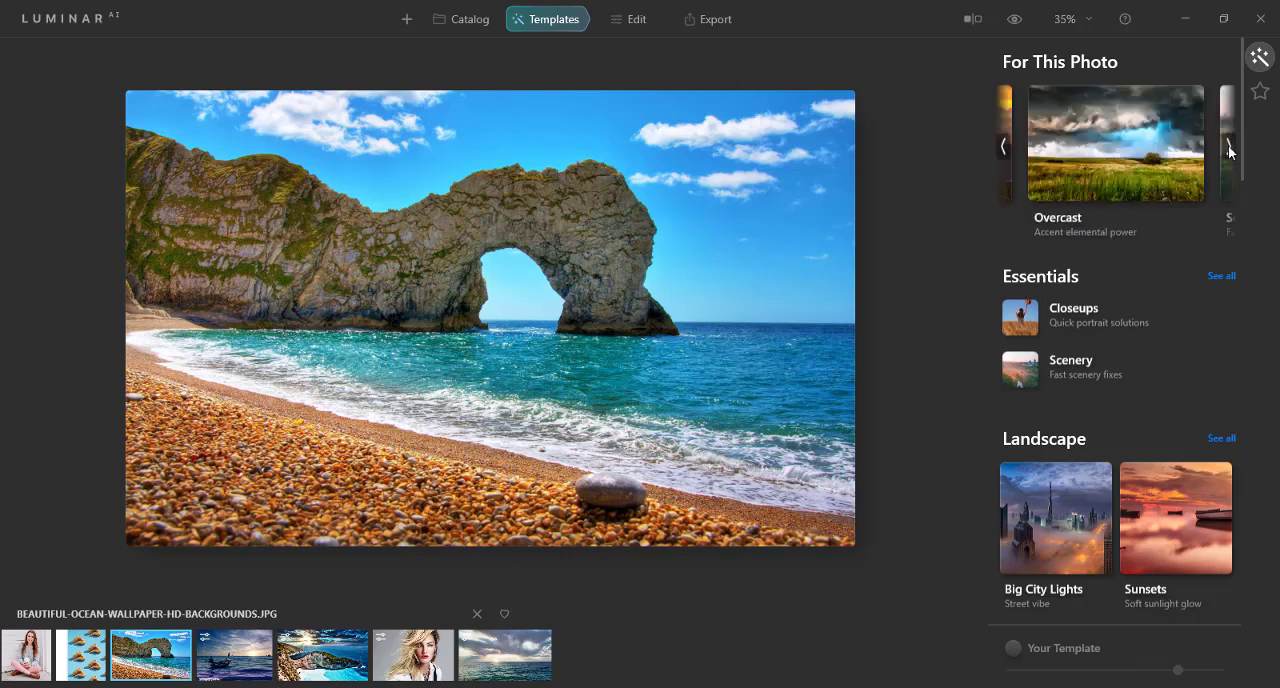
pyautogui.click(1121, 147)
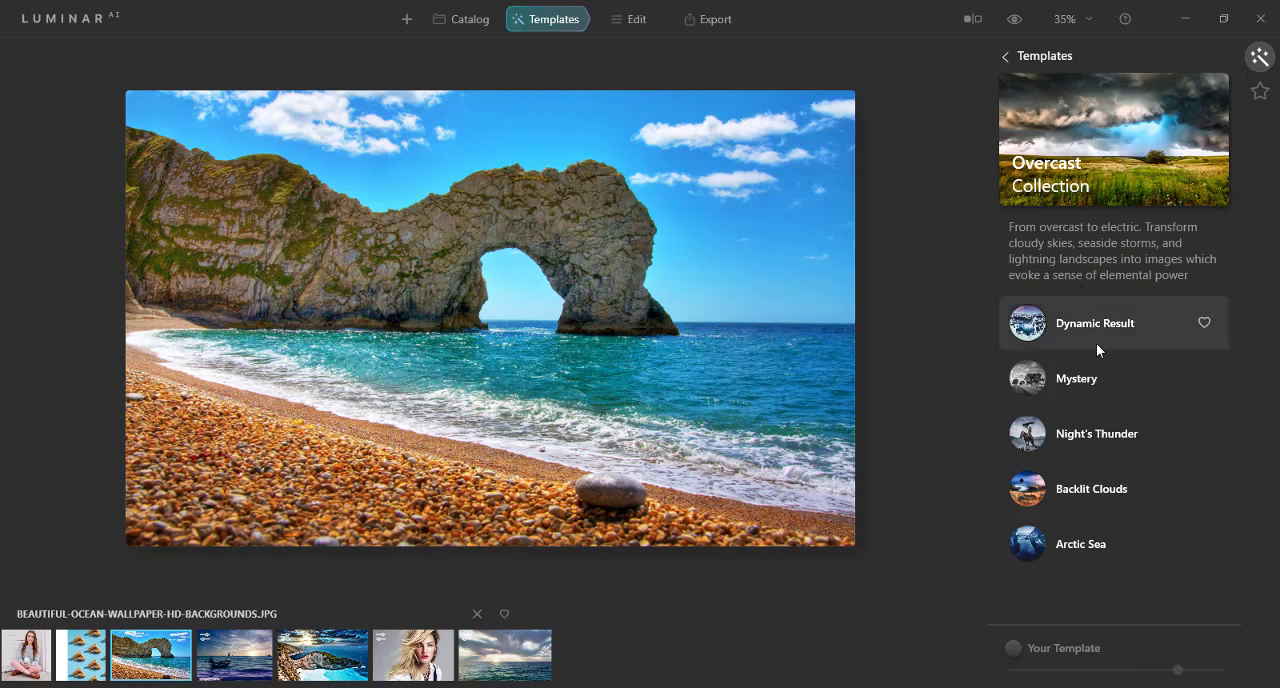
pyautogui.click(1091, 437)
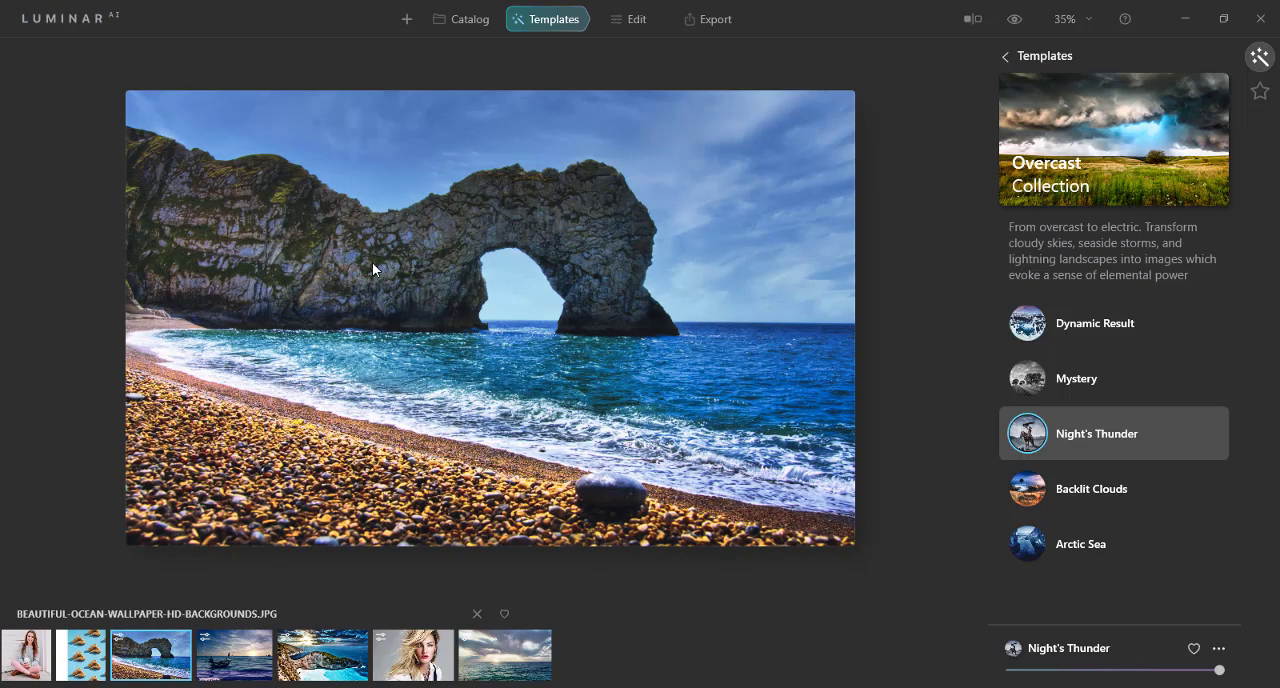
pyautogui.click(1077, 546)
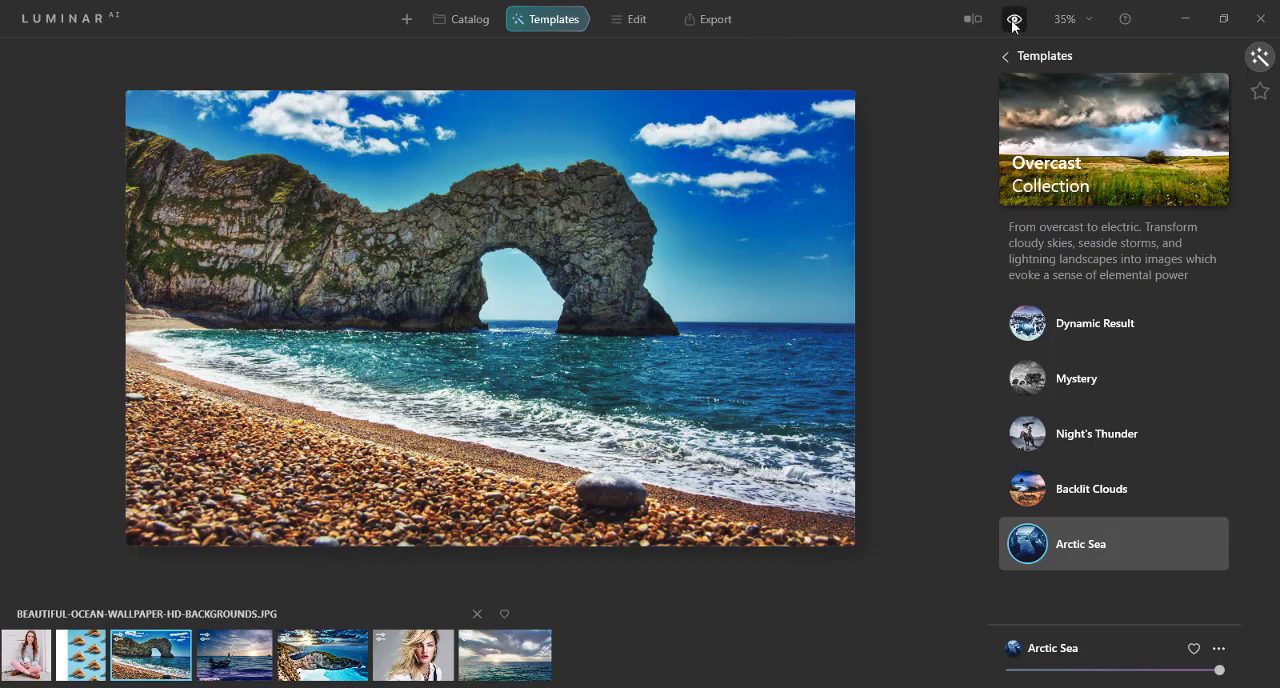
# Step: Compare the beach photo before and after the template using the original preview and a split view
pyautogui.click(1013, 22)
pyautogui.click(1013, 22)
pyautogui.click(972, 18)
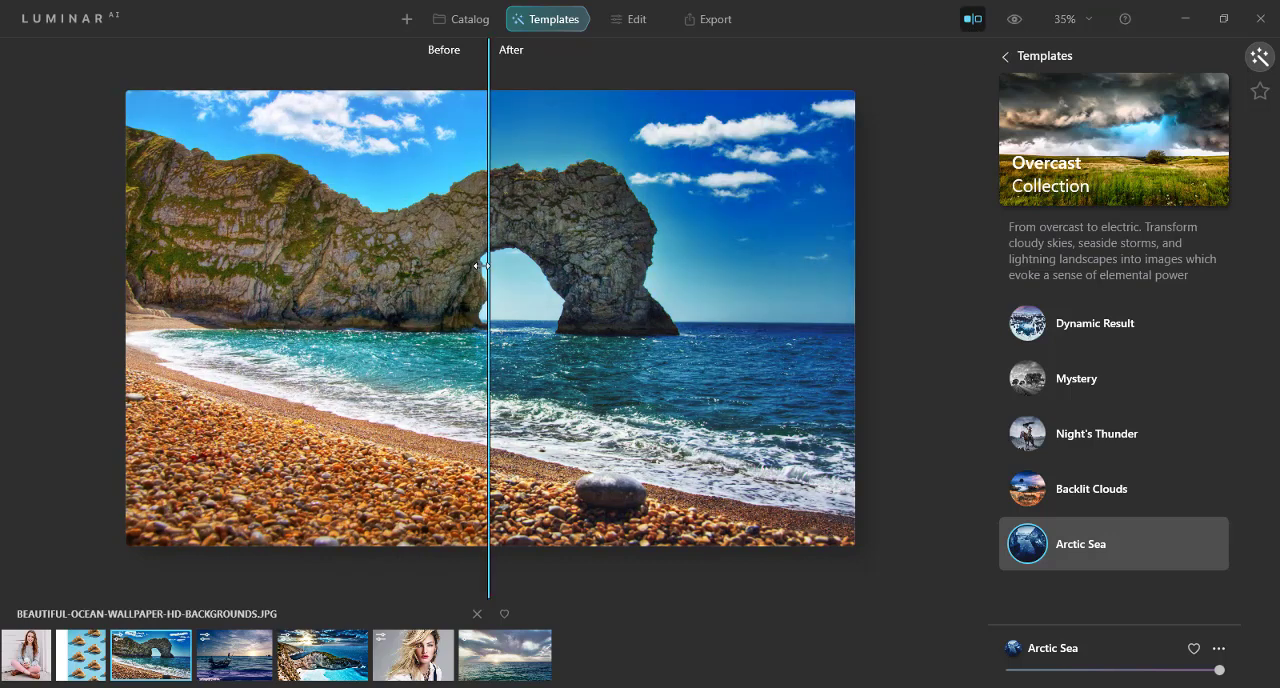
pyautogui.moveTo(490, 266)
pyautogui.mouseDown()
pyautogui.moveTo(748, 278)
pyautogui.moveTo(89, 266)
pyautogui.moveTo(479, 287)
pyautogui.mouseUp()
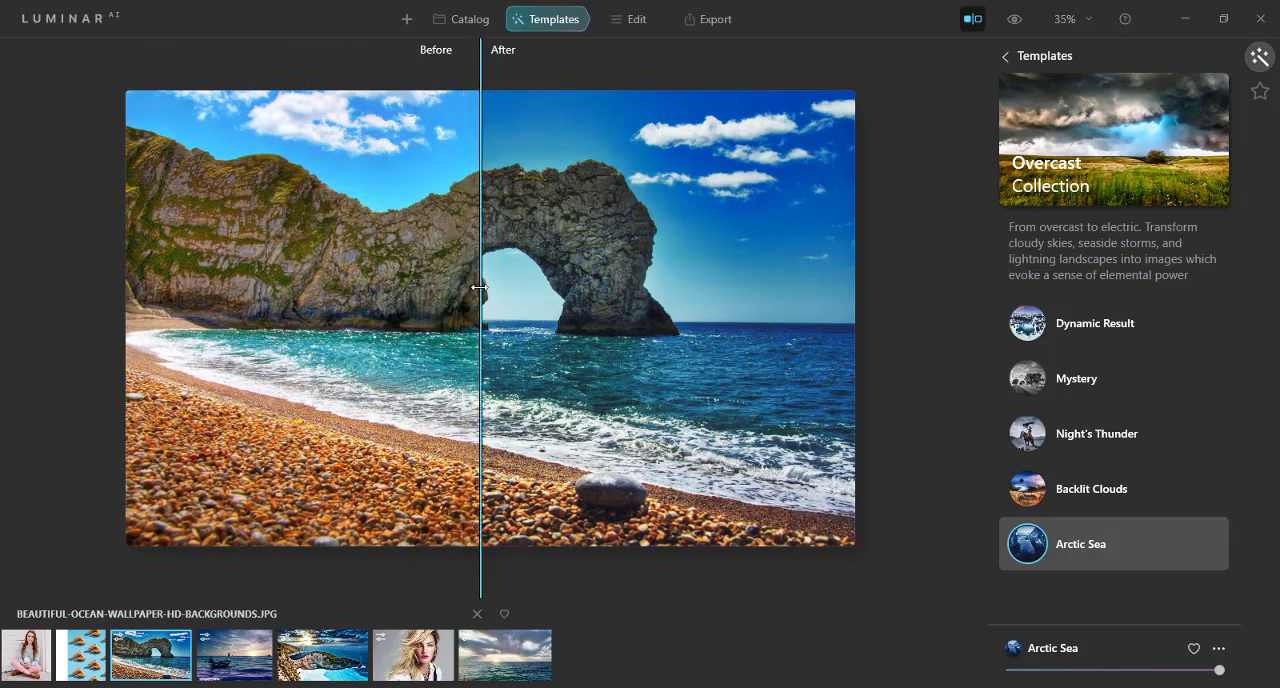
# Step: Look over the editing tools for the beach photo, and export it by saving the photo to disk
pyautogui.click(638, 25)
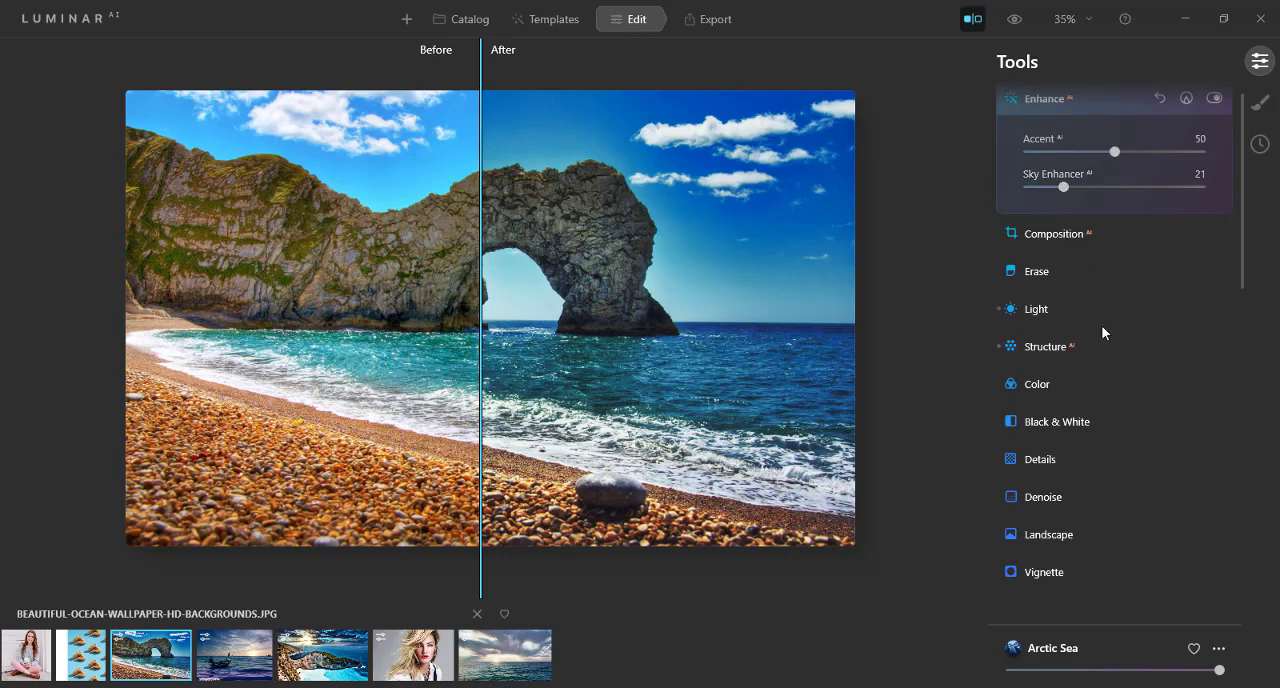
pyautogui.scroll(1, 1103, 326)
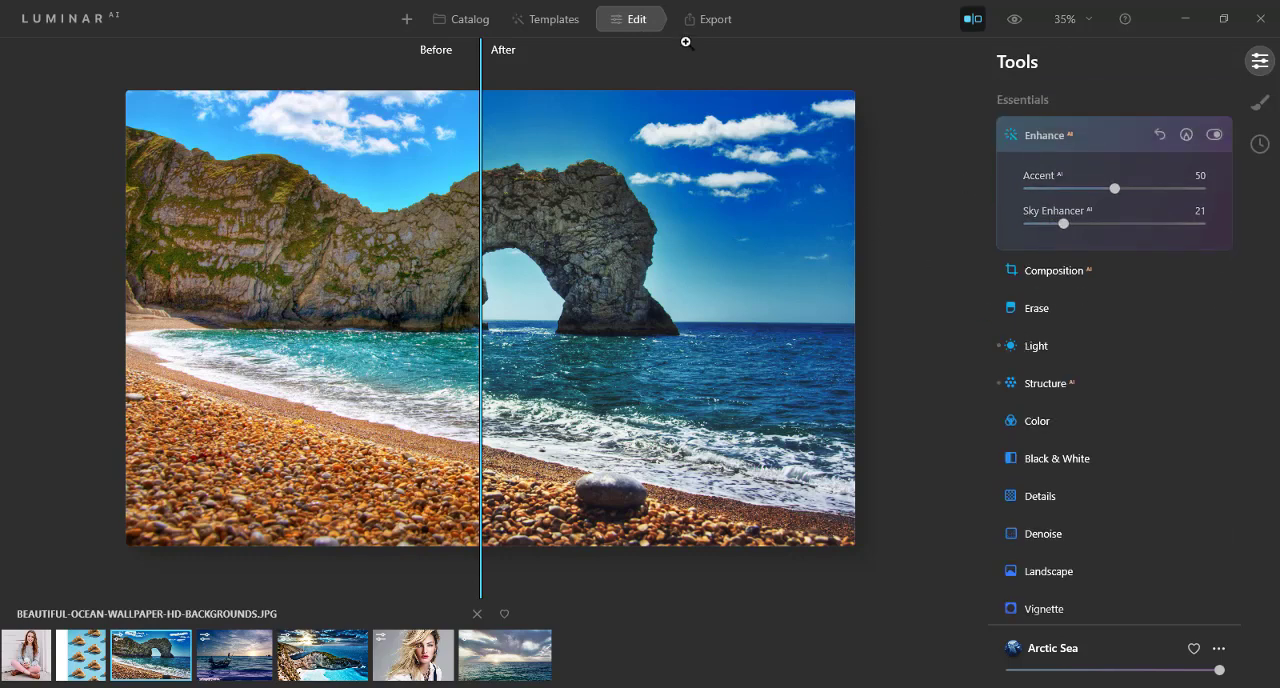
pyautogui.click(716, 24)
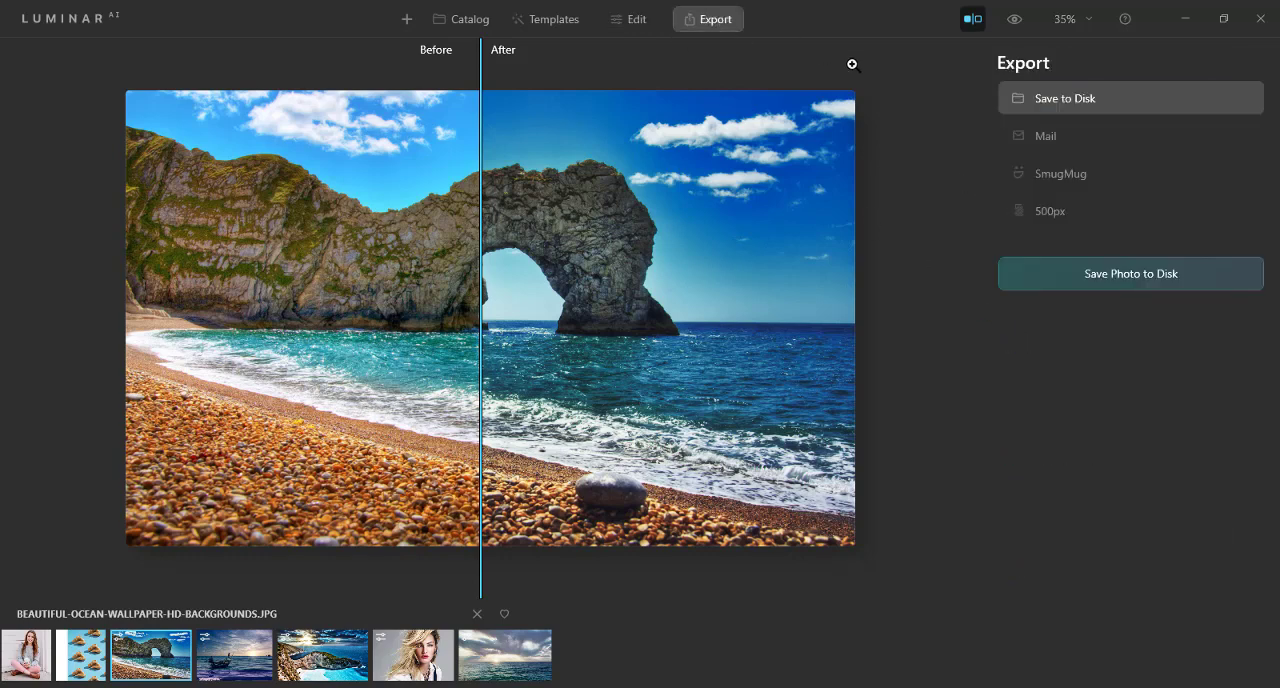
pyautogui.click(1106, 275)
# Step: Close the split comparison and add the Birds 1 object to the beach photo with Augmented Sky in the editing tools
pyautogui.click(971, 24)
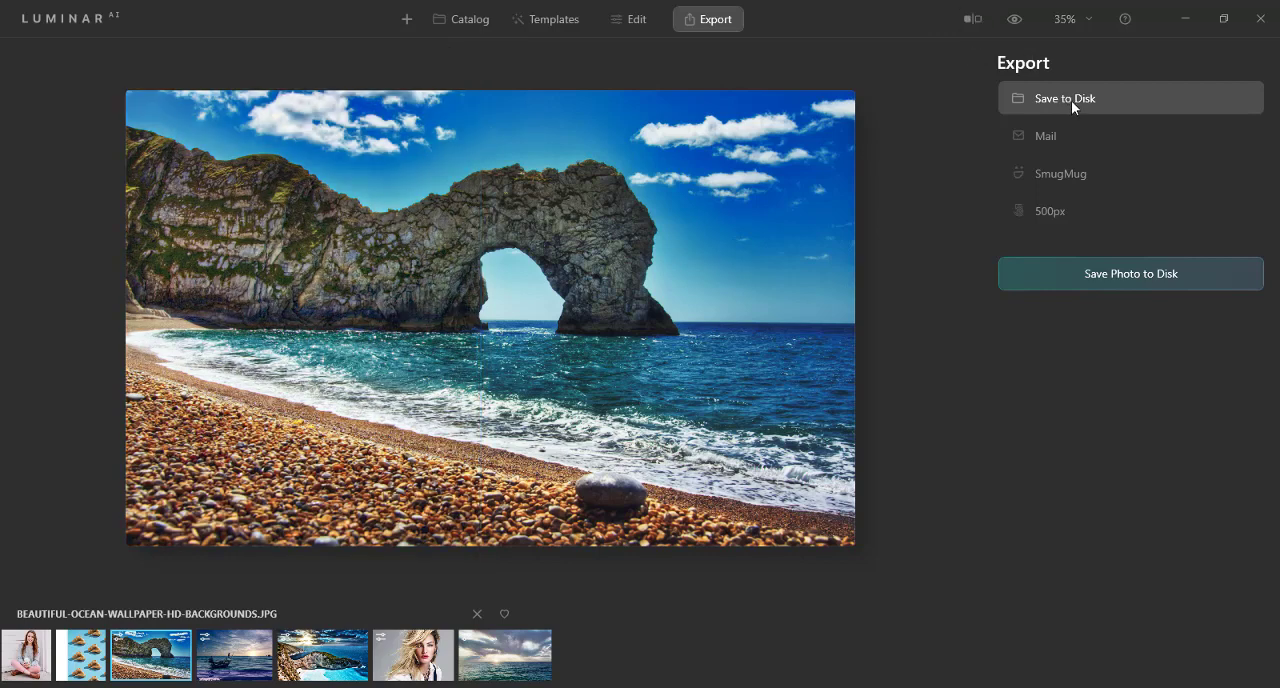
pyautogui.click(635, 21)
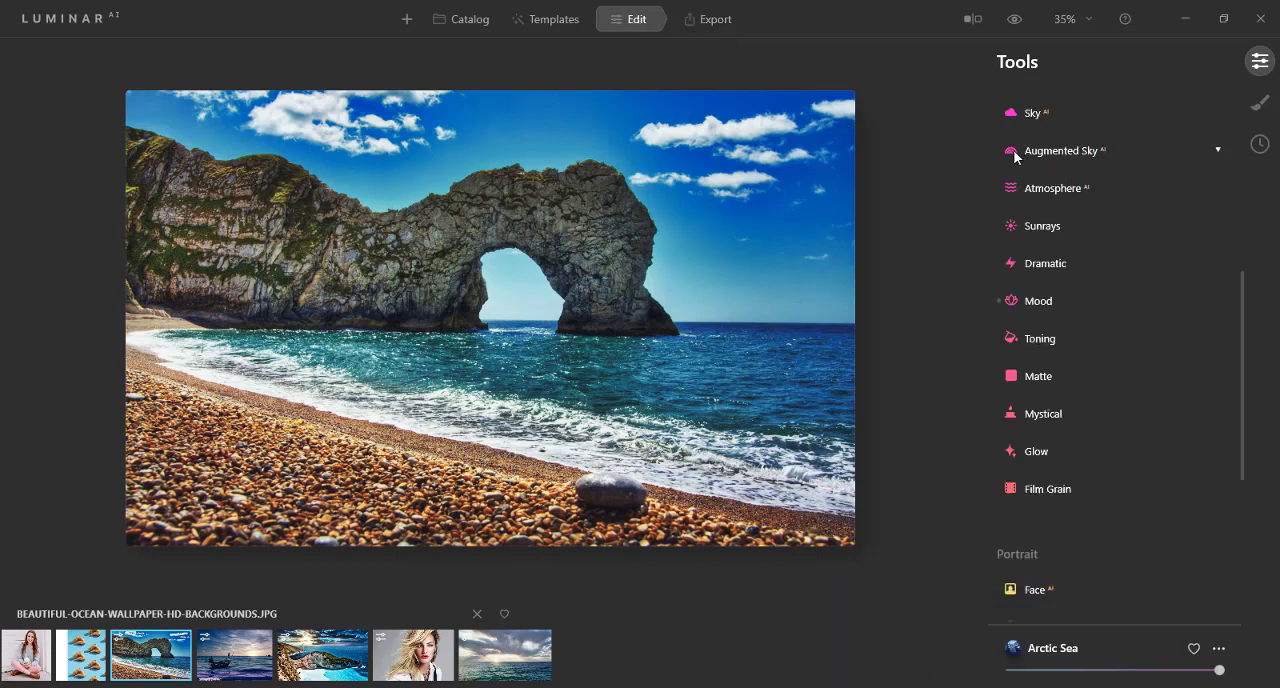
pyautogui.click(1015, 152)
pyautogui.click(1040, 191)
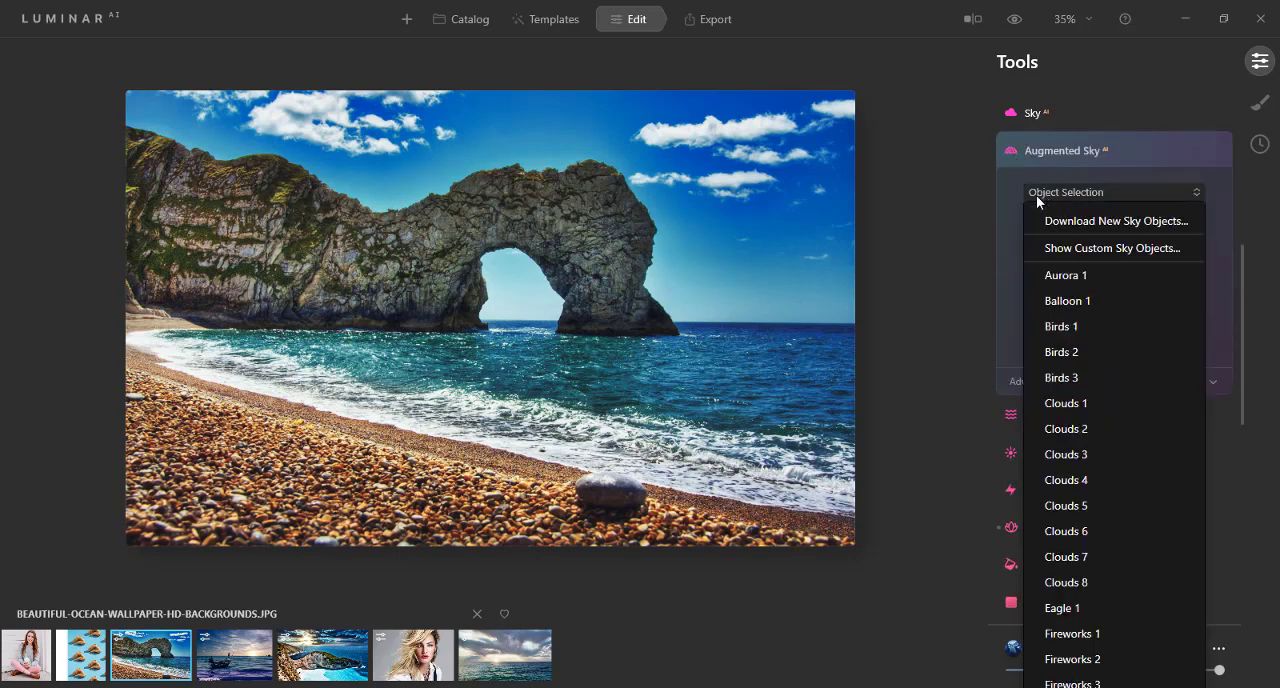
pyautogui.click(1067, 325)
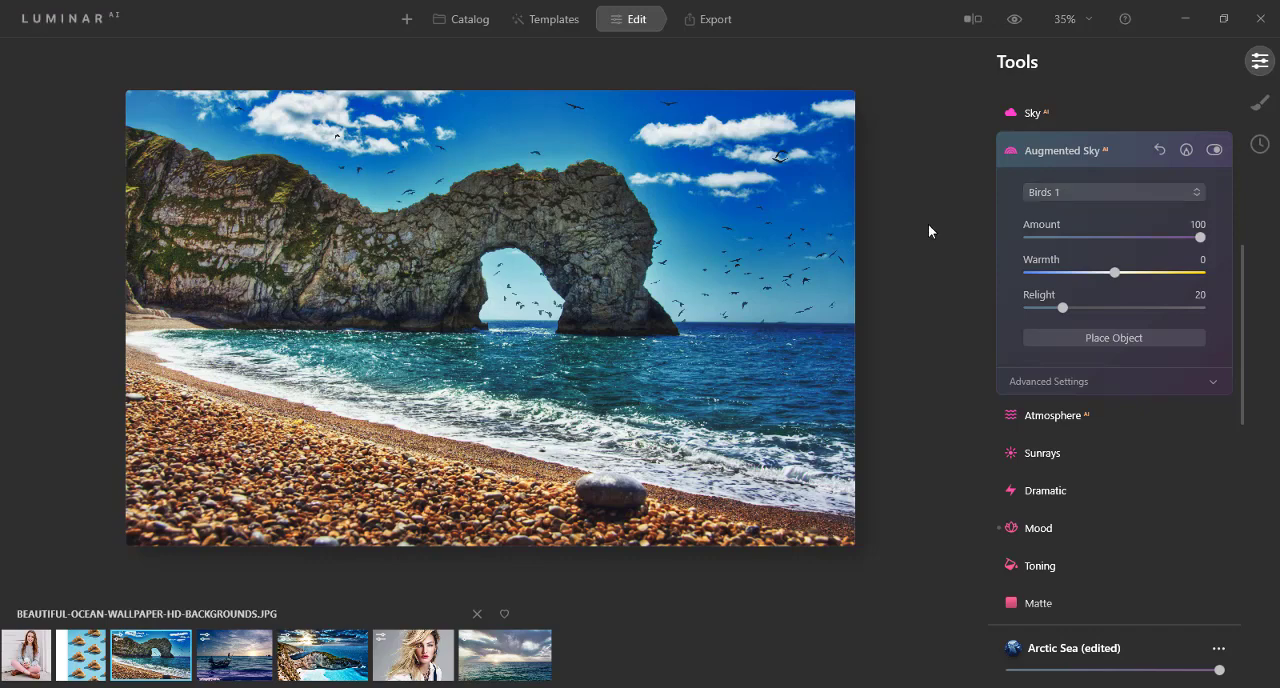
pyautogui.scroll(5, 614, 366)
pyautogui.scroll(3, 614, 366)
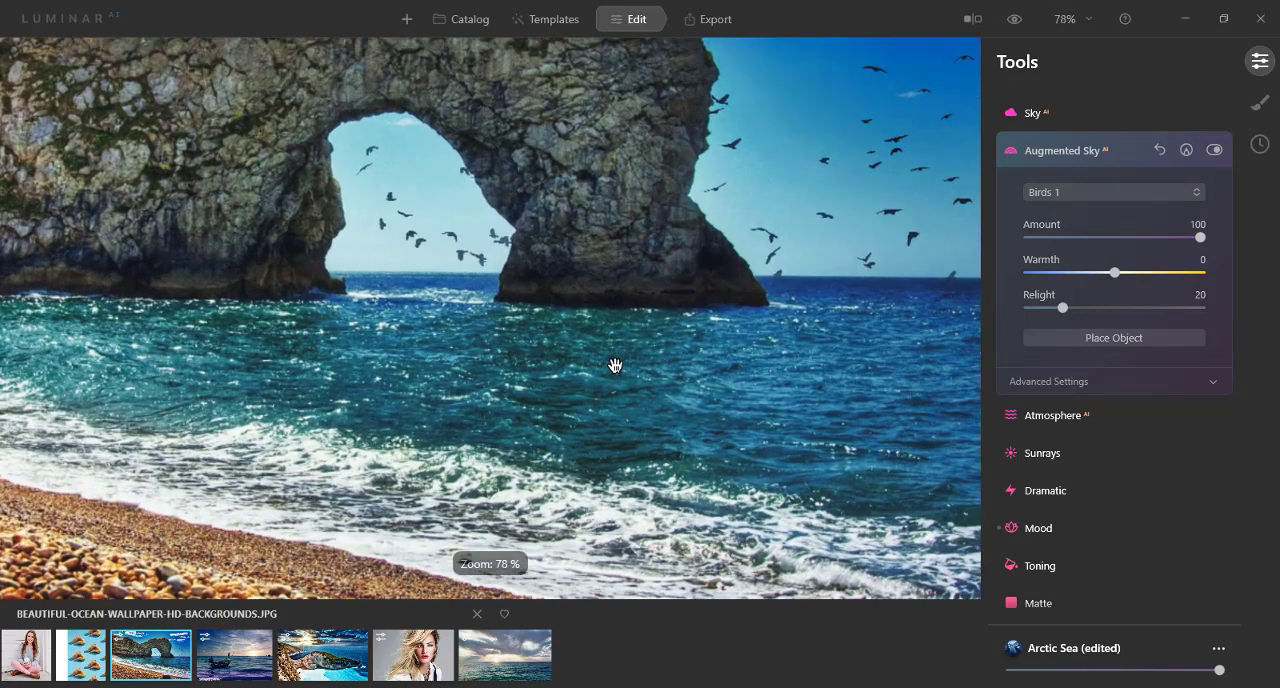
pyautogui.scroll(-5, 616, 367)
pyautogui.scroll(-2, 614, 366)
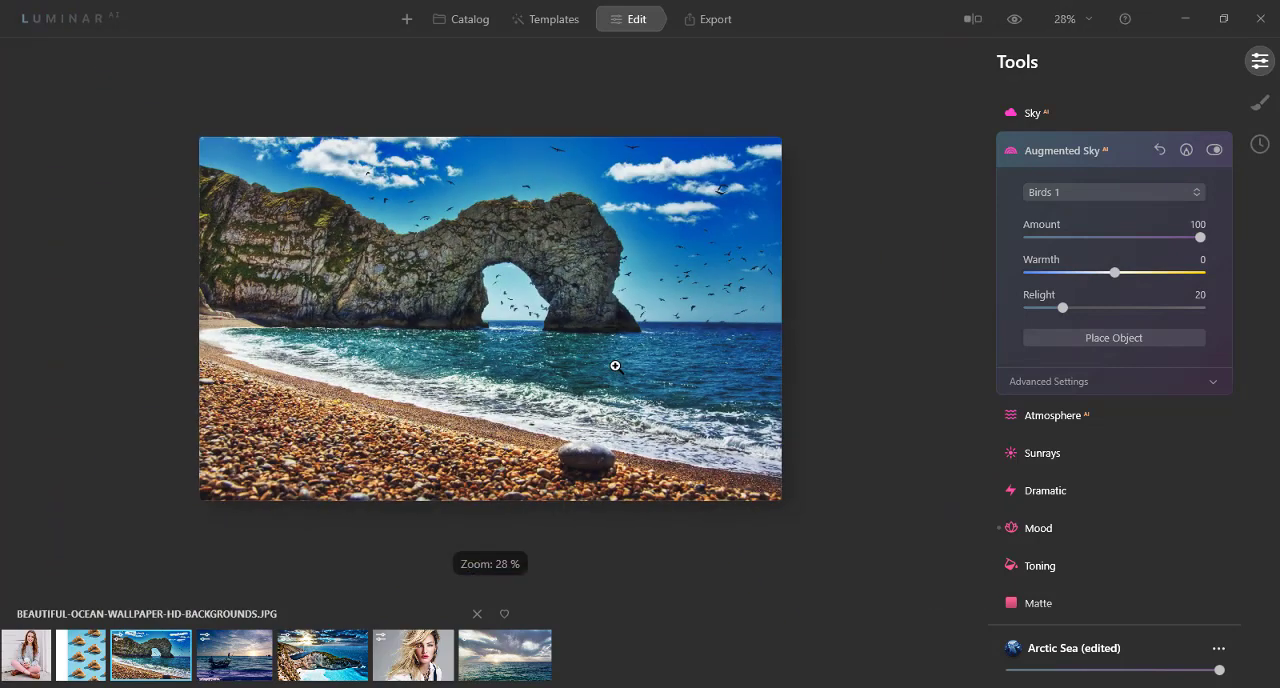
pyautogui.scroll(3, 614, 366)
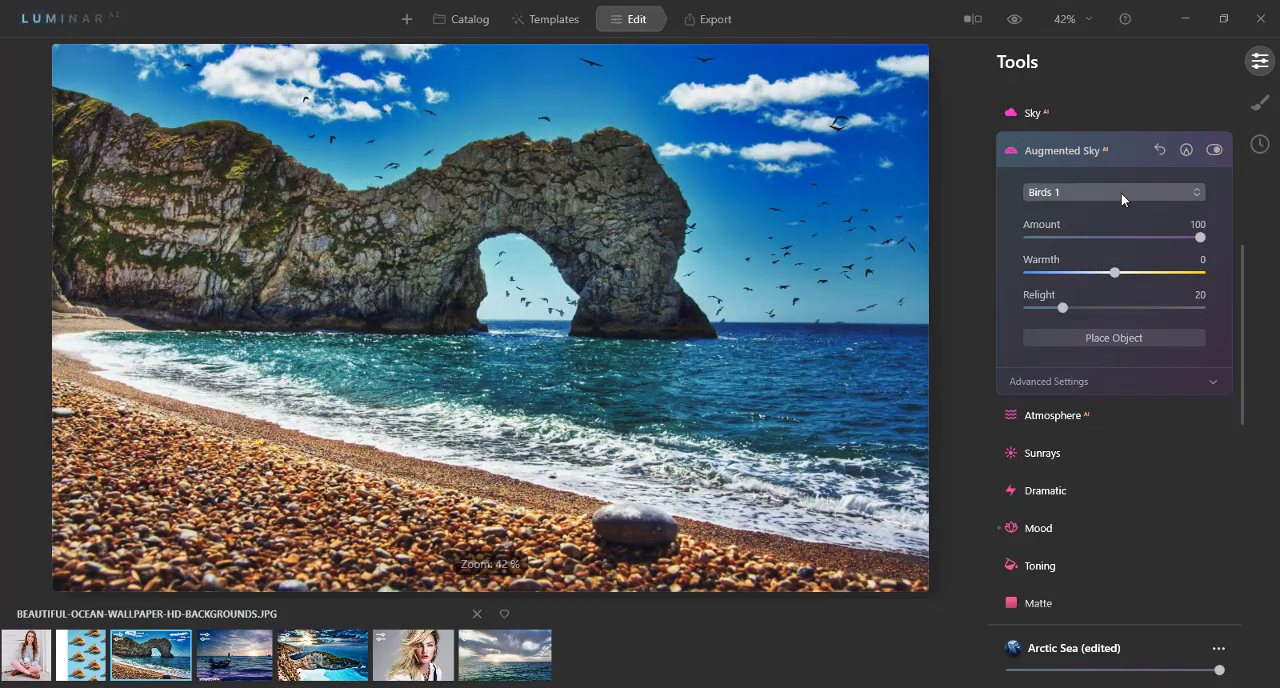
# Step: Replace the birds in the beach photo's sky with the Mountains 1 object
pyautogui.click(1121, 193)
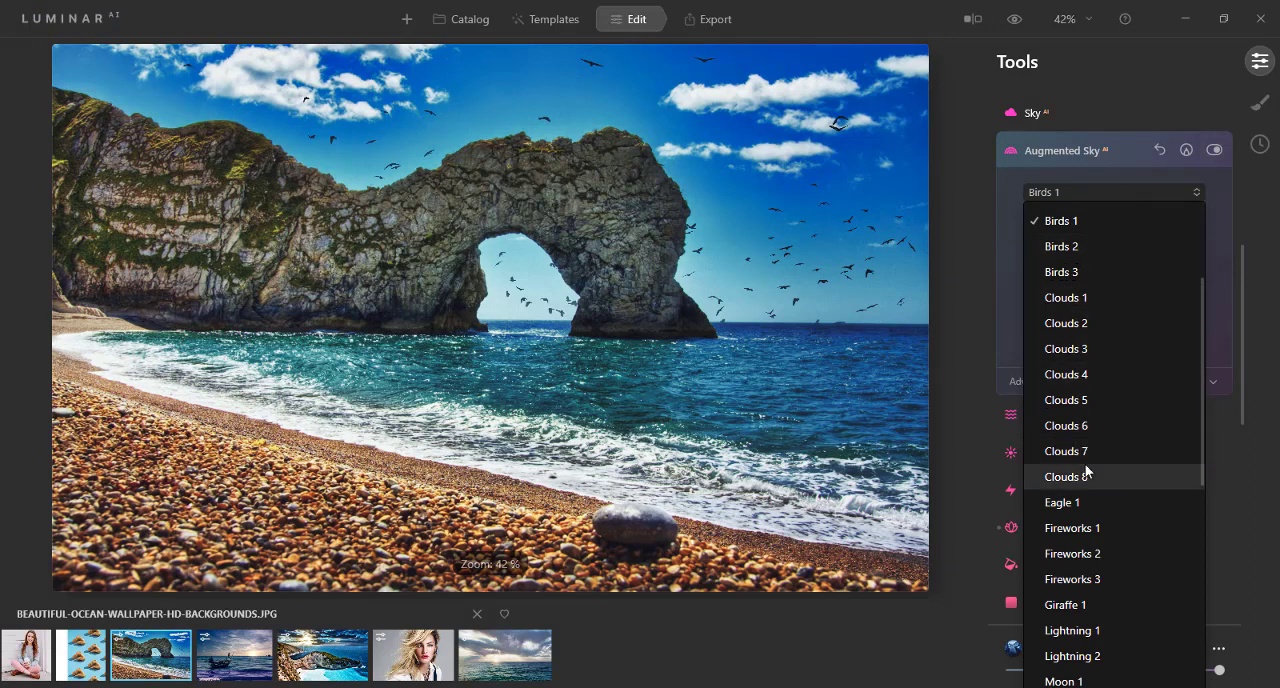
pyautogui.scroll(-5, 1085, 464)
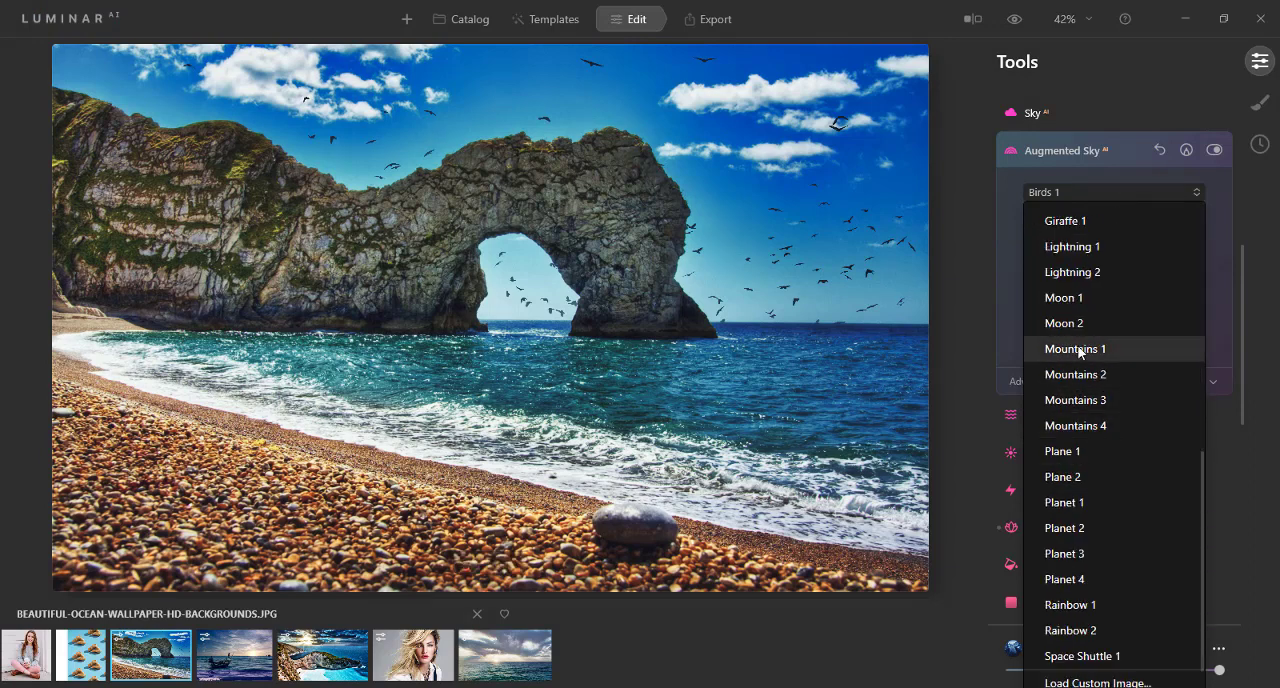
pyautogui.click(1079, 349)
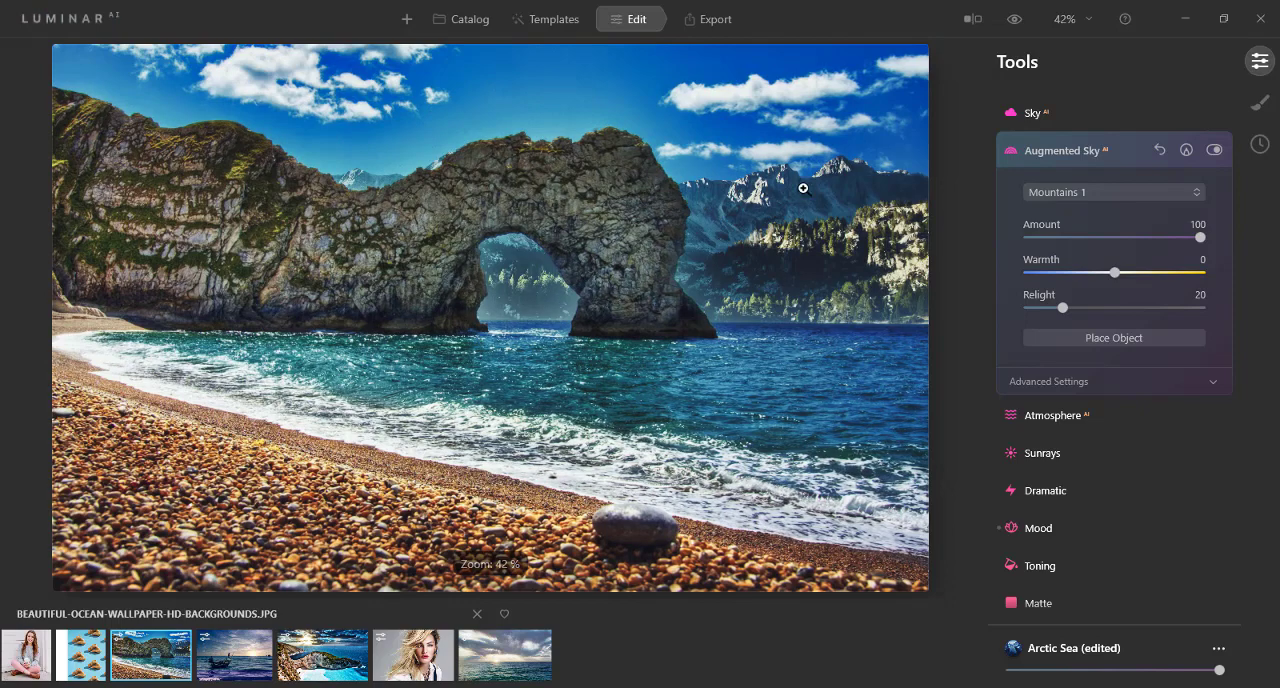
# Step: Switch to the cloudy ocean sunset photo GETTYIMAGES-580833893.JPG and add the Mountains 2 object to its sky
pyautogui.click(505, 660)
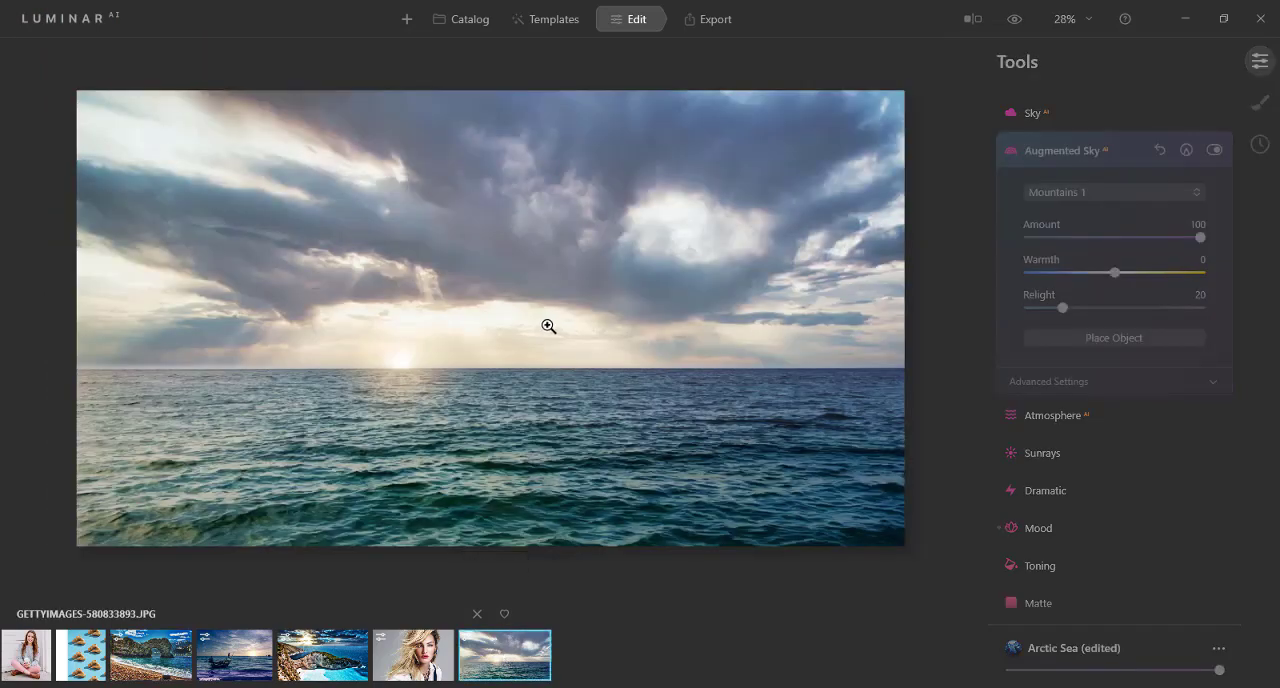
pyautogui.click(1085, 193)
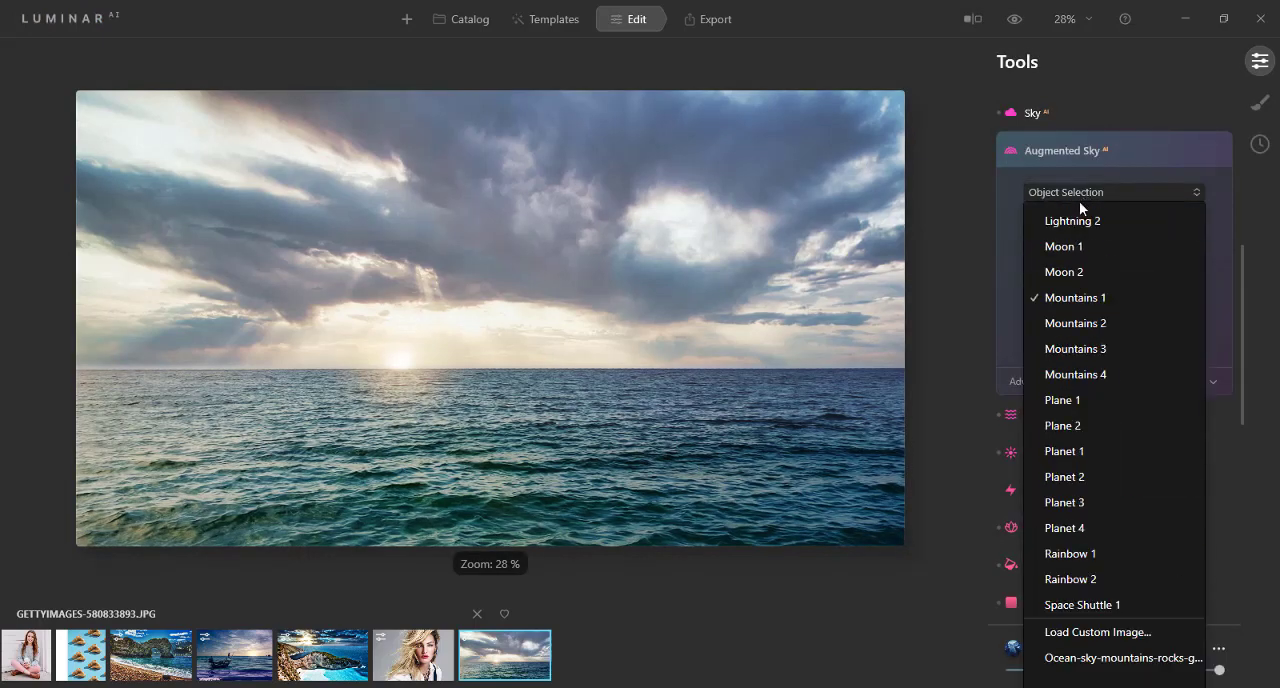
pyautogui.click(1063, 323)
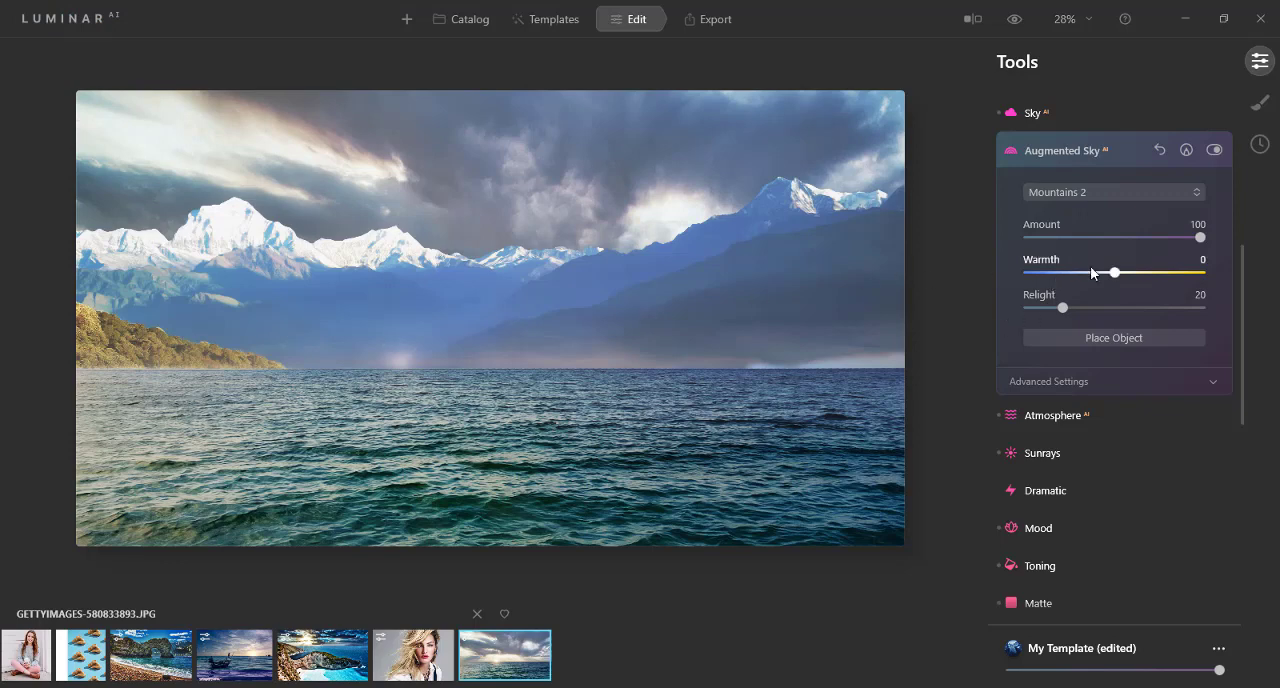
# Step: Try Amount 37 on the mountains and return it to 100, and set Warmth to 51 and Relight to 82
pyautogui.moveTo(1169, 238); pyautogui.dragTo(1092, 238)
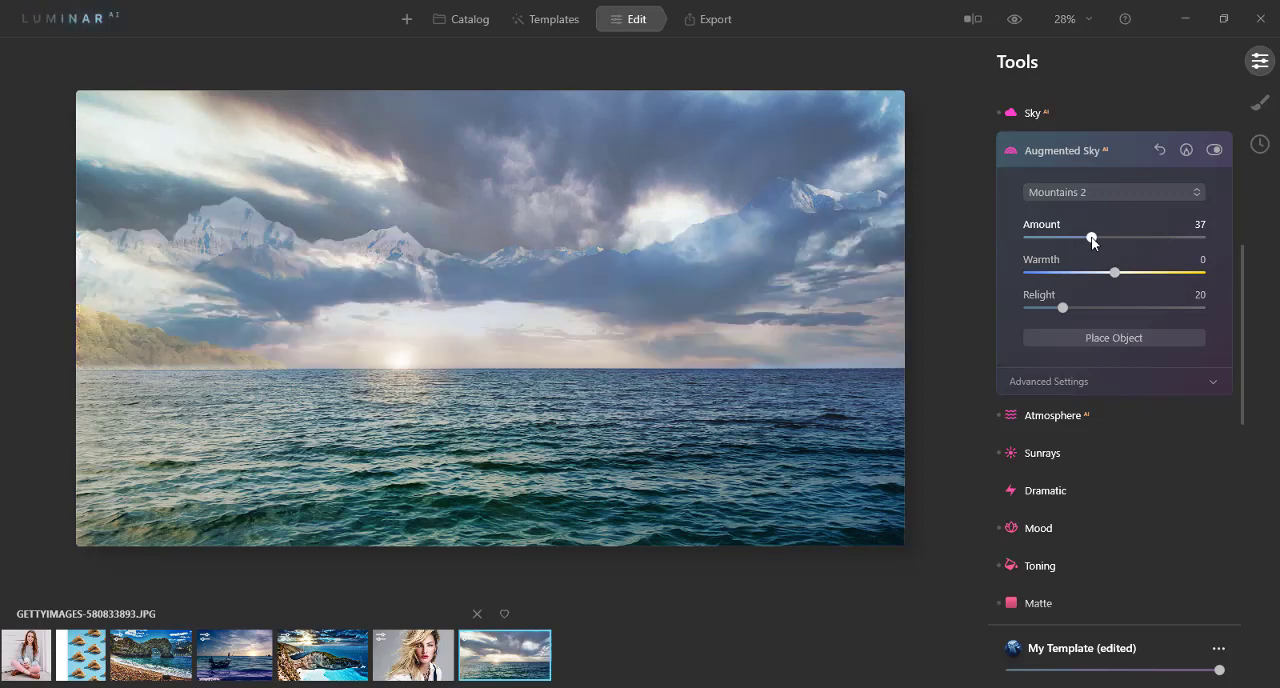
pyautogui.moveTo(1092, 240); pyautogui.dragTo(1262, 244)
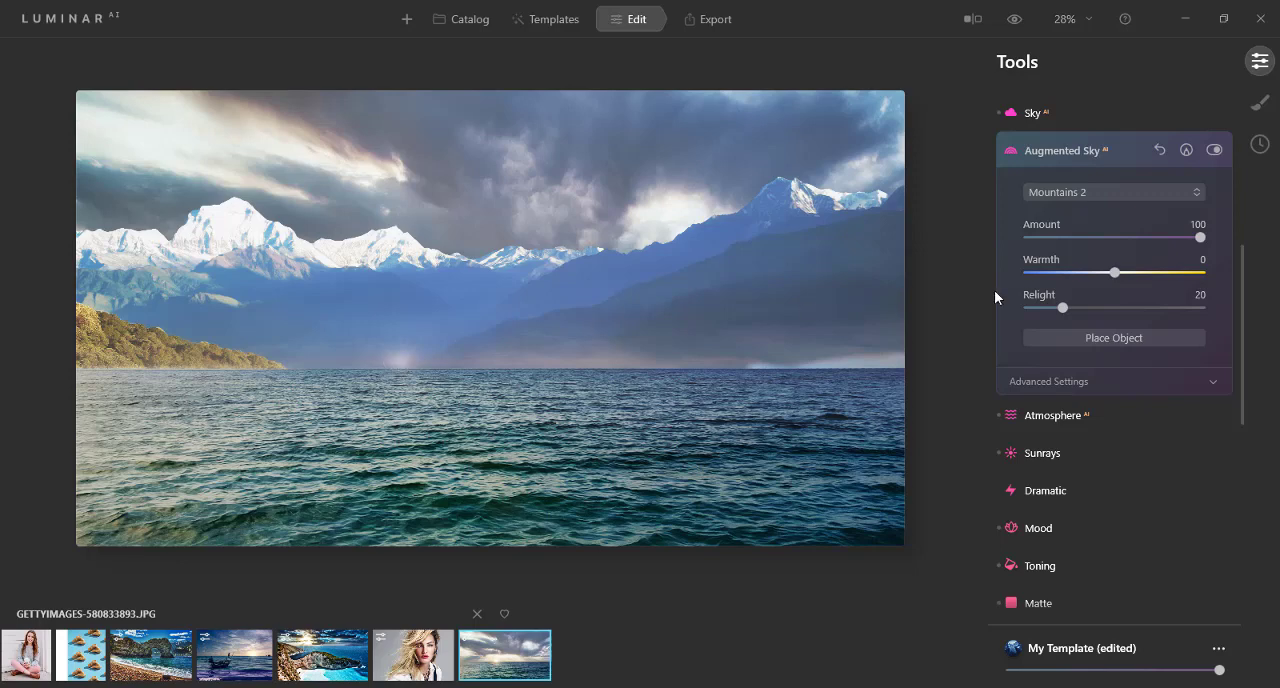
pyautogui.moveTo(1114, 276); pyautogui.dragTo(1158, 276)
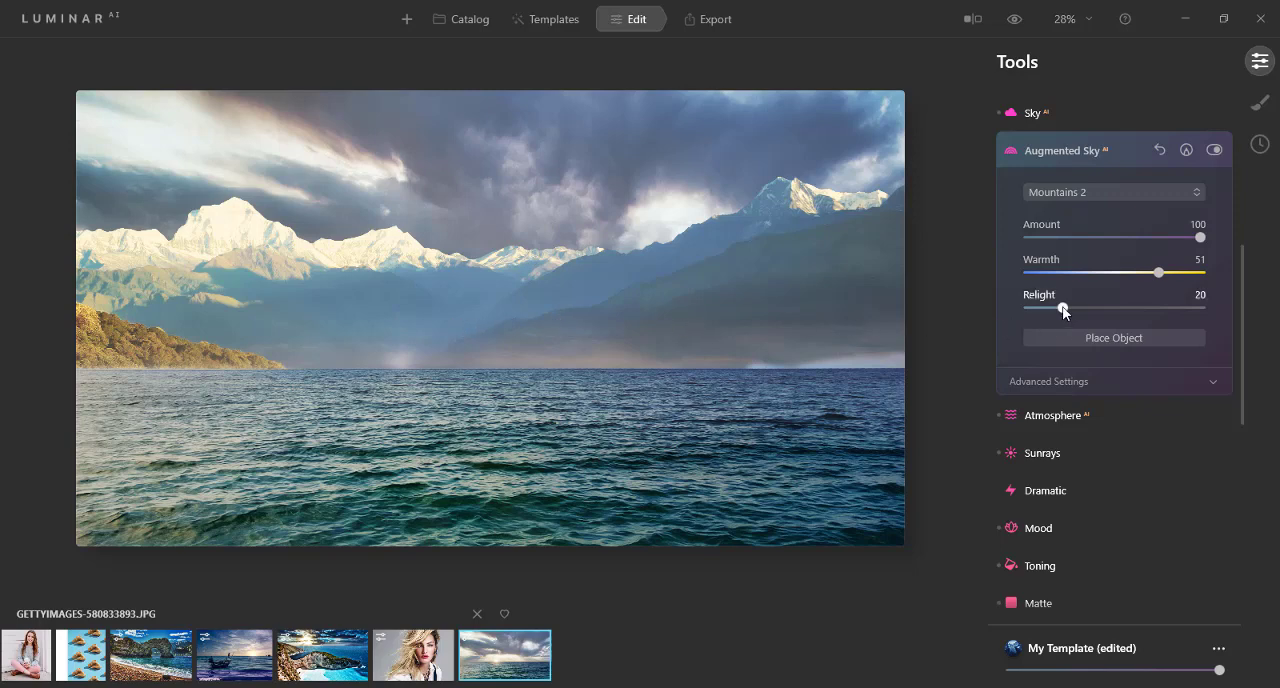
pyautogui.moveTo(1063, 311); pyautogui.dragTo(1171, 311)
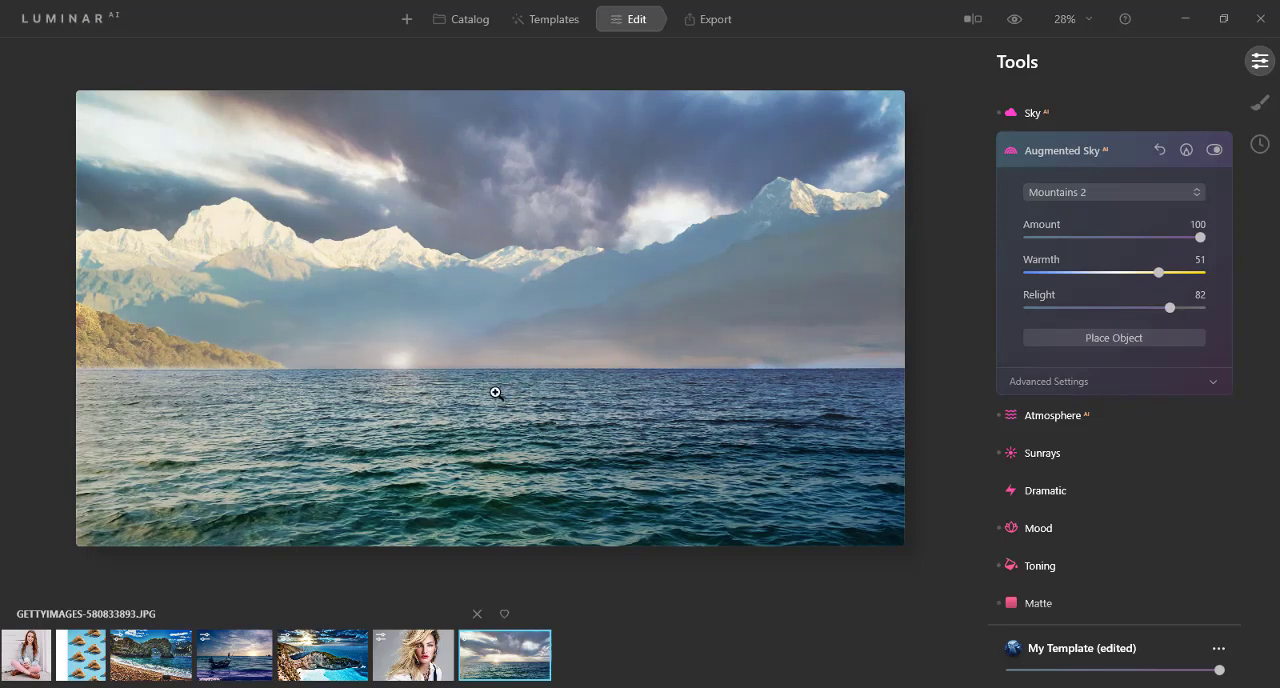
# Step: Place the mountains slightly lower behind the ocean horizon and close object placement
pyautogui.click(1120, 337)
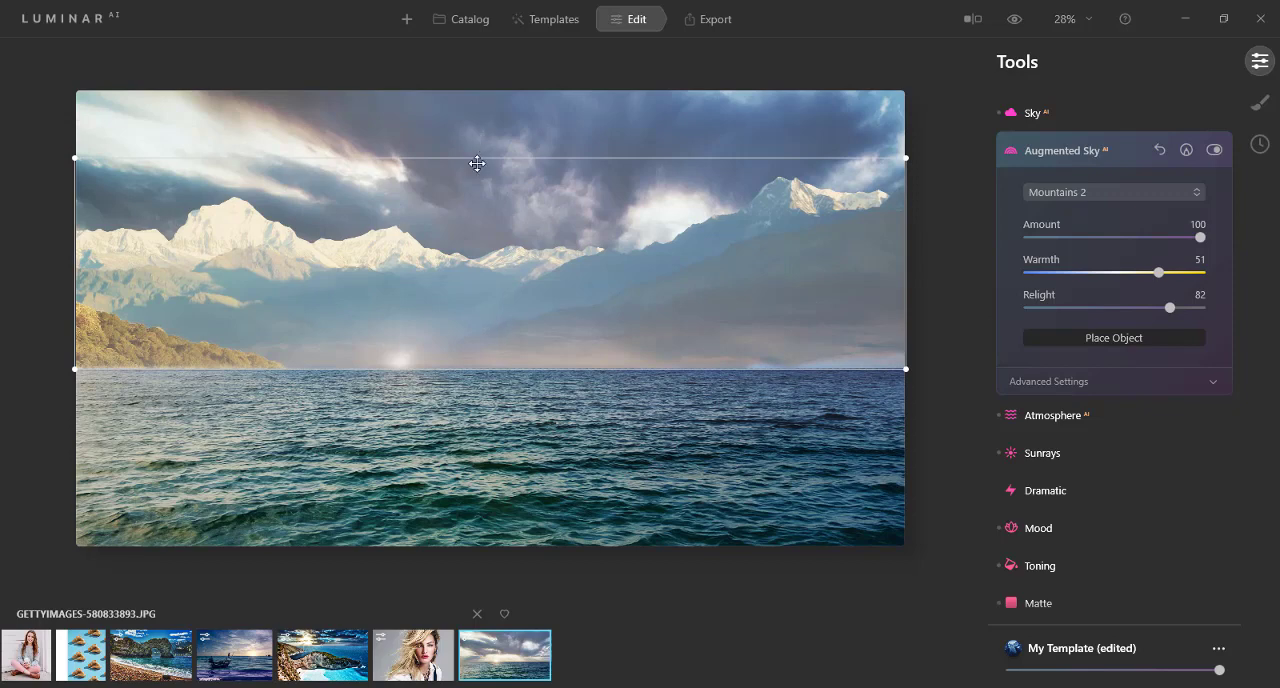
pyautogui.moveTo(477, 170)
pyautogui.mouseDown()
pyautogui.moveTo(480, 207)
pyautogui.moveTo(488, 138)
pyautogui.moveTo(478, 183)
pyautogui.mouseUp()
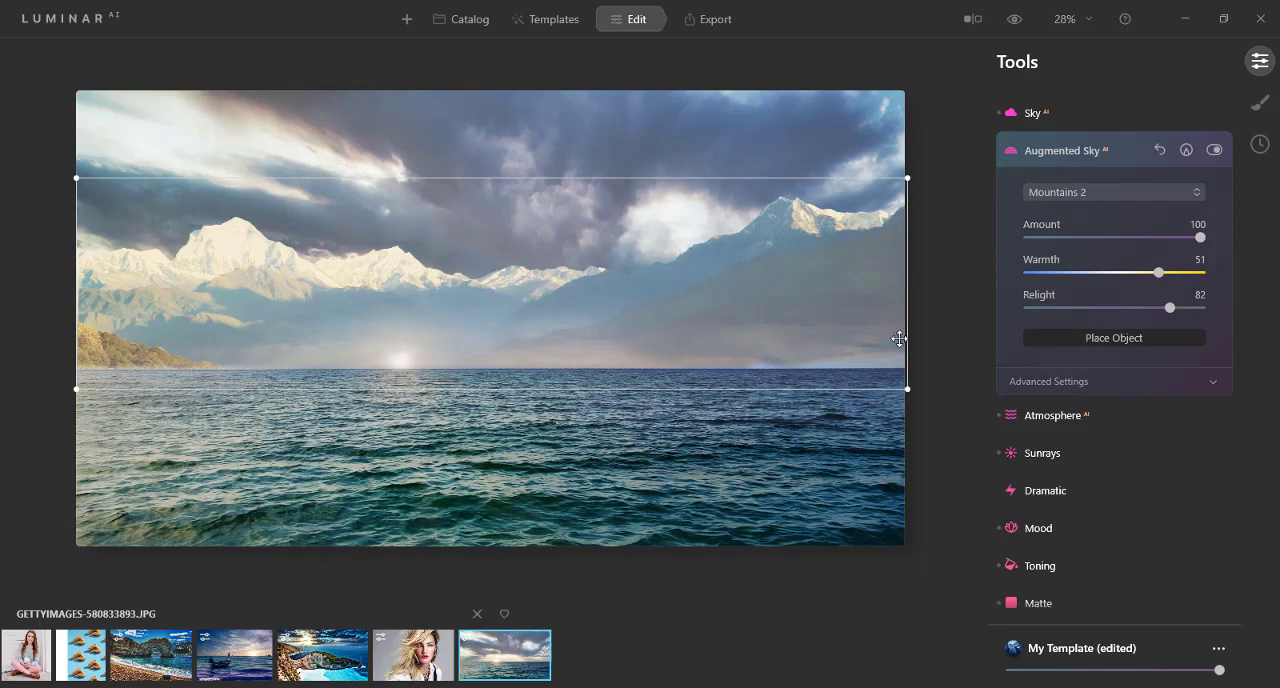
pyautogui.click(1048, 337)
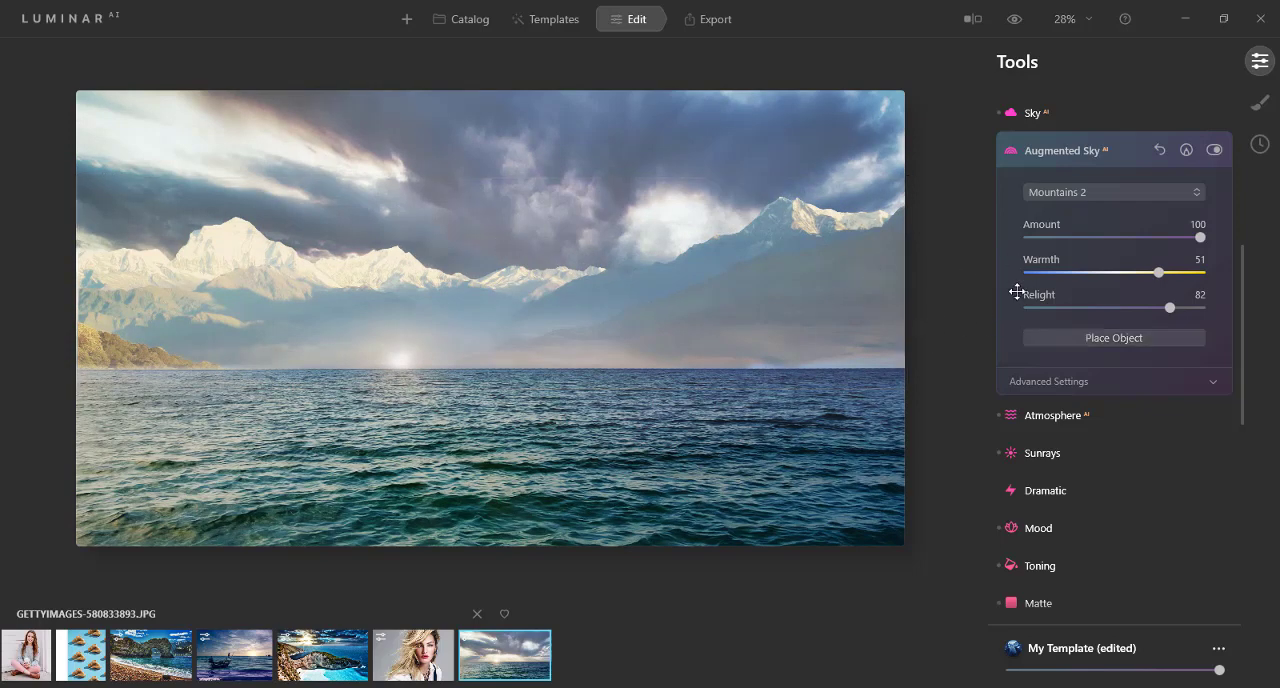
# Step: Set the mountains' Mask Refinement to 100, and try Defocus and Flip Object, returning both to their original settings
pyautogui.click(1061, 381)
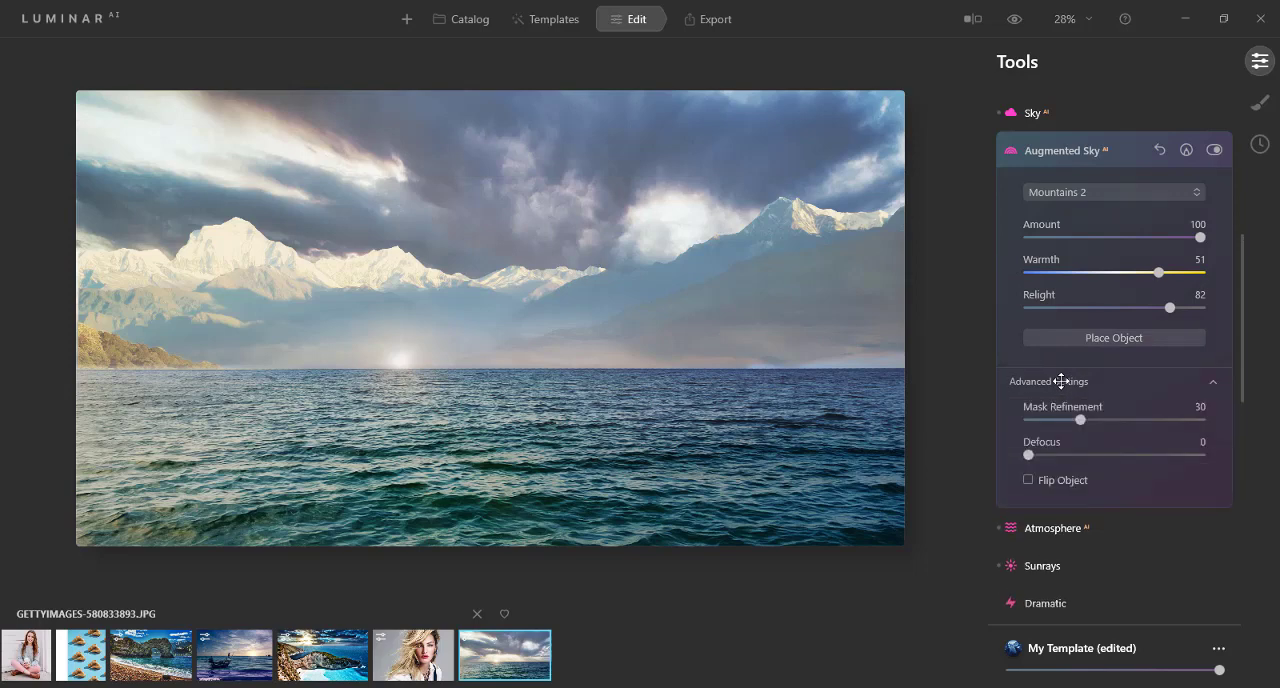
pyautogui.moveTo(1076, 418); pyautogui.dragTo(1199, 418)
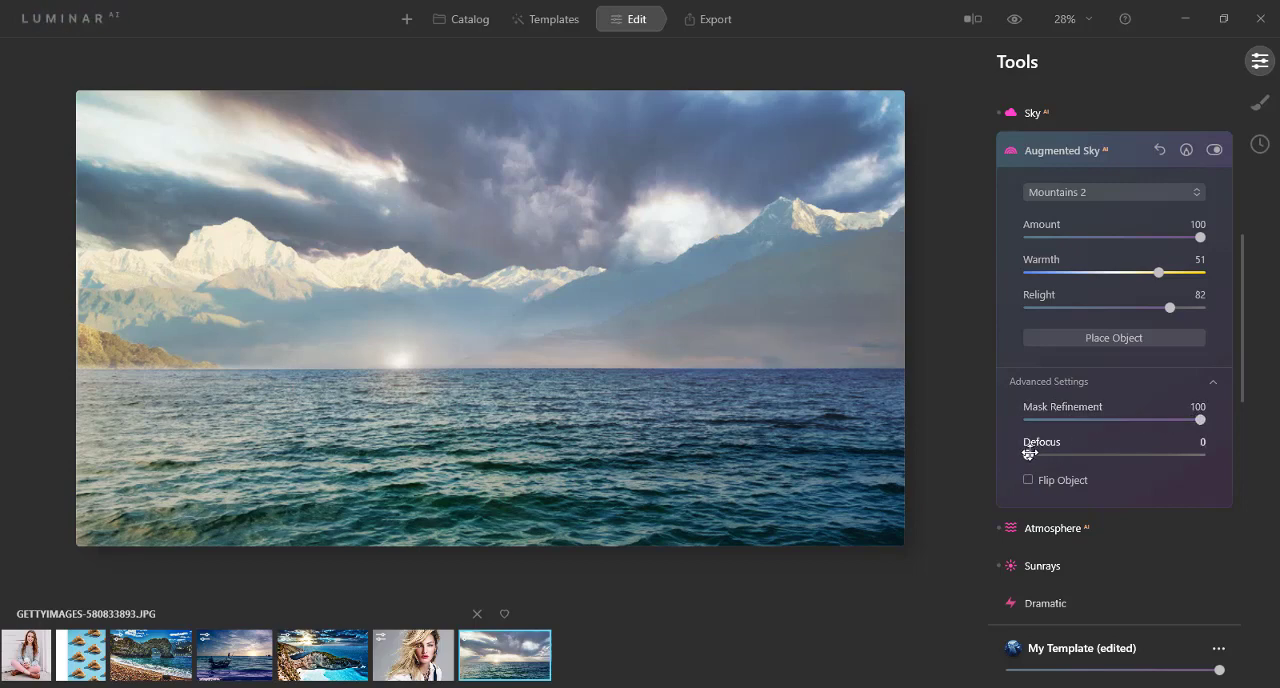
pyautogui.moveTo(1028, 454); pyautogui.dragTo(993, 454)
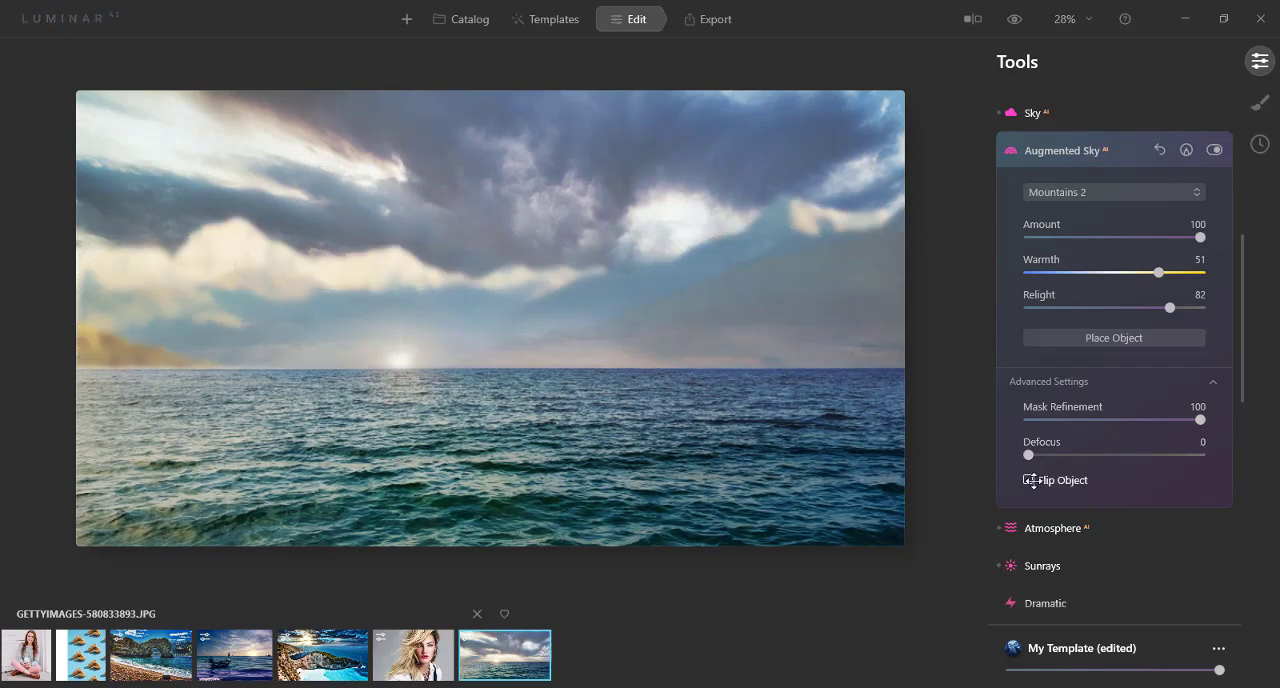
pyautogui.click(1028, 480)
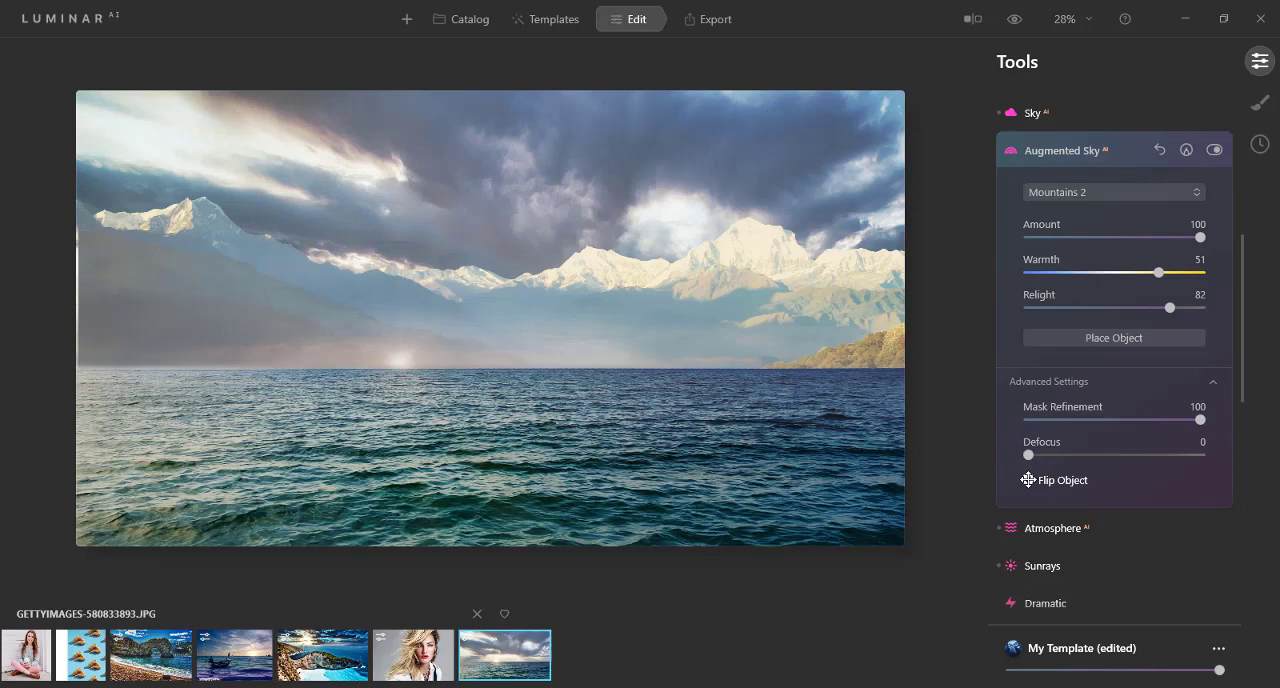
pyautogui.click(1028, 480)
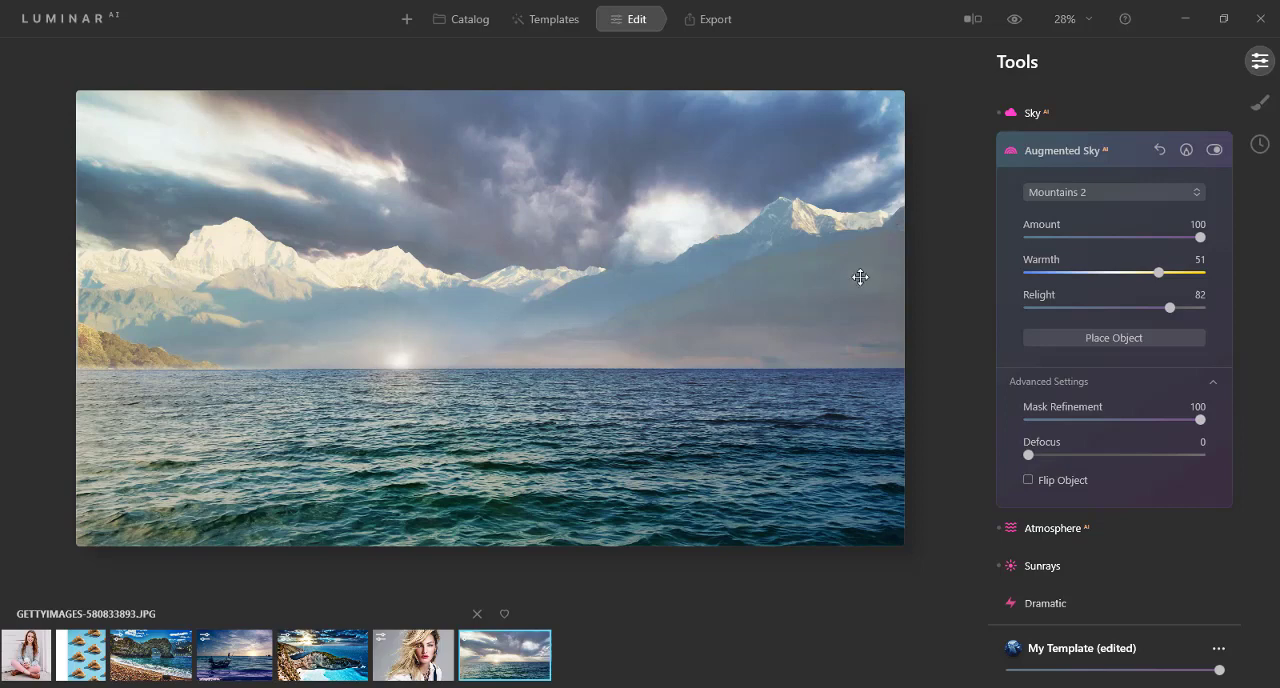
# Step: Try the Mountains 4 object with Warmth 100, Relight 27 and Amount 40, and reset Augmented Sky on the ocean photo
pyautogui.click(1086, 191)
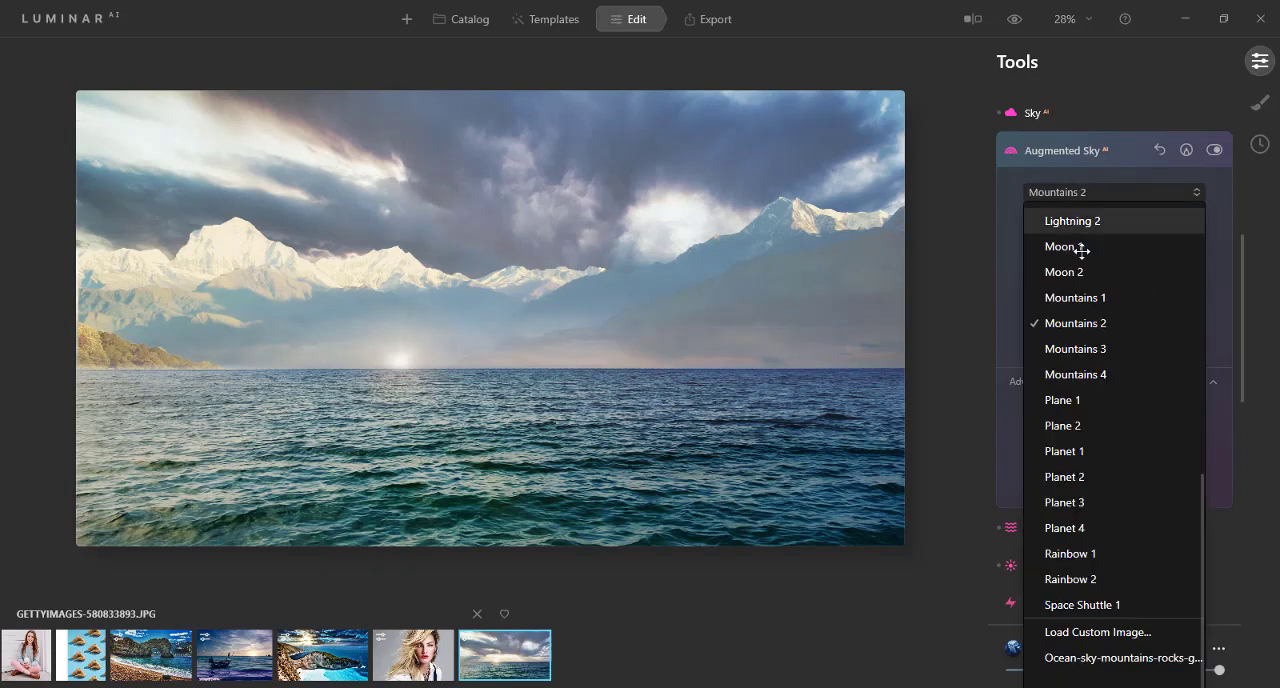
pyautogui.click(1066, 371)
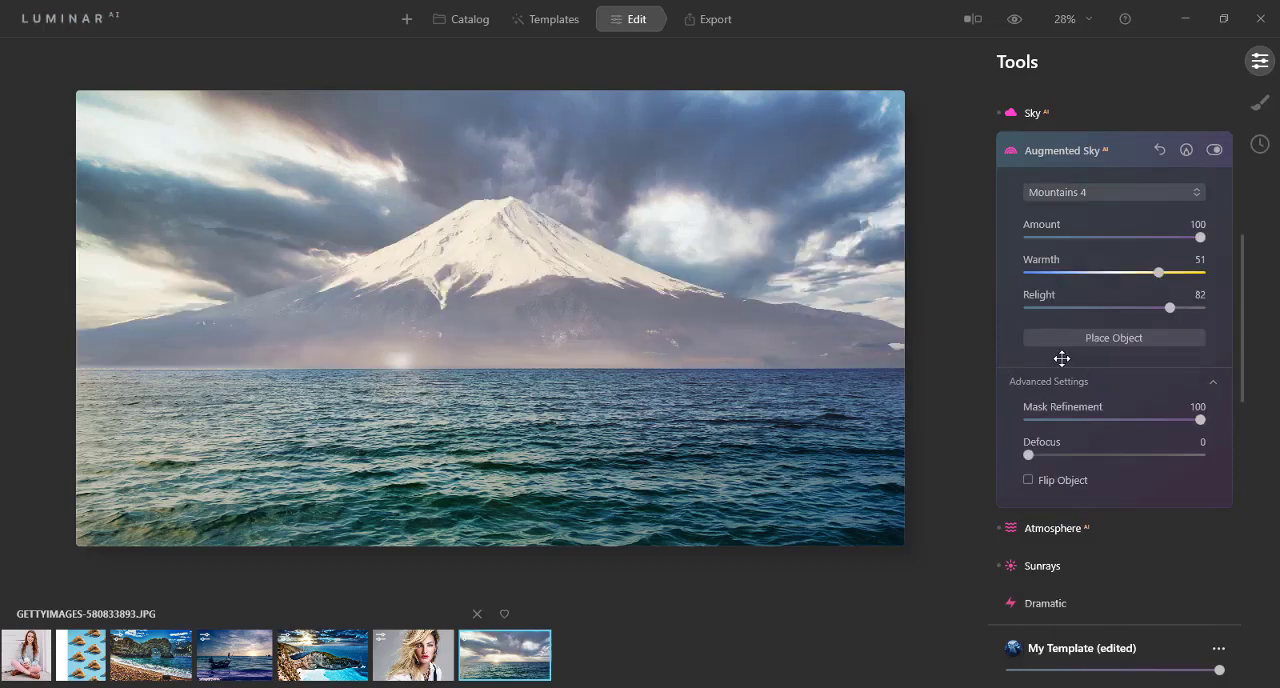
pyautogui.moveTo(1156, 272); pyautogui.dragTo(1213, 272)
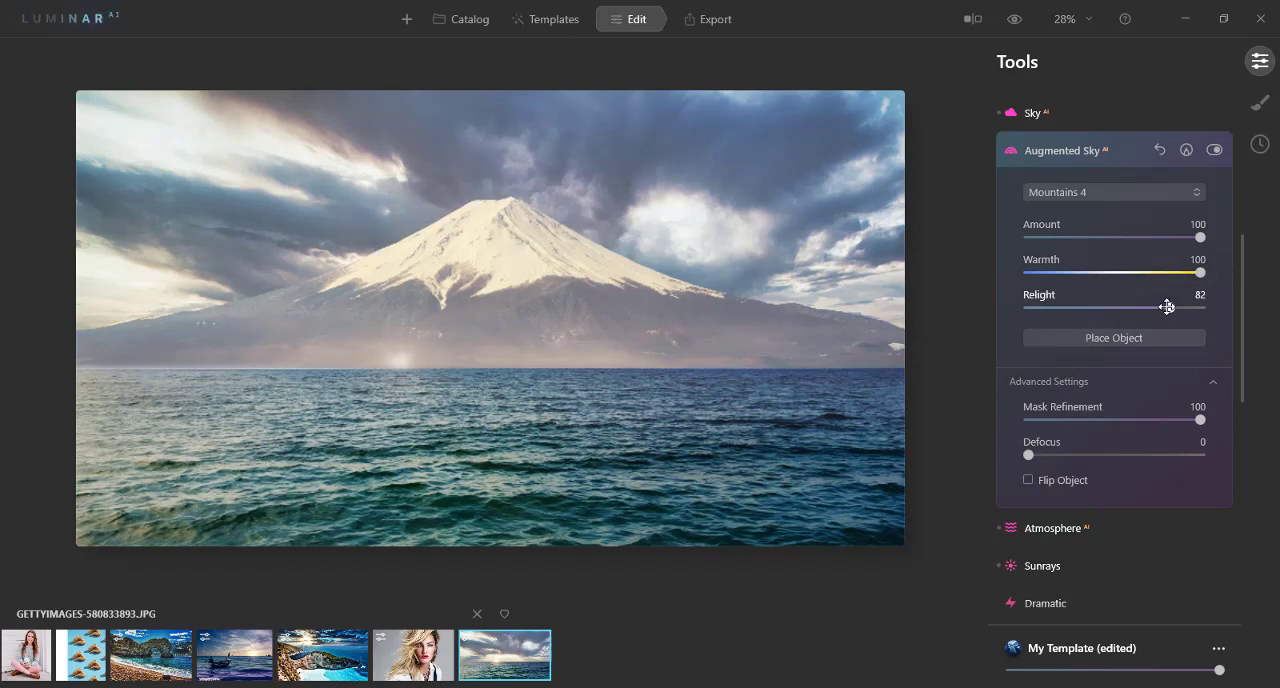
pyautogui.moveTo(1168, 307); pyautogui.dragTo(1074, 307)
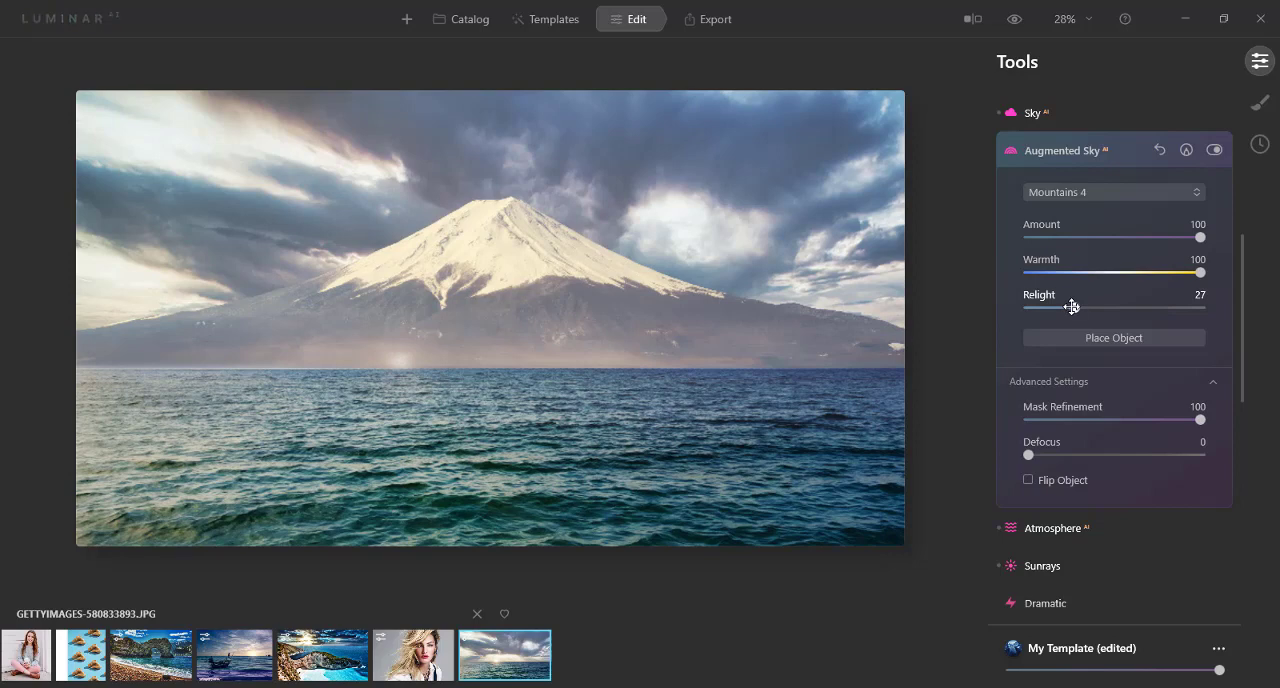
pyautogui.moveTo(1146, 238); pyautogui.dragTo(1100, 237)
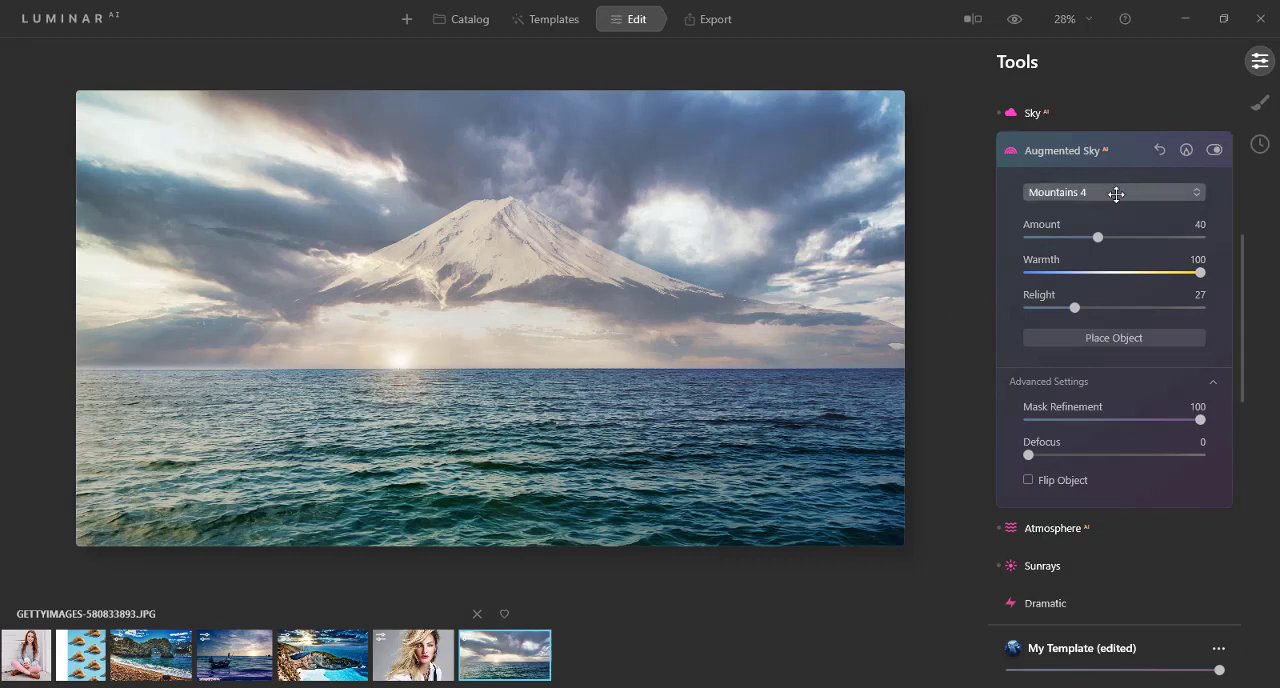
pyautogui.click(1160, 149)
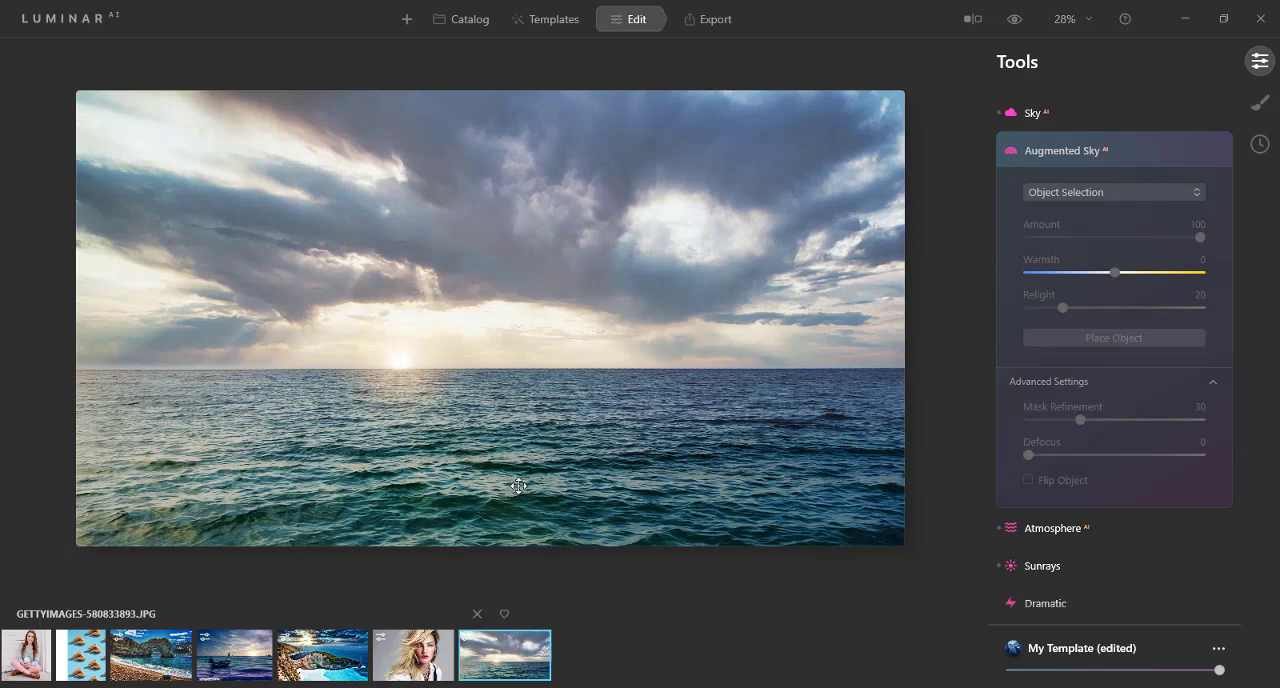